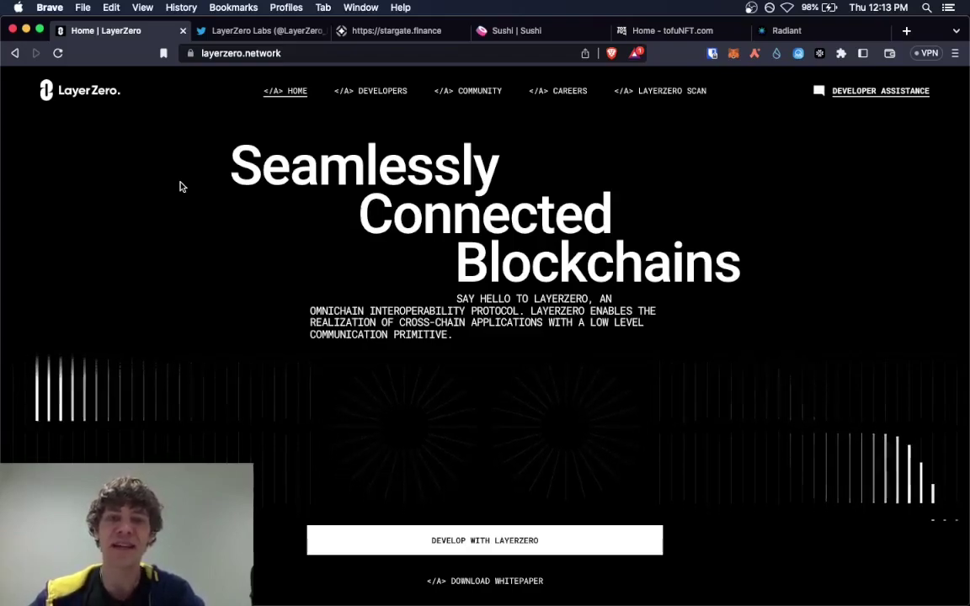
Bring up the LayerZero Ecosystem image in Preview, position it to examine the project categories, and minimize it
scroll(211, 331, "down", 1)
scroll(211, 331, "up", 1)
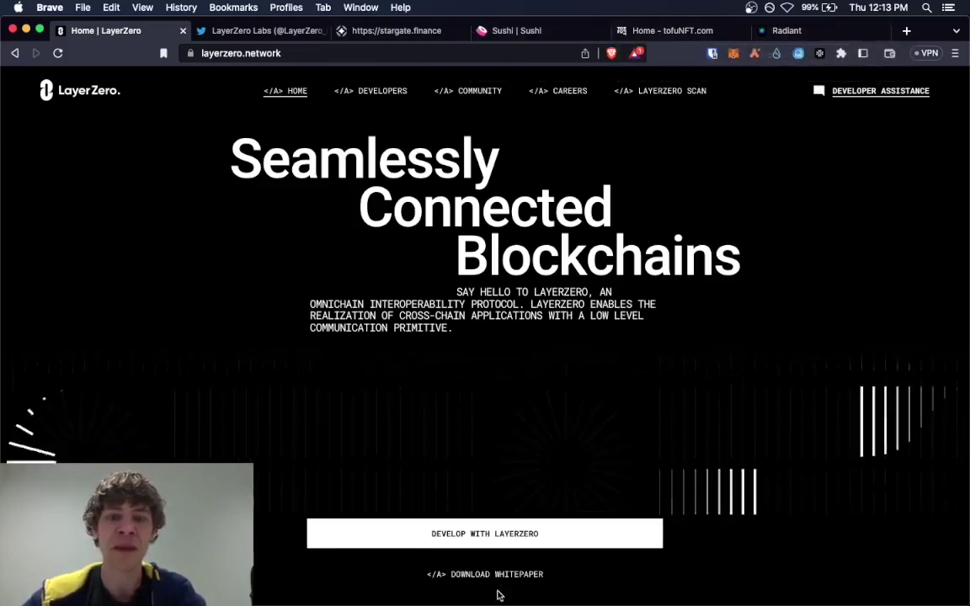
left_click(582, 588)
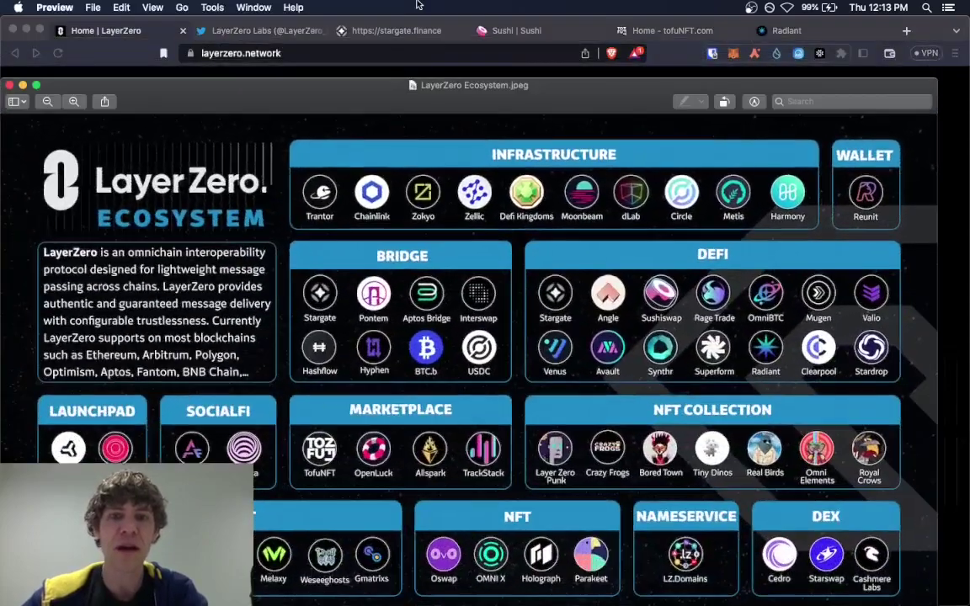
left_click_drag(438, 85, 438, 23)
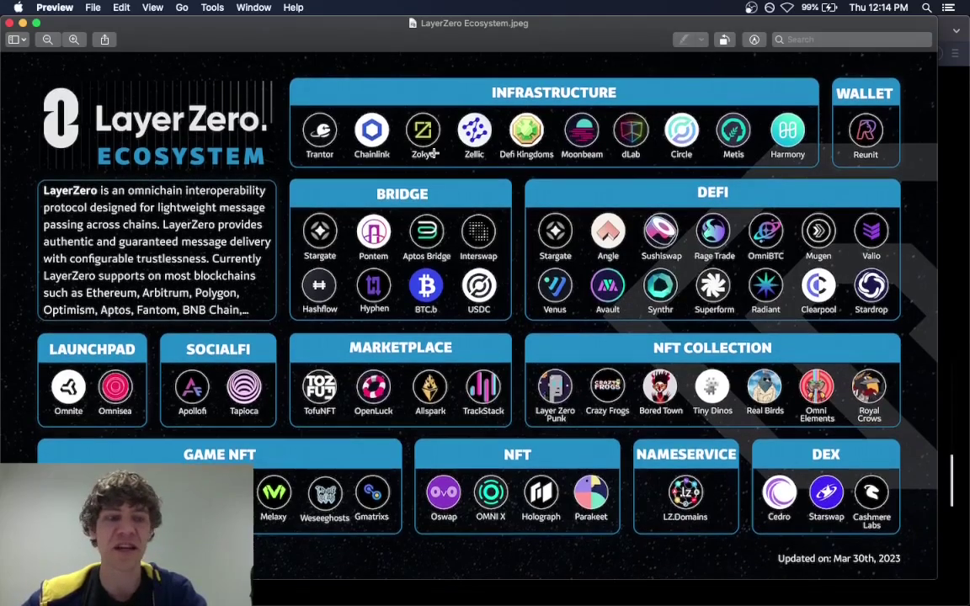
left_click_drag(457, 25, 476, 26)
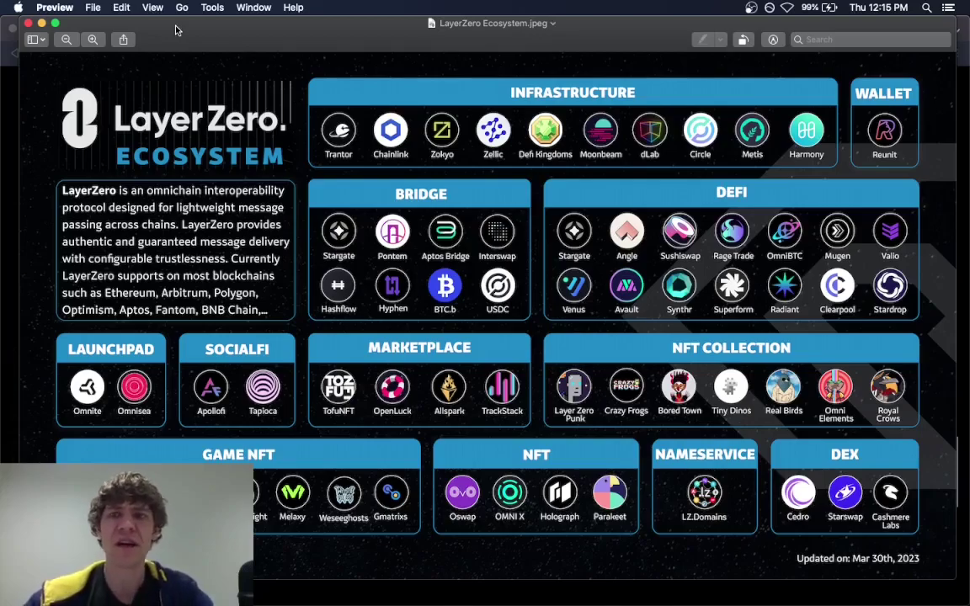
left_click(41, 25)
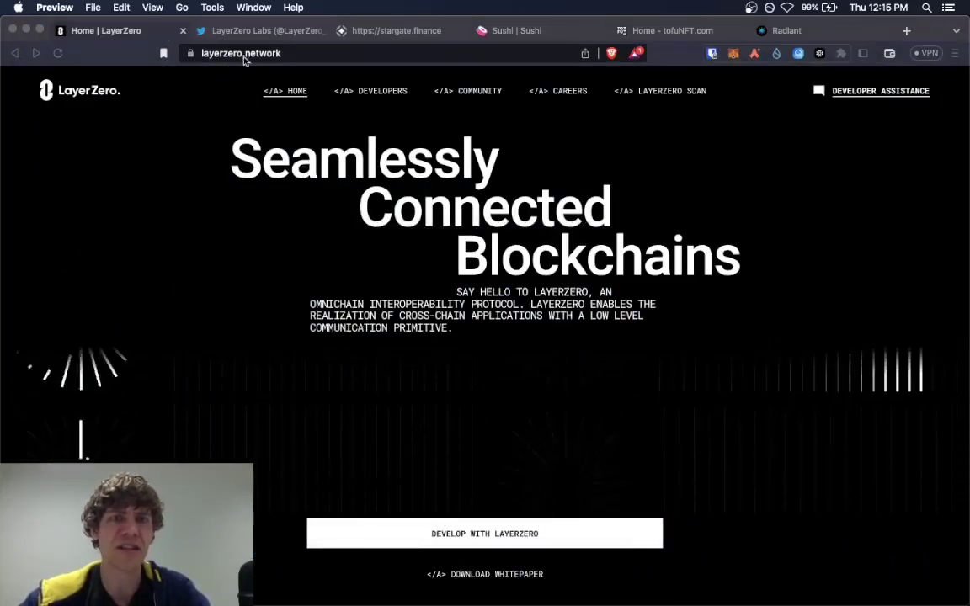
Switch to the LayerZero Labs Twitter profile and examine the pinned Series B tweet
left_click(263, 31)
scroll(600, 412, "down", 3)
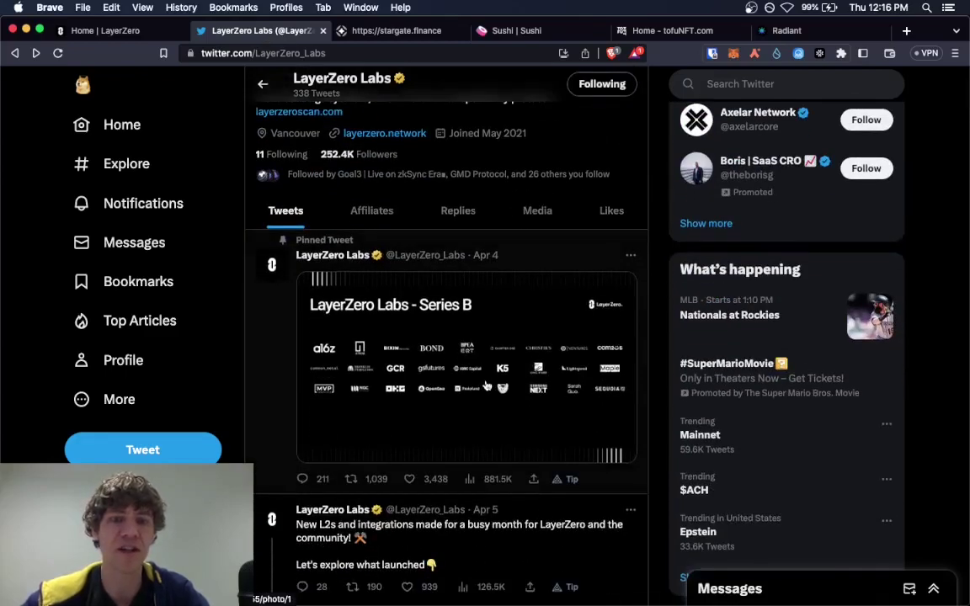
scroll(486, 385, "down", 2)
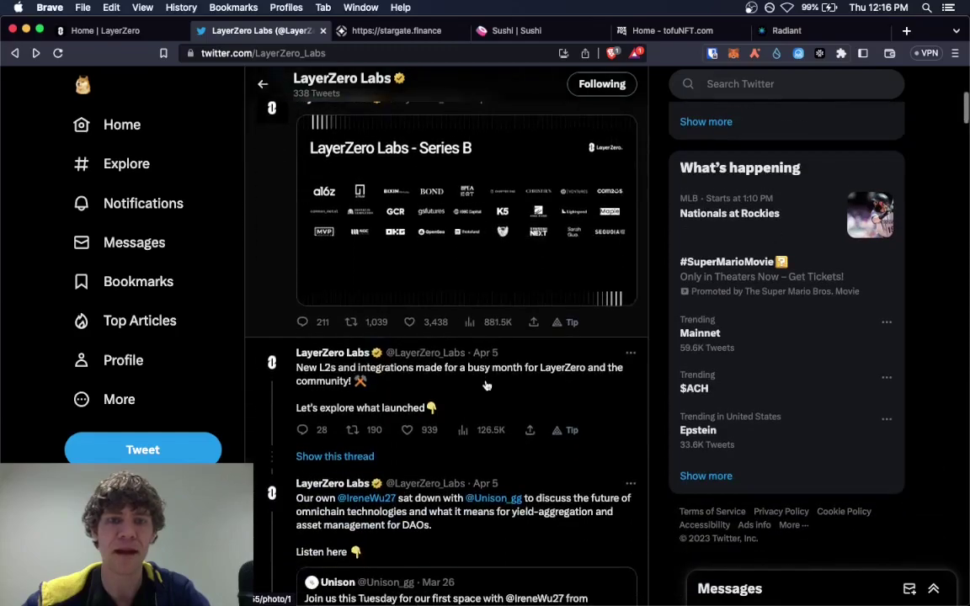
scroll(486, 386, "up", 1)
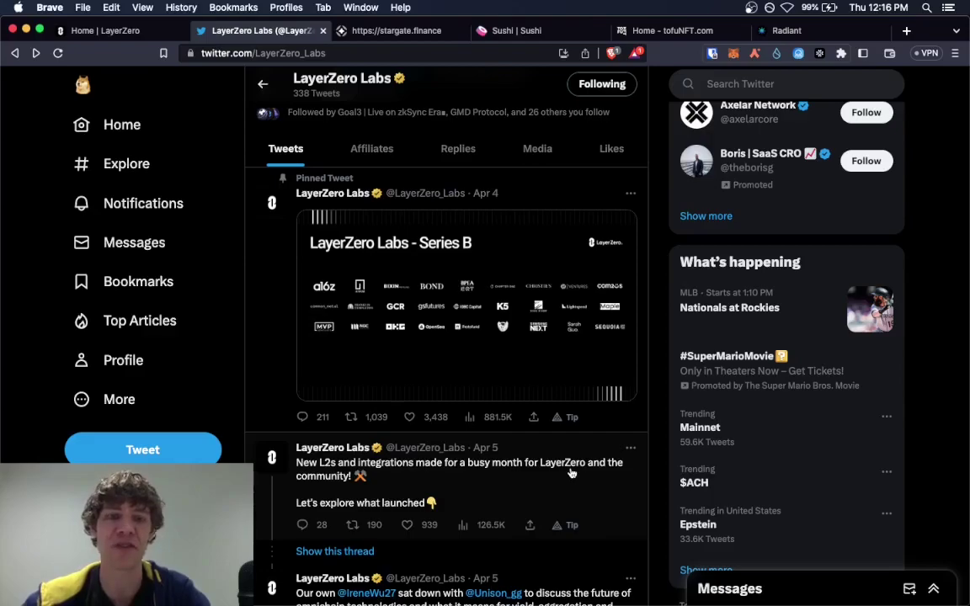
Open LayerZero Labs' Apr 5 thread on new L2s and integrations, read its announcements, and return to its start
scroll(571, 474, "down", 3)
left_click(555, 358)
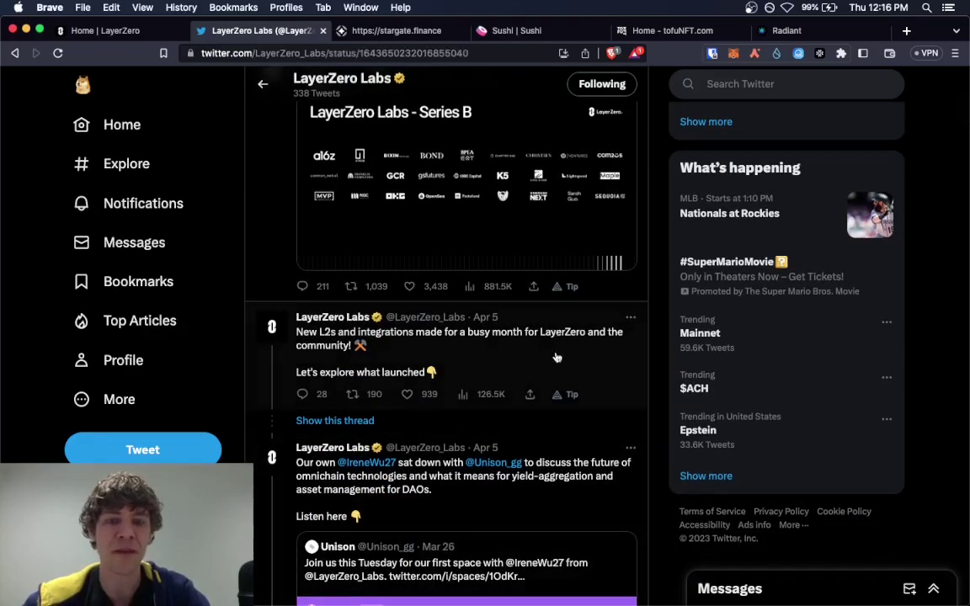
scroll(541, 186, "down", 5)
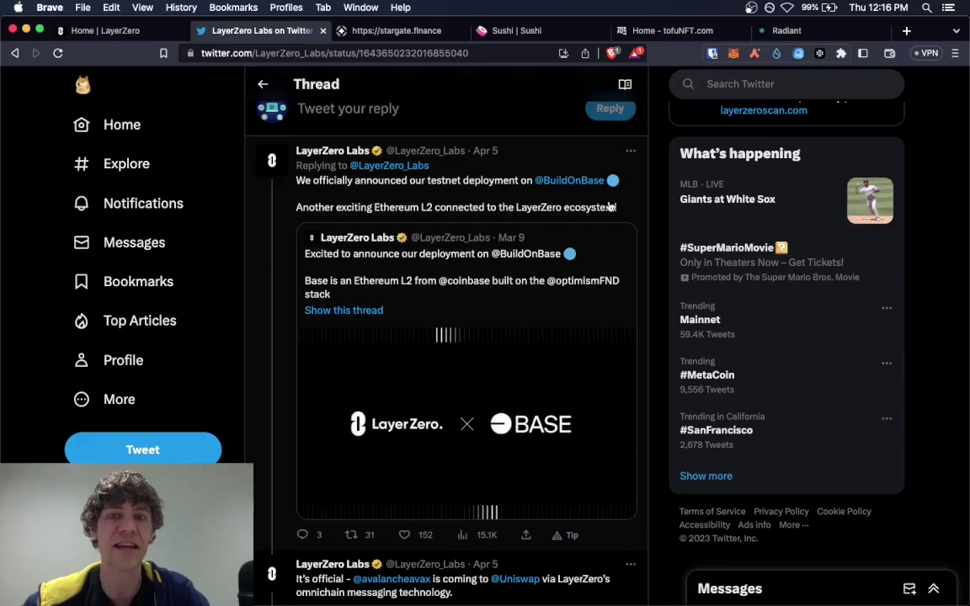
scroll(654, 194, "down", 5)
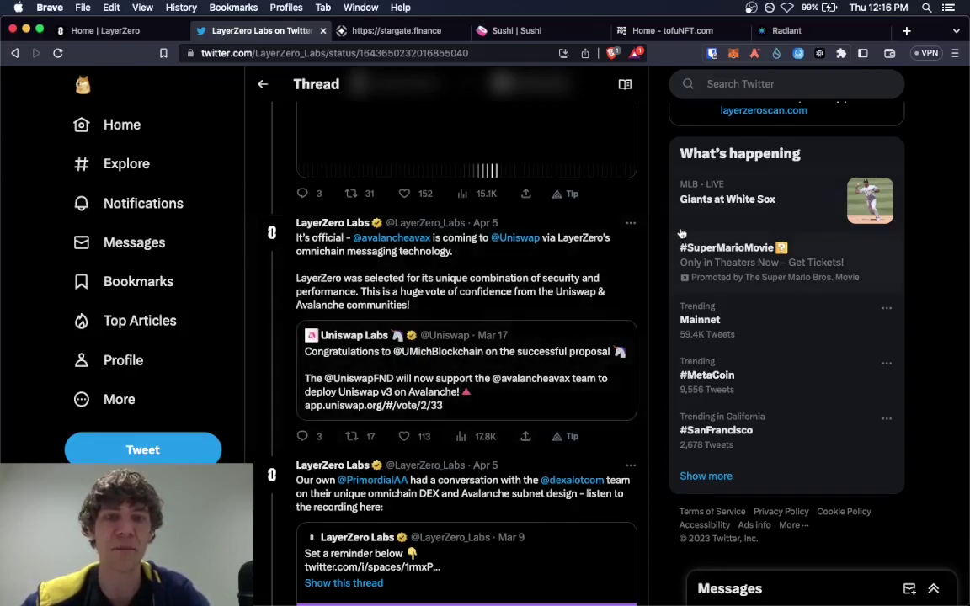
scroll(621, 318, "down", 3)
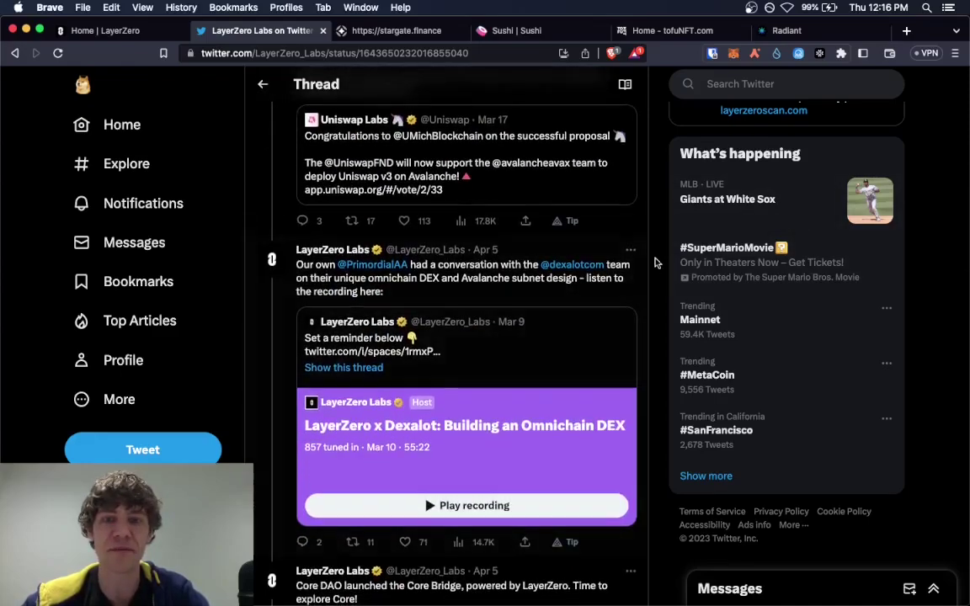
scroll(656, 241, "down", 3)
scroll(656, 244, "down", 2)
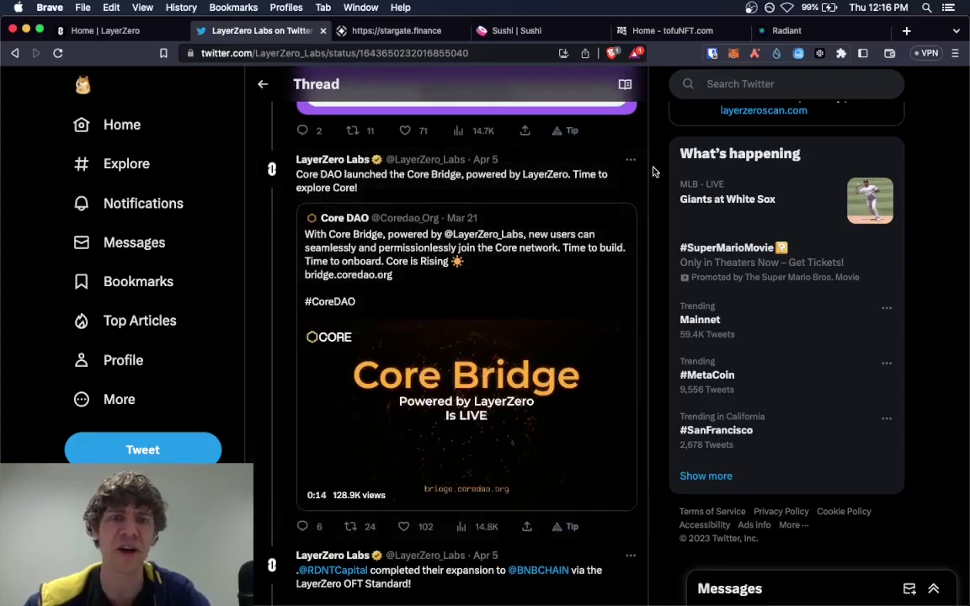
scroll(654, 168, "down", 3)
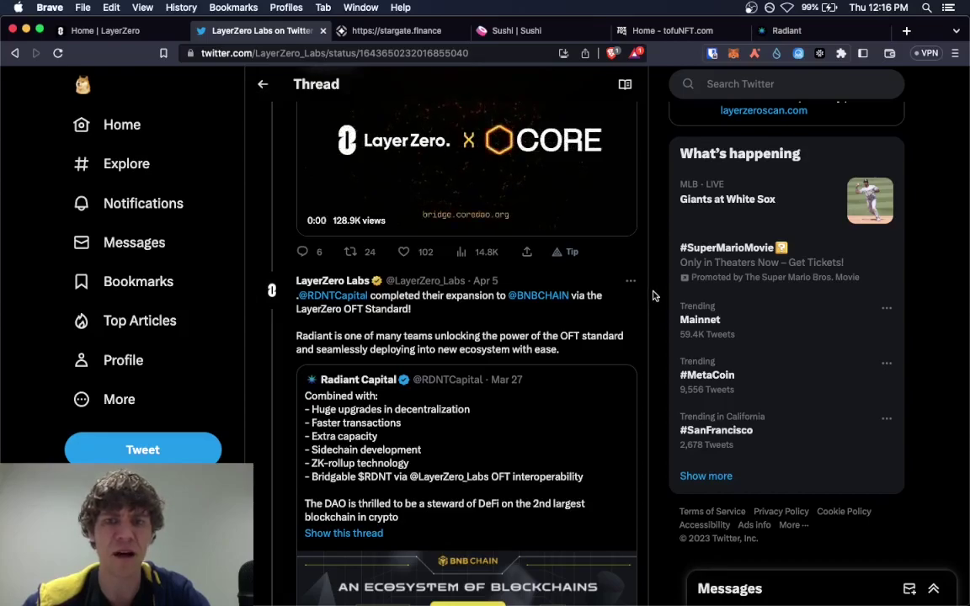
scroll(651, 279, "up", 10)
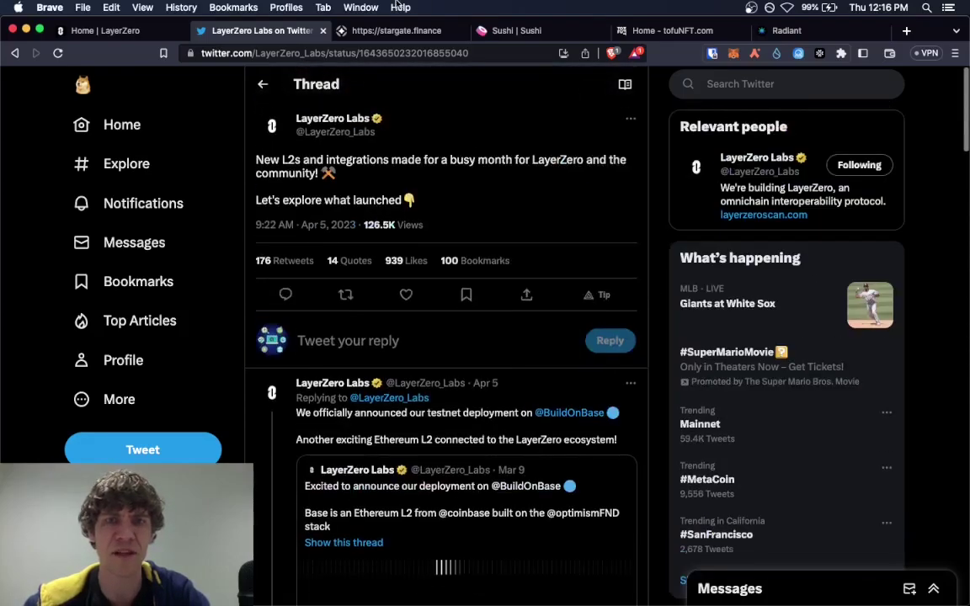
Return to the LayerZero home page and look through its sections down to the footer's community and documentation links
left_click(164, 30)
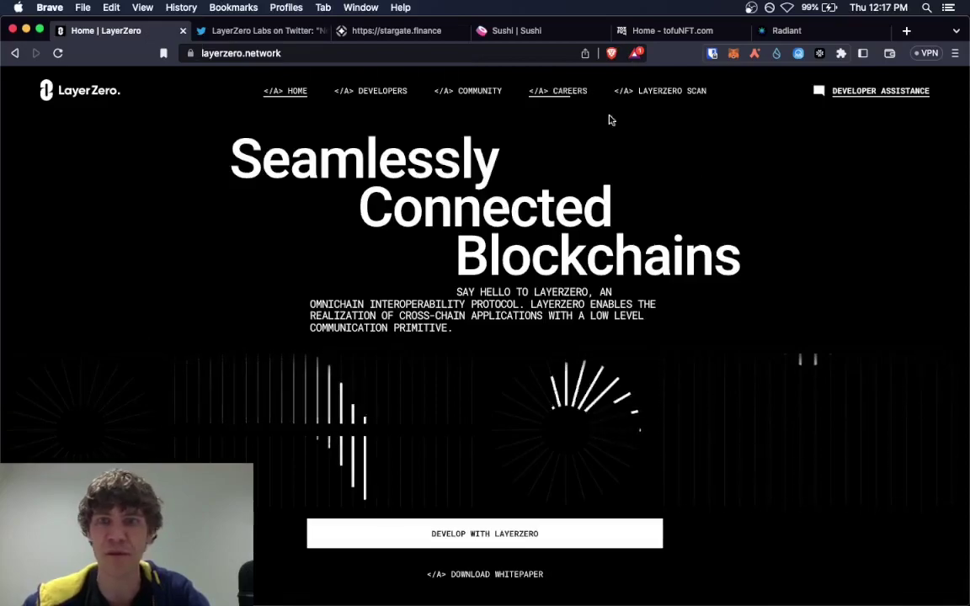
scroll(706, 145, "down", 15)
scroll(705, 141, "up", 10)
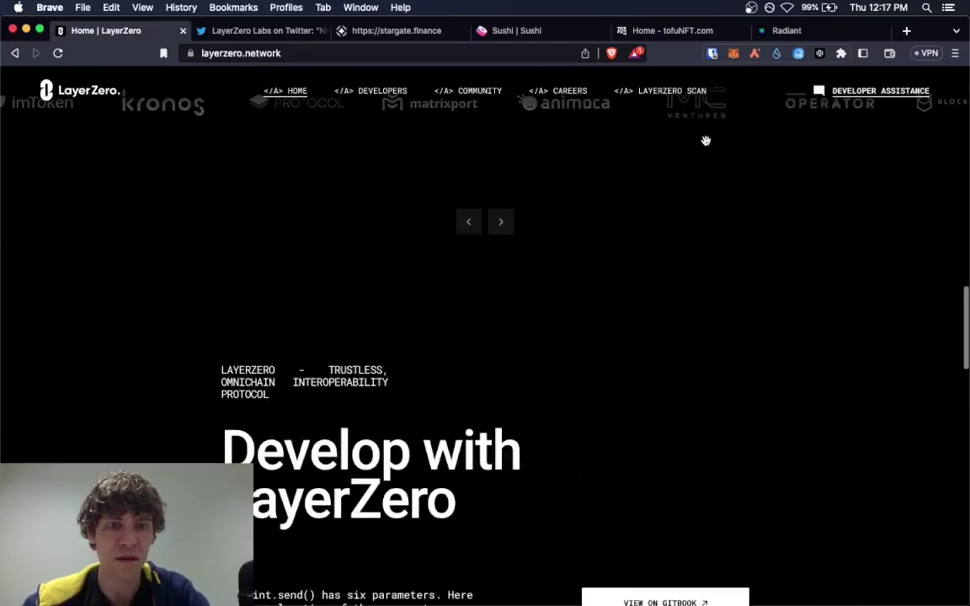
scroll(706, 141, "up", 5)
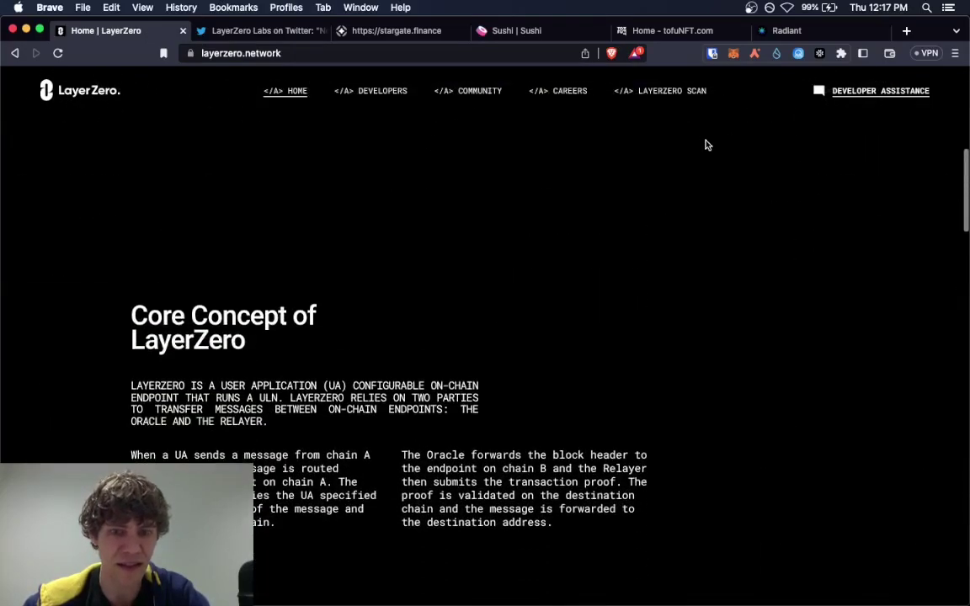
scroll(708, 145, "up", 5)
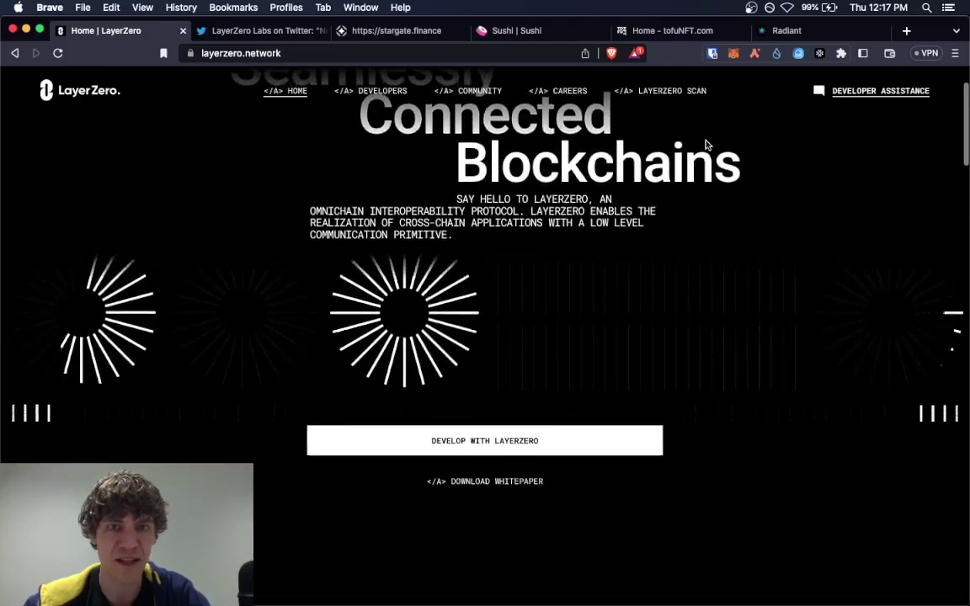
scroll(707, 145, "down", 10)
scroll(707, 146, "down", 10)
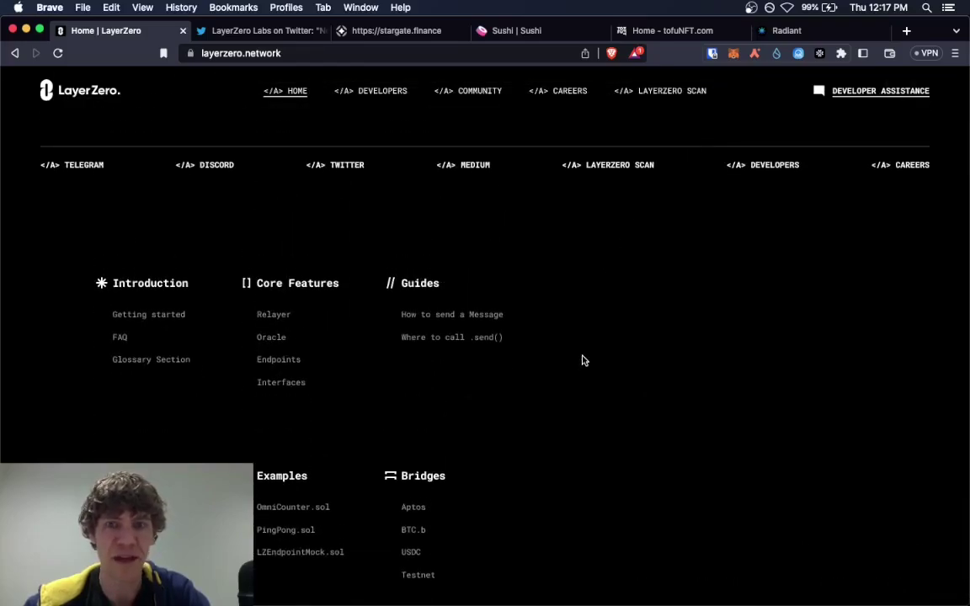
scroll(581, 361, "up", 15)
Switch to the Stargate site, check the wallet's current network in MetaMask, and open the Transfer page
left_click(258, 33)
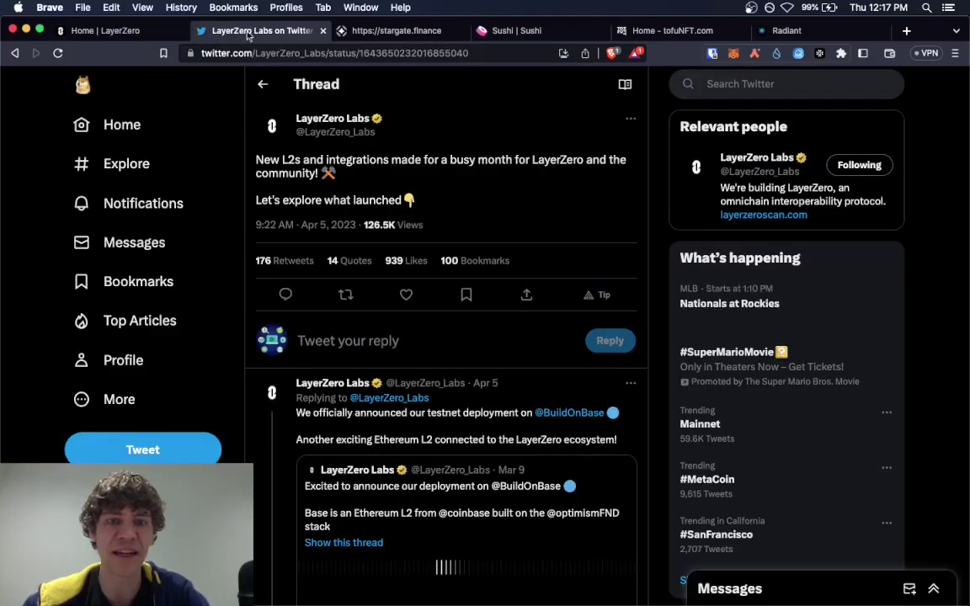
left_click(375, 34)
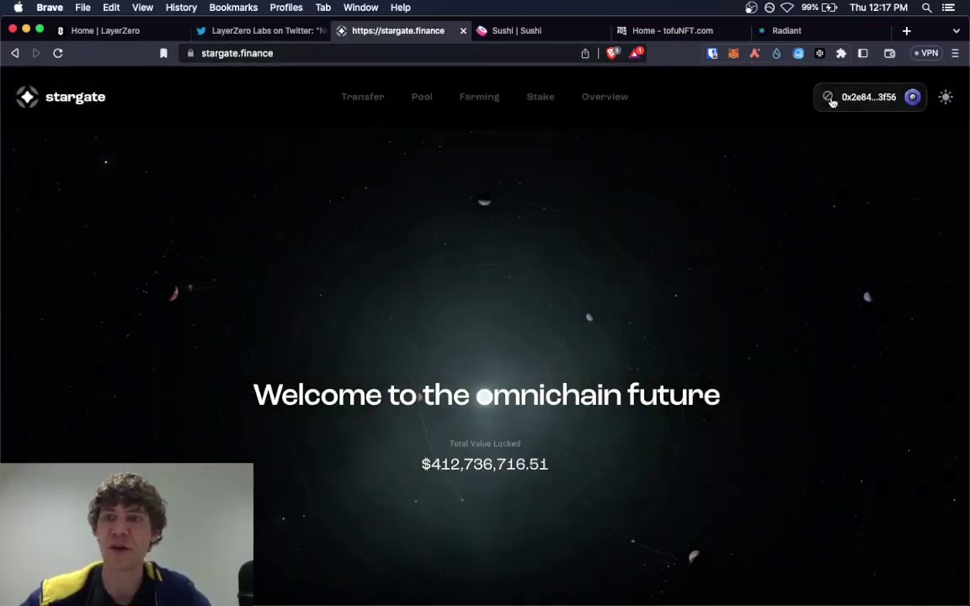
left_click(731, 53)
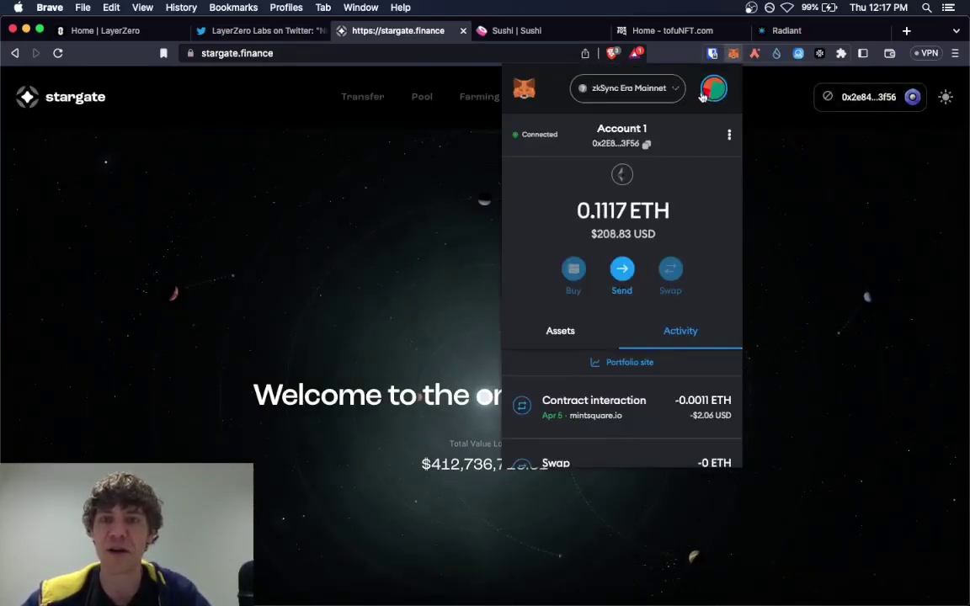
left_click(674, 91)
left_click(762, 160)
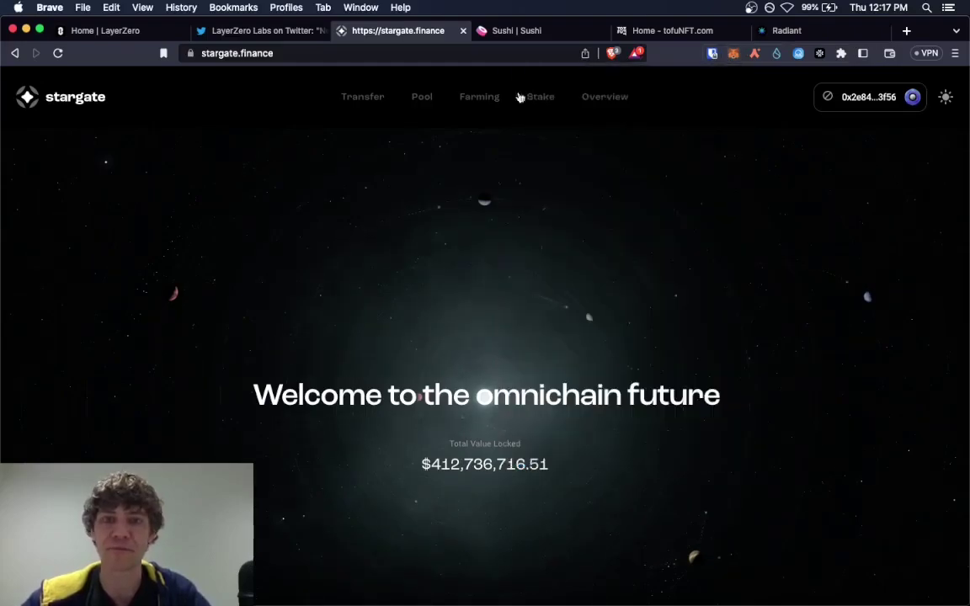
left_click(356, 111)
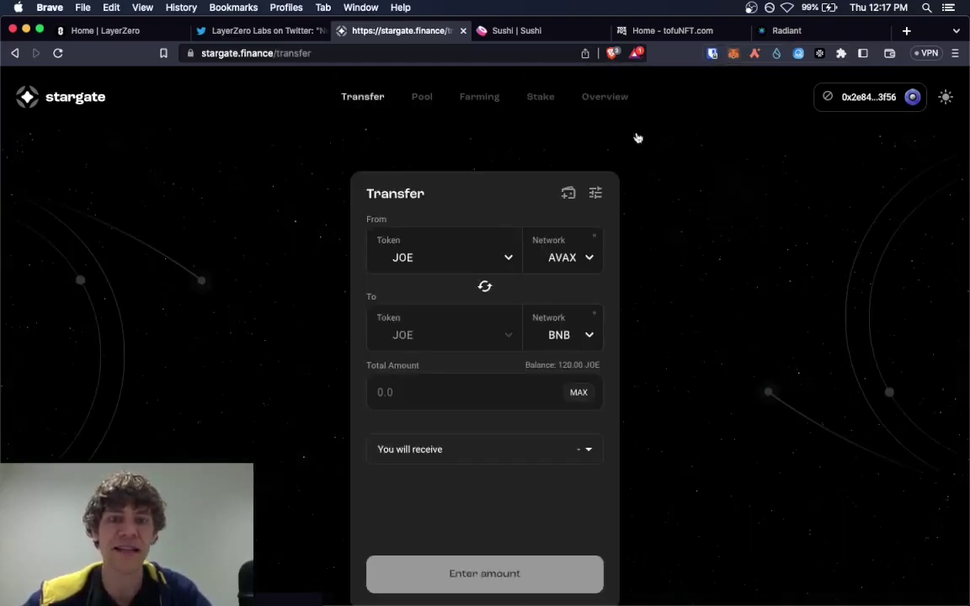
Open Stargate's source network list, switch the MetaMask wallet to Optimism, and view the wallet's assets
left_click(554, 260)
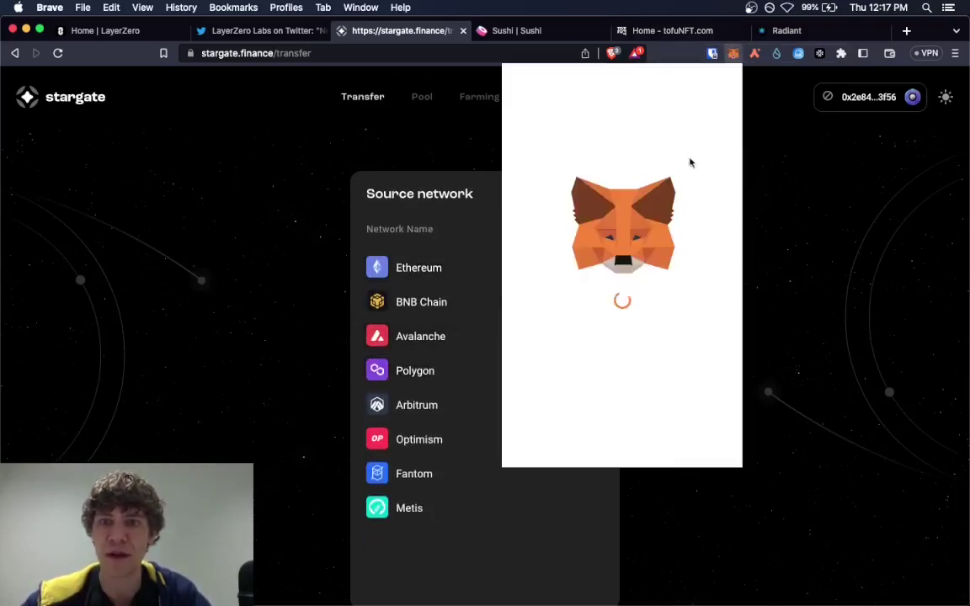
left_click(638, 89)
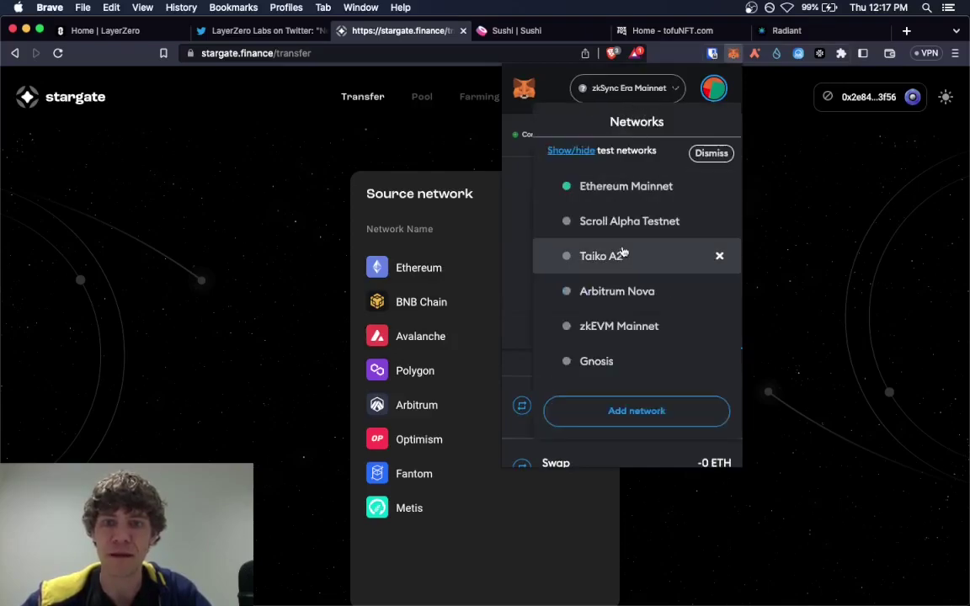
scroll(623, 253, "down", 5)
scroll(622, 307, "down", 5)
left_click(620, 300)
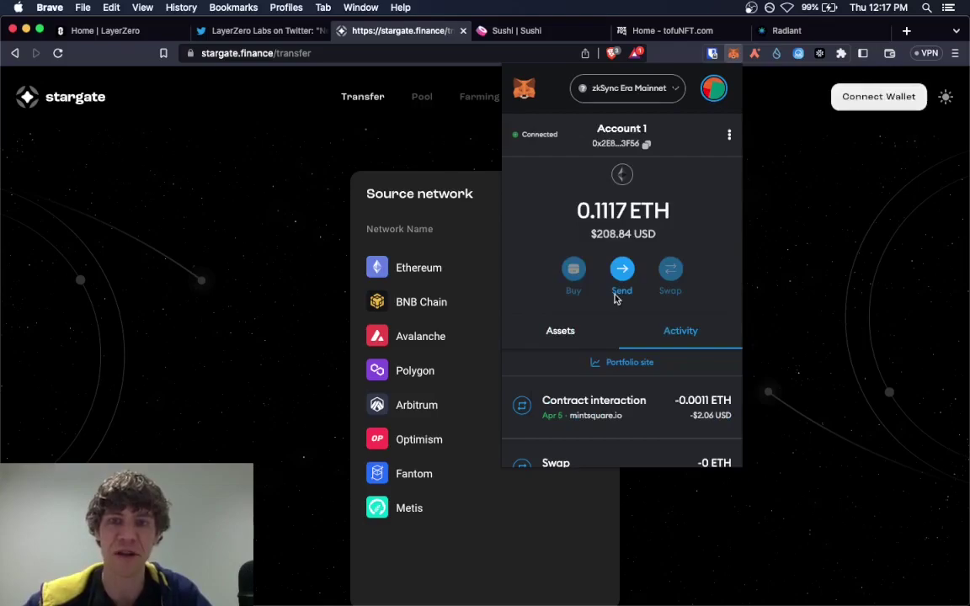
left_click(560, 333)
scroll(674, 347, "down", 2)
left_click(778, 350)
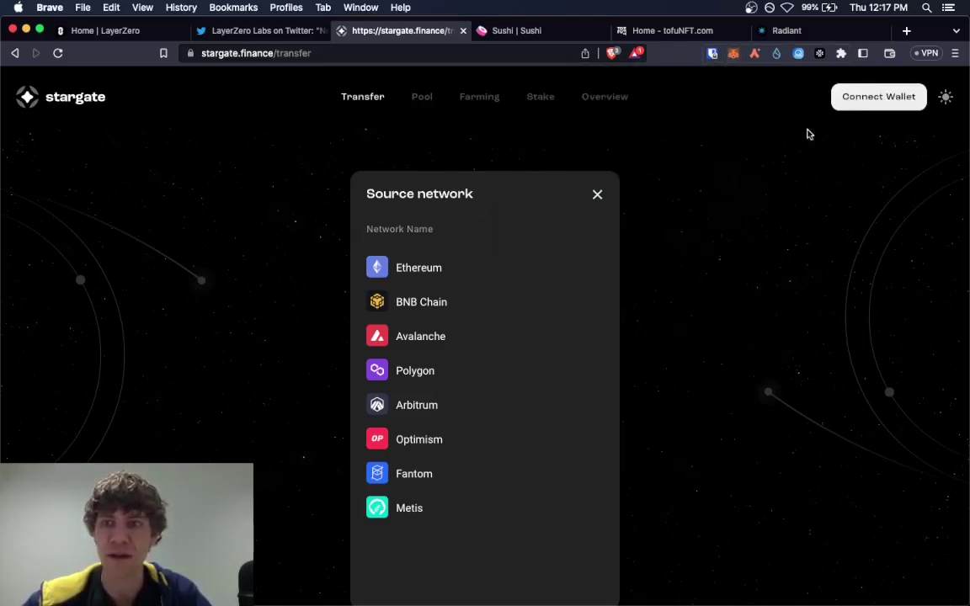
Reconnect the wallet to Stargate, close the account overview, and choose Optimism as the transfer's source network
left_click(855, 99)
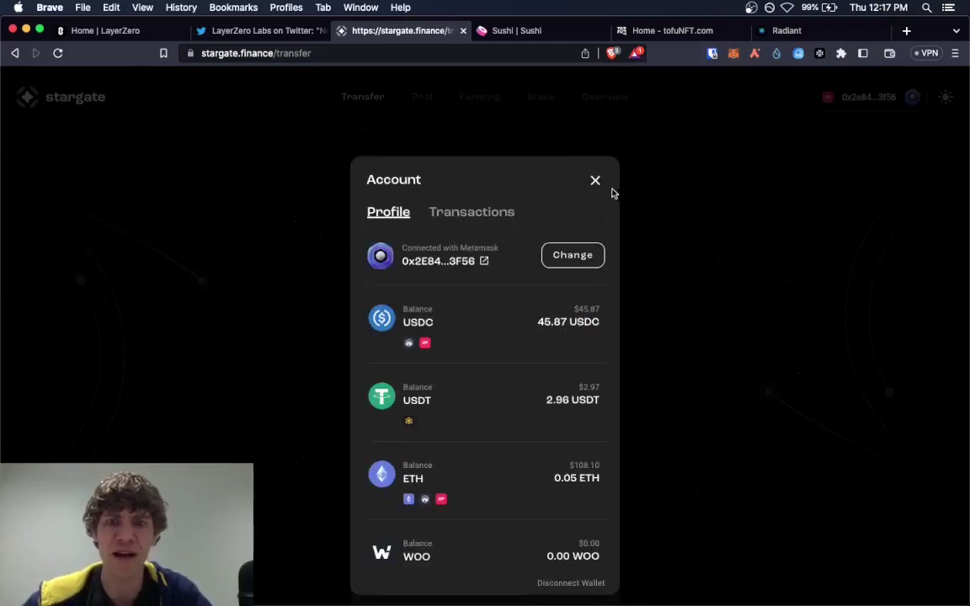
left_click(596, 182)
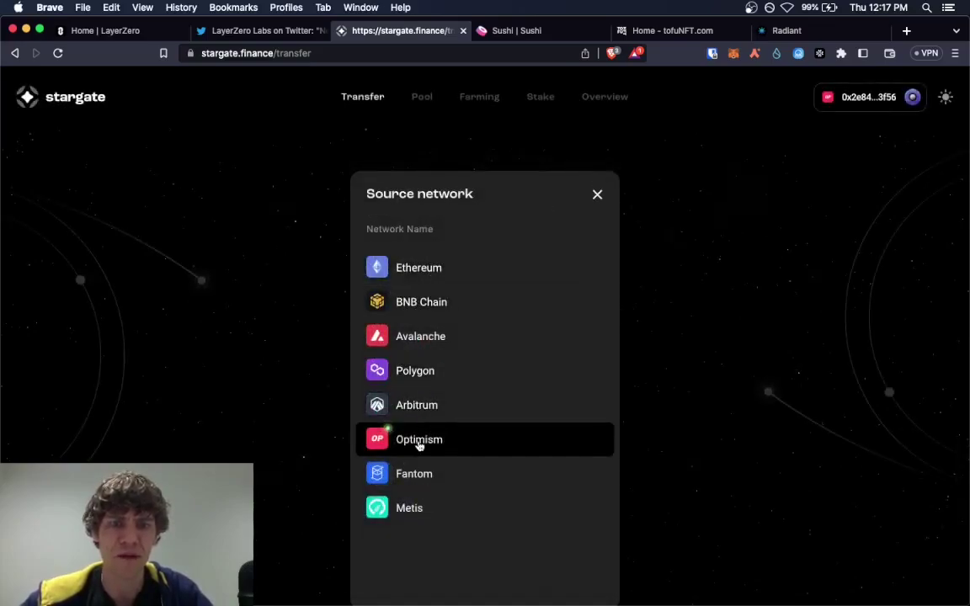
left_click(395, 441)
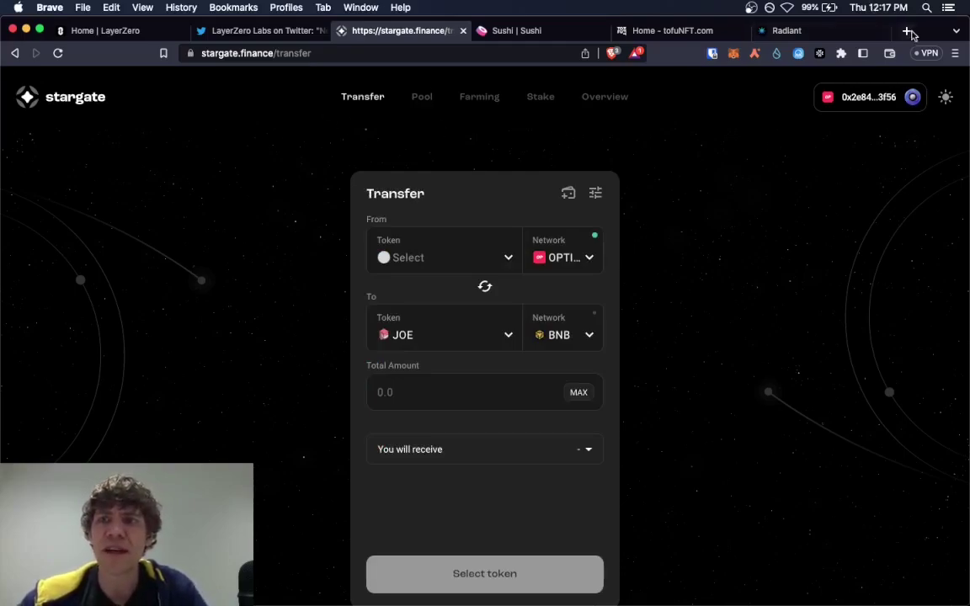
Open arbitrum.foundation in a new tab and look over its home page about claiming $ARB
left_click(907, 31)
type("arbitrum")
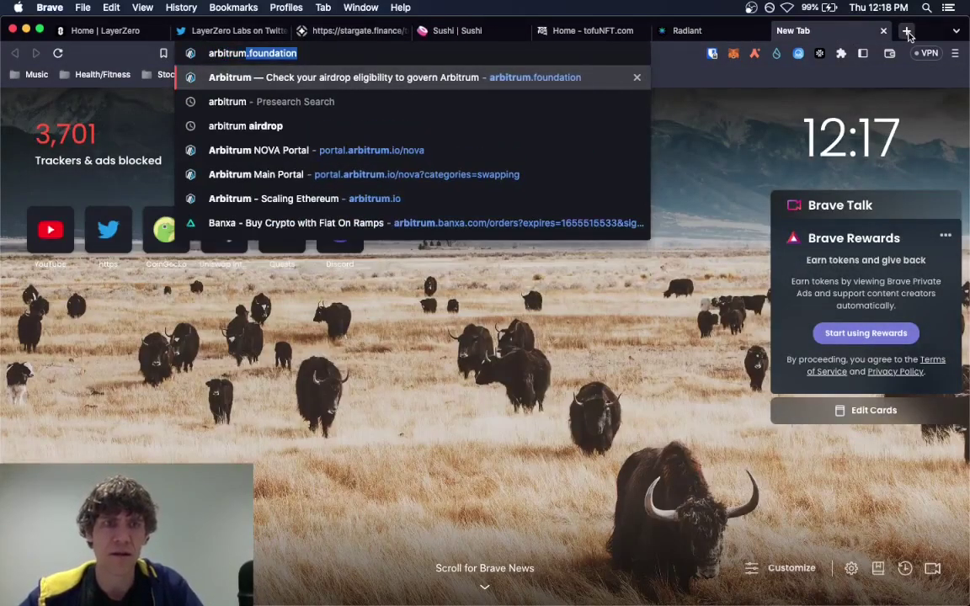
key("Return")
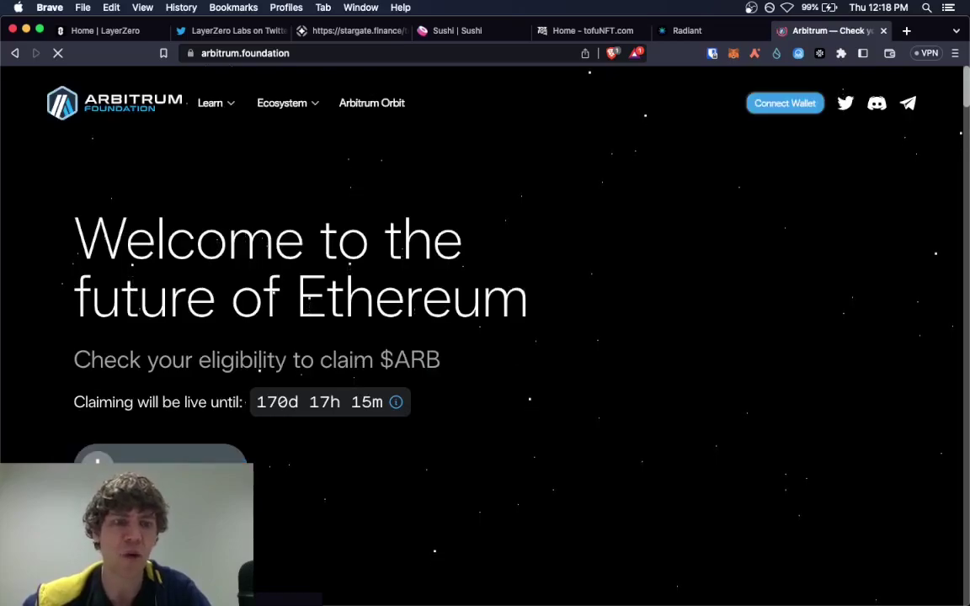
scroll(659, 200, "down", 15)
scroll(659, 200, "up", 15)
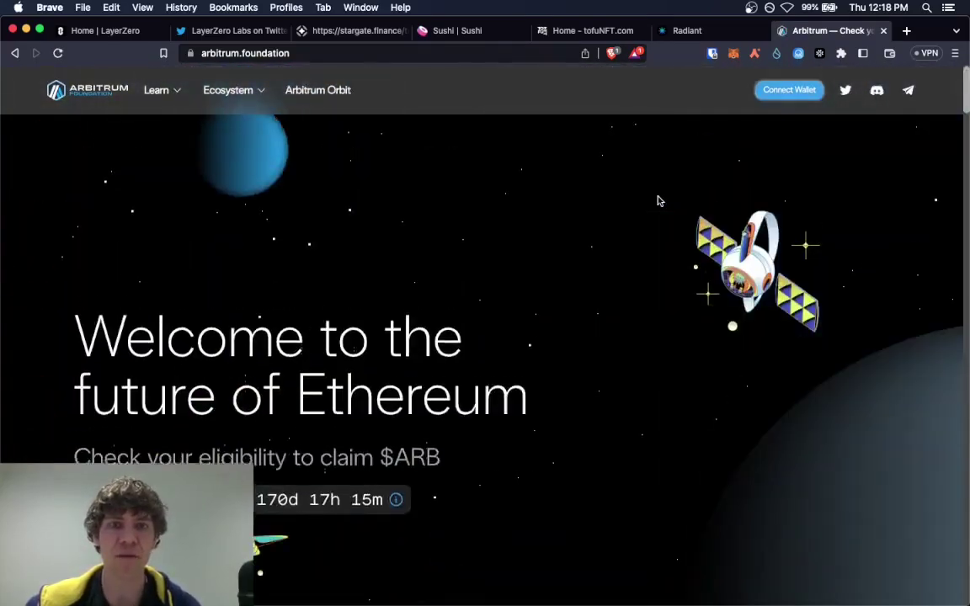
Check the wallet's $ARB eligibility on the Arbitrum Foundation site by connecting it through MetaMask and approving the connection
left_click(160, 455)
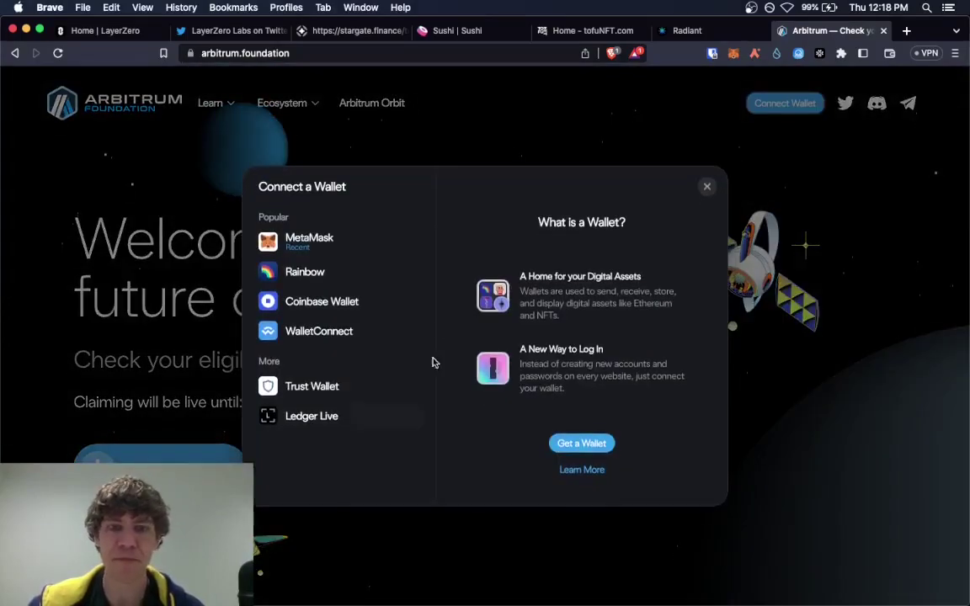
left_click(329, 242)
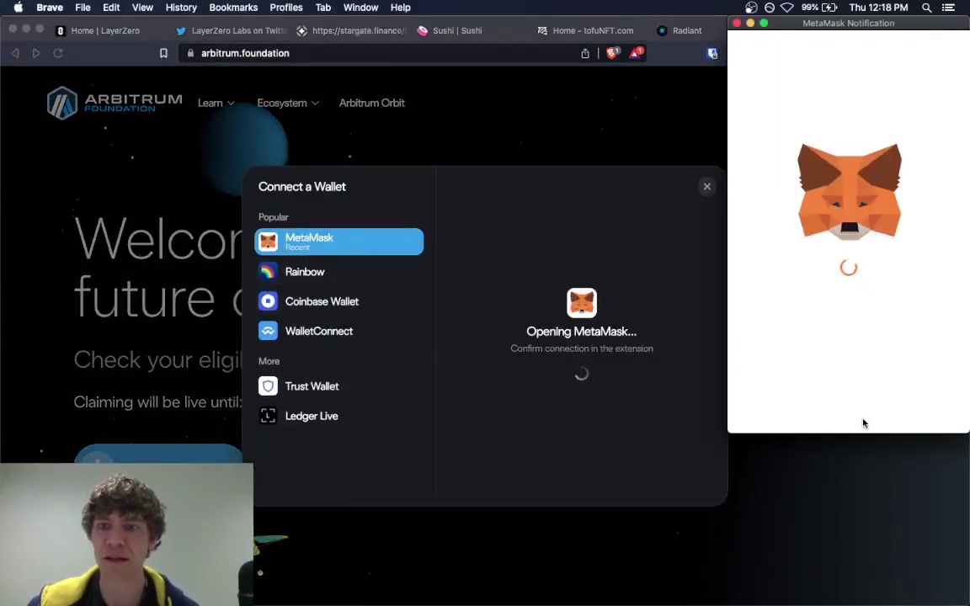
left_click(914, 403)
left_click(914, 402)
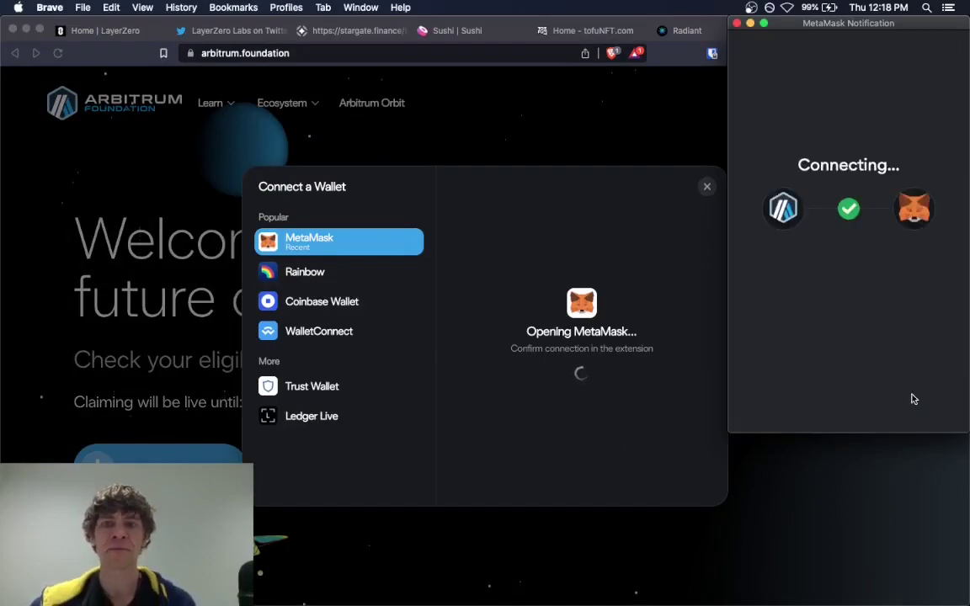
left_click(914, 402)
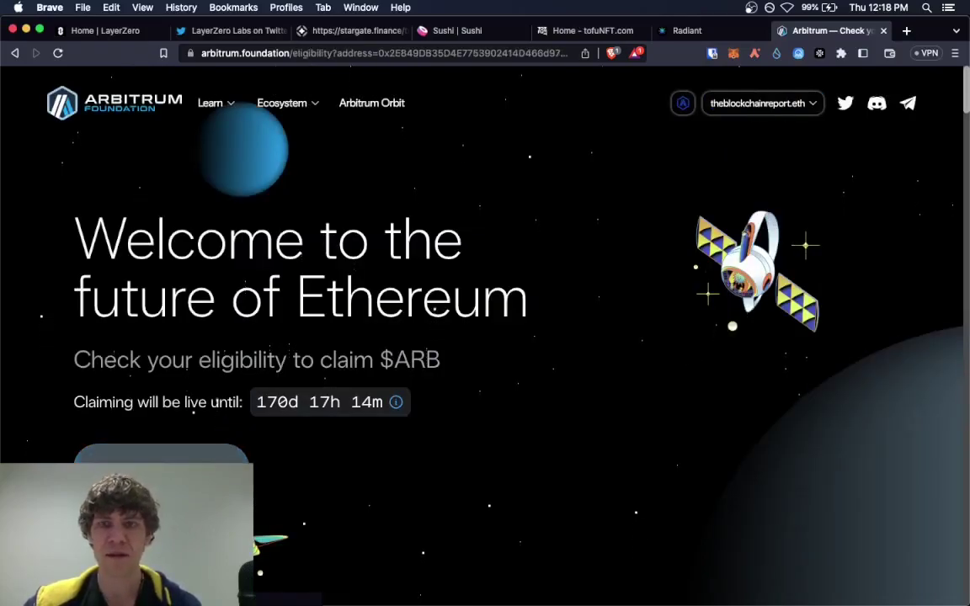
Look over the list of $ARB eligibility criteria for the connected wallet
scroll(834, 288, "down", 3)
scroll(834, 288, "up", 2)
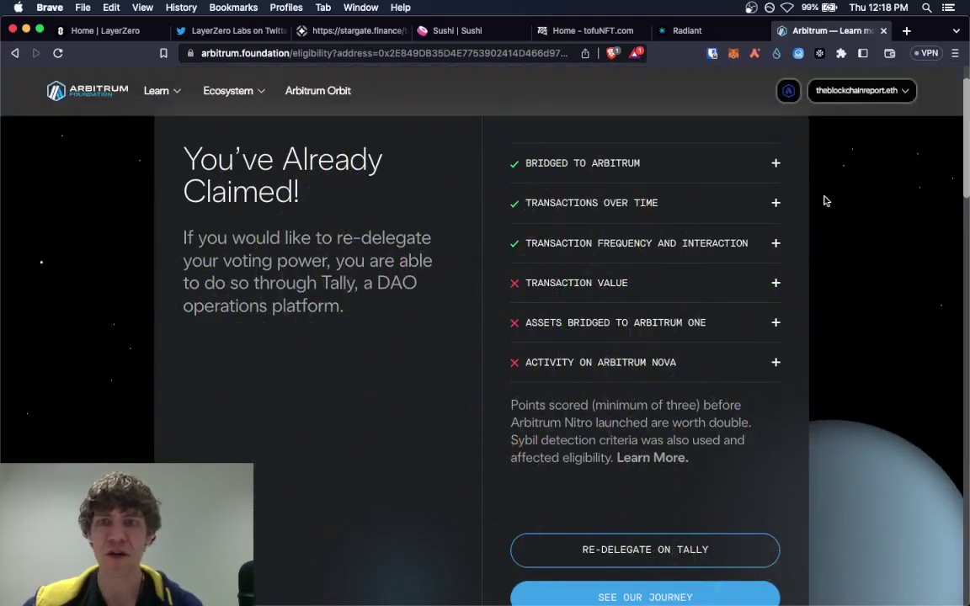
scroll(821, 203, "up", 1)
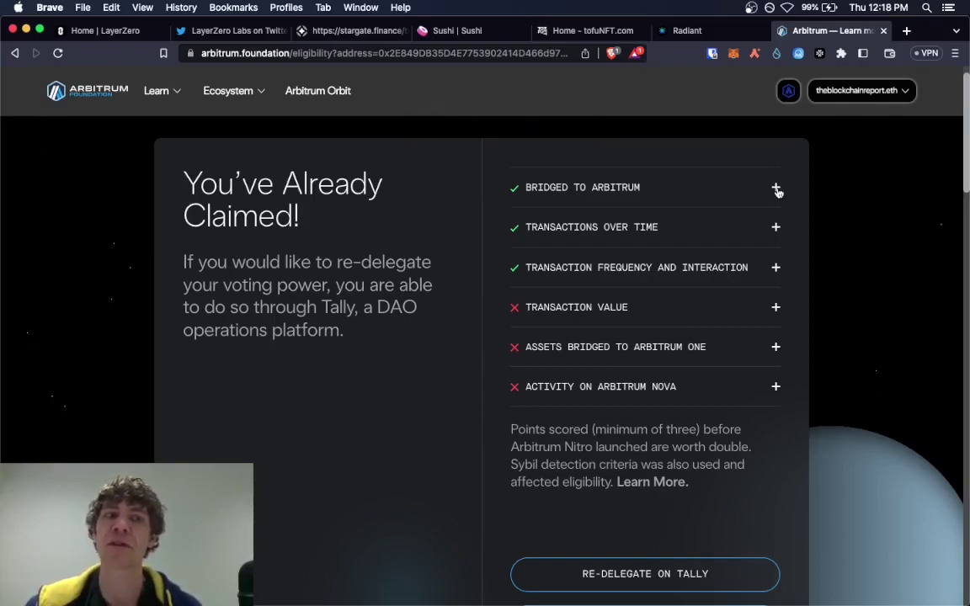
Revisit the LayerZero home page, then view the destination networks offered in Stargate's transfer form and close the list
left_click(137, 39)
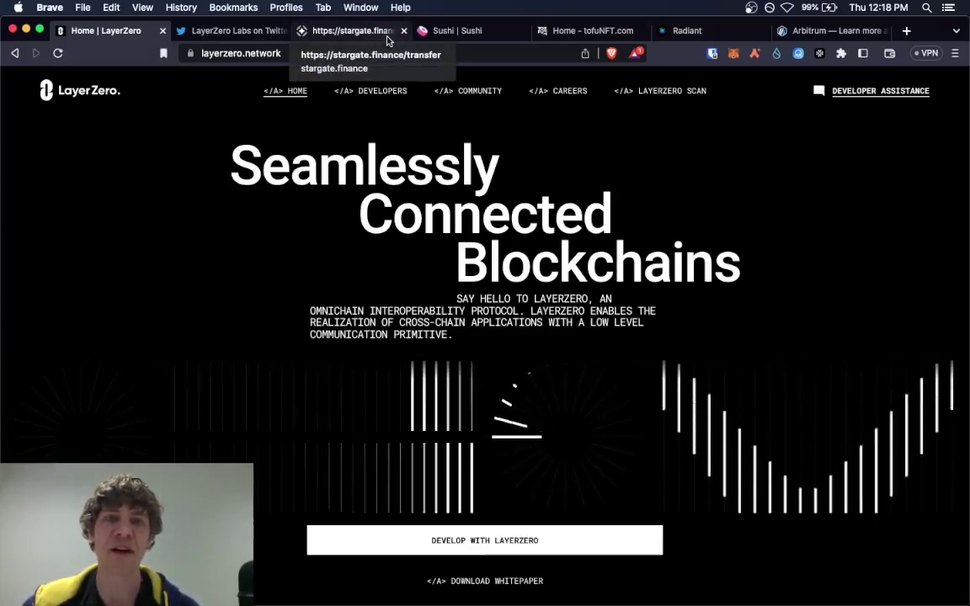
left_click(352, 32)
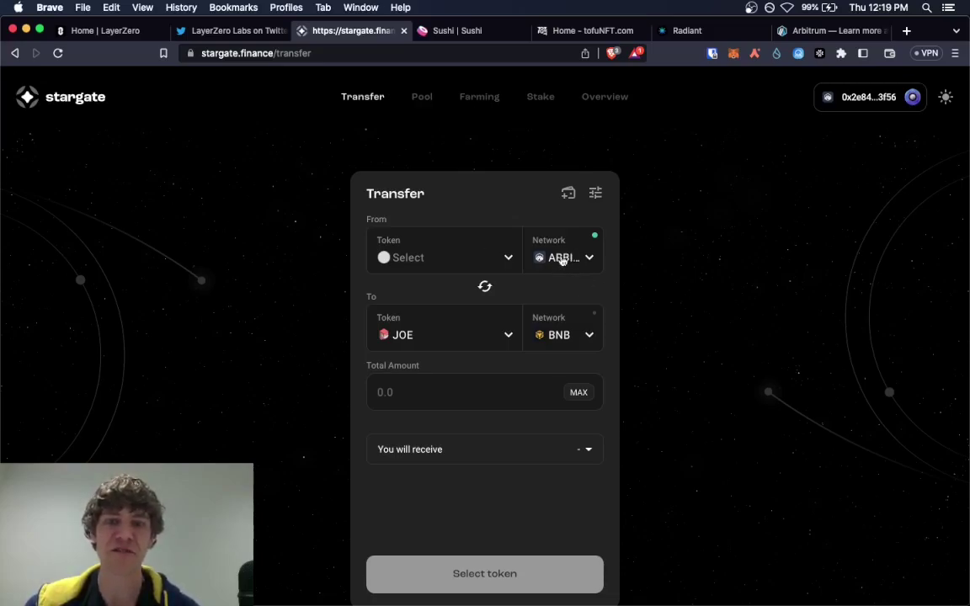
left_click(570, 344)
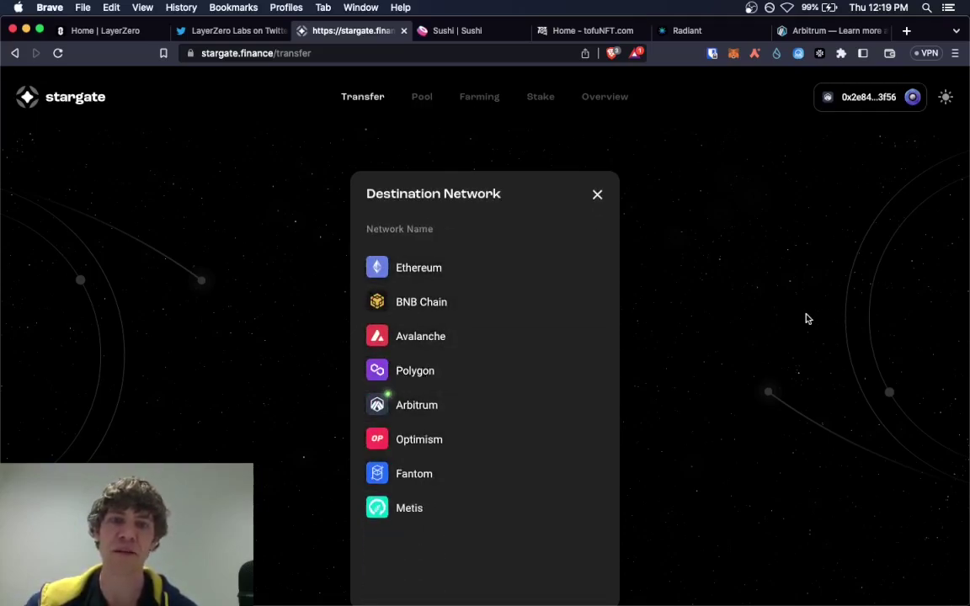
left_click(599, 196)
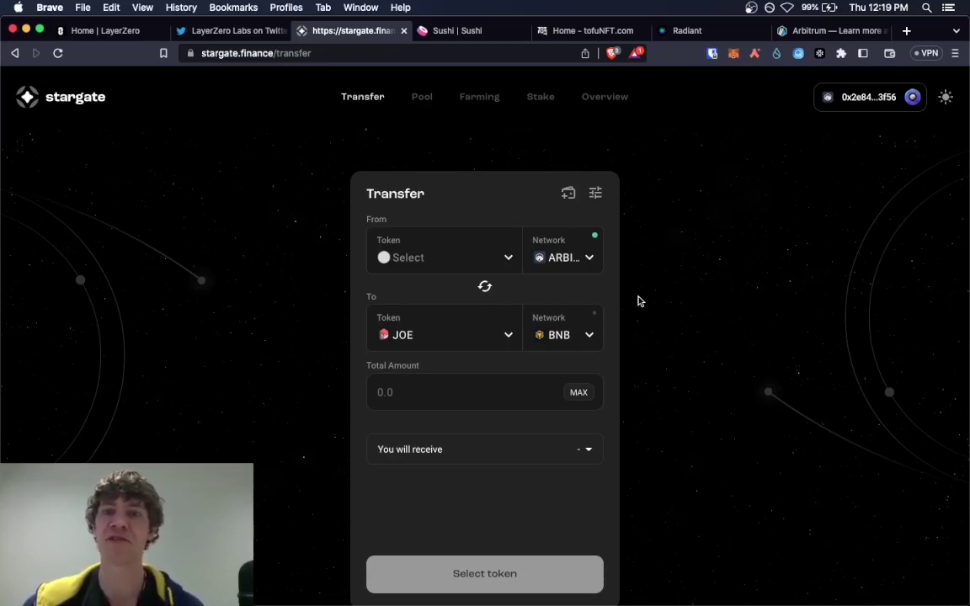
Return to the Arbitrum eligibility page and read the details of the Bridged to Arbitrum and Assets Bridged to Arbitrum One criteria
left_click(806, 30)
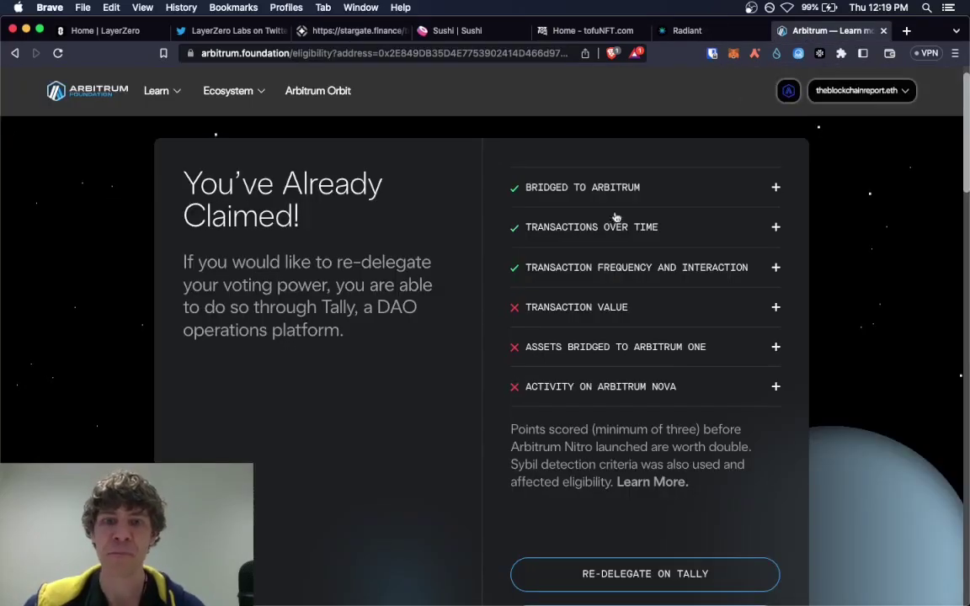
left_click(776, 192)
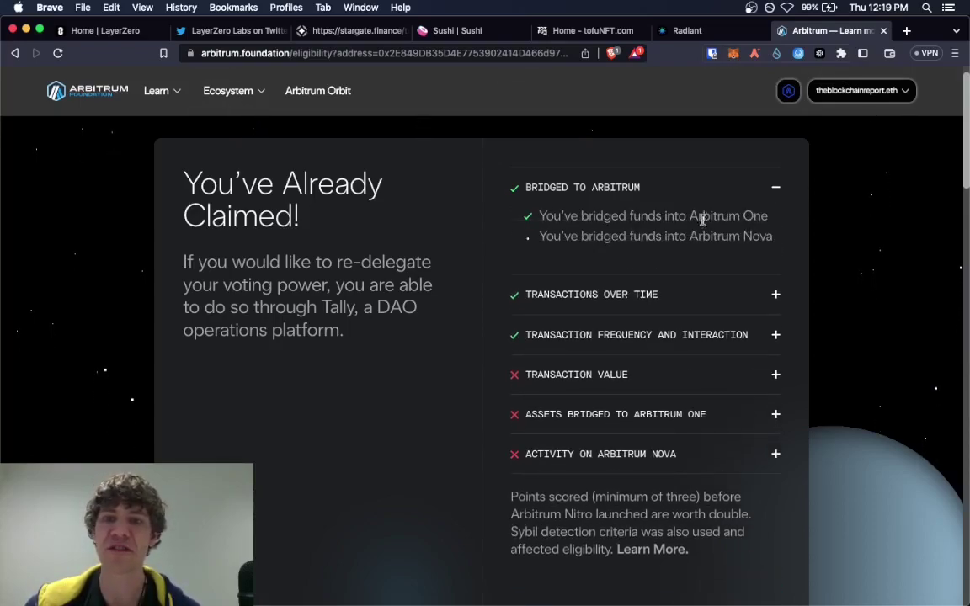
left_click(776, 187)
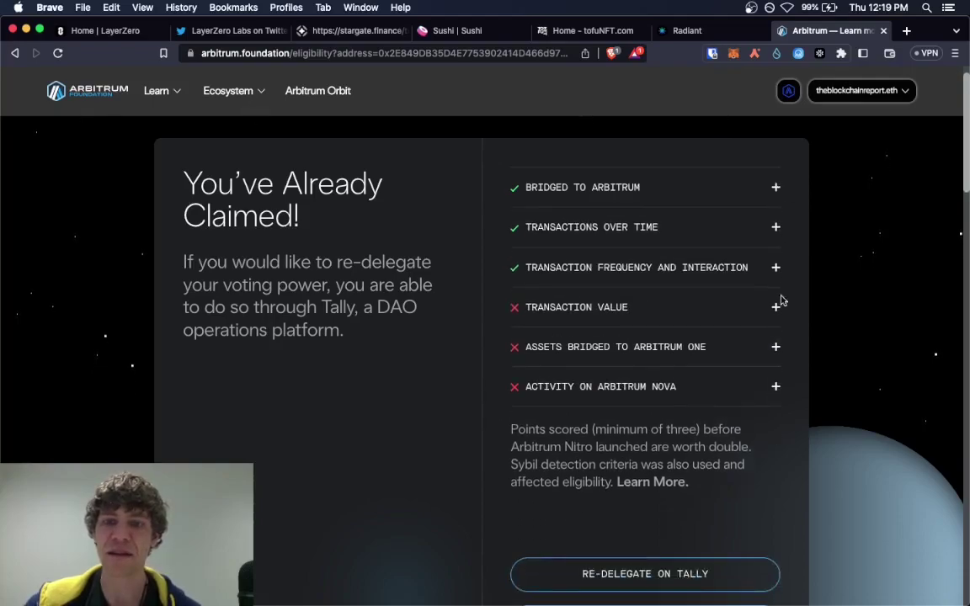
left_click(776, 349)
scroll(826, 331, "down", 2)
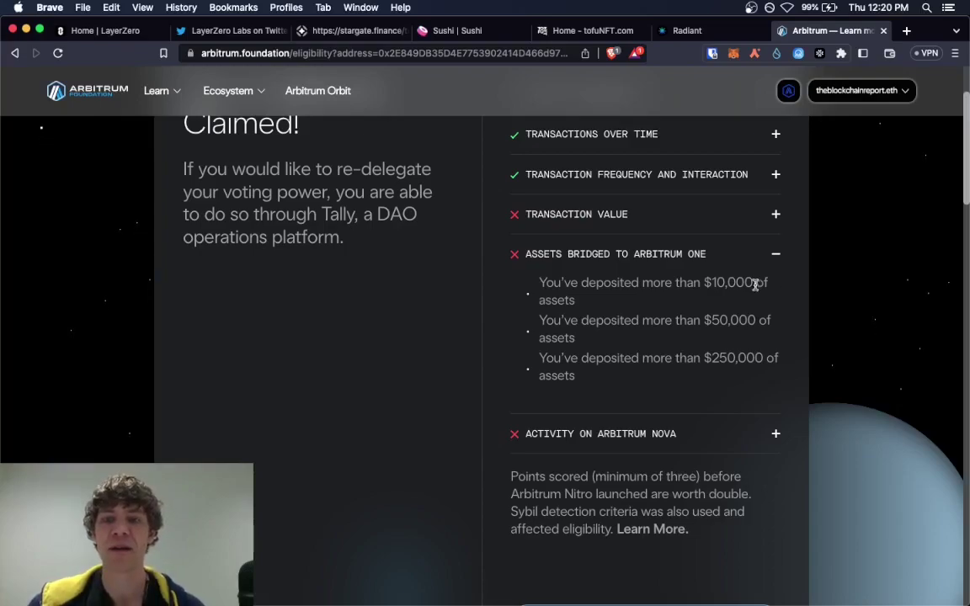
Set Stargate's transfer to send USDC from Arbitrum, with Optimism as the destination network
left_click(368, 32)
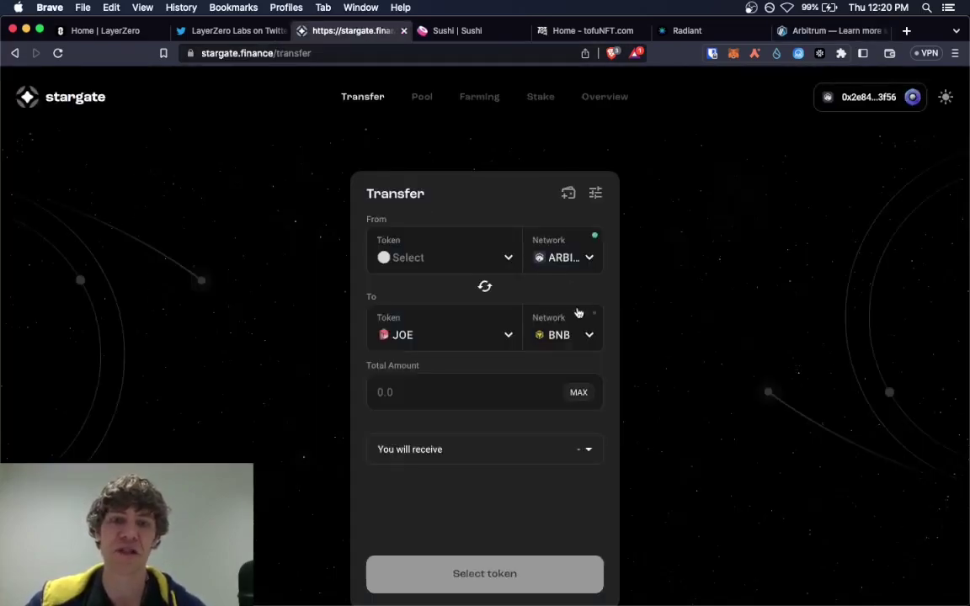
left_click(508, 260)
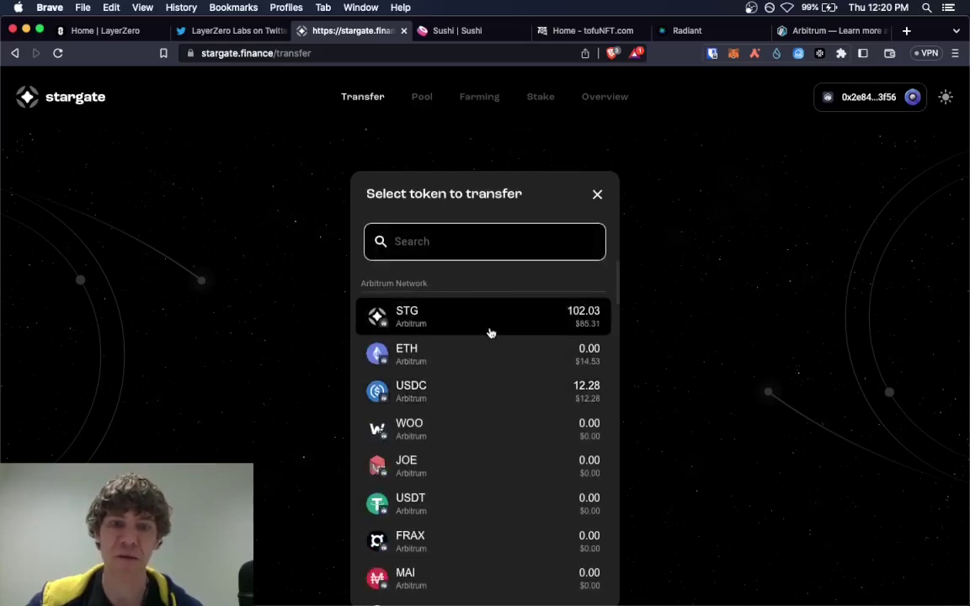
scroll(500, 381, "down", 1)
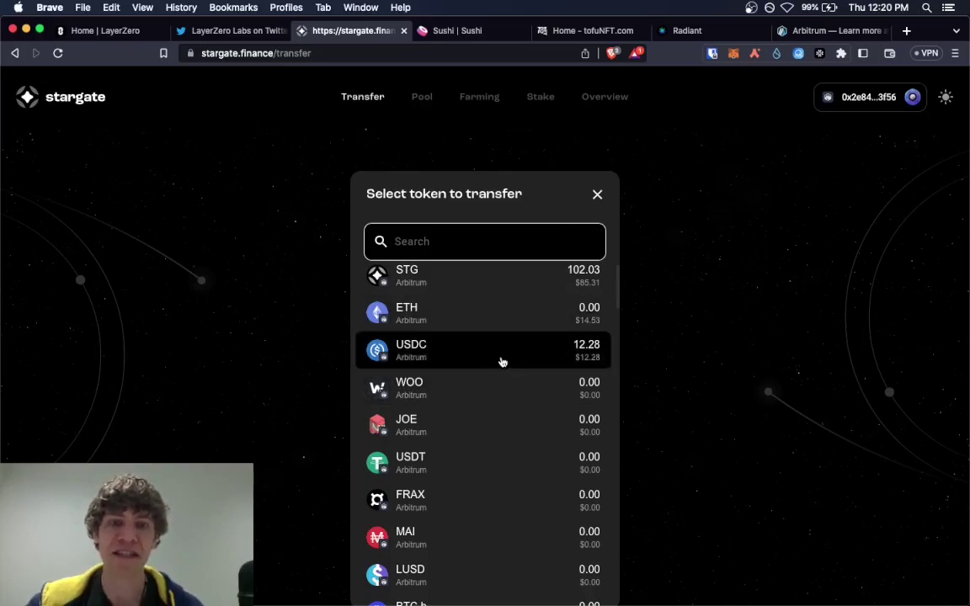
left_click(501, 362)
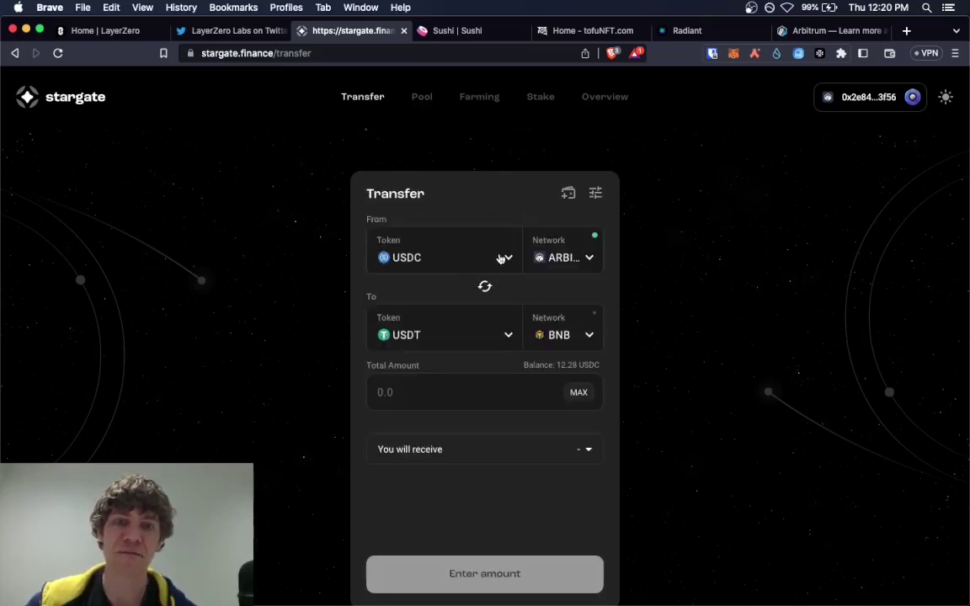
left_click(556, 336)
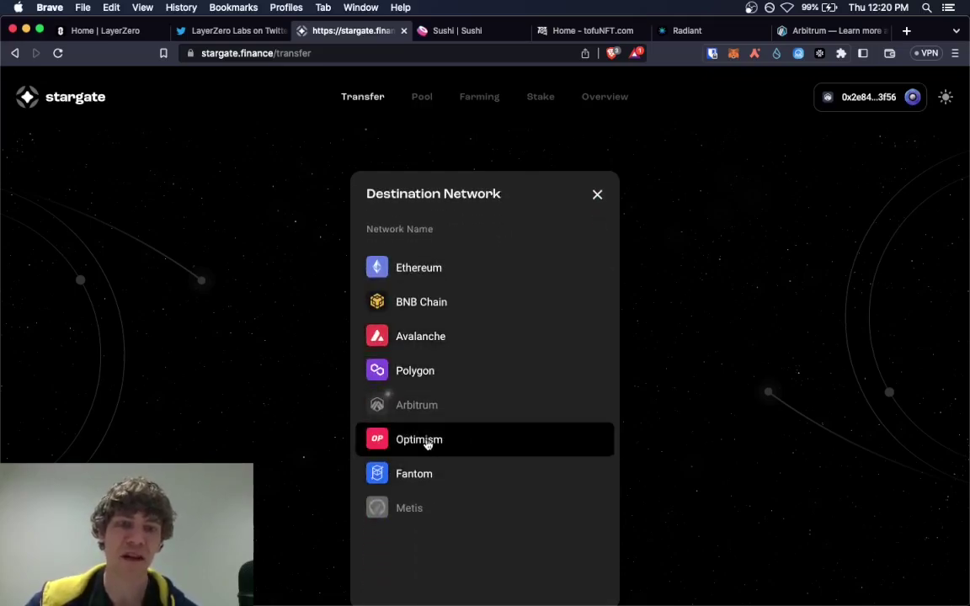
left_click(427, 442)
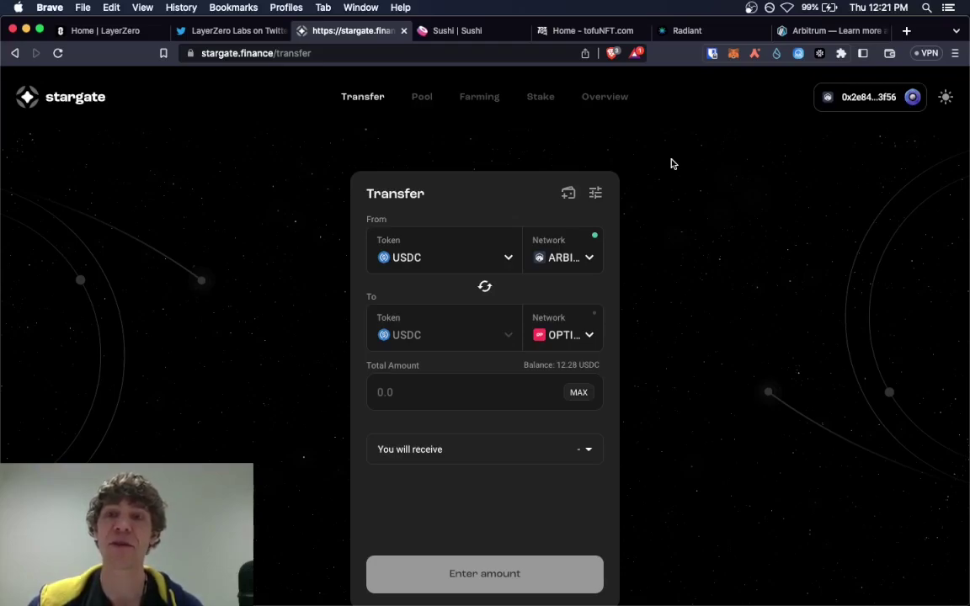
Compare the Stargate transfer form with Arbitrum's bridged-assets criterion, then collapse that criterion's details
left_click(821, 30)
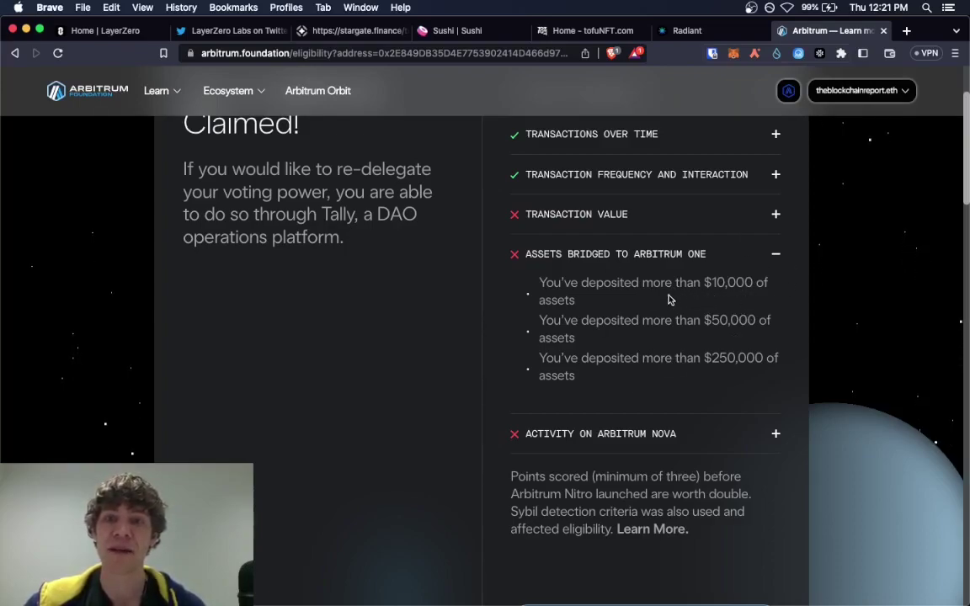
left_click(371, 32)
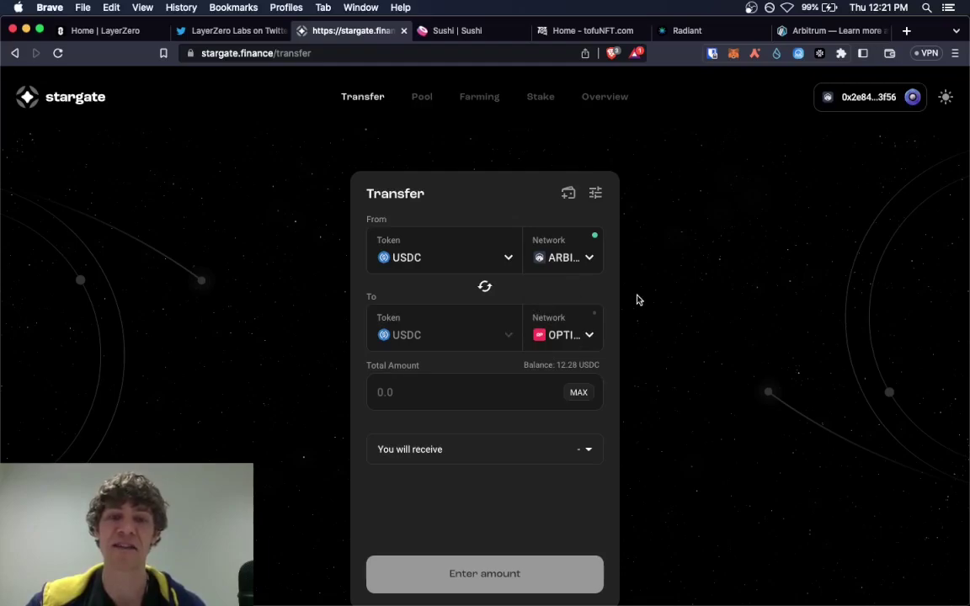
left_click(826, 30)
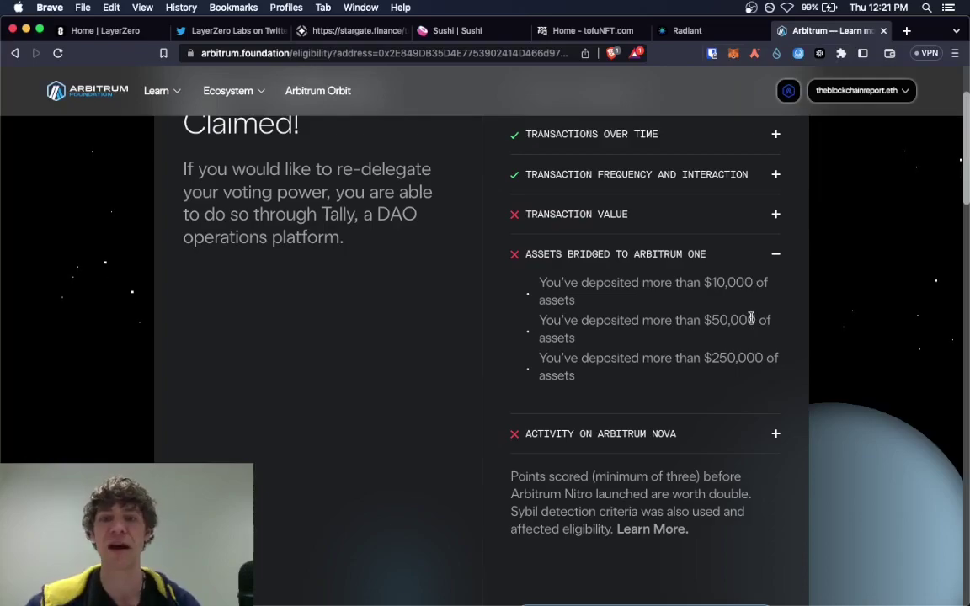
left_click(776, 257)
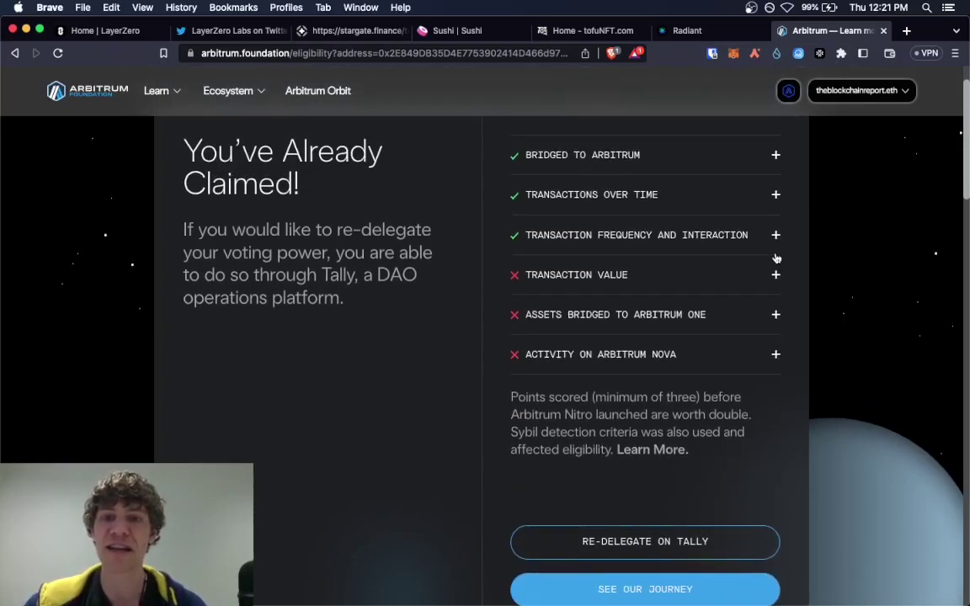
Expand and read the Transactions Over Time and Transaction Frequency and Interaction criteria on the Arbitrum eligibility page
left_click(776, 196)
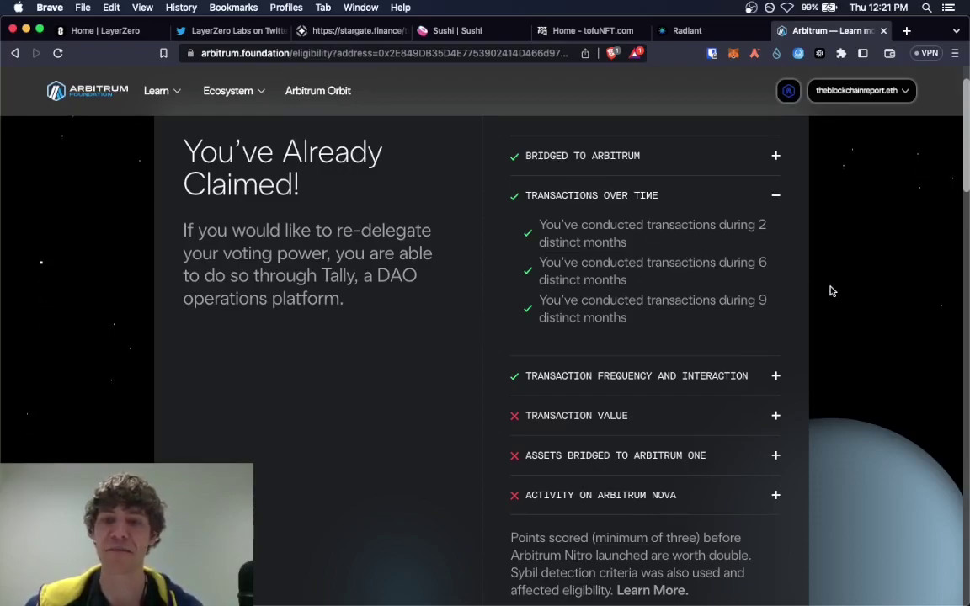
left_click(774, 378)
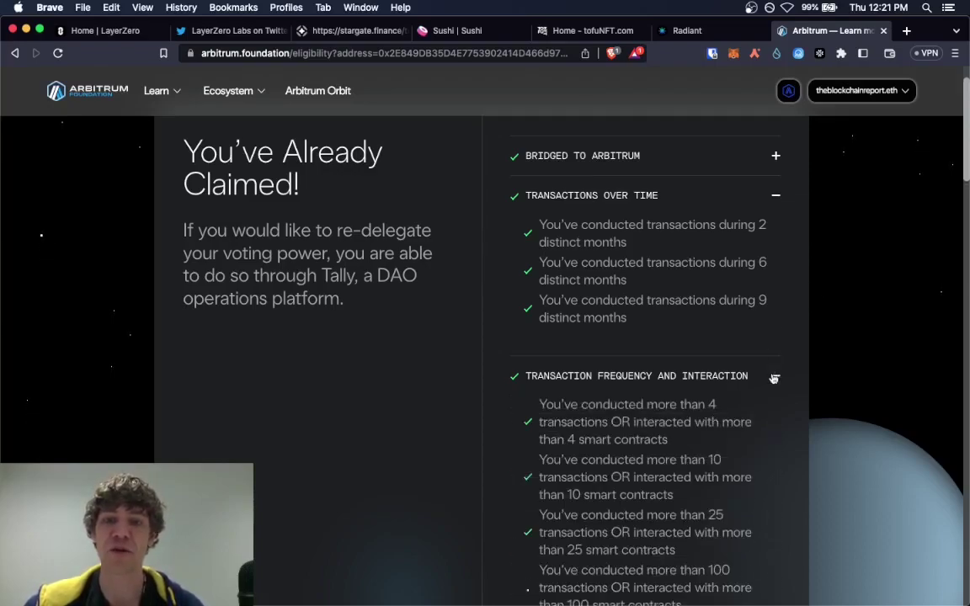
scroll(771, 379, "down", 3)
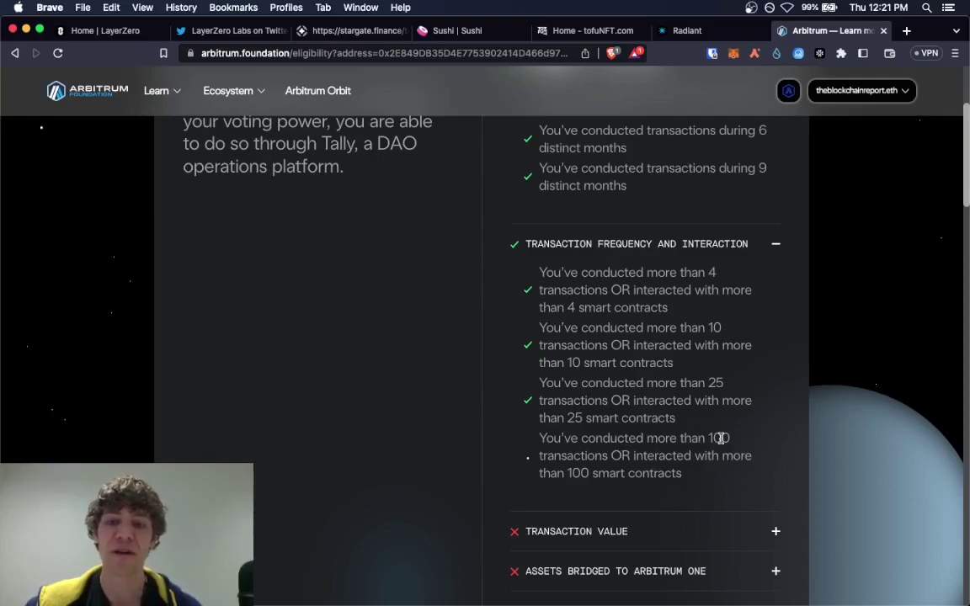
scroll(825, 414, "up", 2)
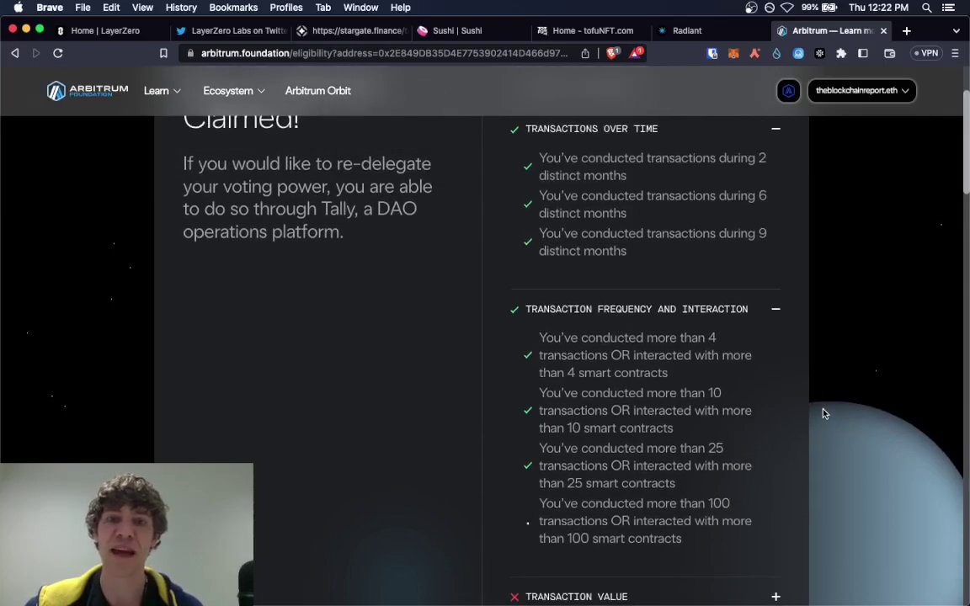
scroll(825, 413, "down", 3)
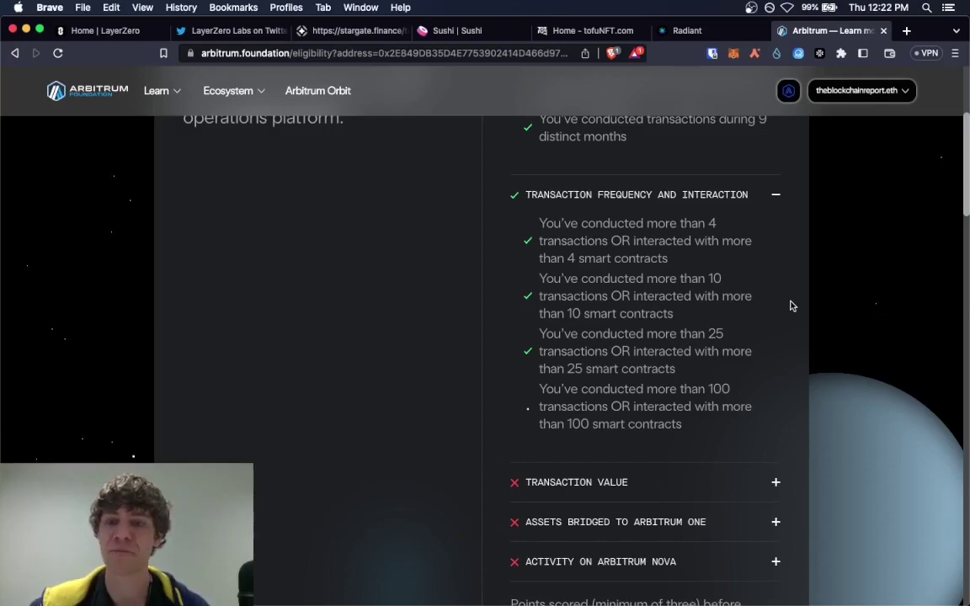
scroll(790, 306, "down", 2)
scroll(790, 306, "up", 2)
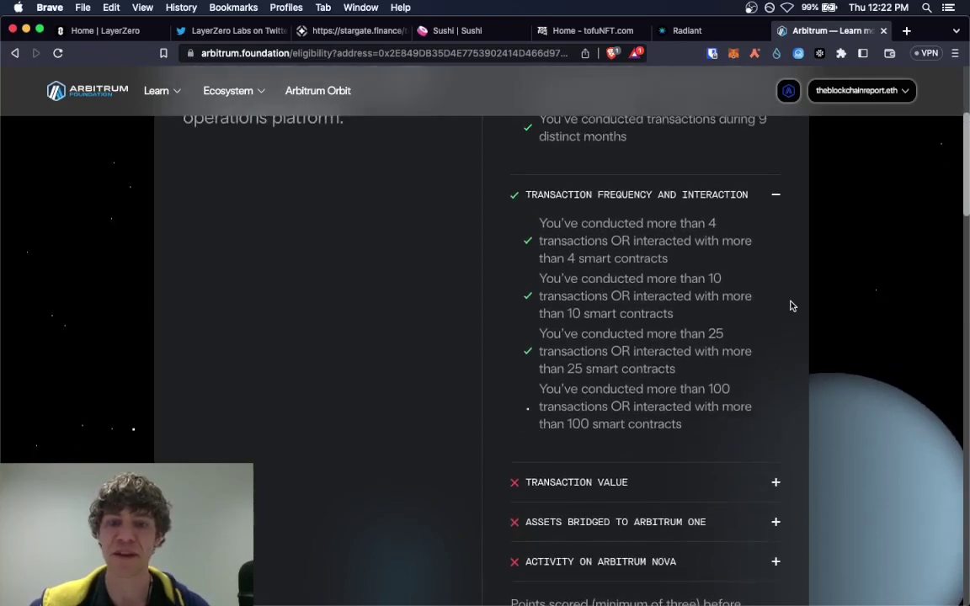
Read the Transaction Value and Assets Bridged to Arbitrum One criteria, then collapse the Transaction Value details
scroll(790, 306, "down", 4)
left_click(776, 333)
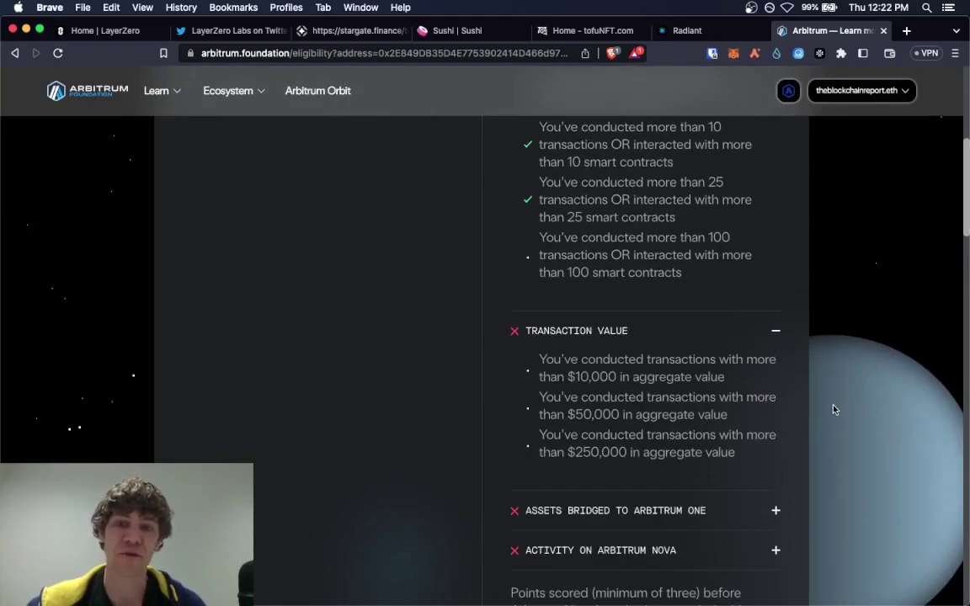
scroll(830, 407, "down", 3)
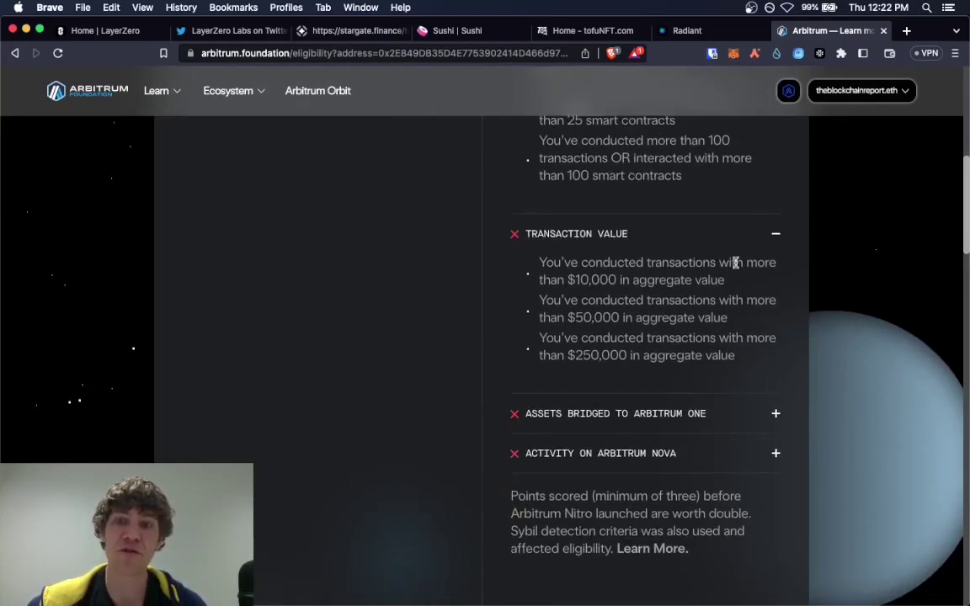
scroll(735, 262, "up", 1)
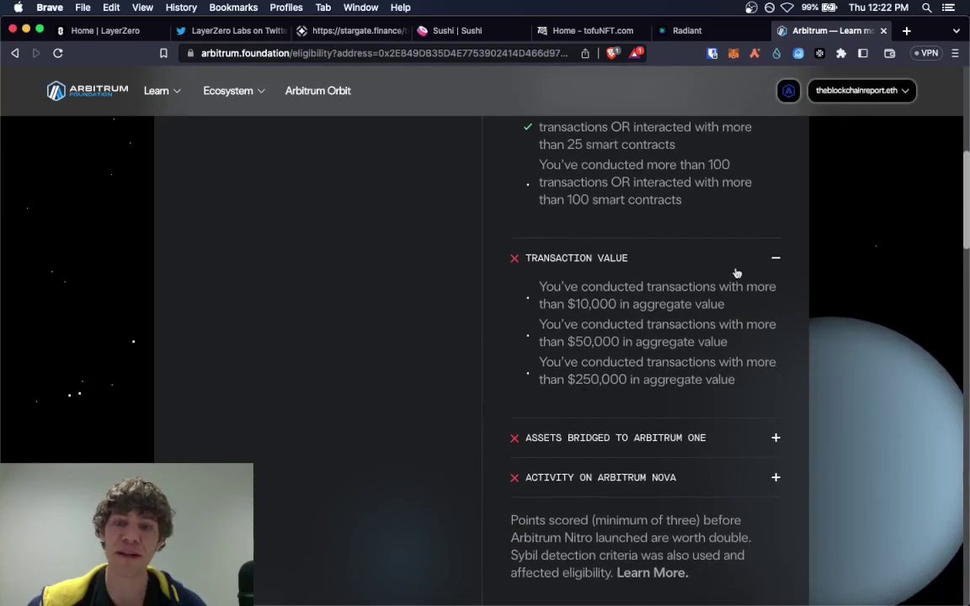
left_click(775, 439)
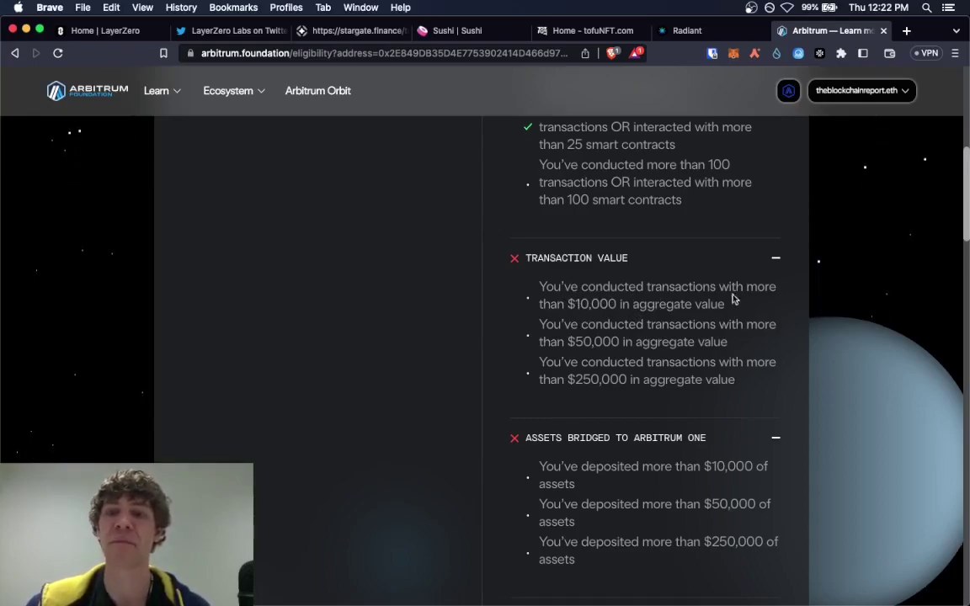
left_click(776, 261)
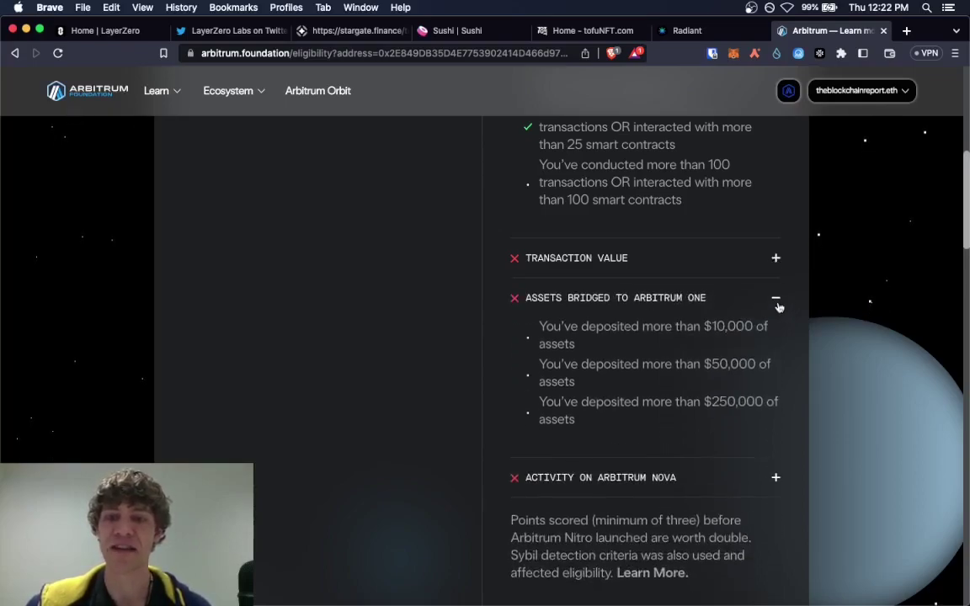
Collapse the Assets Bridged to Arbitrum One criterion, then read and collapse the Activity on Arbitrum Nova details
left_click(776, 300)
left_click(776, 338)
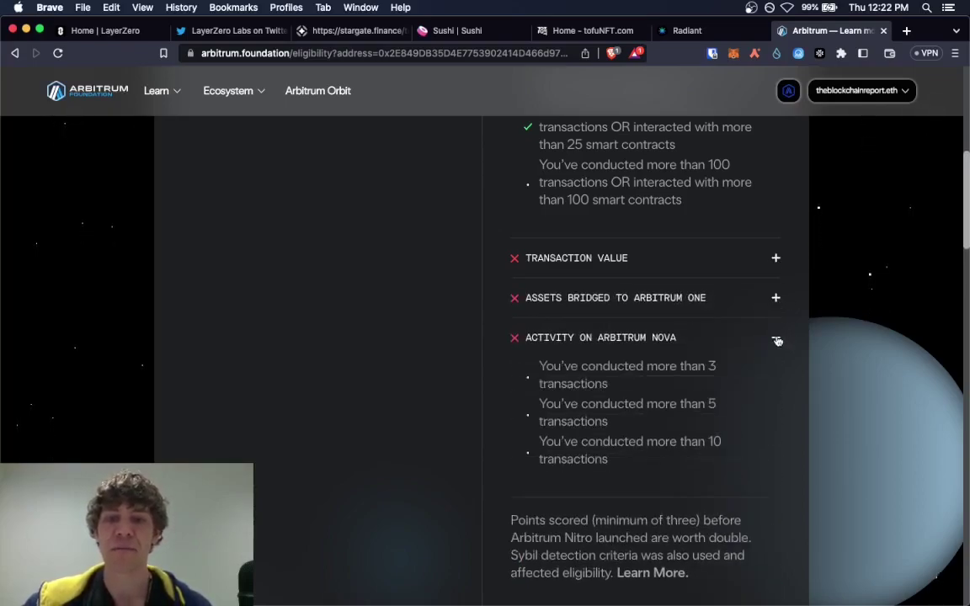
left_click(777, 340)
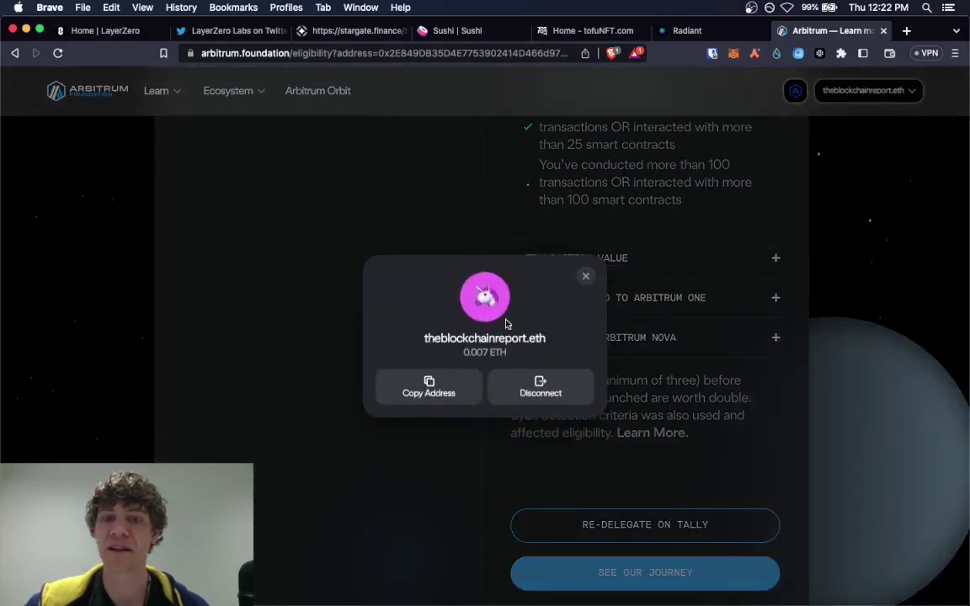
Disconnect the wallet from the Arbitrum Foundation site, close that page and return to the Stargate transfer form
left_click(516, 386)
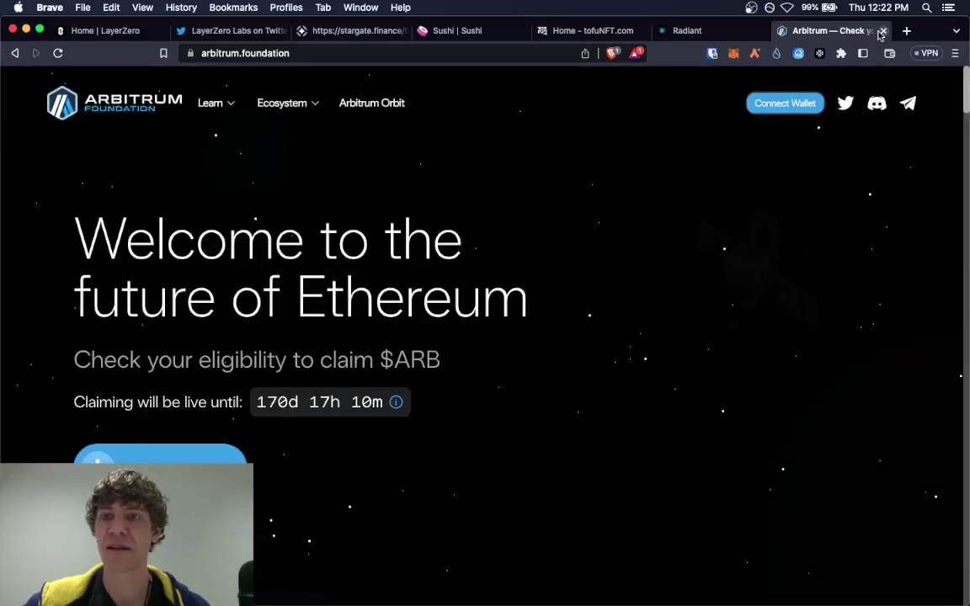
key("super+w")
left_click(226, 31)
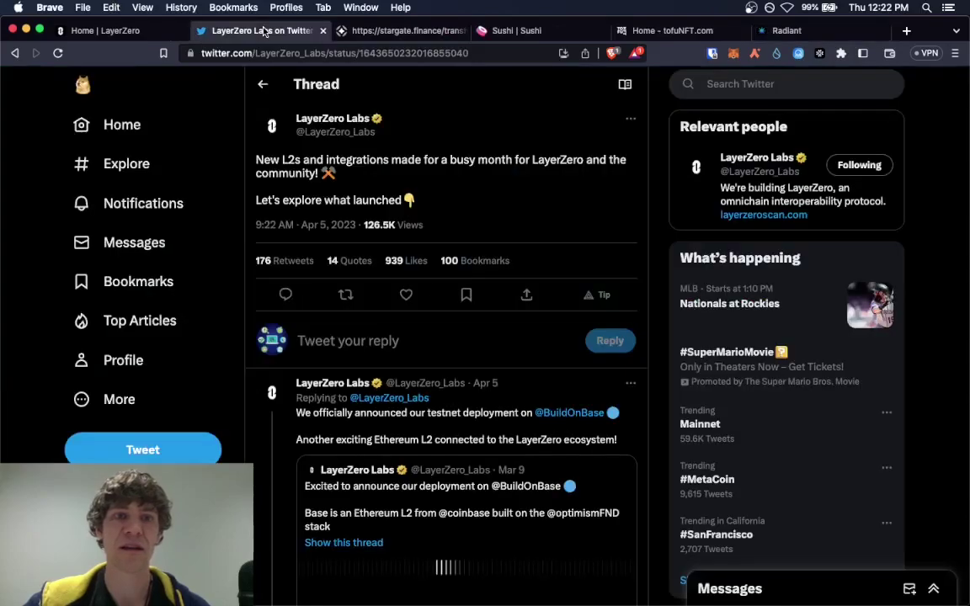
left_click(370, 31)
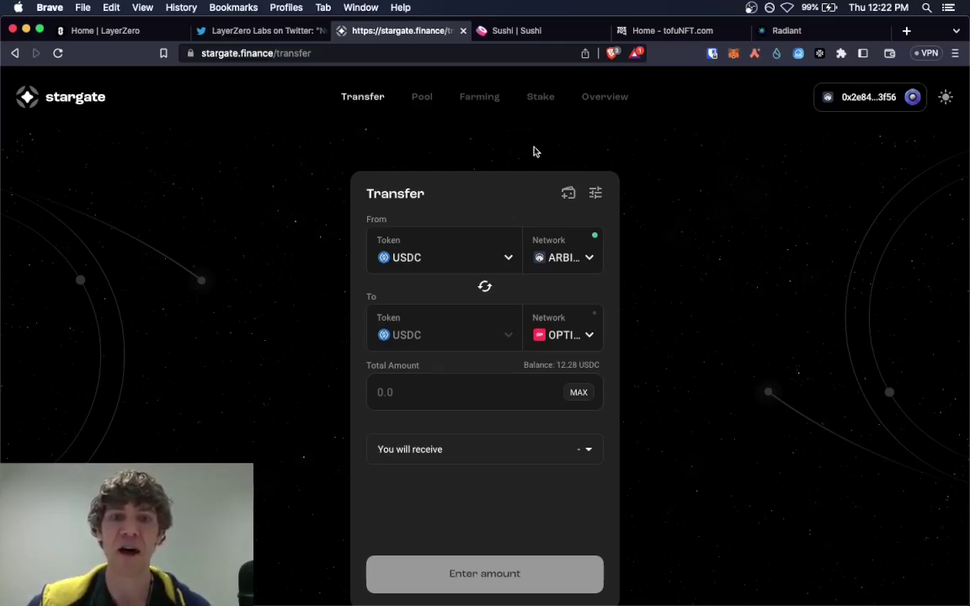
Review Stargate's liquidity pool overview and own pools, then return to the transfer form
left_click(423, 98)
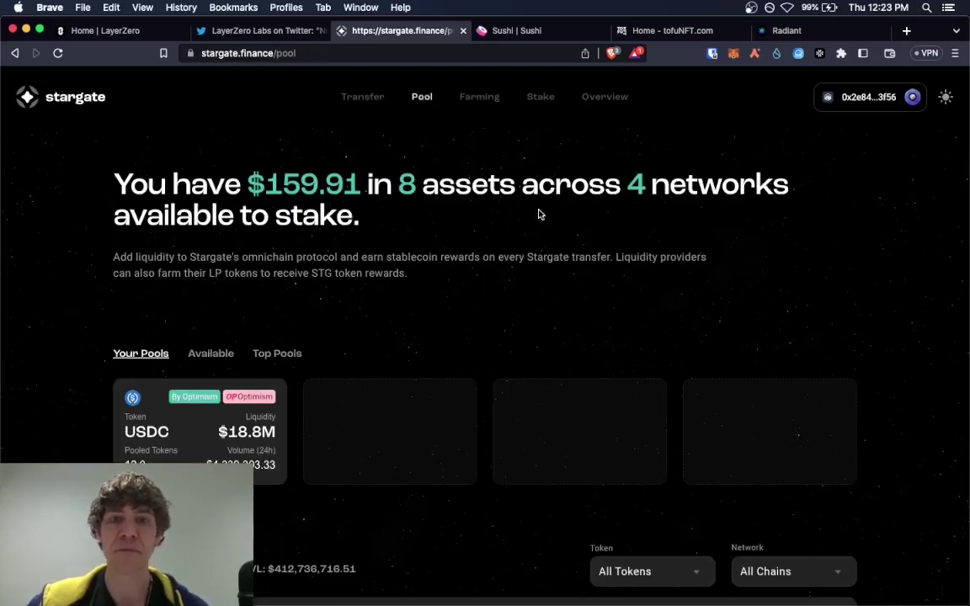
scroll(836, 251, "down", 4)
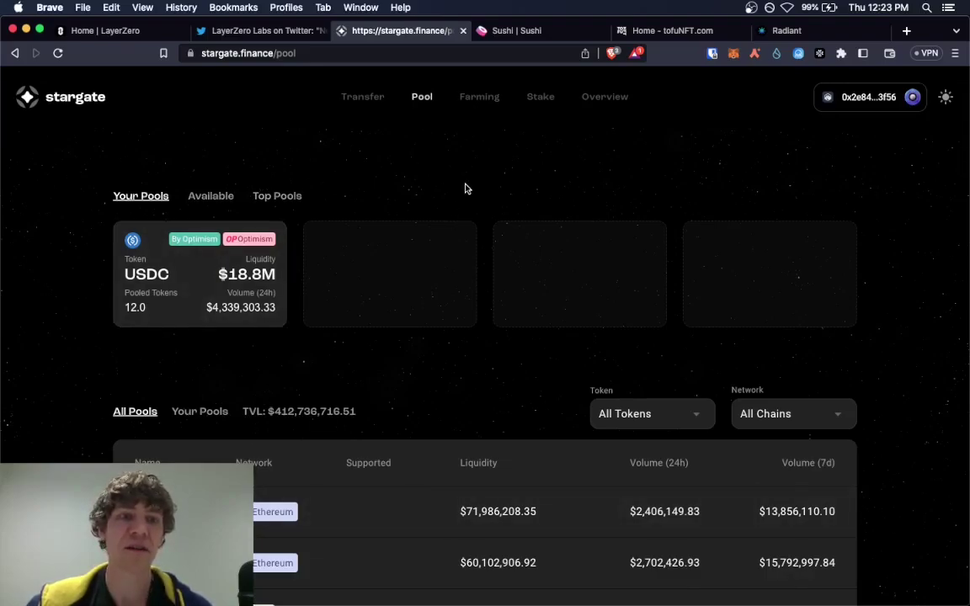
scroll(694, 180, "up", 3)
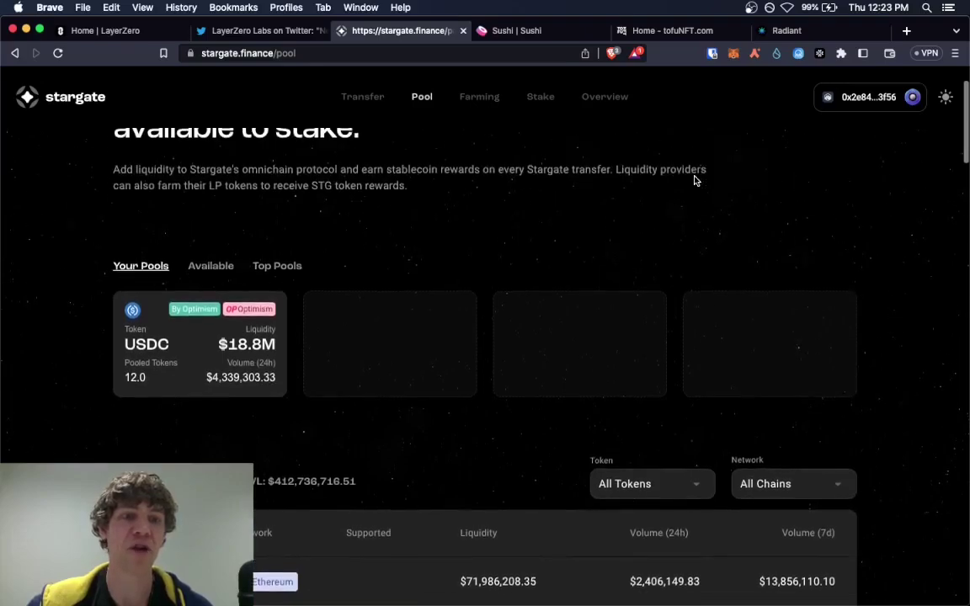
scroll(694, 178, "down", 1)
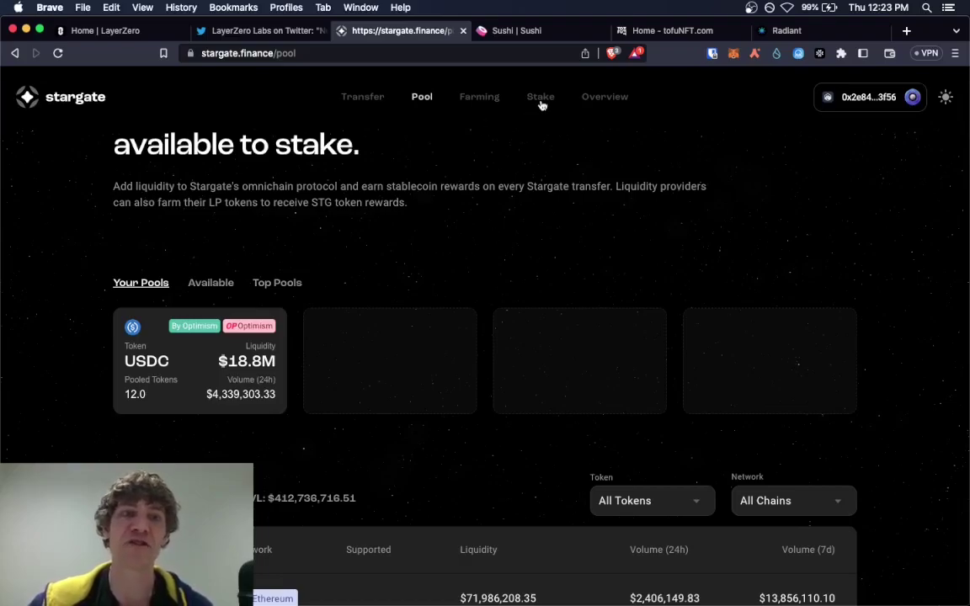
left_click(370, 96)
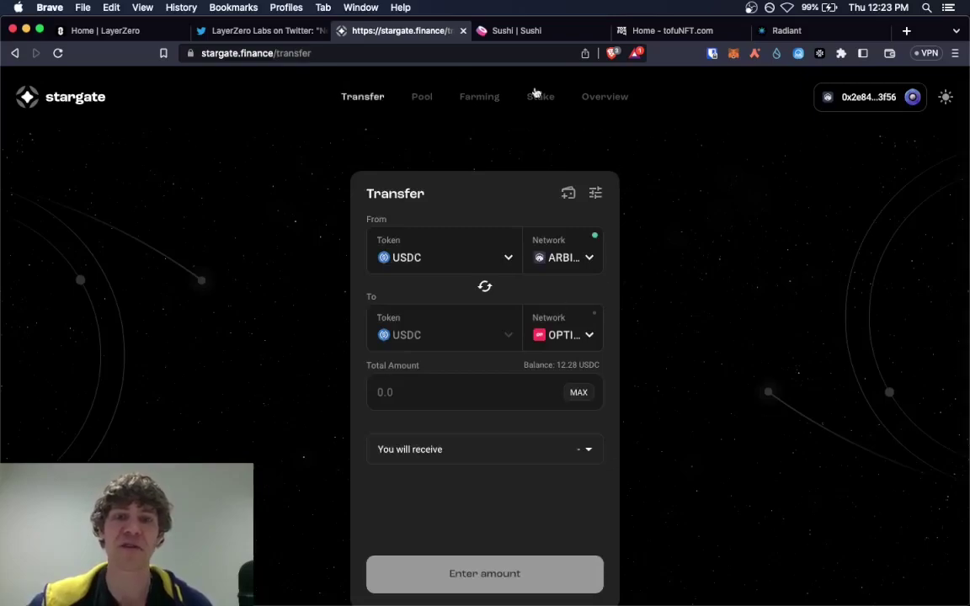
Inspect the own USDC pool on Optimism, then go back and look over the list of all Stargate pools
left_click(422, 98)
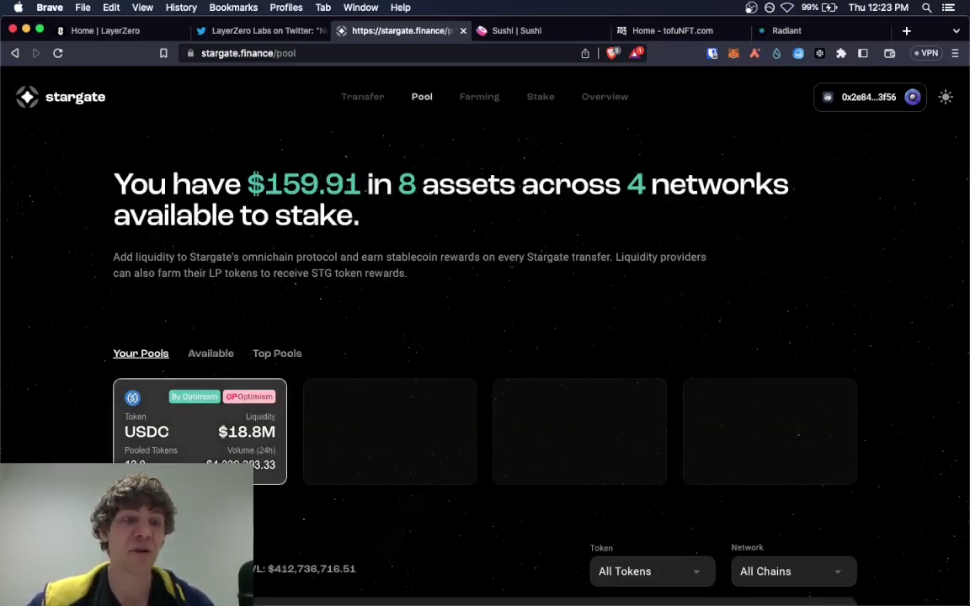
left_click(244, 415)
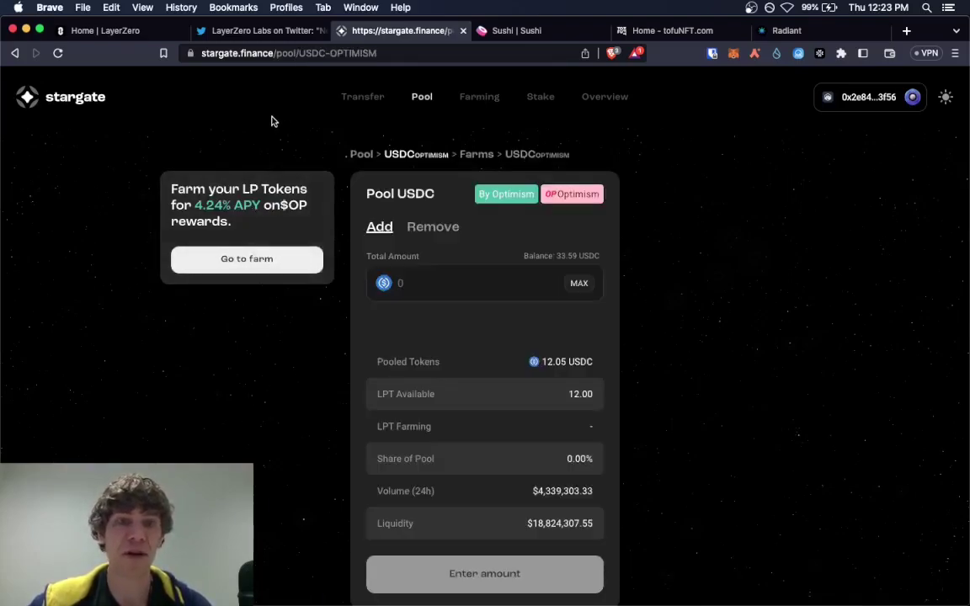
left_click(363, 155)
scroll(422, 300, "down", 5)
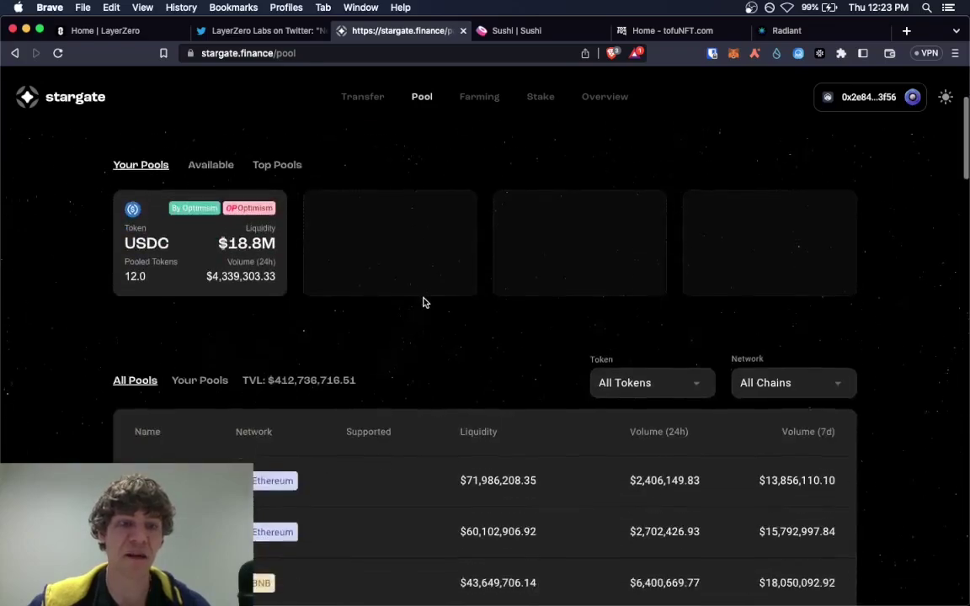
scroll(419, 285, "down", 2)
scroll(477, 261, "up", 5)
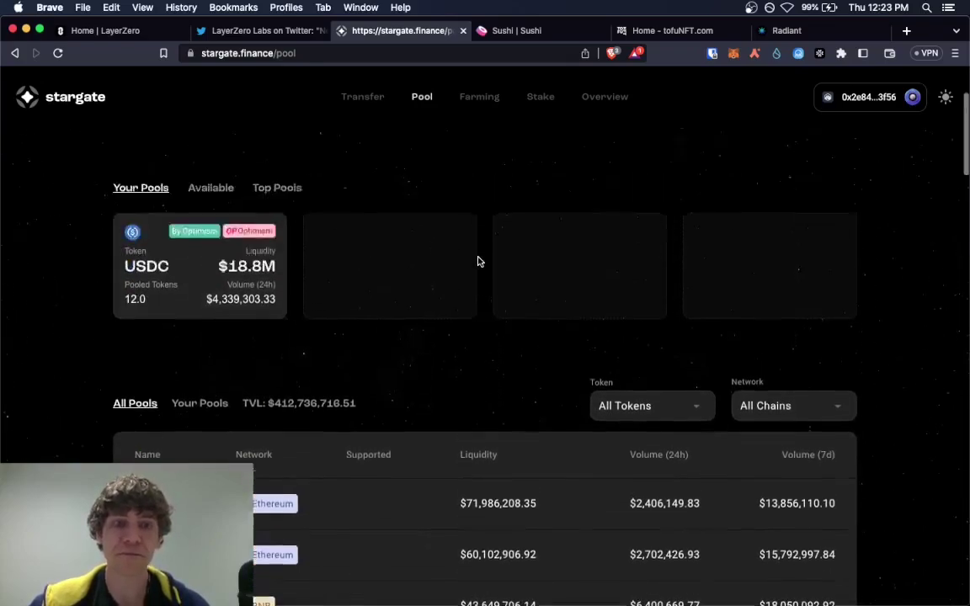
scroll(478, 261, "up", 3)
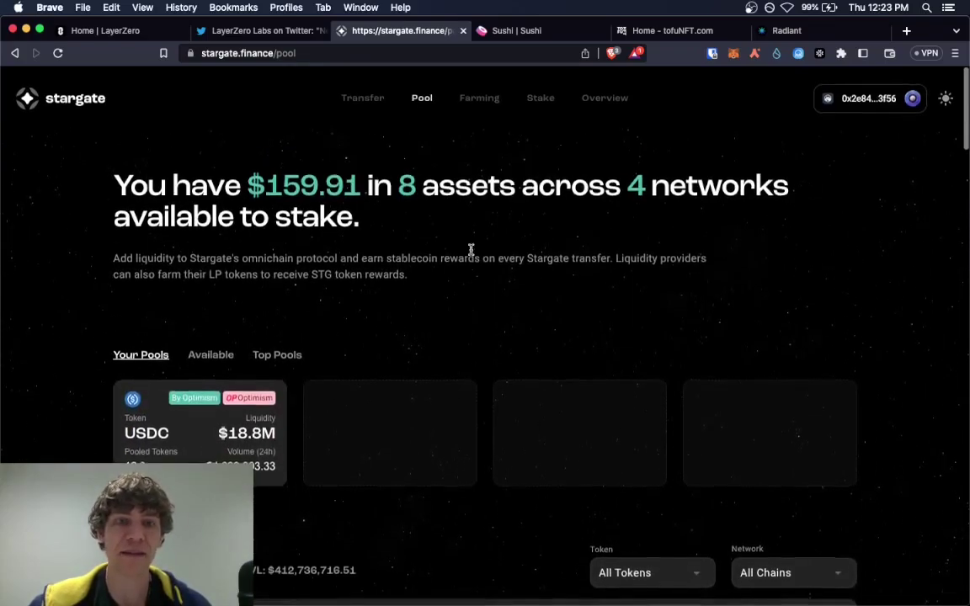
Examine Stargate's staking page, including the locked STG stake on Arbitrum, the staking overview and the voting power
left_click(543, 98)
scroll(392, 297, "down", 2)
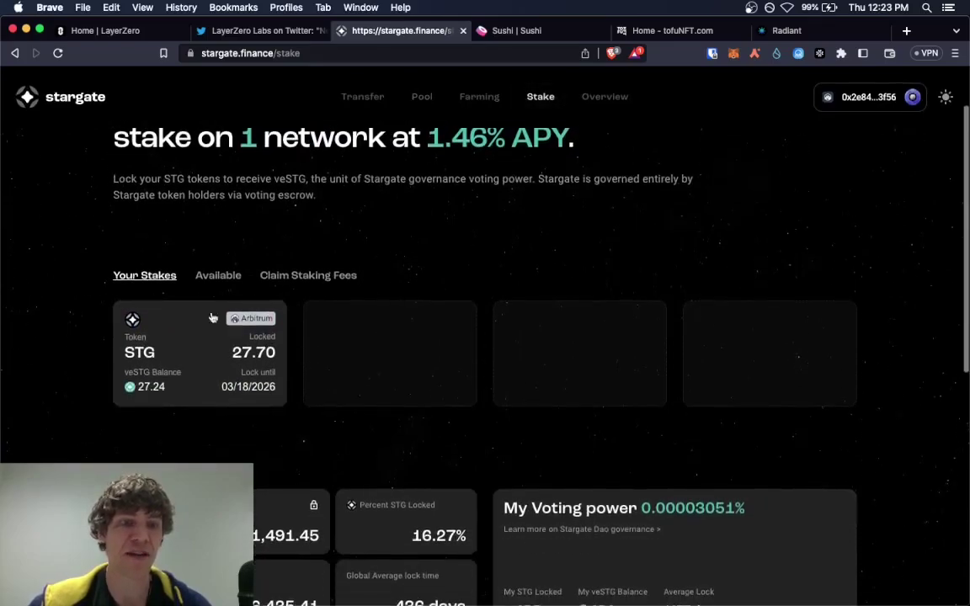
scroll(496, 265, "down", 3)
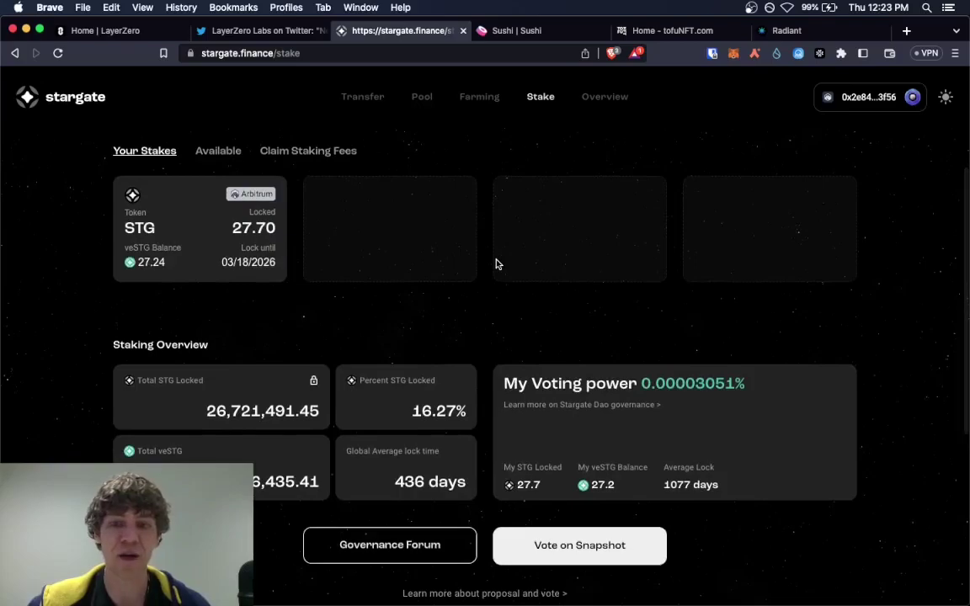
scroll(438, 287, "up", 1)
scroll(390, 314, "up", 5)
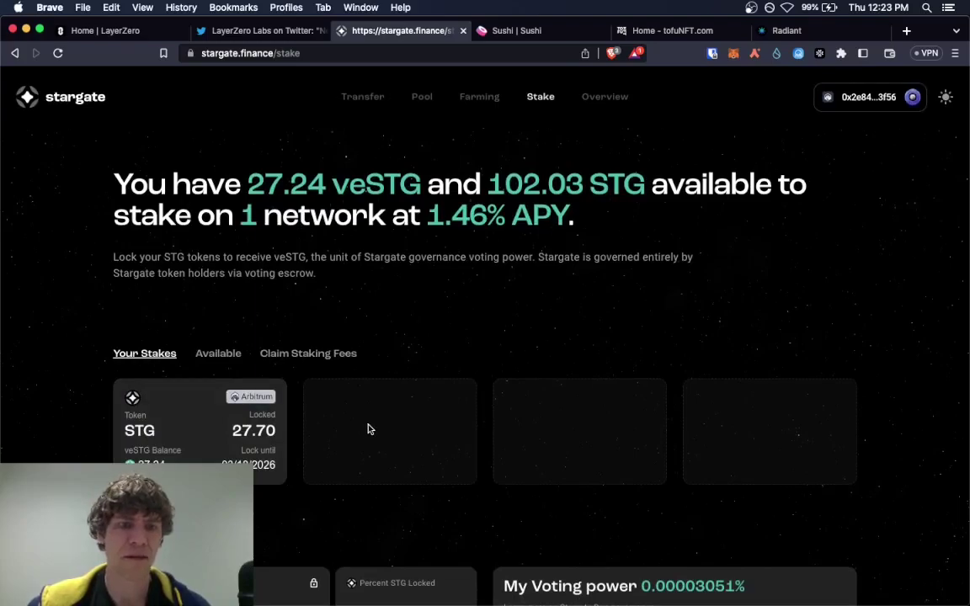
scroll(368, 427, "down", 4)
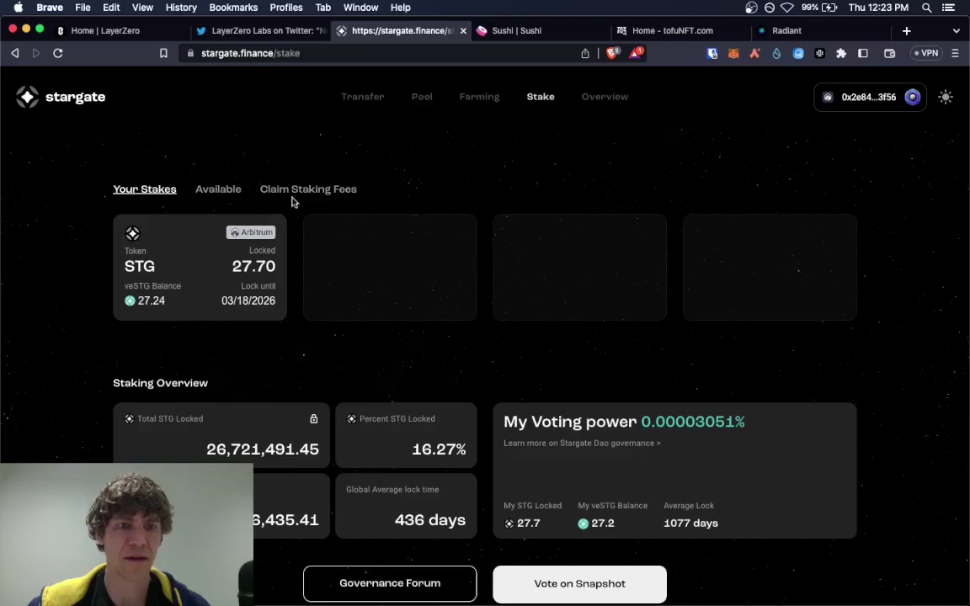
scroll(440, 189, "up", 4)
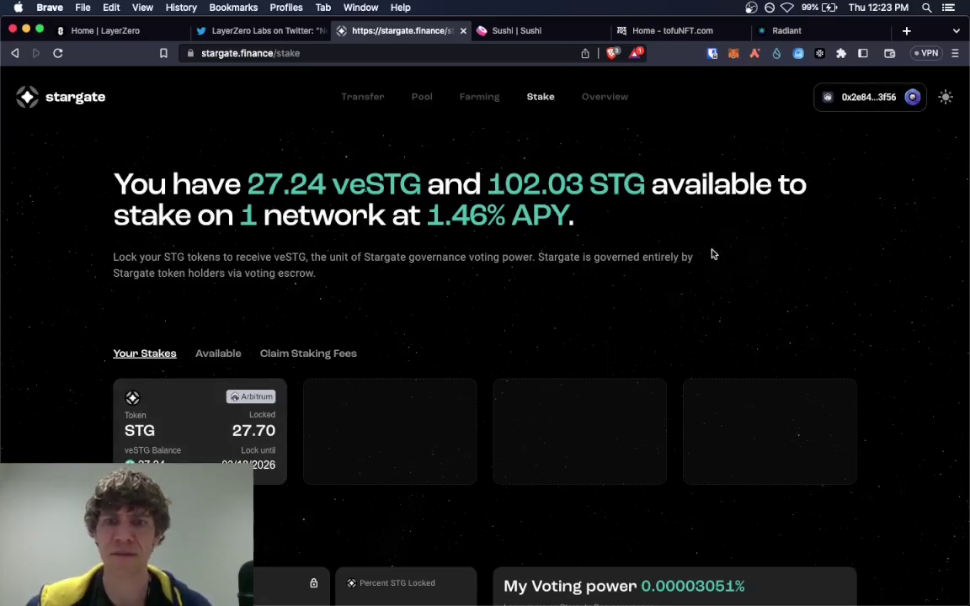
Examine Stargate's top farms and the full farm list with each token's network, liquidity and APY
left_click(485, 98)
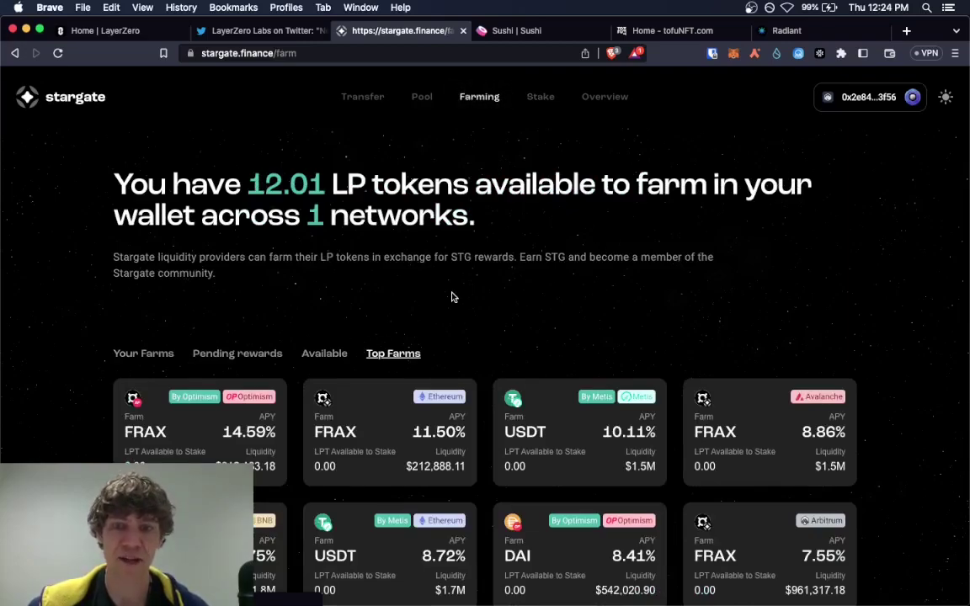
scroll(909, 288, "down", 5)
scroll(908, 287, "up", 2)
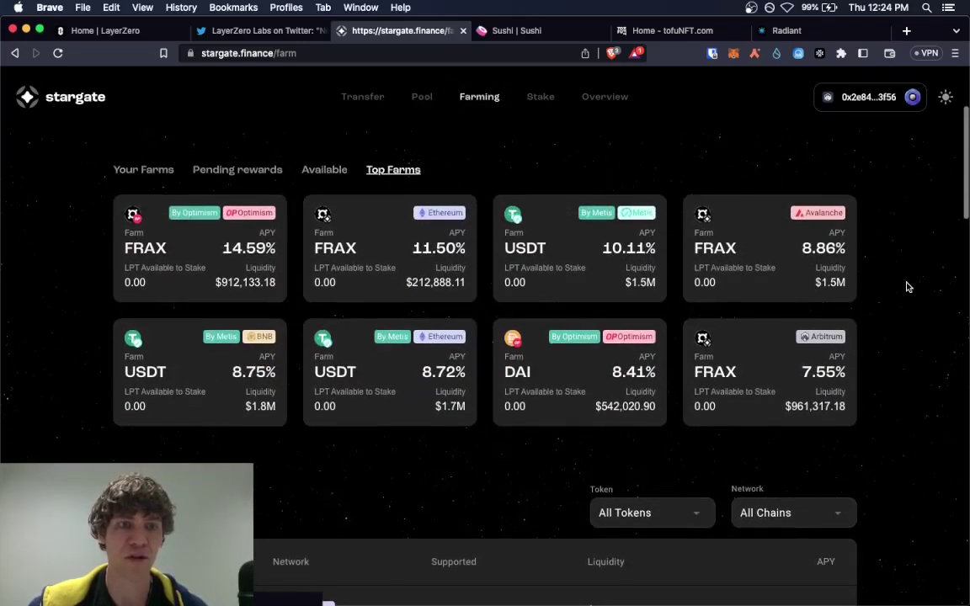
scroll(908, 287, "up", 1)
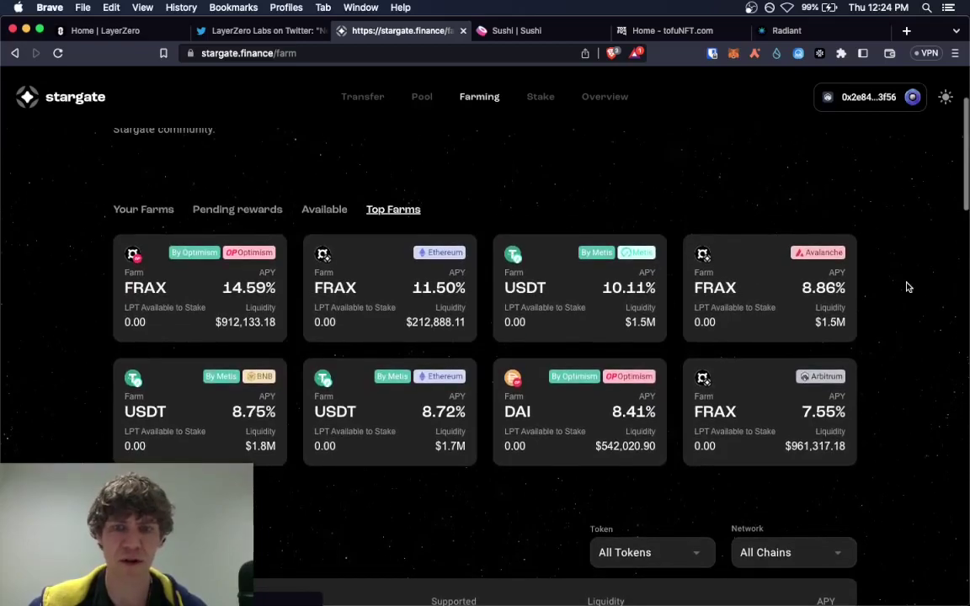
scroll(906, 284, "down", 5)
scroll(902, 276, "down", 15)
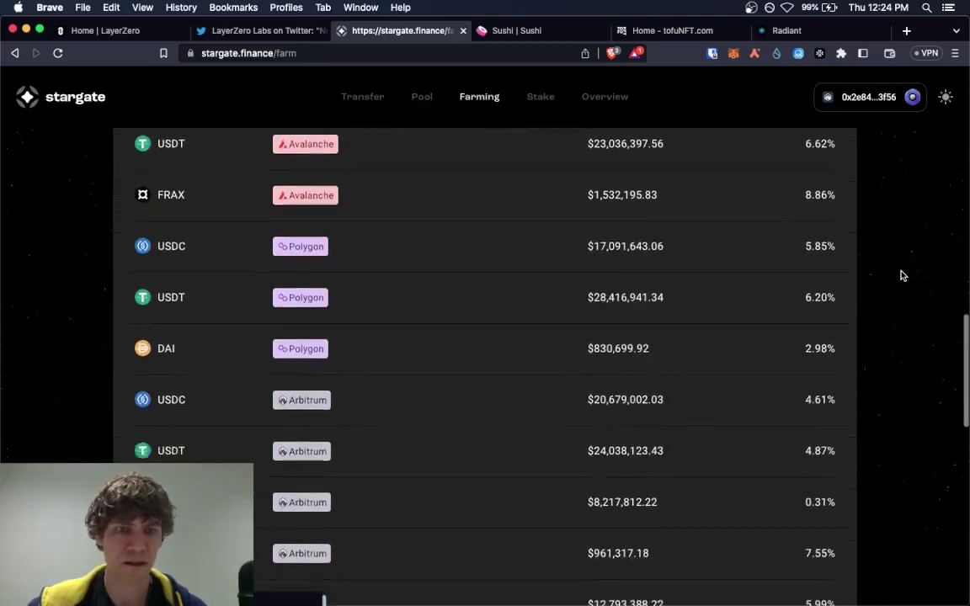
scroll(903, 275, "down", 2)
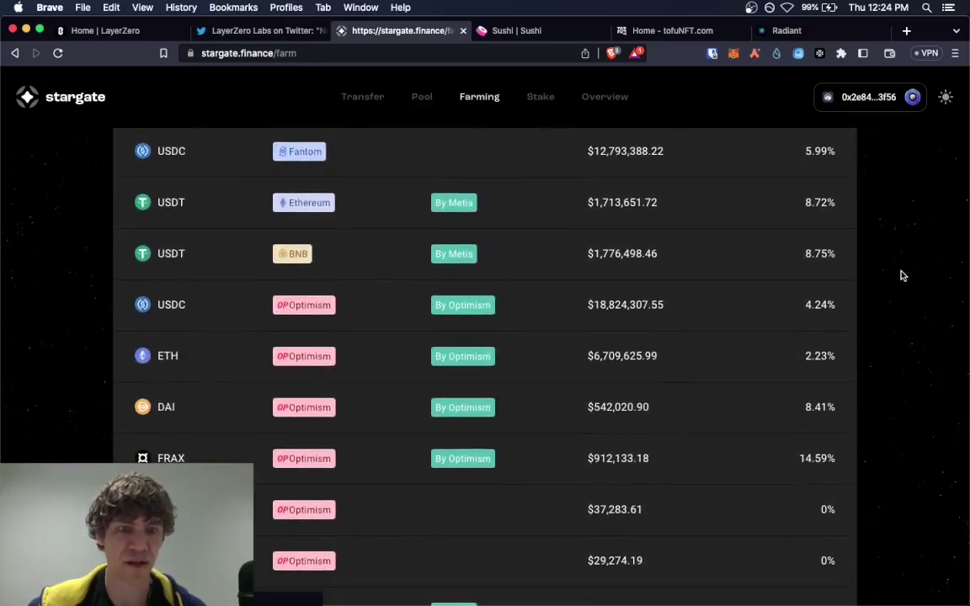
scroll(902, 275, "down", 3)
scroll(902, 284, "up", 4)
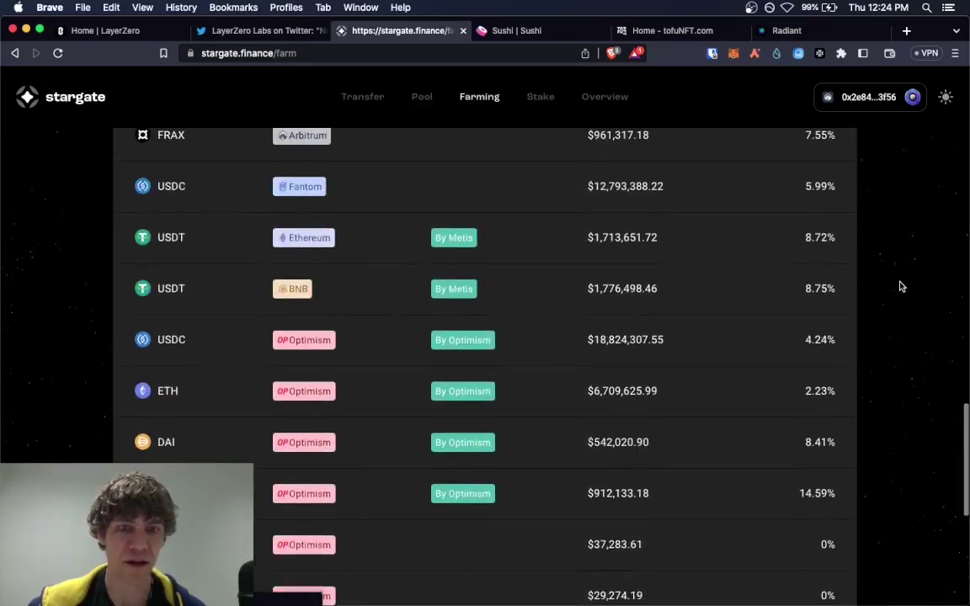
scroll(901, 284, "up", 15)
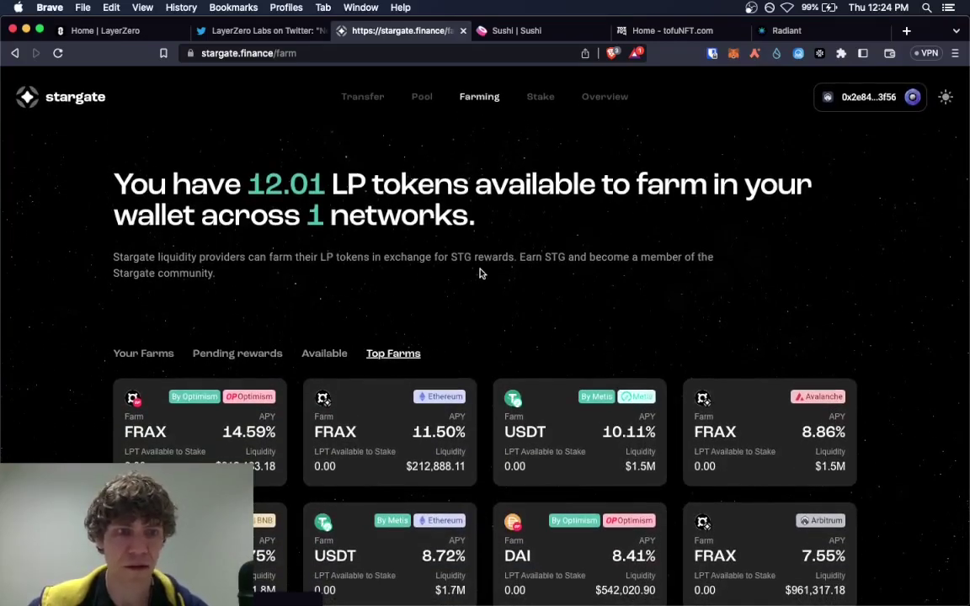
Check the own farms and pending rewards, then show the farms available for staking
left_click(143, 354)
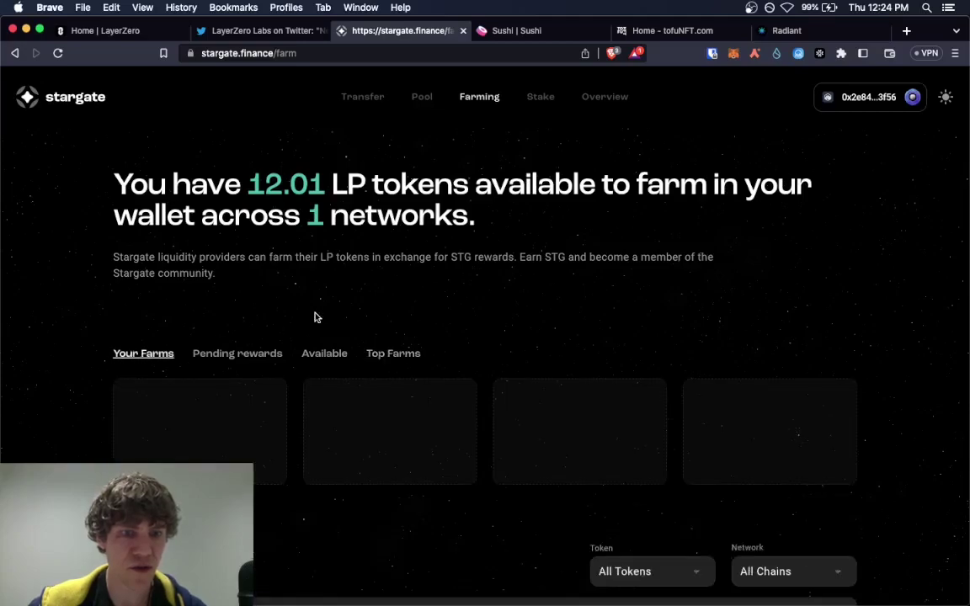
left_click(239, 353)
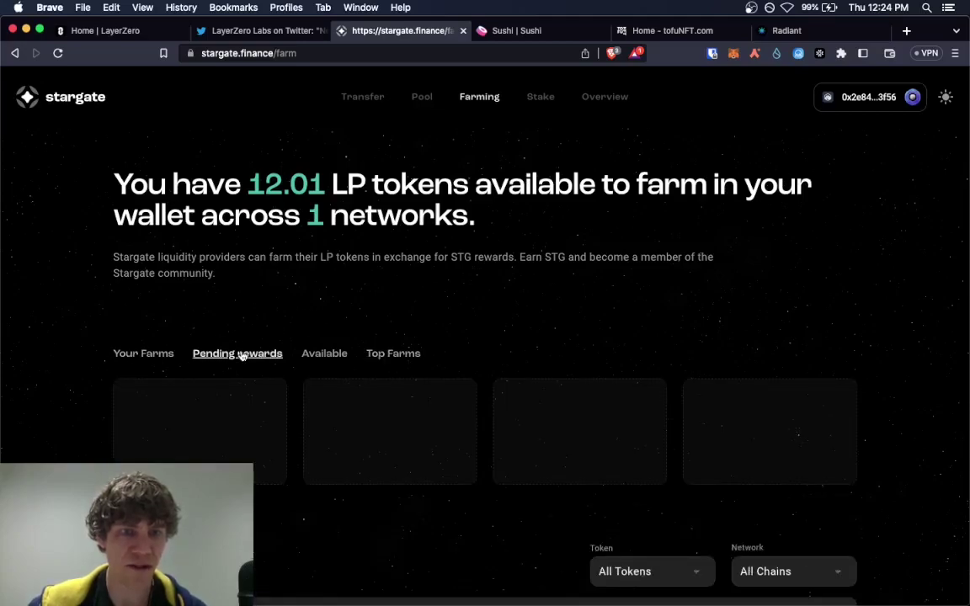
left_click(330, 354)
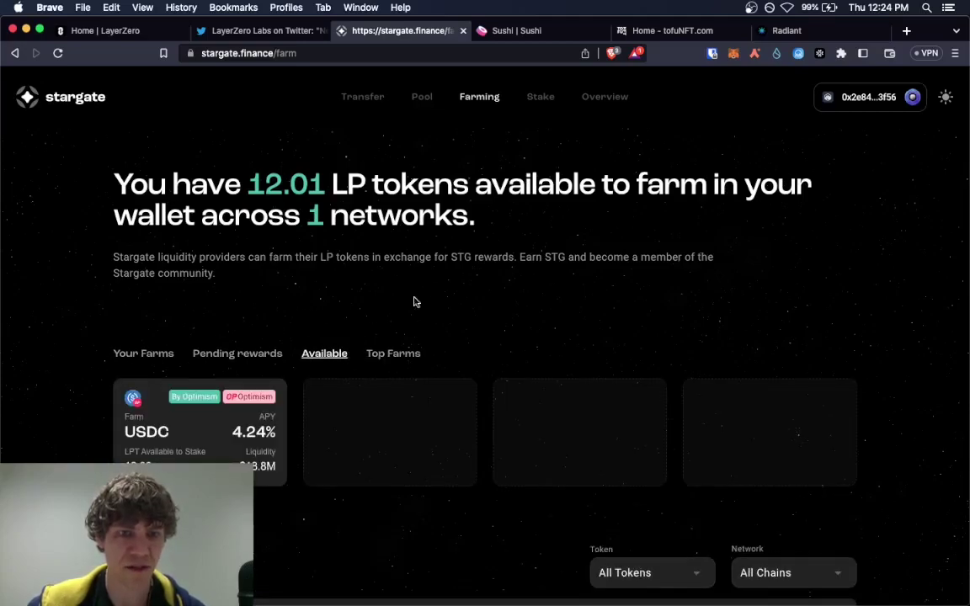
Open the available USDC farm on Optimism and set the stake to the maximum amount, 12.009047
left_click(197, 437)
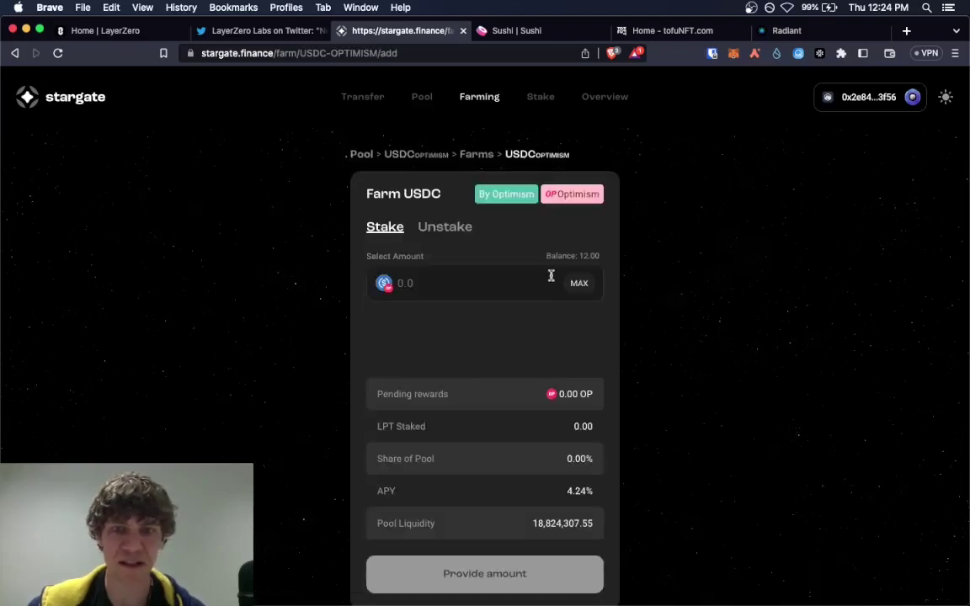
left_click(581, 284)
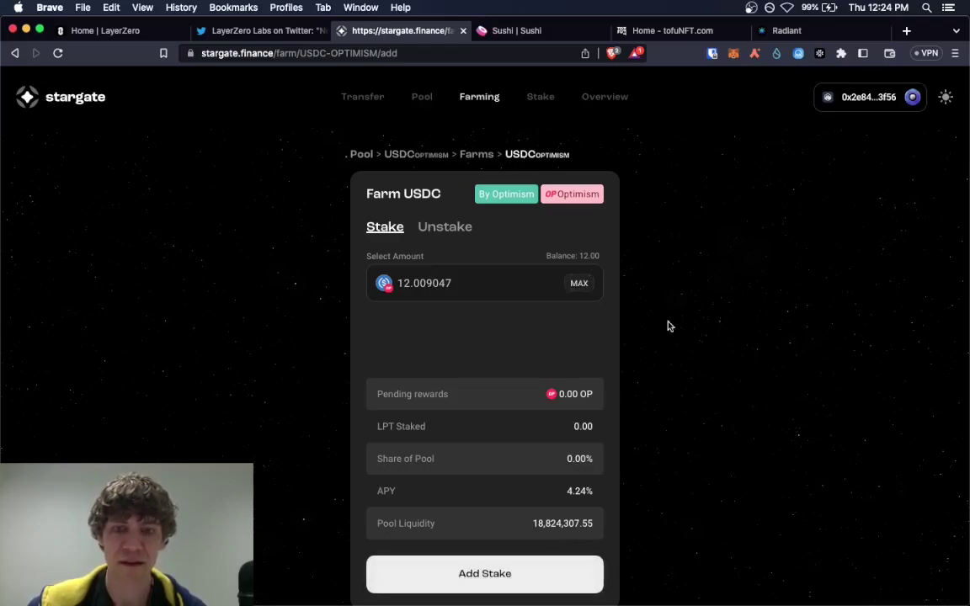
scroll(585, 419, "down", 3)
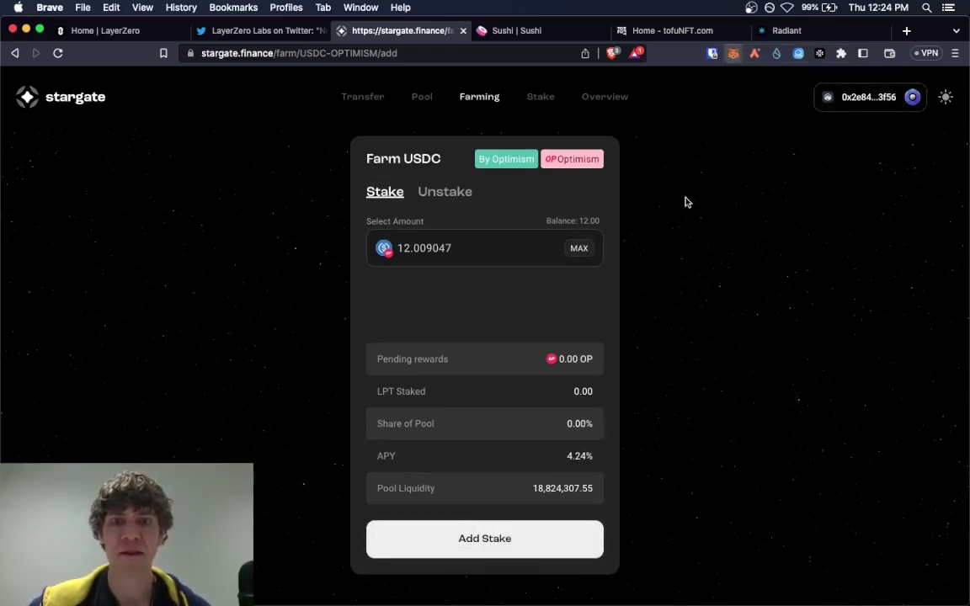
Switch the MetaMask wallet's network to Optimism
left_click(733, 52)
left_click(649, 88)
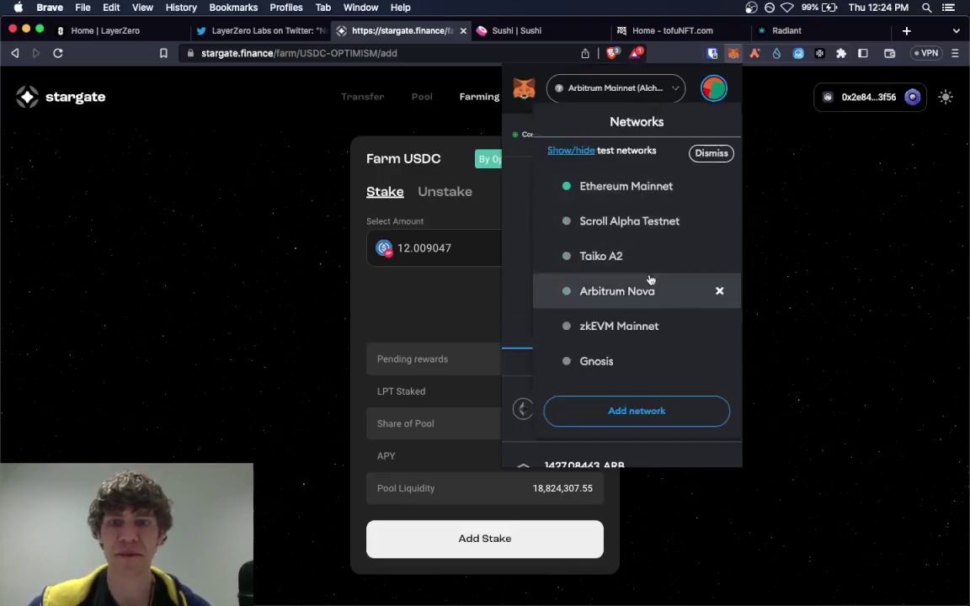
scroll(649, 279, "down", 5)
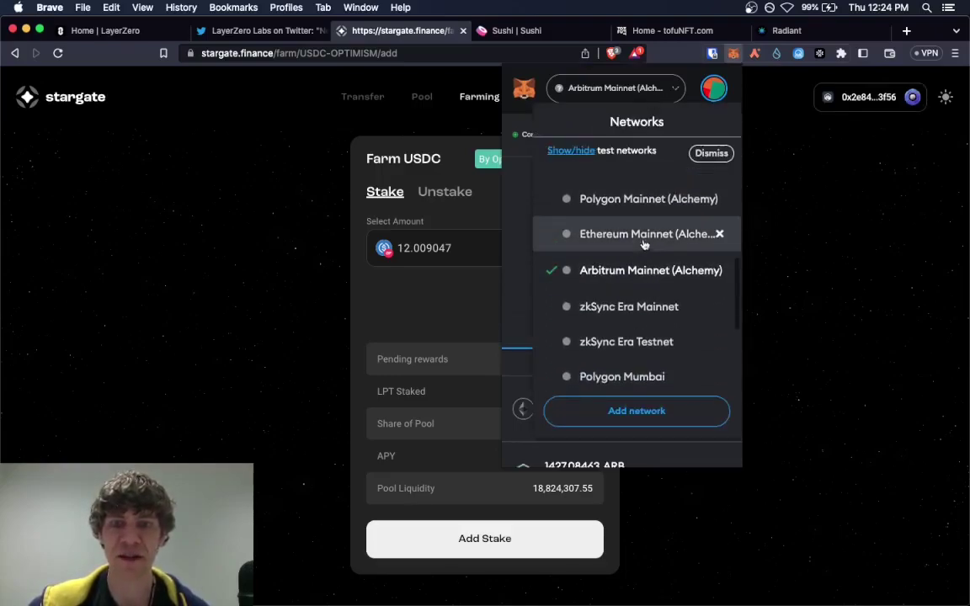
scroll(644, 323, "up", 1)
scroll(644, 321, "down", 3)
left_click(624, 322)
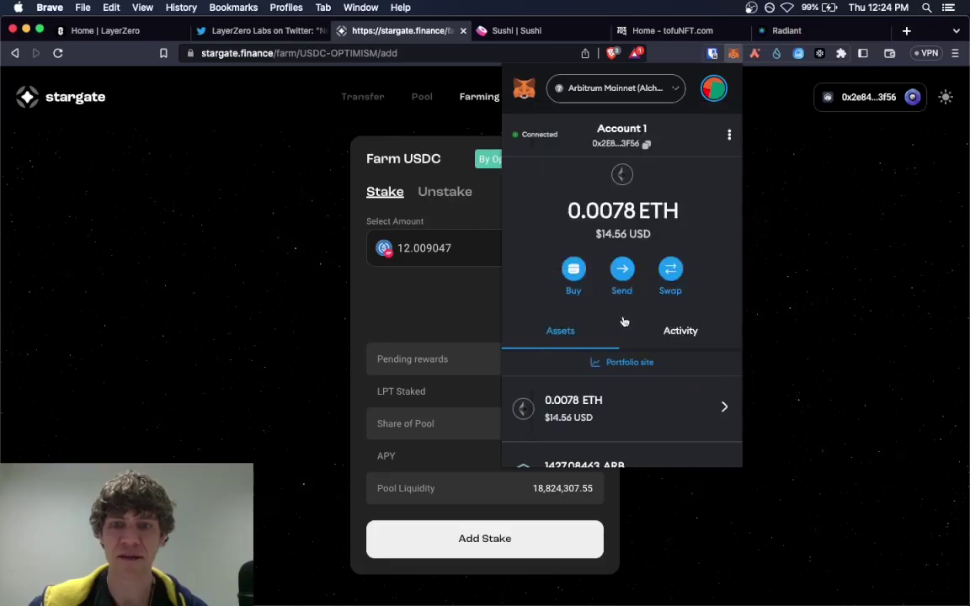
left_click(808, 316)
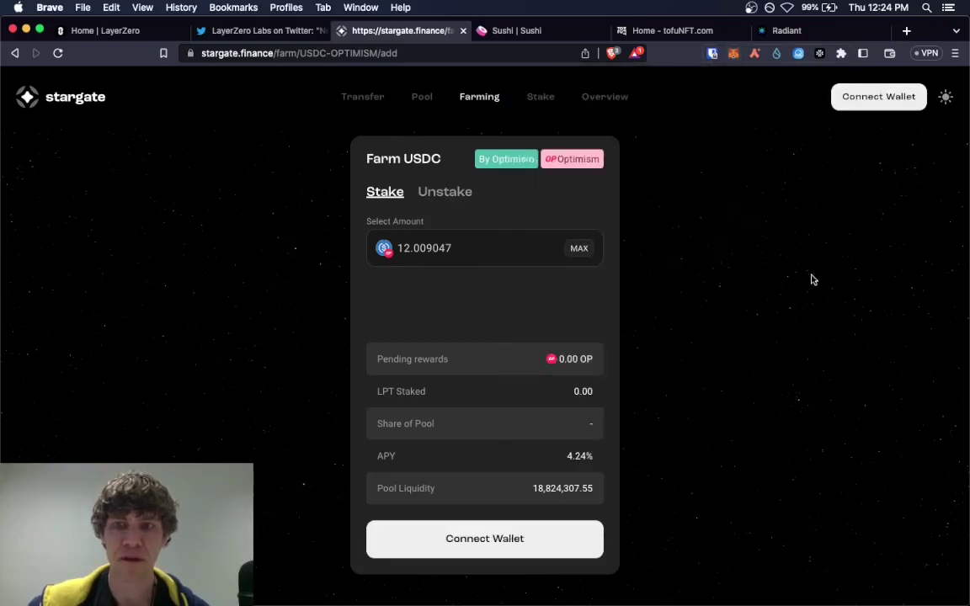
Reconnect the wallet to Stargate, add the 12.009047 USDC LP stake to the Optimism farm and confirm the deposit in MetaMask
left_click(868, 93)
left_click(523, 232)
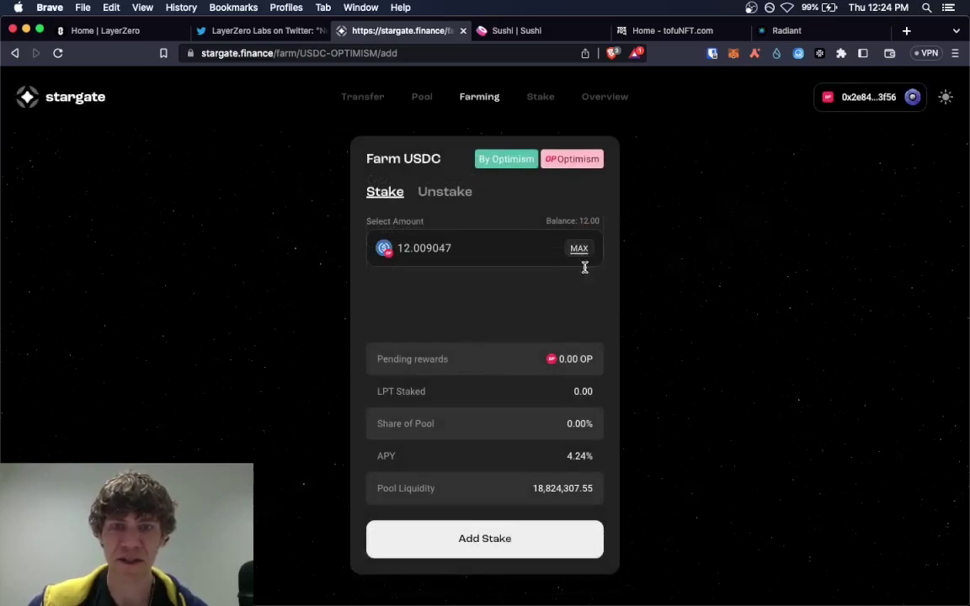
left_click(535, 540)
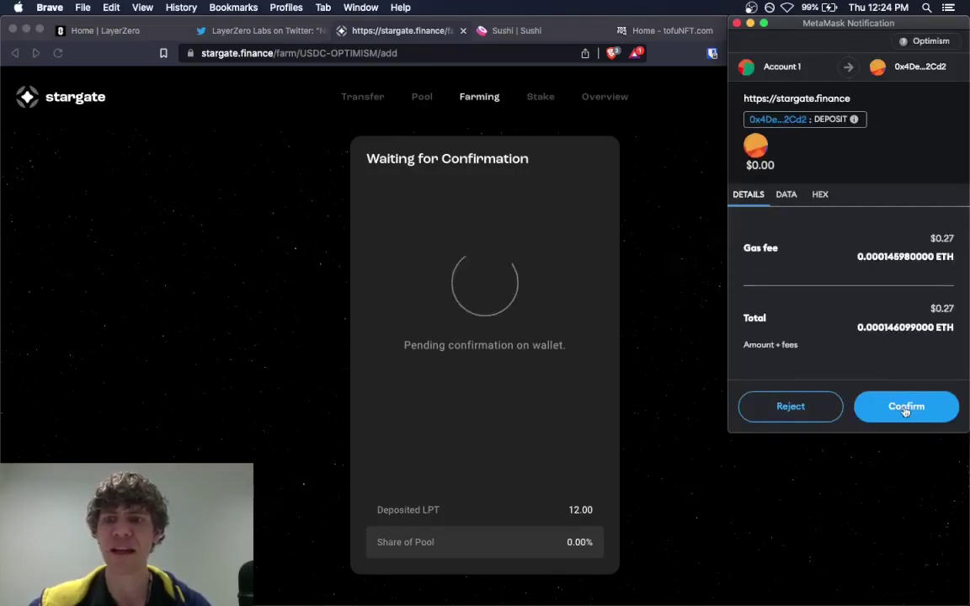
left_click(907, 407)
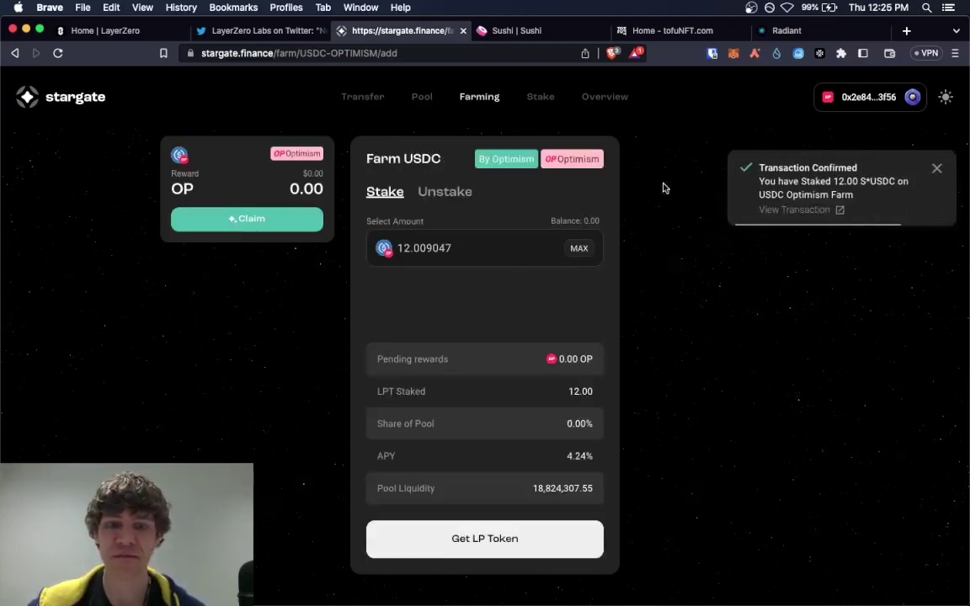
Check the Optimism USDC pool's page and the farm's unstake form
left_click(519, 544)
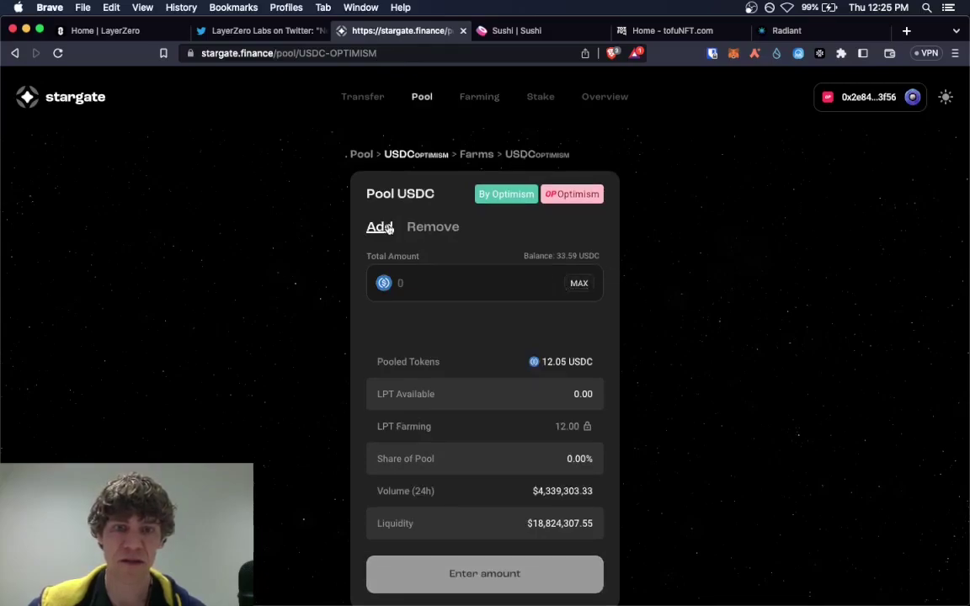
left_click(524, 157)
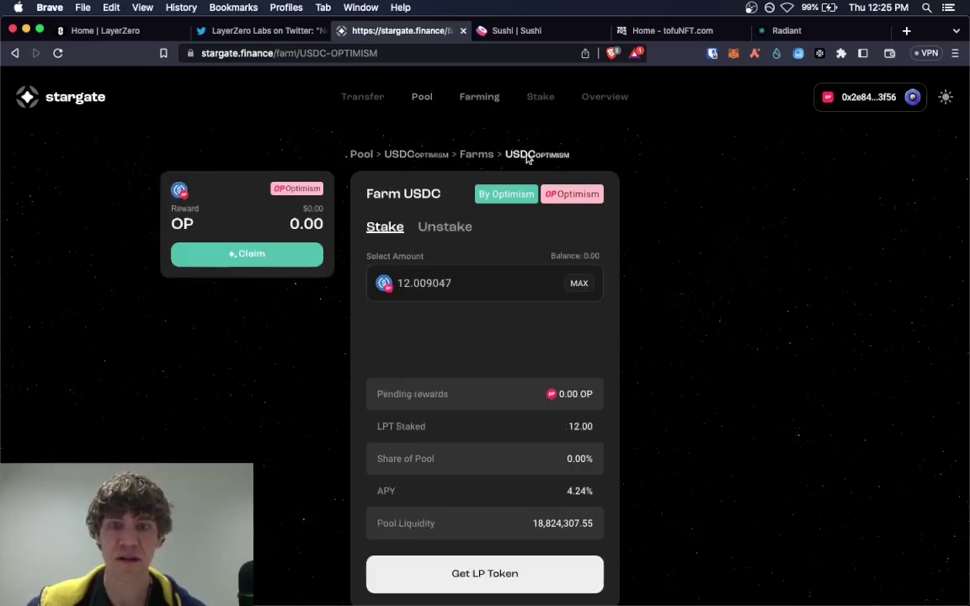
left_click(446, 227)
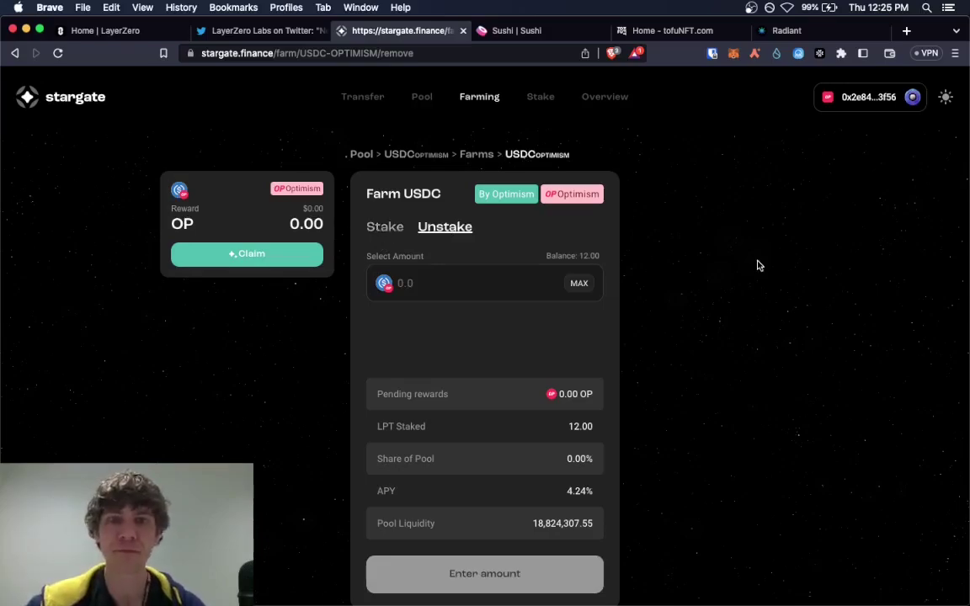
Check Stargate's transfer page, the claimable staking fees and the own STG stakes
left_click(362, 97)
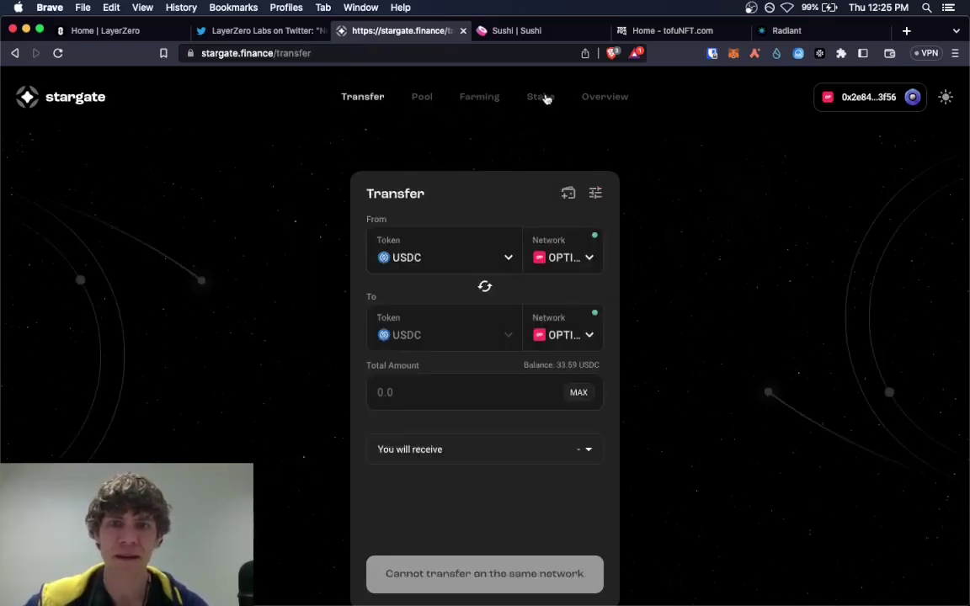
left_click(540, 96)
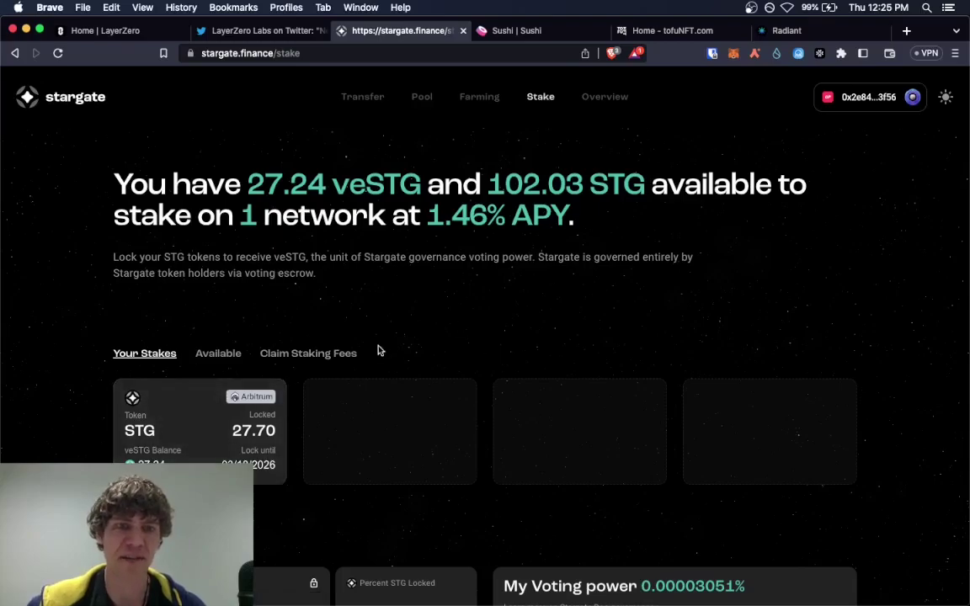
left_click(337, 355)
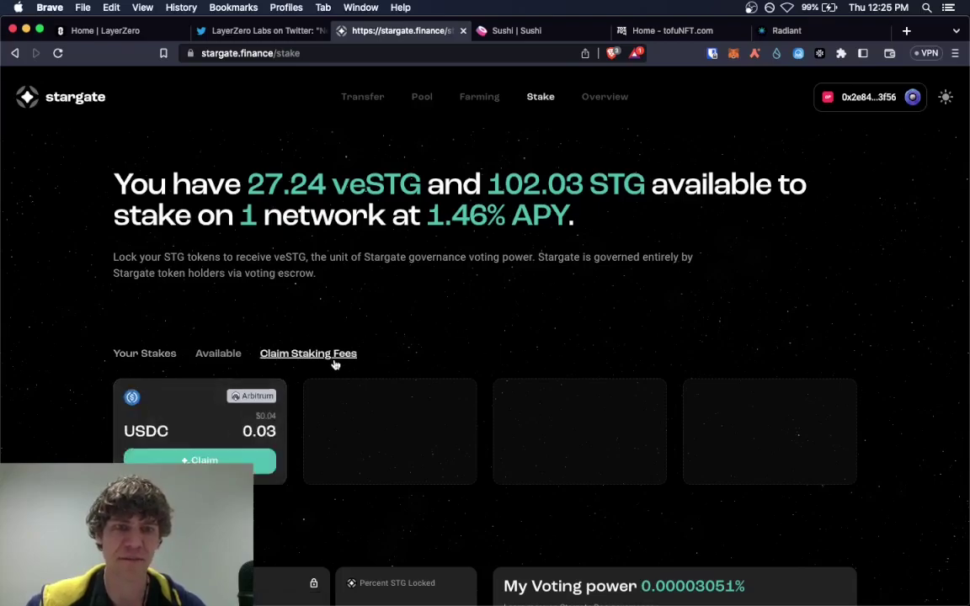
left_click(150, 364)
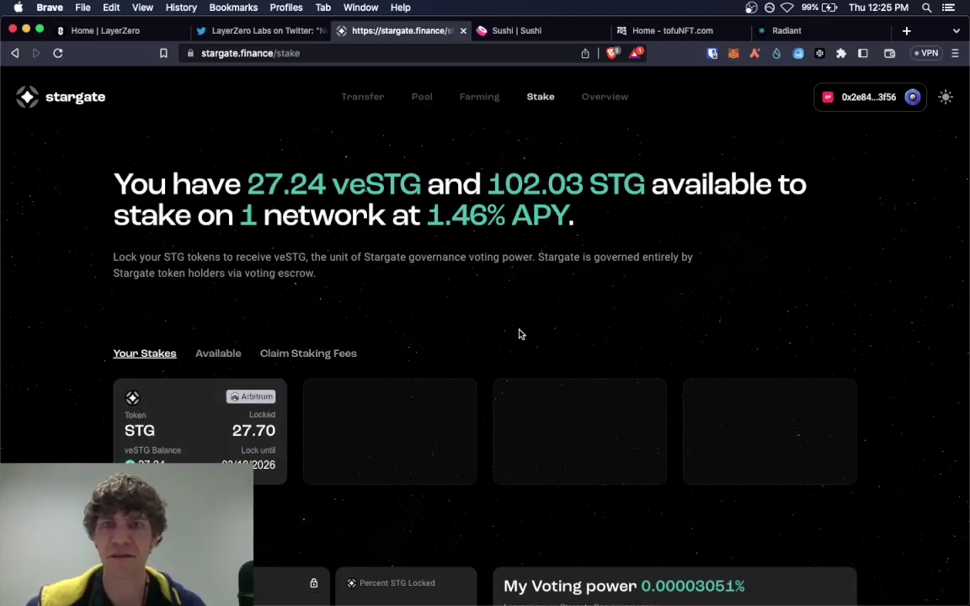
Return to Stargate's transfer form and choose USDC on Optimism as the token to transfer
left_click(371, 99)
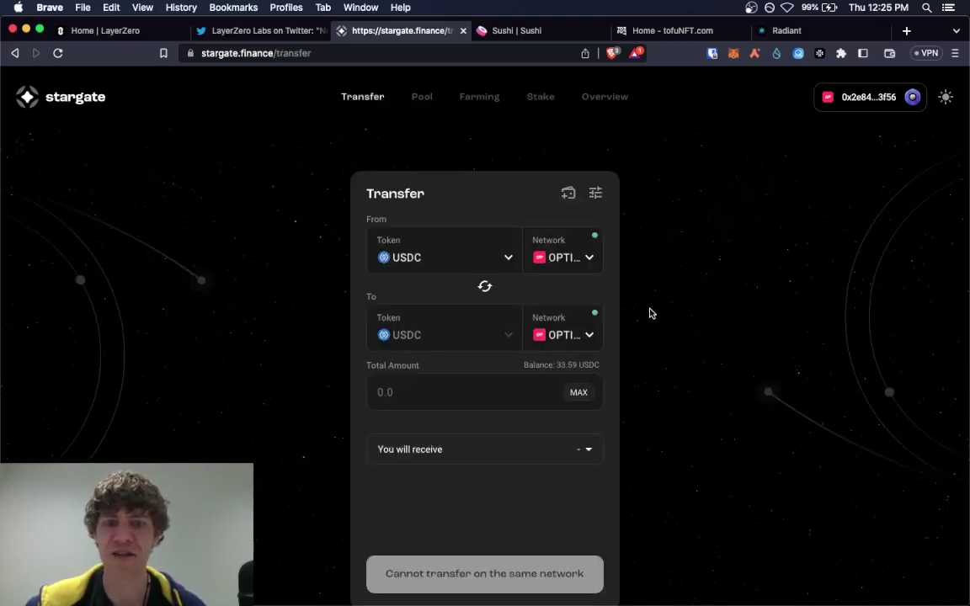
scroll(650, 314, "down", 2)
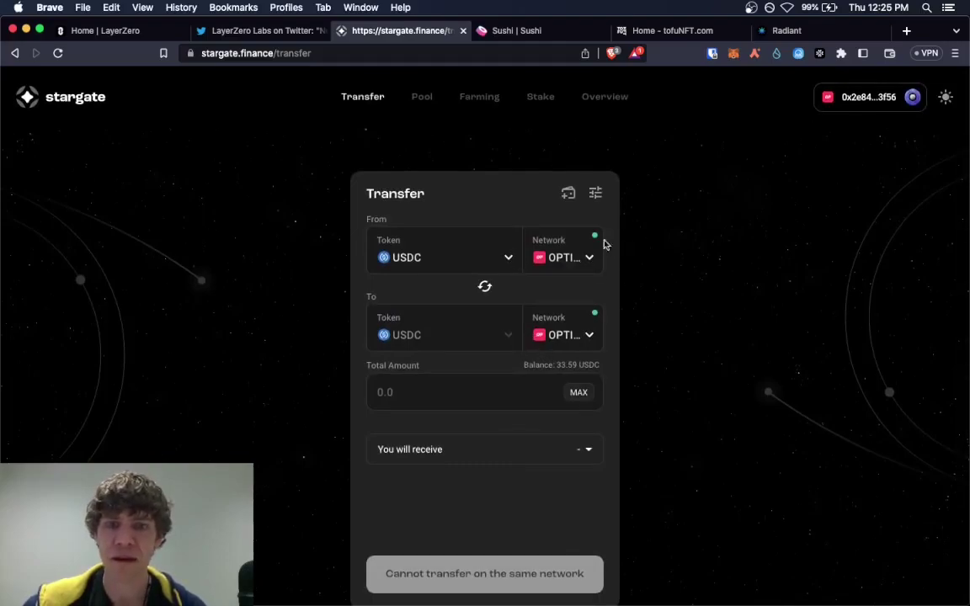
left_click(507, 256)
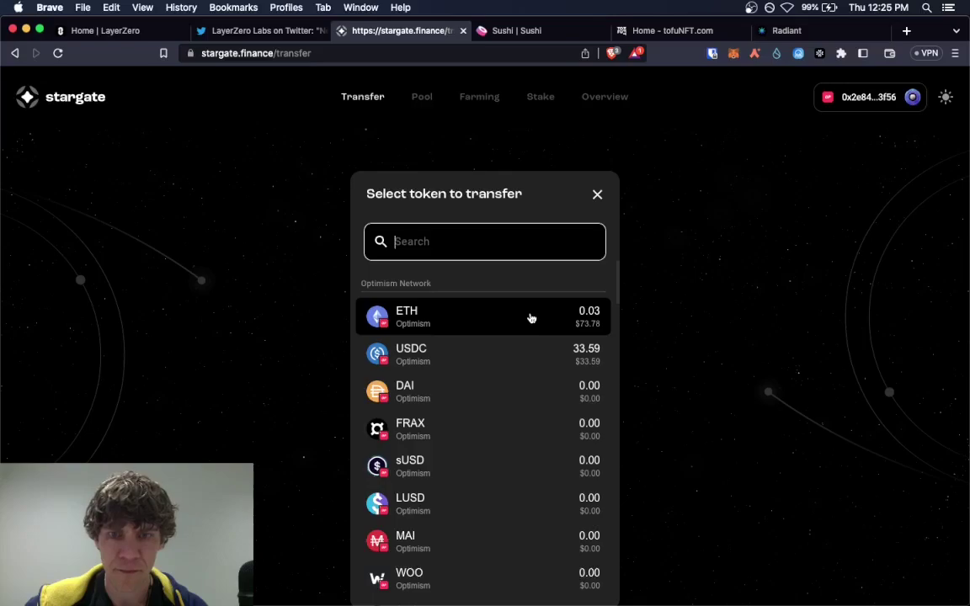
left_click(531, 369)
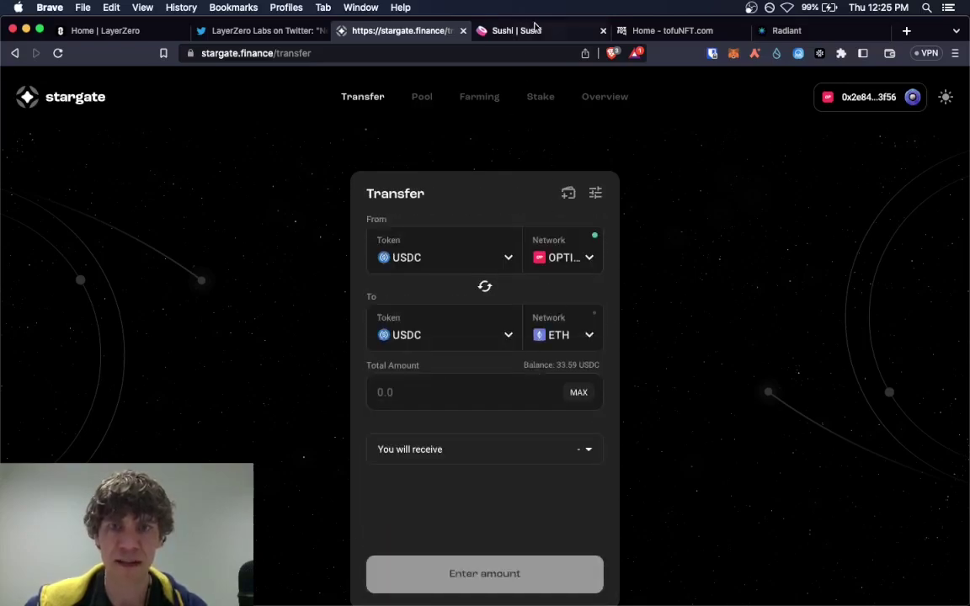
Switch to the Sushi site, enter its swap app and look through the list of supported networks
left_click(482, 30)
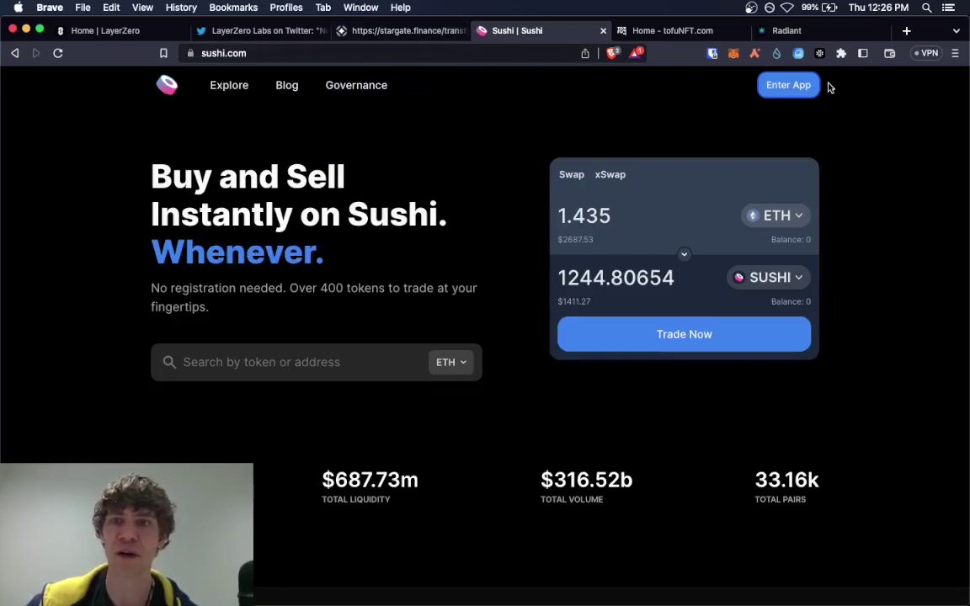
left_click(800, 86)
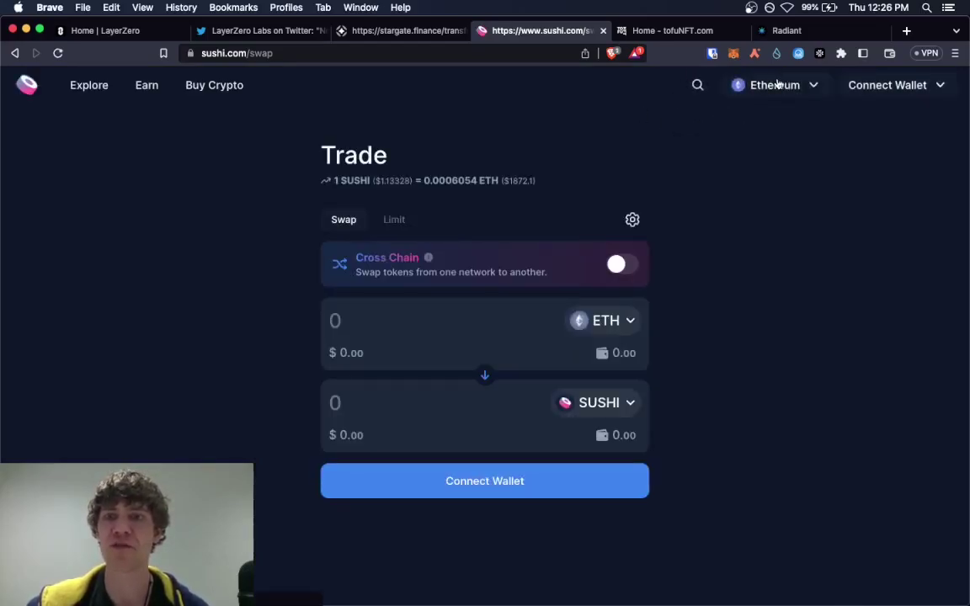
left_click(773, 85)
scroll(715, 264, "down", 2)
scroll(715, 264, "up", 2)
scroll(715, 262, "down", 3)
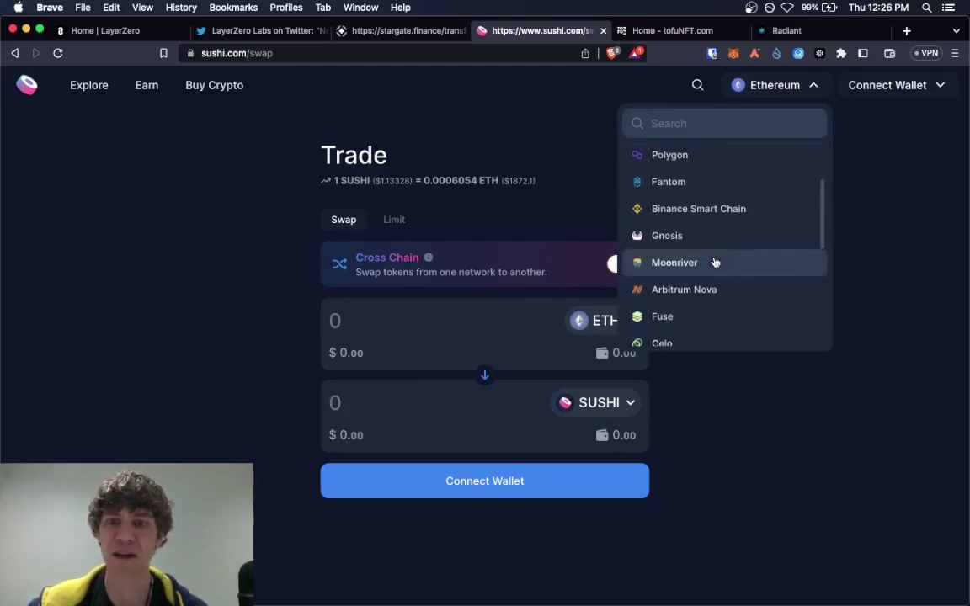
scroll(715, 263, "down", 5)
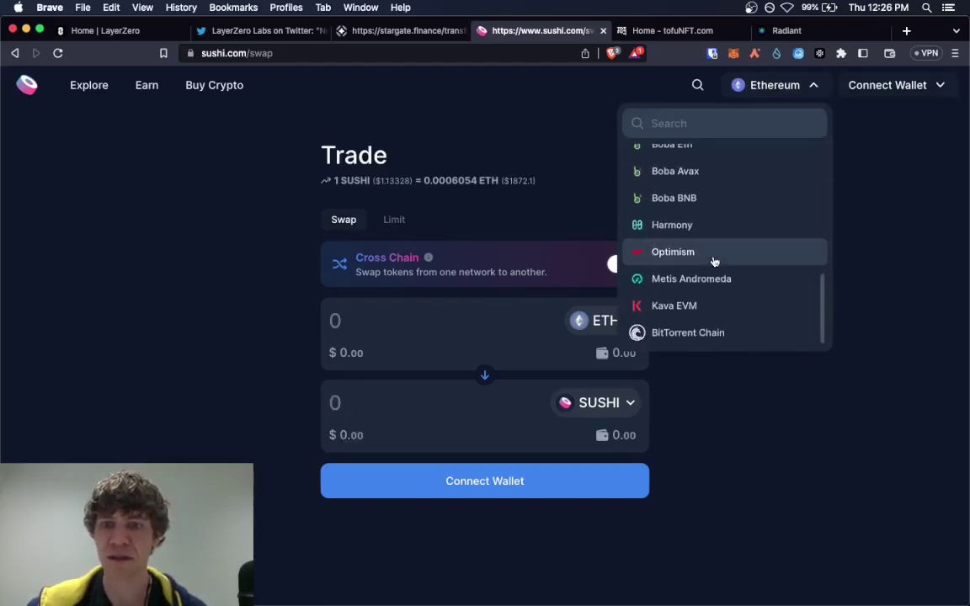
scroll(714, 262, "up", 8)
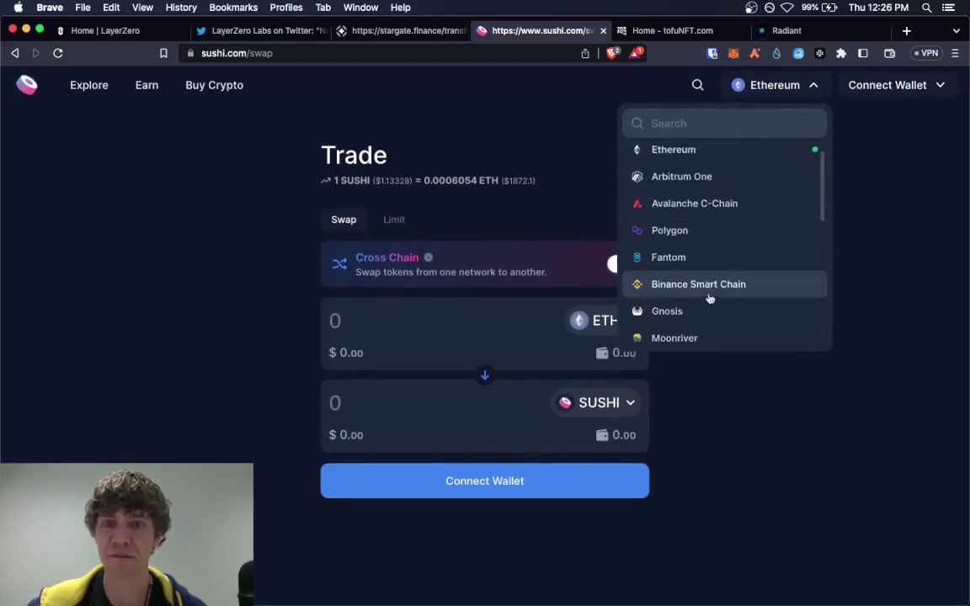
left_click(755, 160)
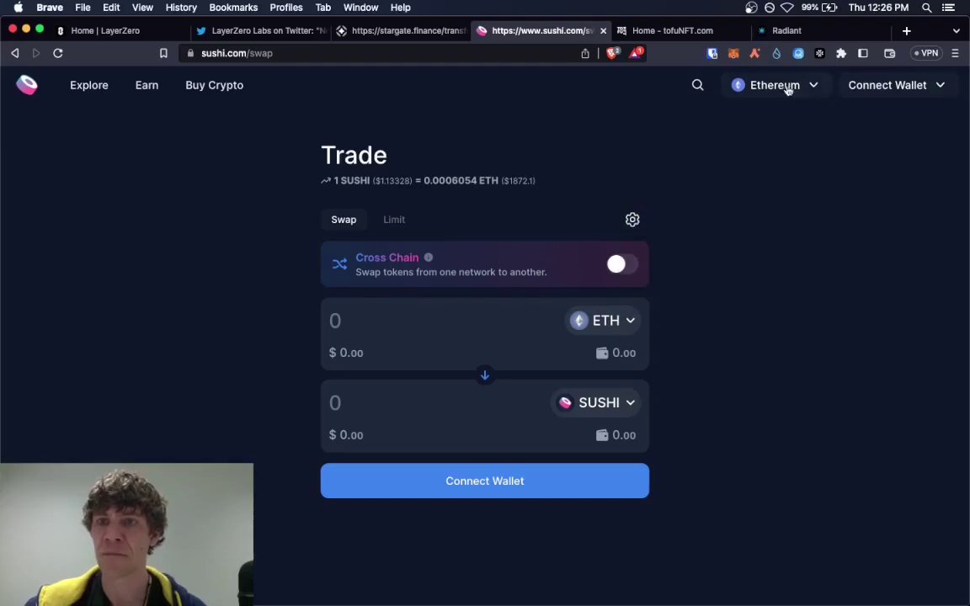
Switch Sushi's network to Metis Andromeda
left_click(784, 87)
scroll(737, 216, "down", 3)
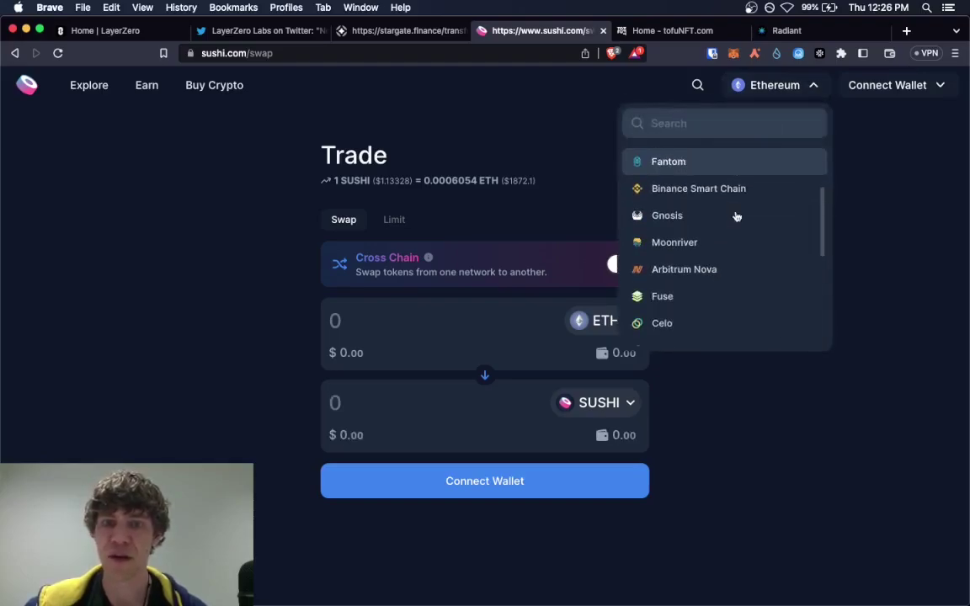
scroll(737, 217, "down", 5)
left_click(709, 288)
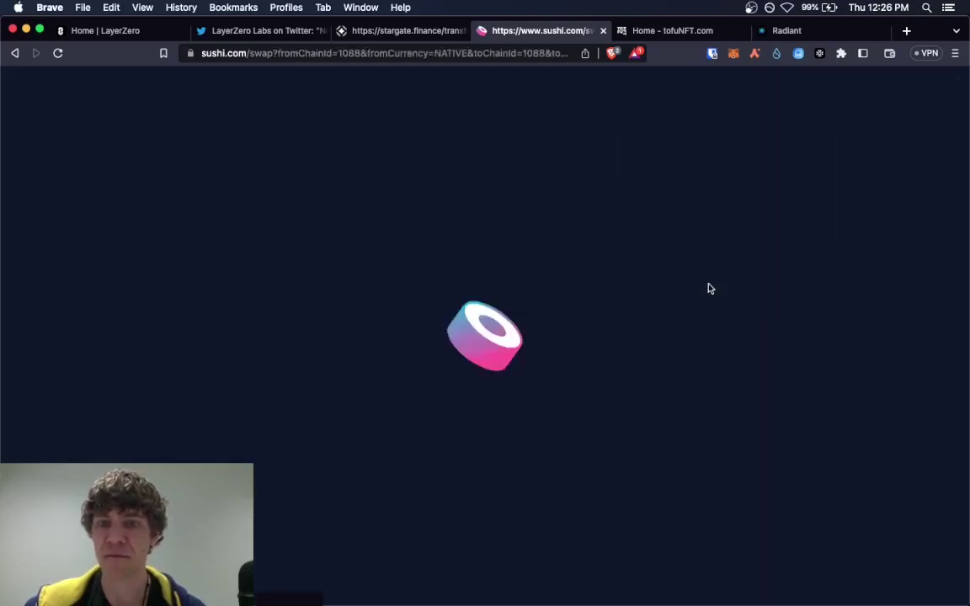
Set Sushi's network to Optimism and connect the wallet
left_click(797, 80)
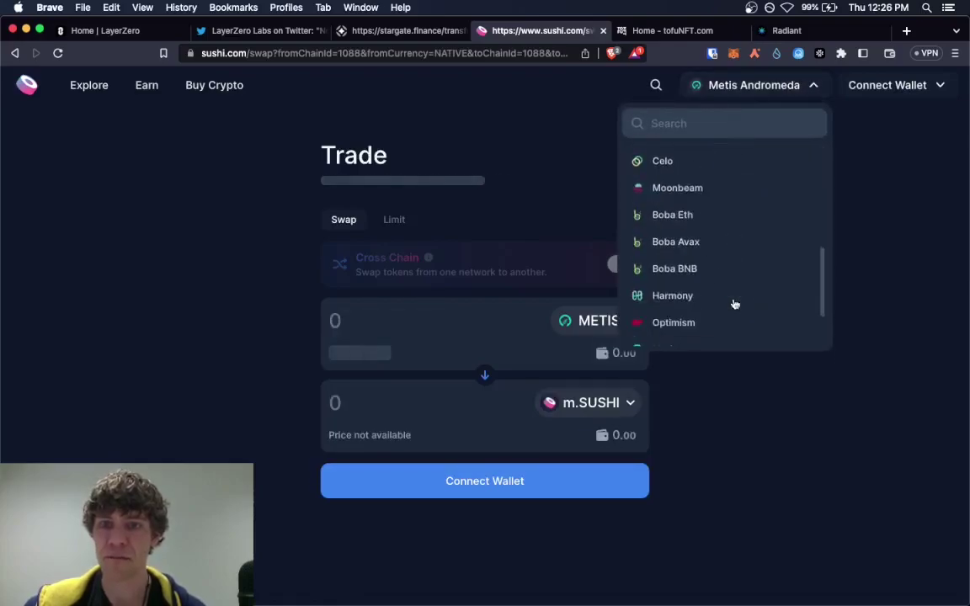
scroll(735, 303, "down", 5)
left_click(721, 324)
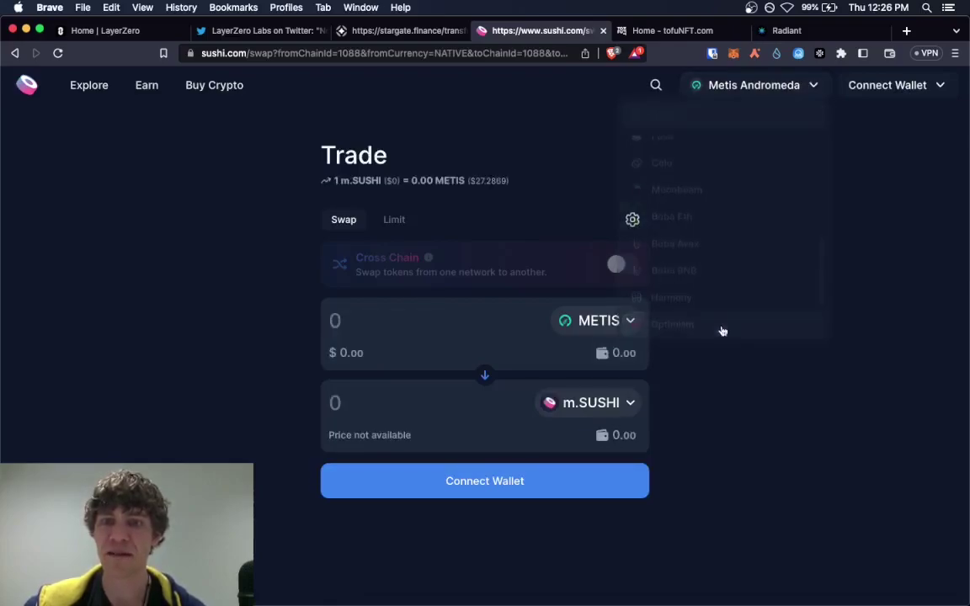
left_click(887, 89)
left_click(828, 133)
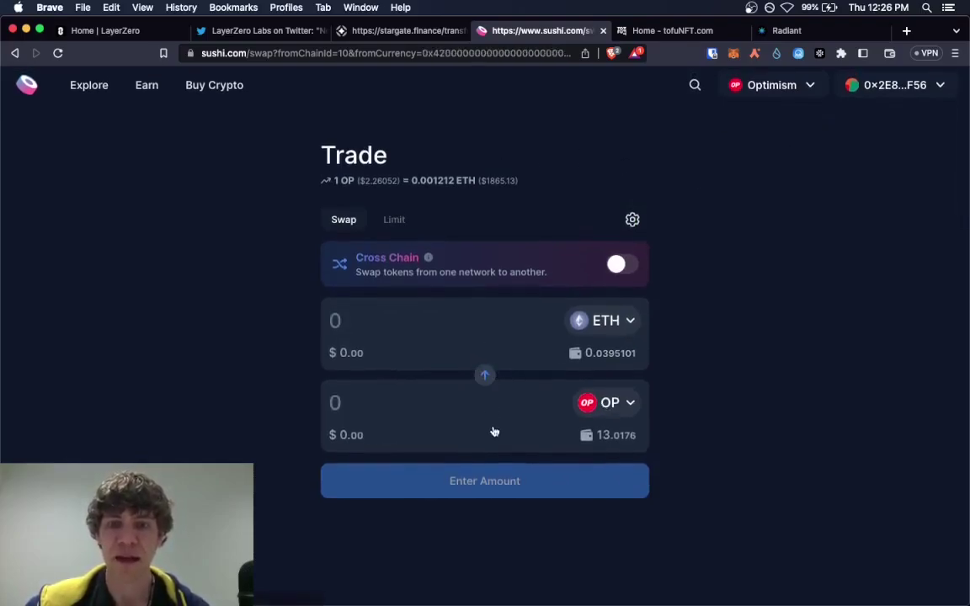
Set the swap pair on Optimism to ETH as the token sold and USDC as the token received
left_click(489, 376)
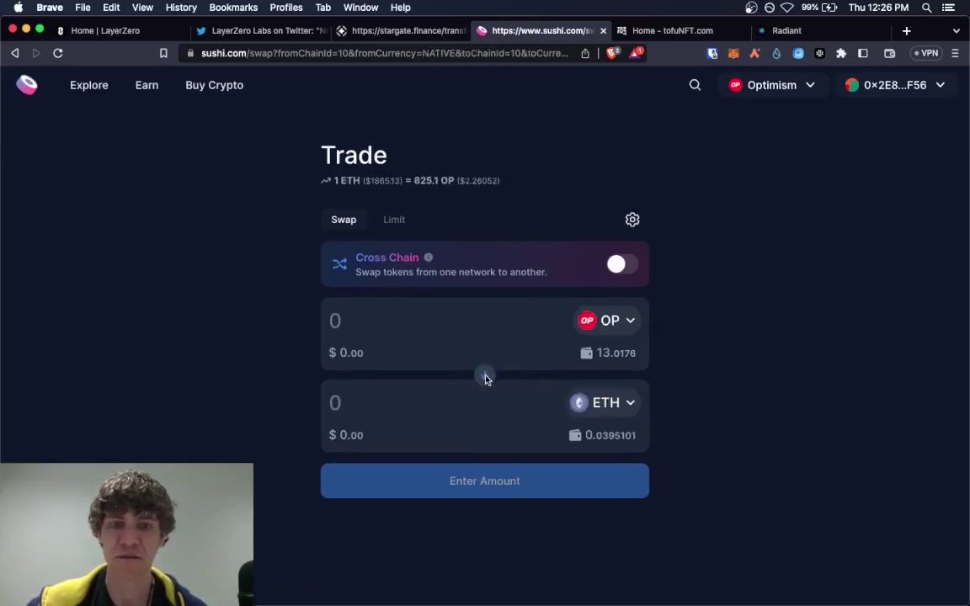
left_click(628, 323)
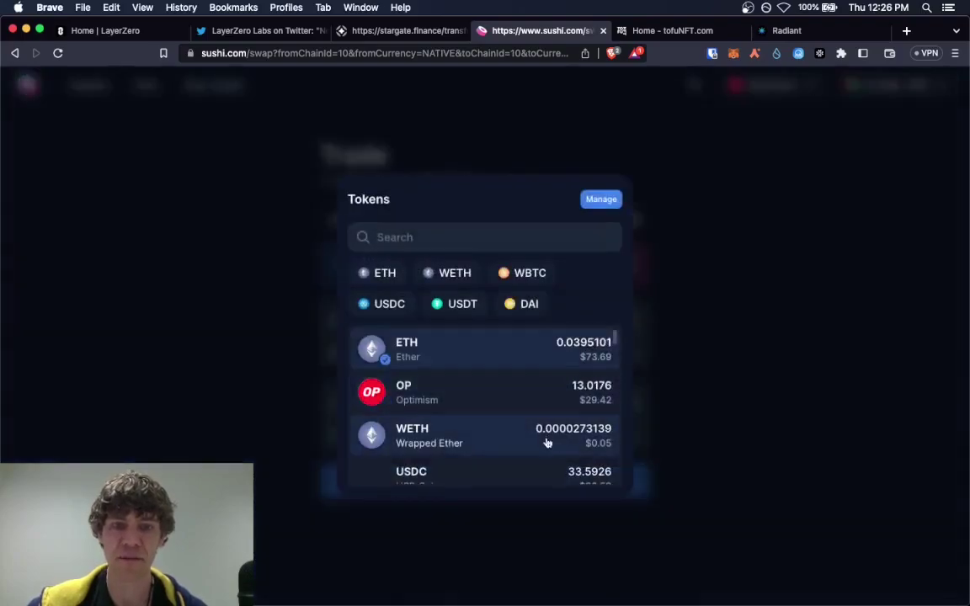
scroll(546, 440, "down", 3)
left_click(544, 369)
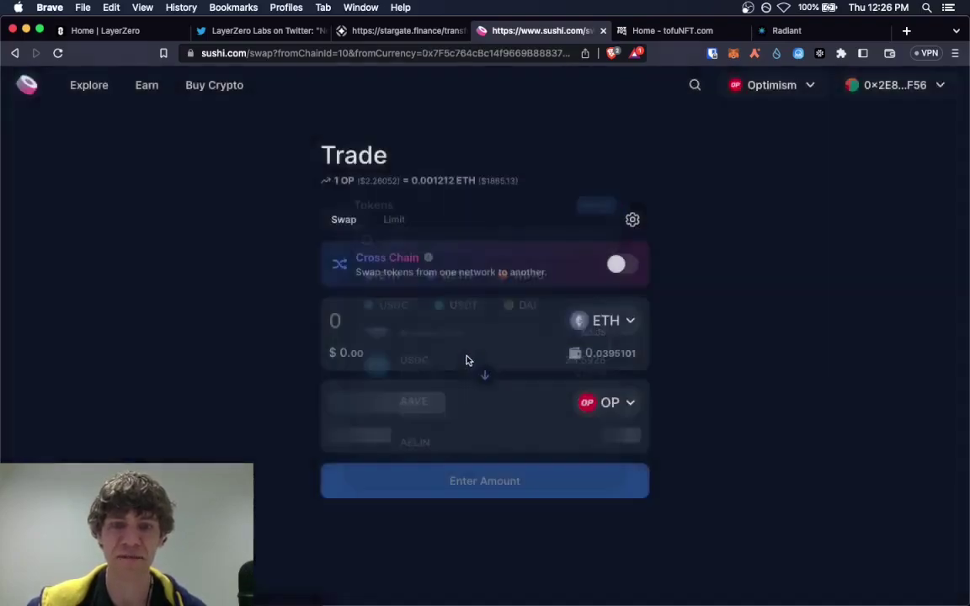
left_click(617, 409)
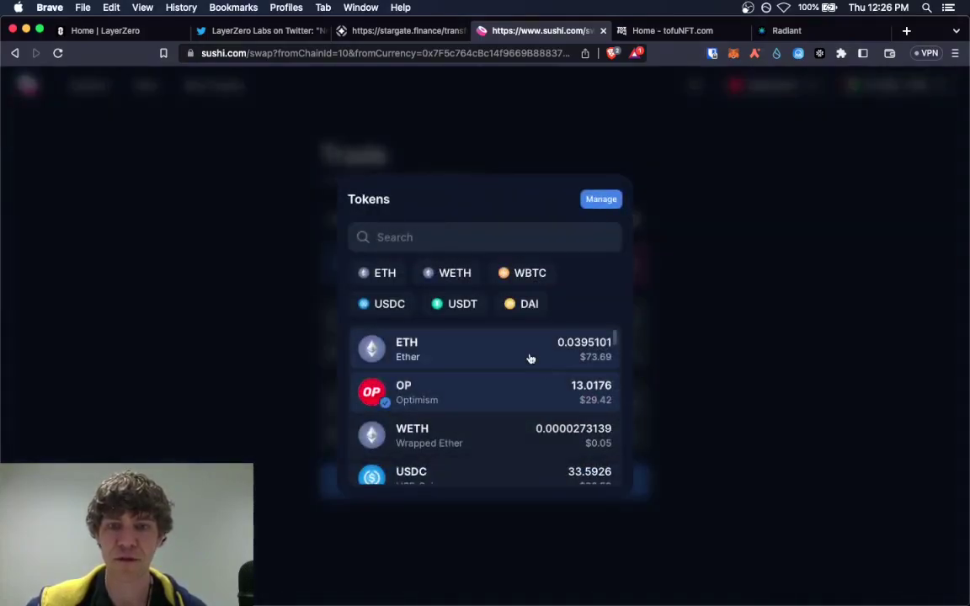
left_click(688, 349)
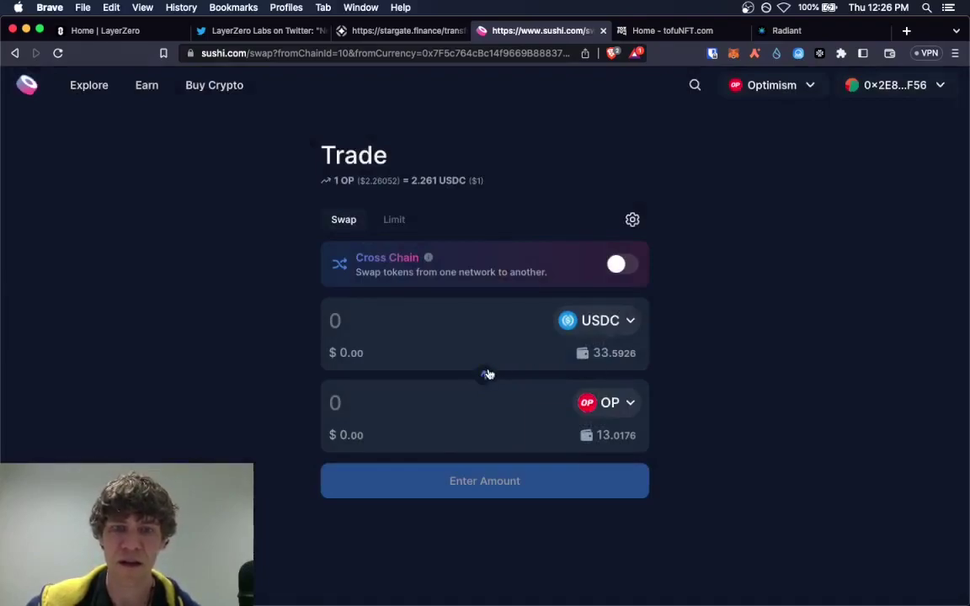
left_click(485, 377)
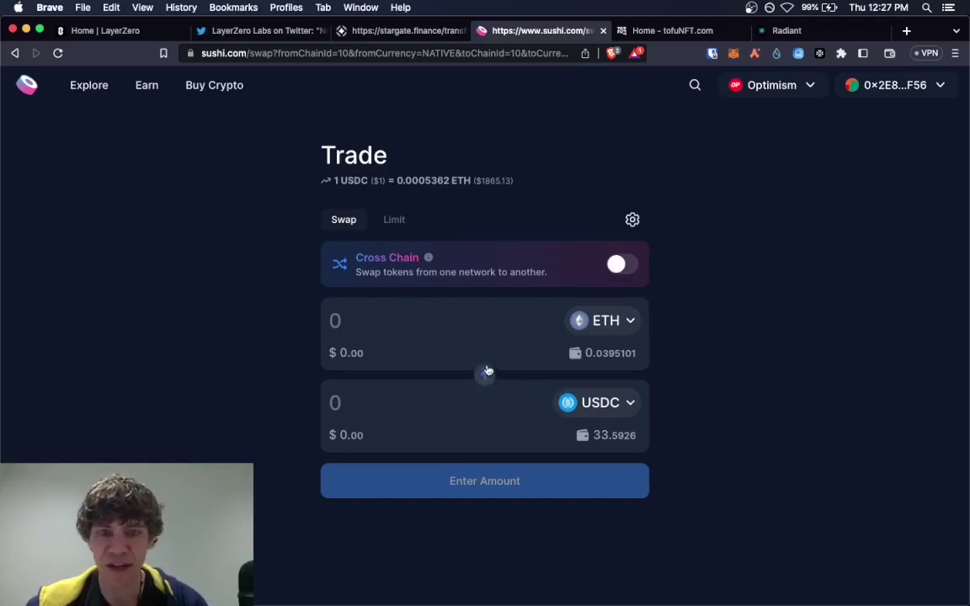
Swap 0.015 ETH for USDC on Optimism, approve it in the wallet, dismiss the confirmation and check the token balances
left_click(468, 320)
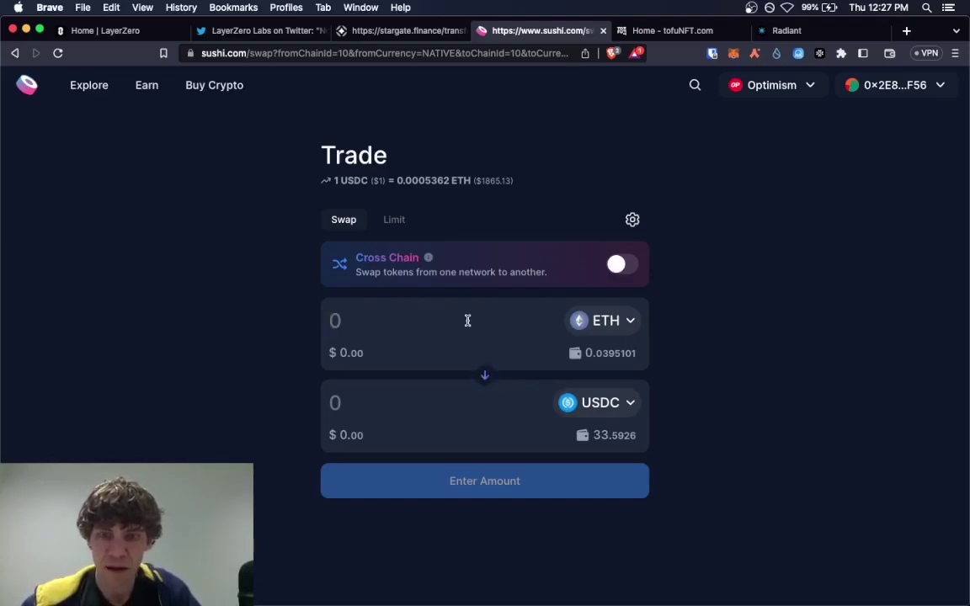
type("0.015")
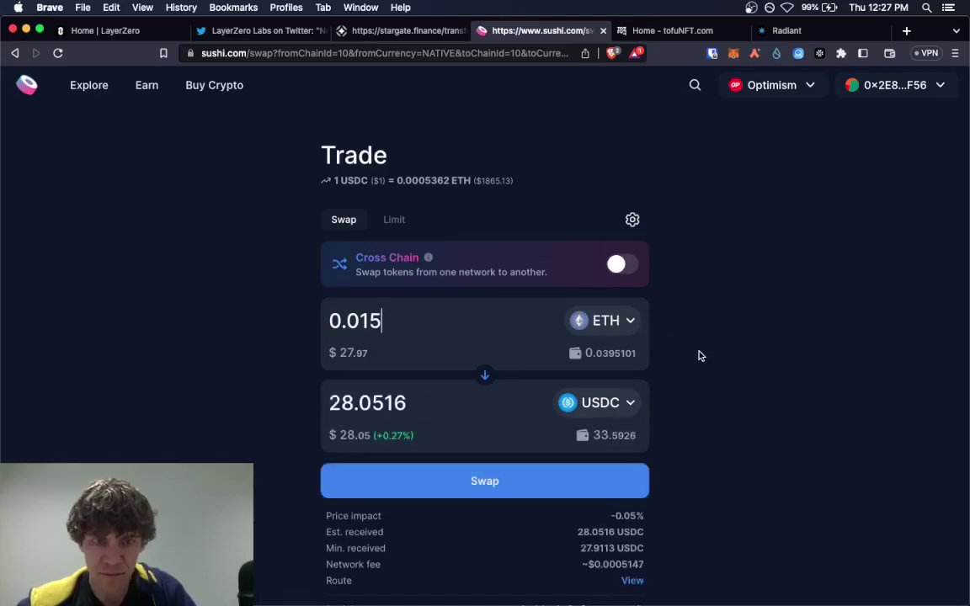
left_click(571, 490)
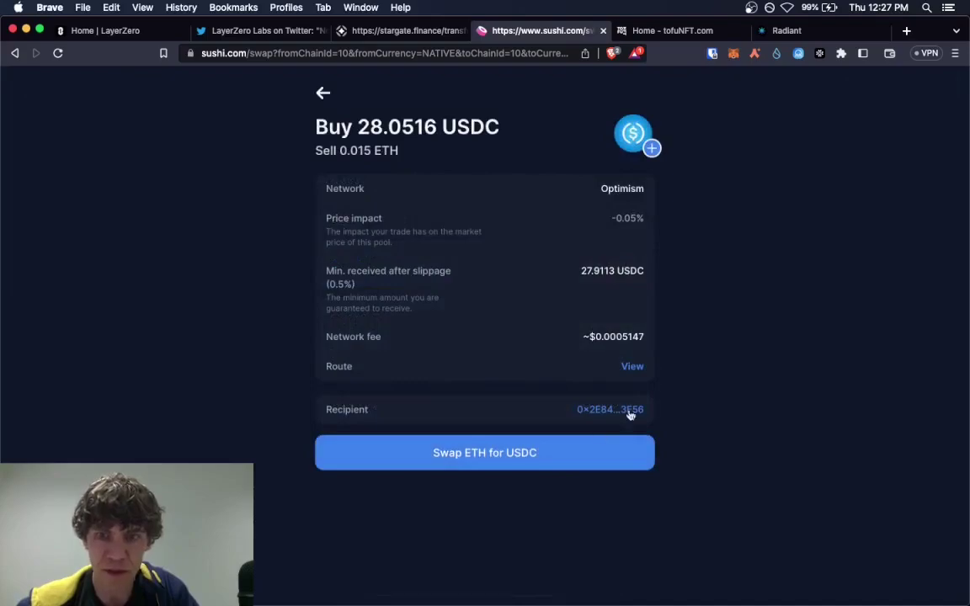
left_click(576, 452)
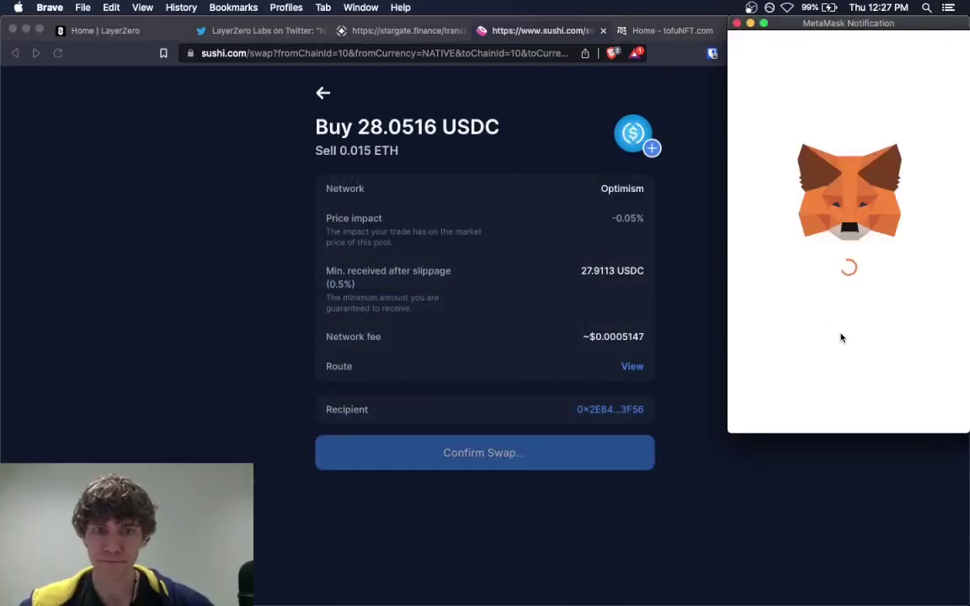
left_click(910, 411)
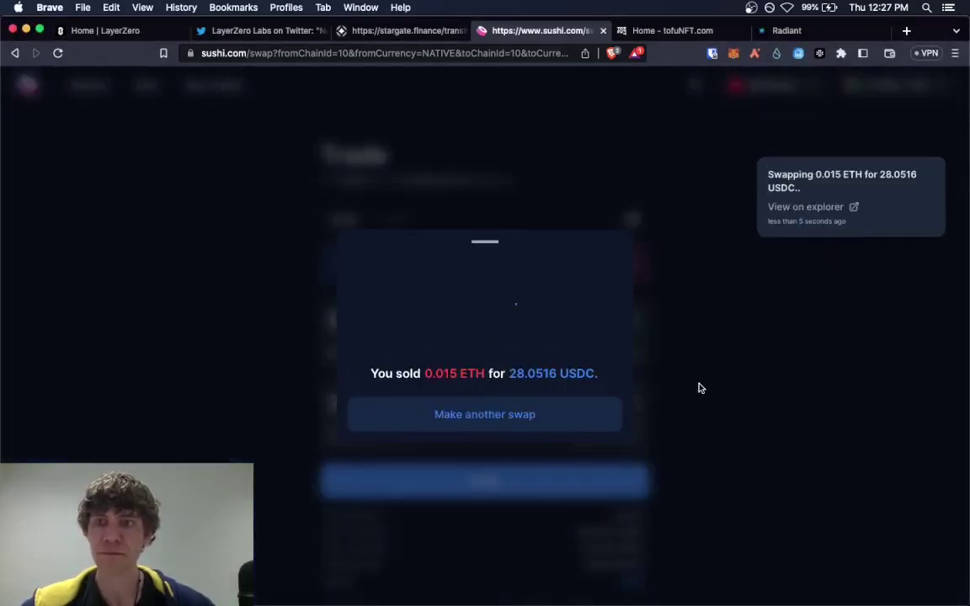
left_click(699, 388)
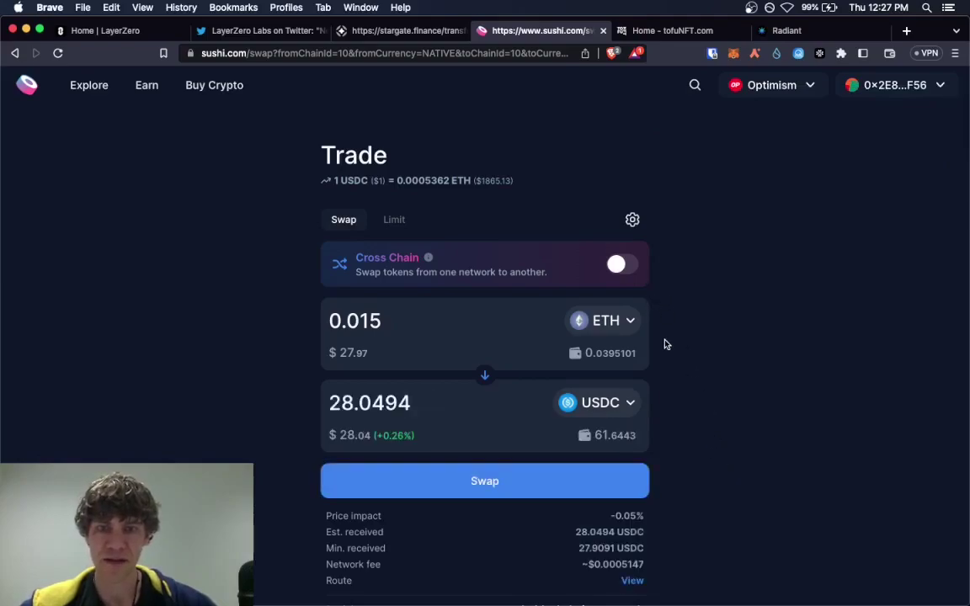
left_click(609, 321)
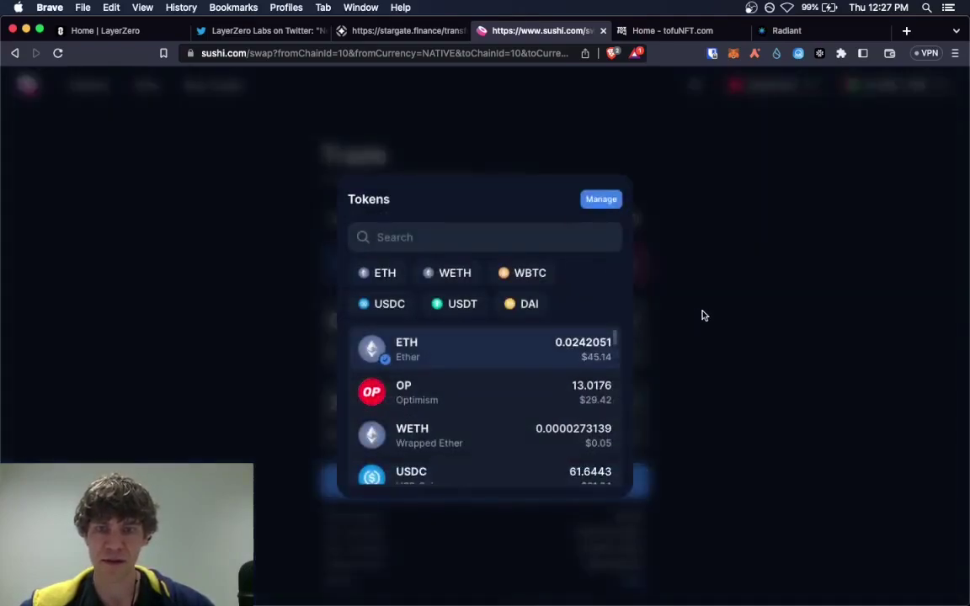
left_click(705, 316)
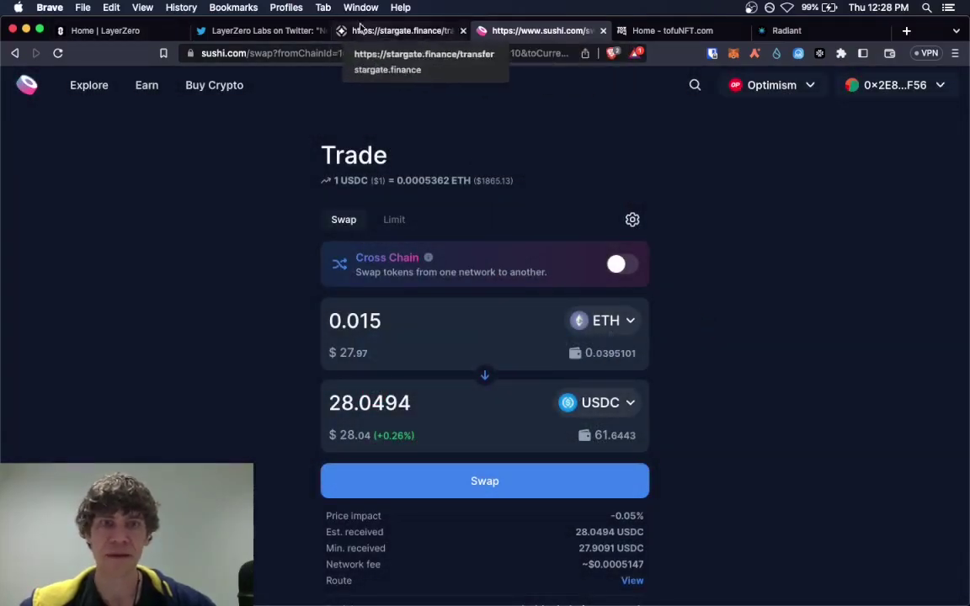
left_click(429, 31)
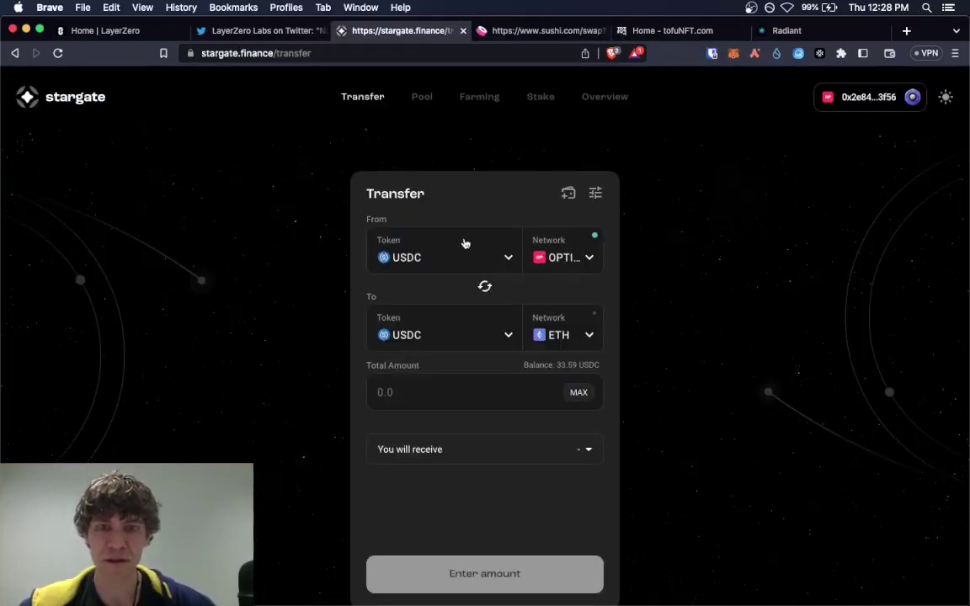
left_click(576, 393)
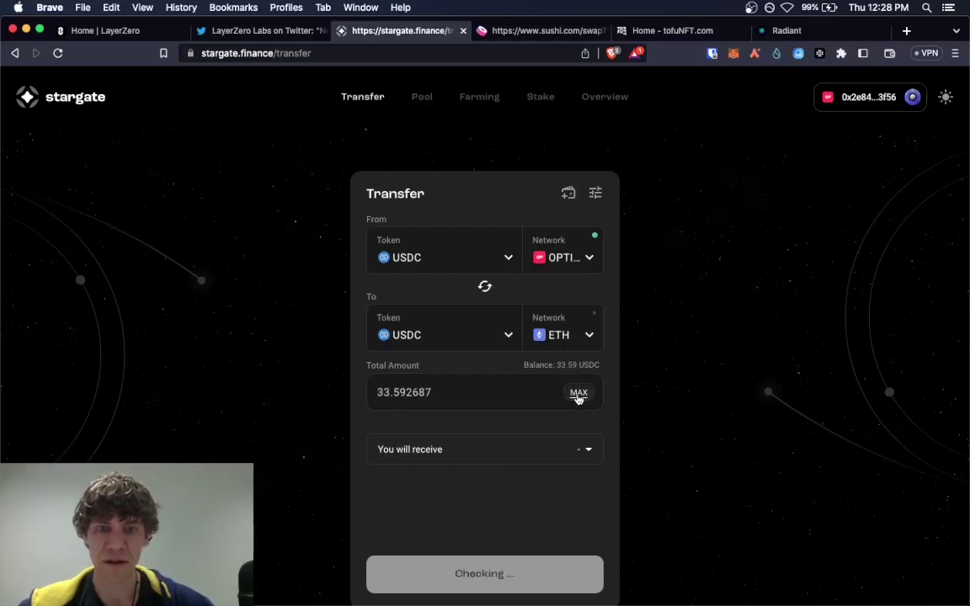
left_click(565, 336)
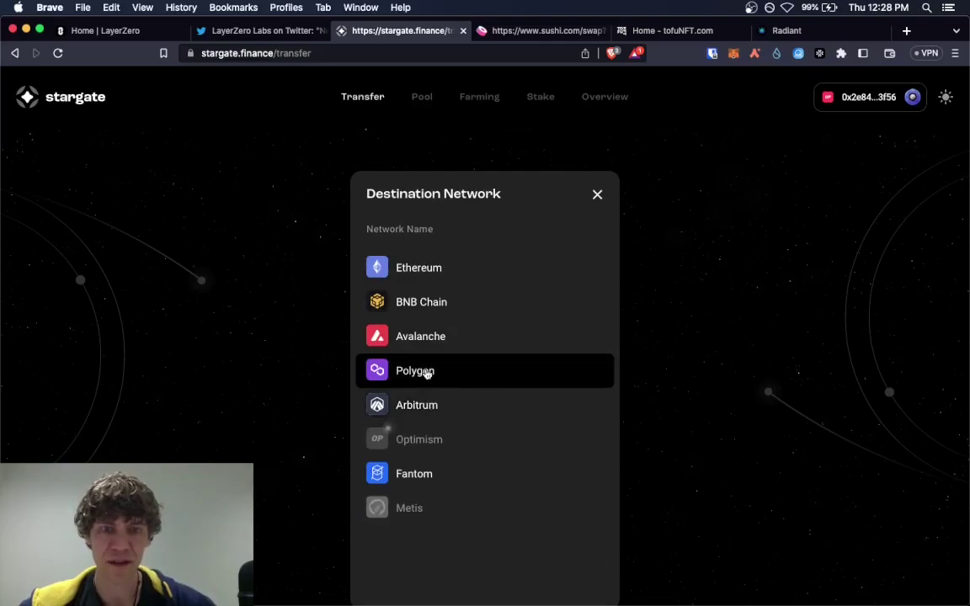
left_click(427, 374)
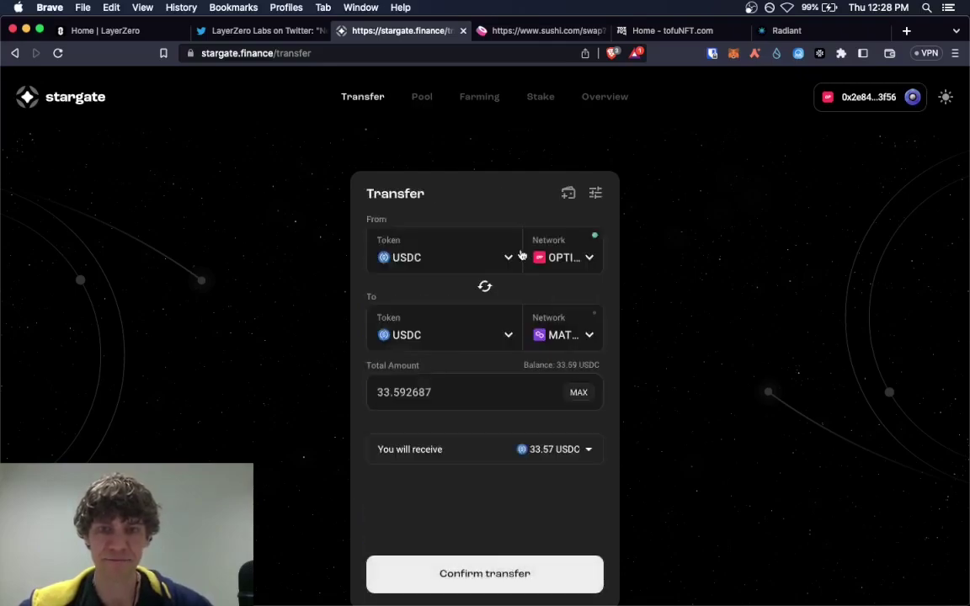
Reload Stargate's transfer page and set the source to USDC on the Optimism network
key("cmd+r")
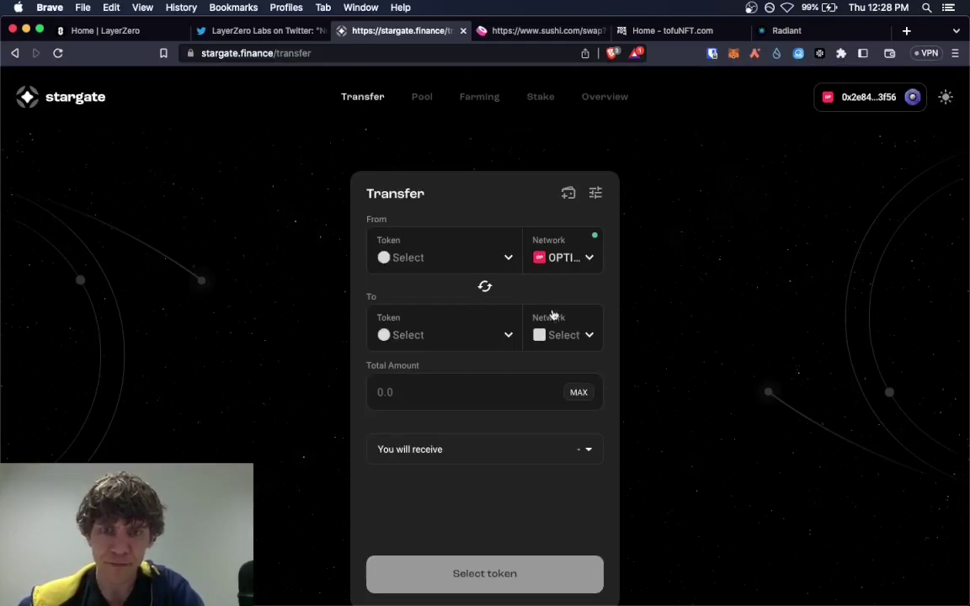
left_click(481, 268)
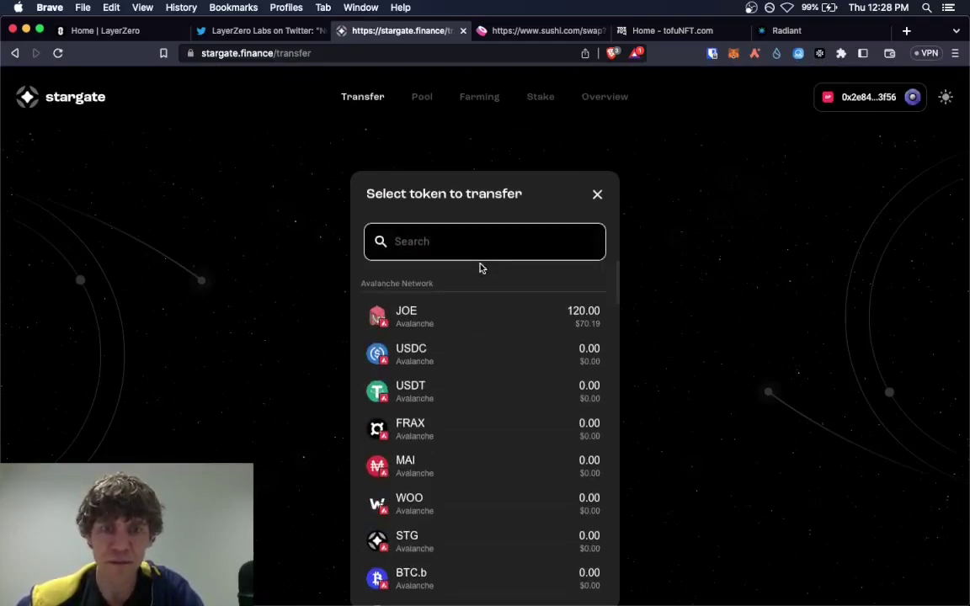
left_click(598, 196)
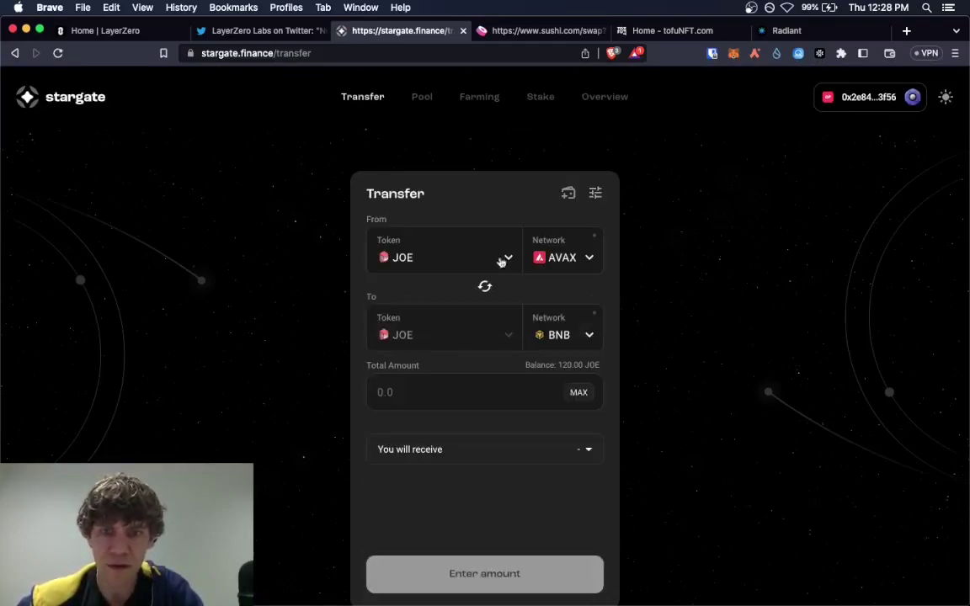
left_click(558, 256)
left_click(450, 440)
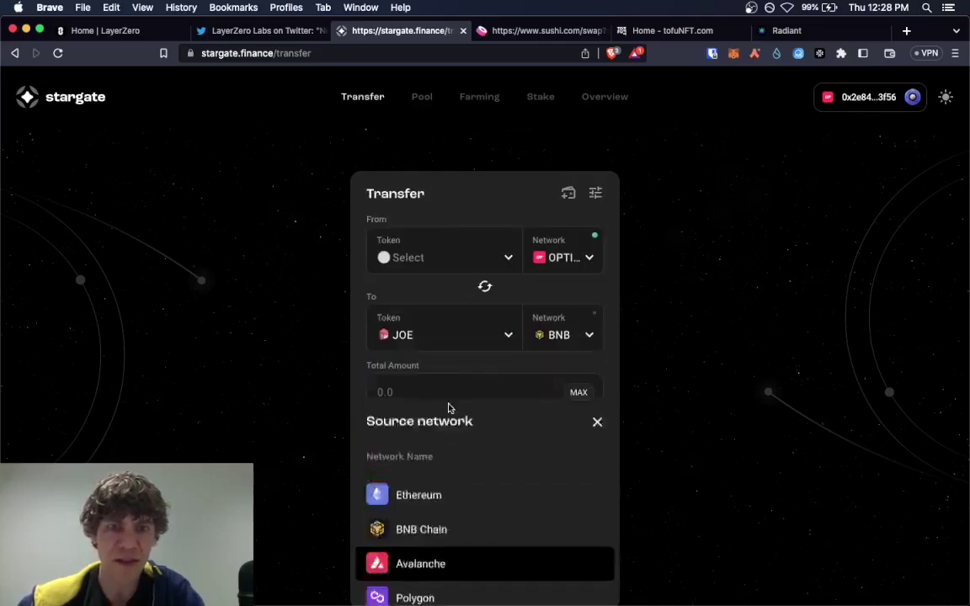
left_click(523, 32)
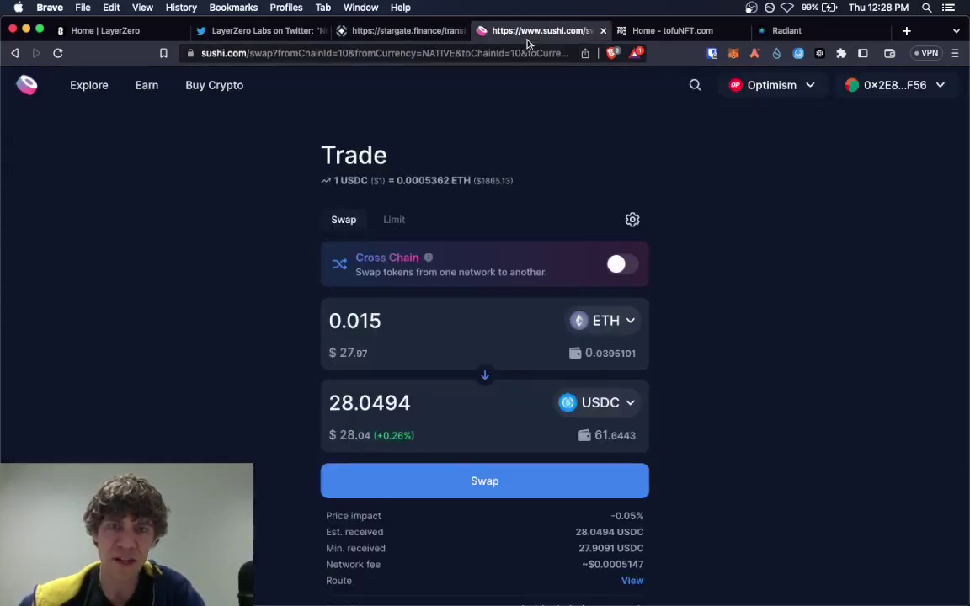
left_click(371, 35)
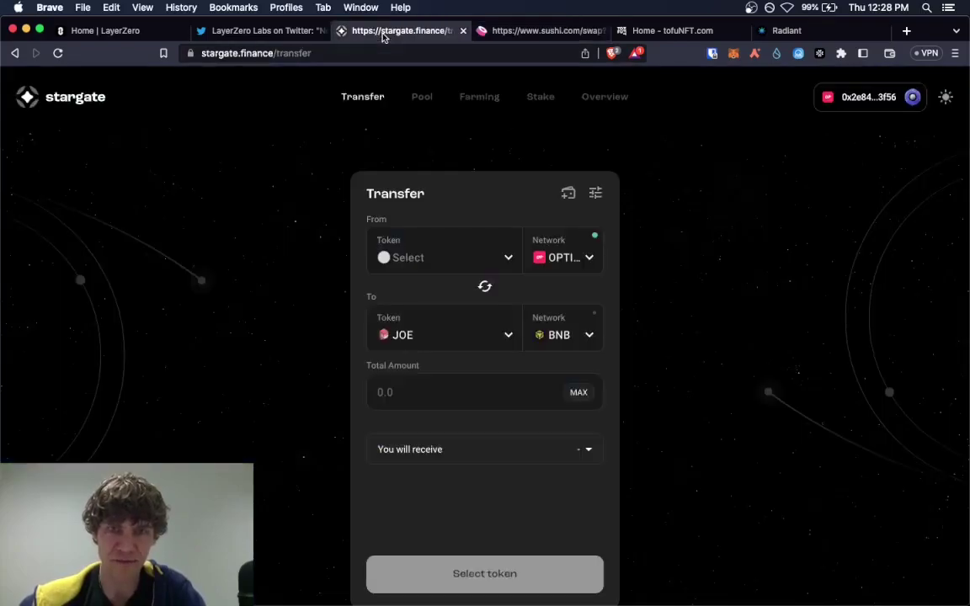
left_click(486, 242)
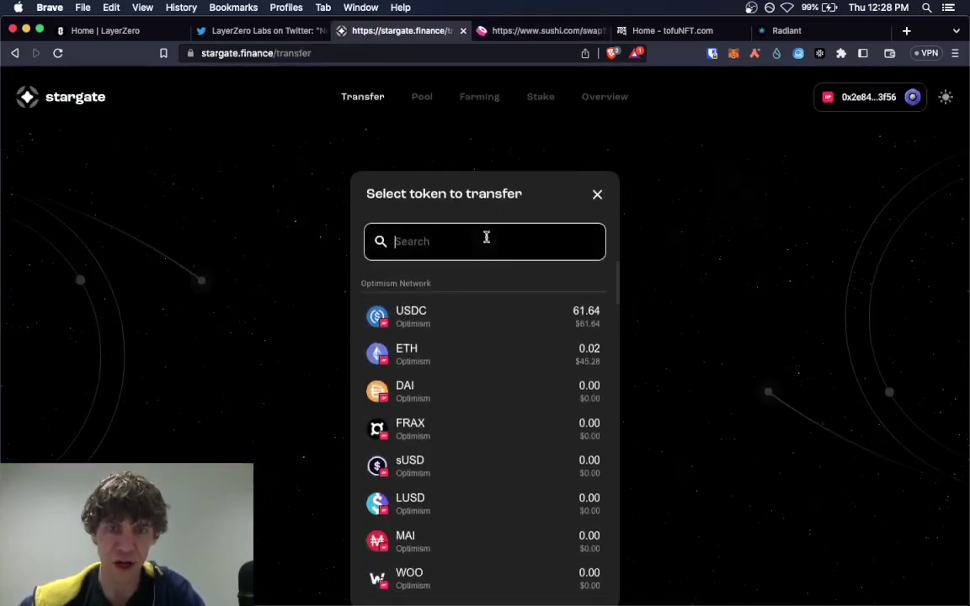
left_click(514, 323)
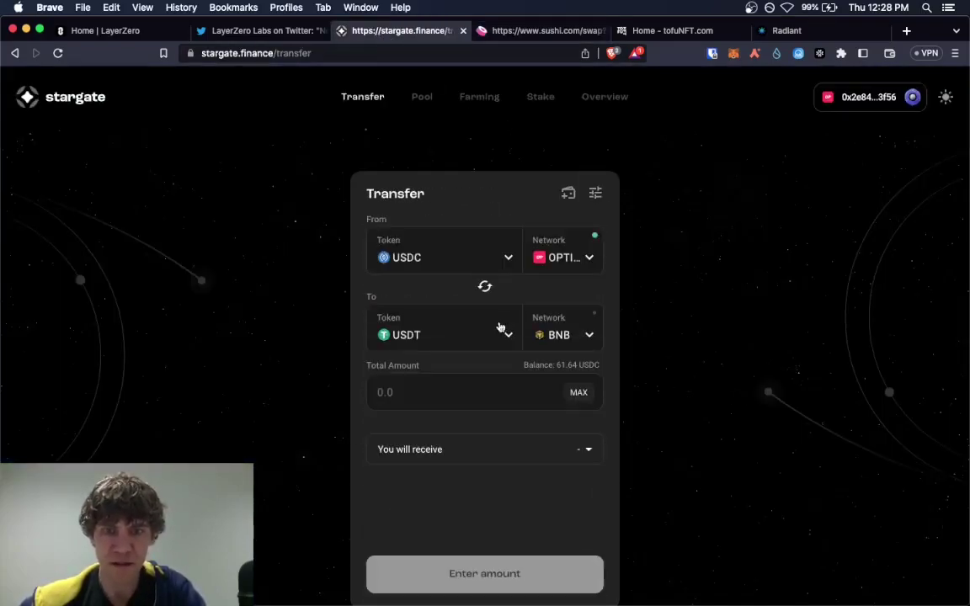
left_click(504, 245)
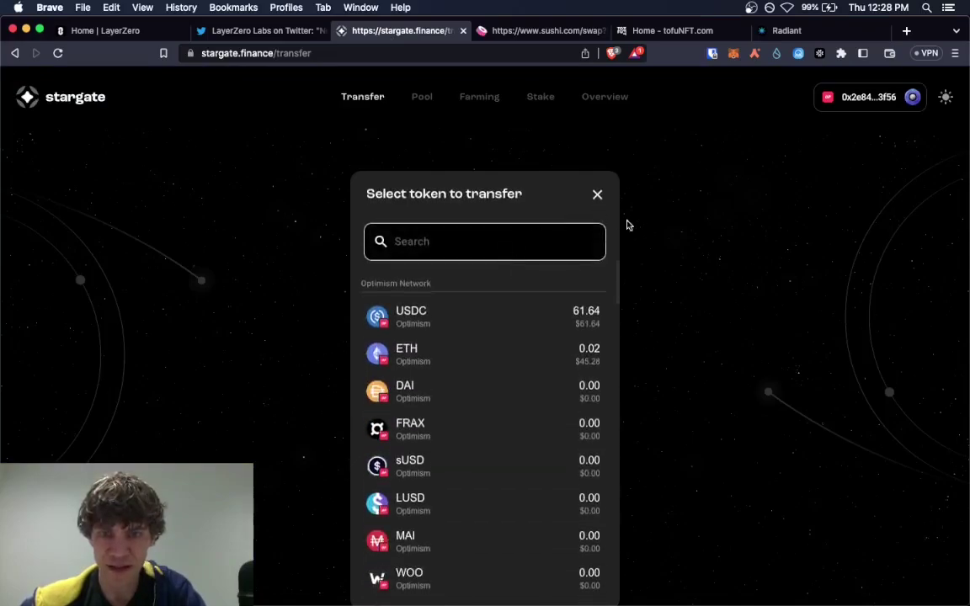
left_click(597, 194)
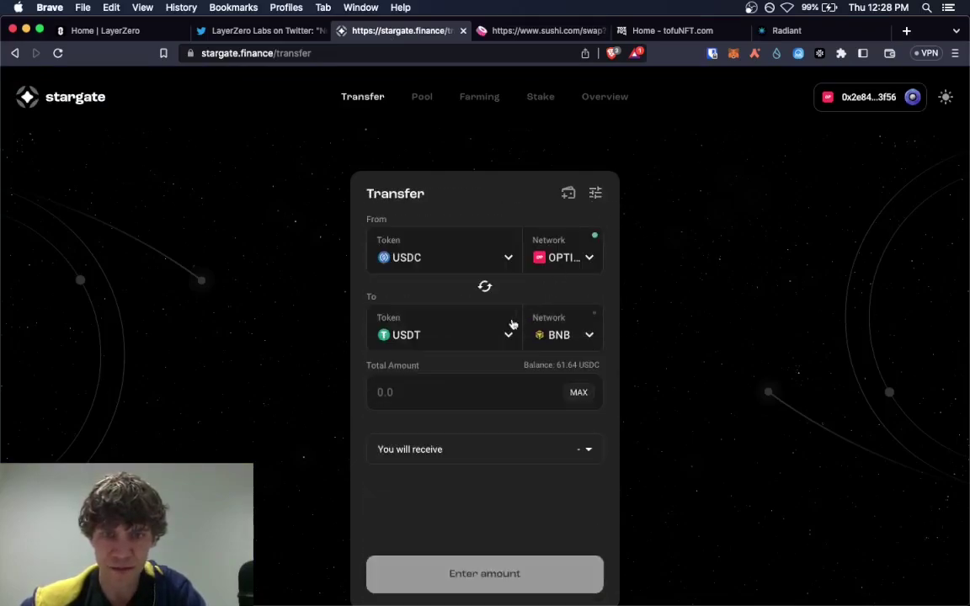
Set the transfer destination to USDC on Polygon and the amount to the full balance of 61.644319 USDC
left_click(556, 340)
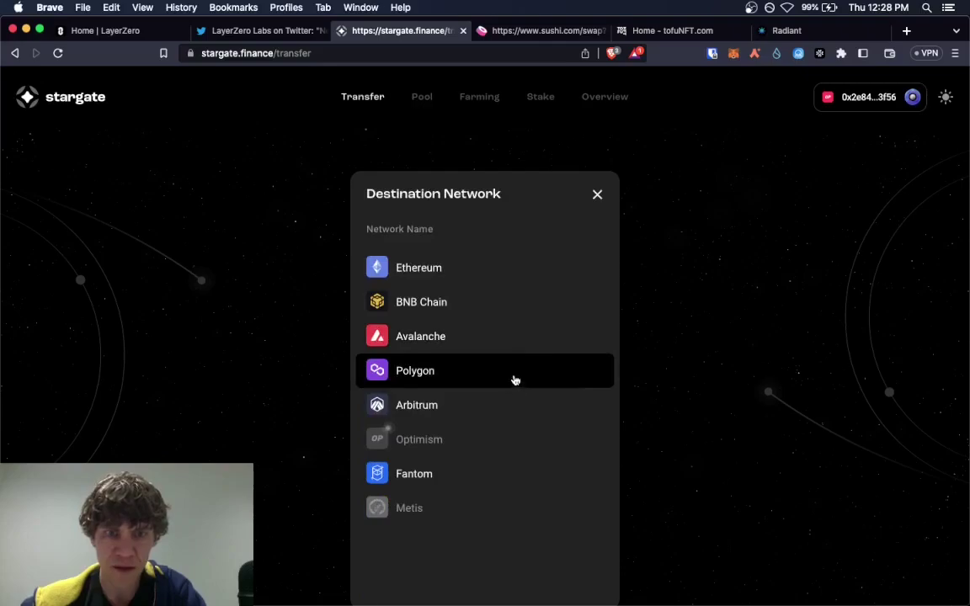
left_click(516, 380)
left_click(459, 346)
left_click(468, 327)
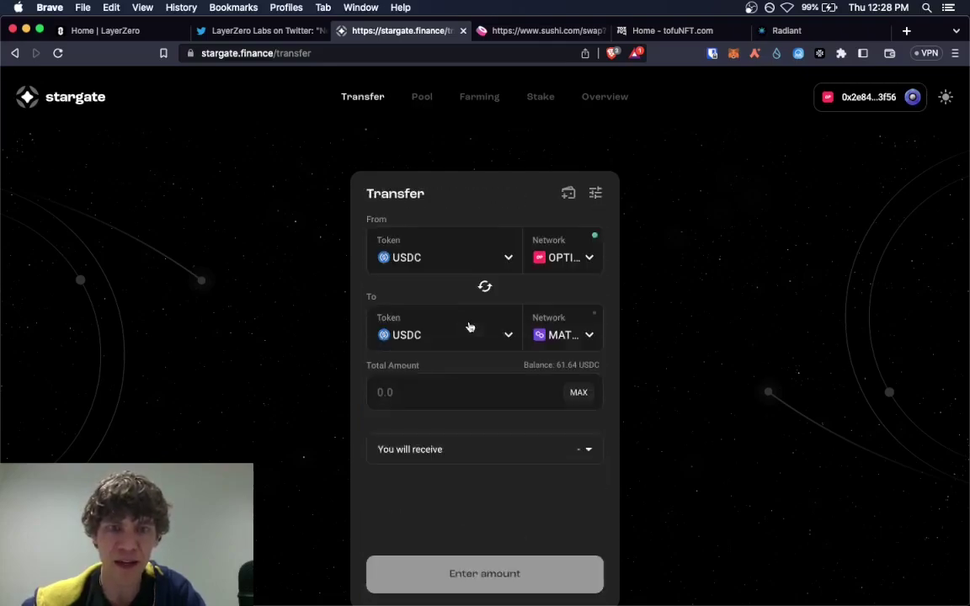
left_click(588, 394)
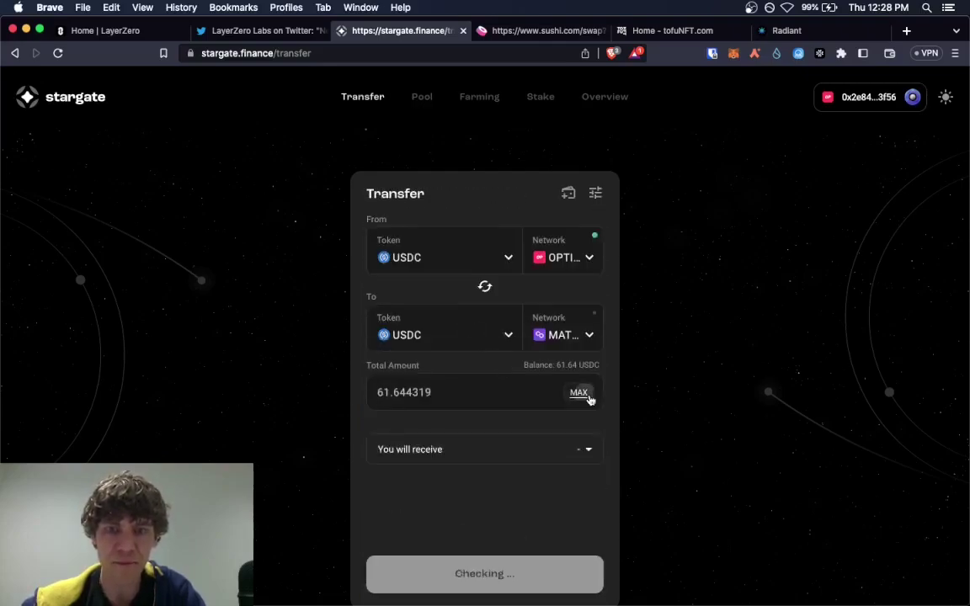
Try to submit the USDC transfer from Optimism to Polygon through the wallet
left_click(496, 573)
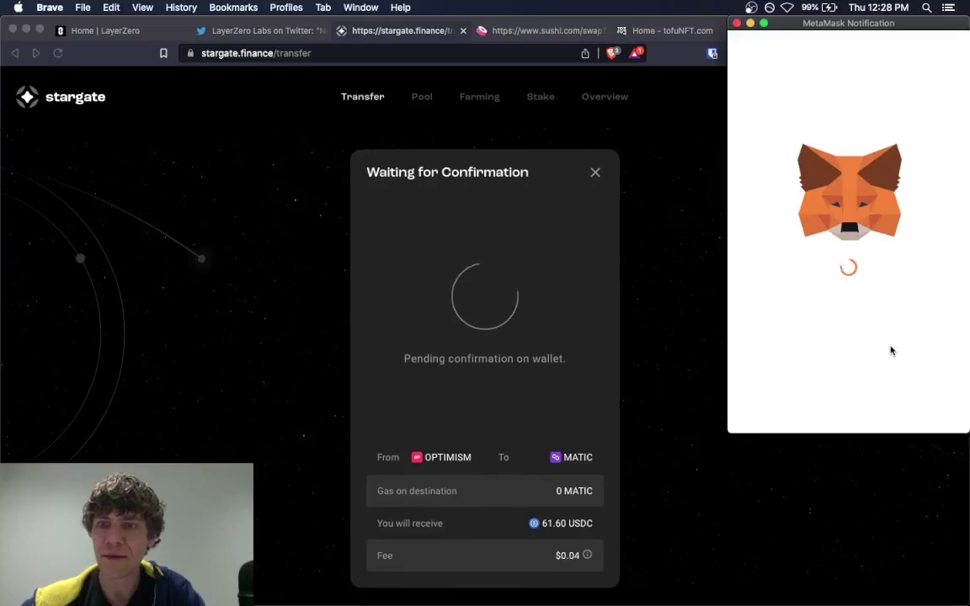
left_click(901, 401)
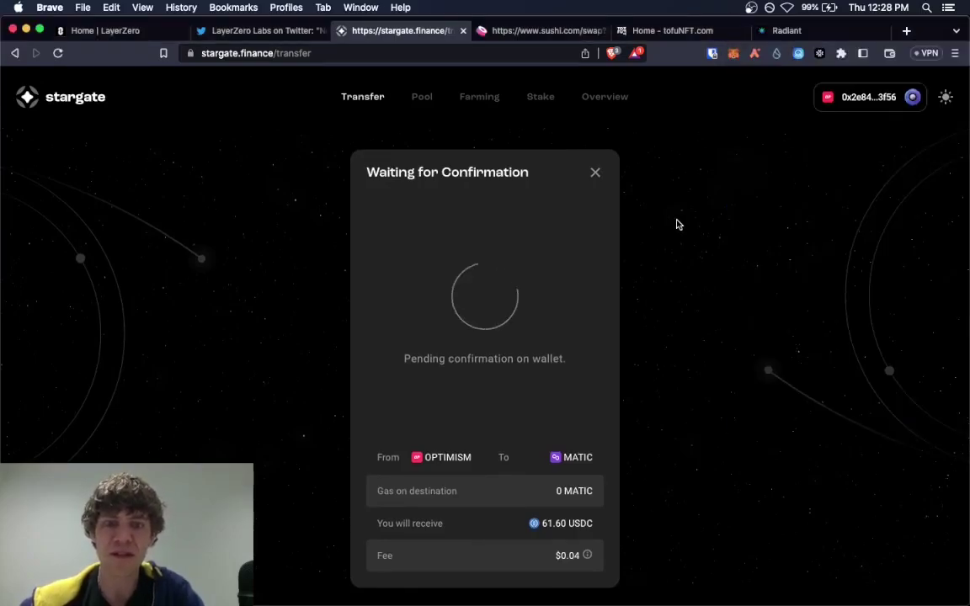
scroll(677, 224, "down", 1)
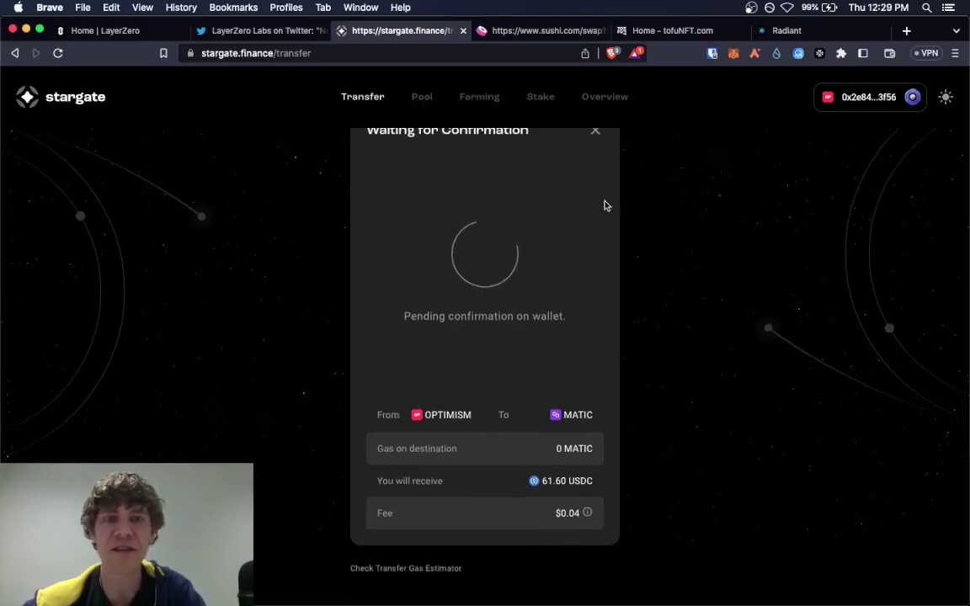
scroll(620, 220, "up", 2)
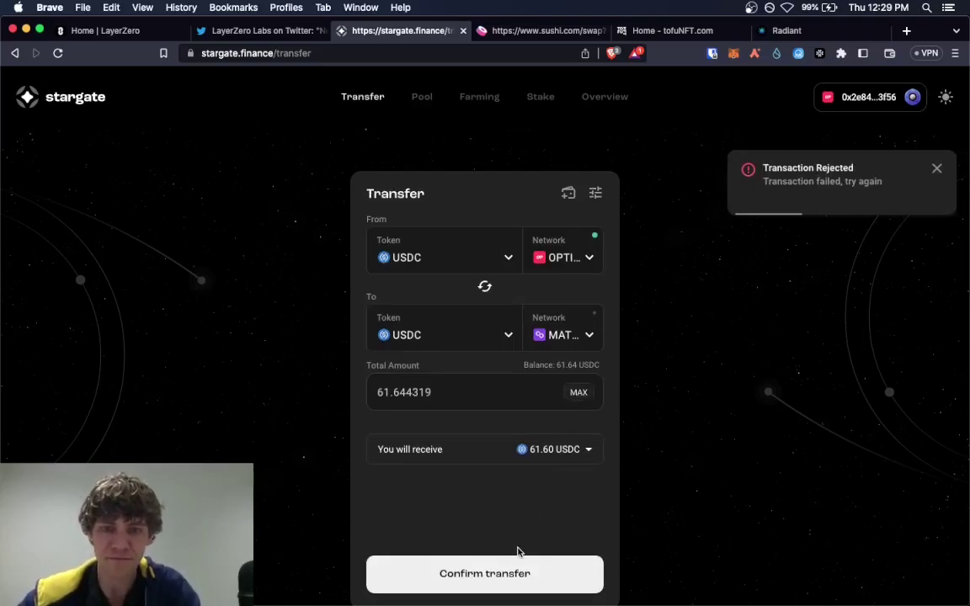
Resubmit the 61.644319 USDC transfer to Polygon, confirm it in the wallet and close the submission notice
left_click(513, 573)
scroll(529, 510, "down", 2)
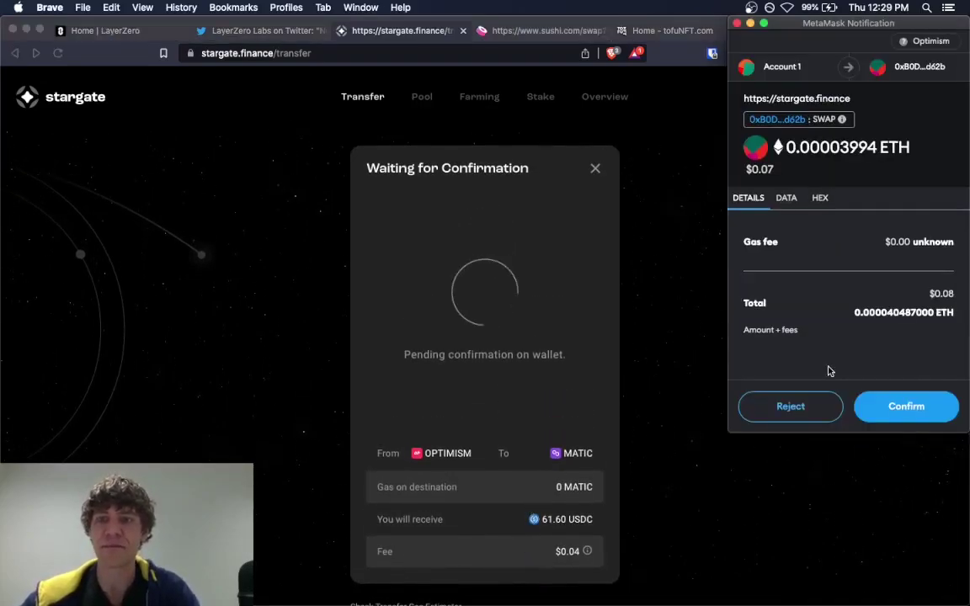
left_click(909, 405)
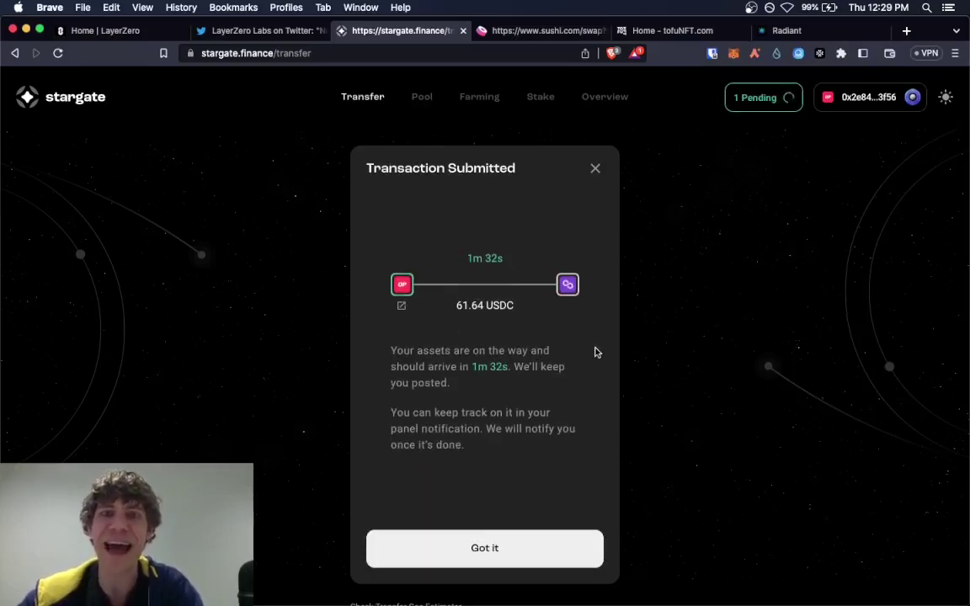
left_click(596, 172)
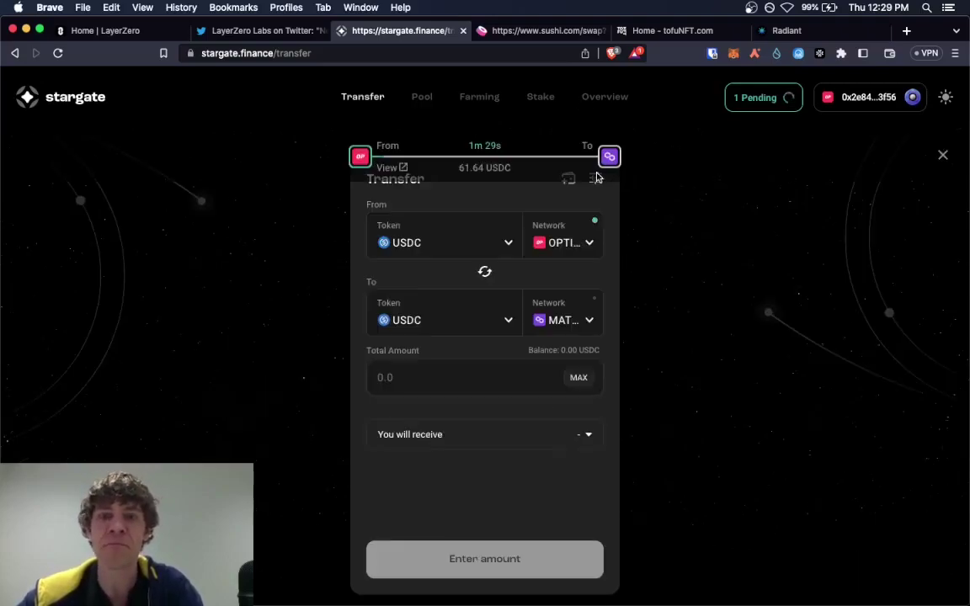
Switch back to the Sushi site and open its Earn page of liquidity pools
left_click(545, 30)
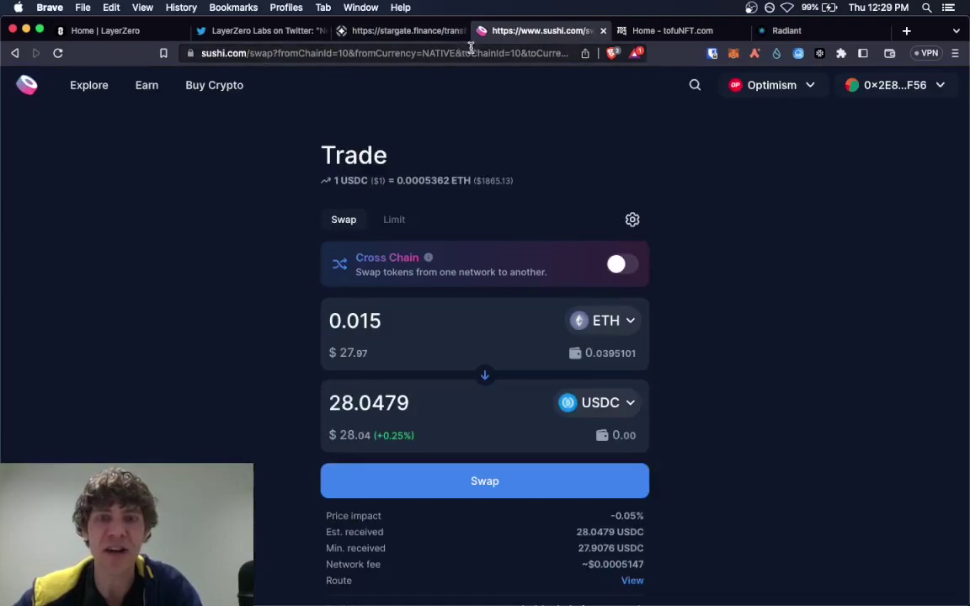
left_click(404, 30)
left_click(535, 32)
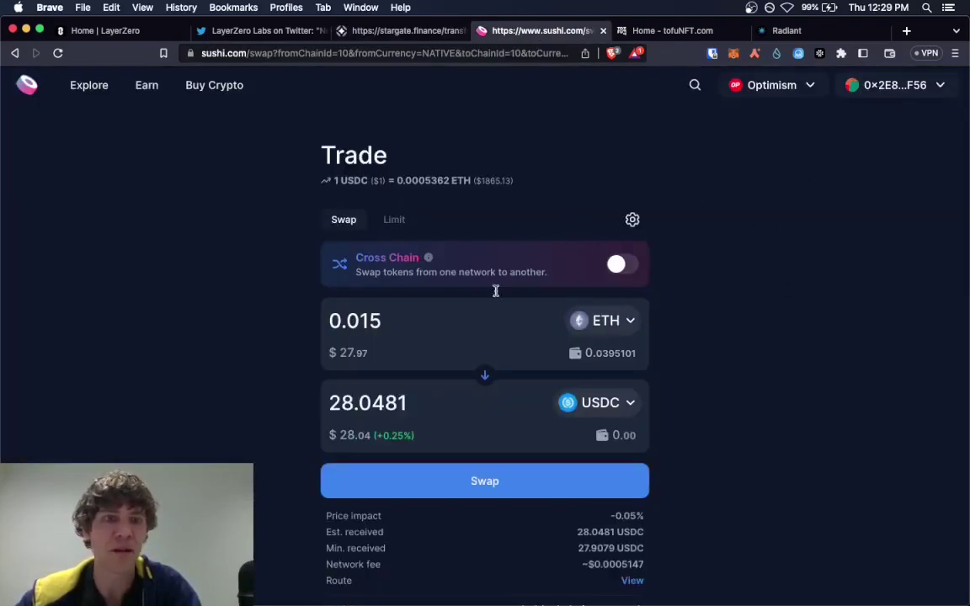
left_click(136, 86)
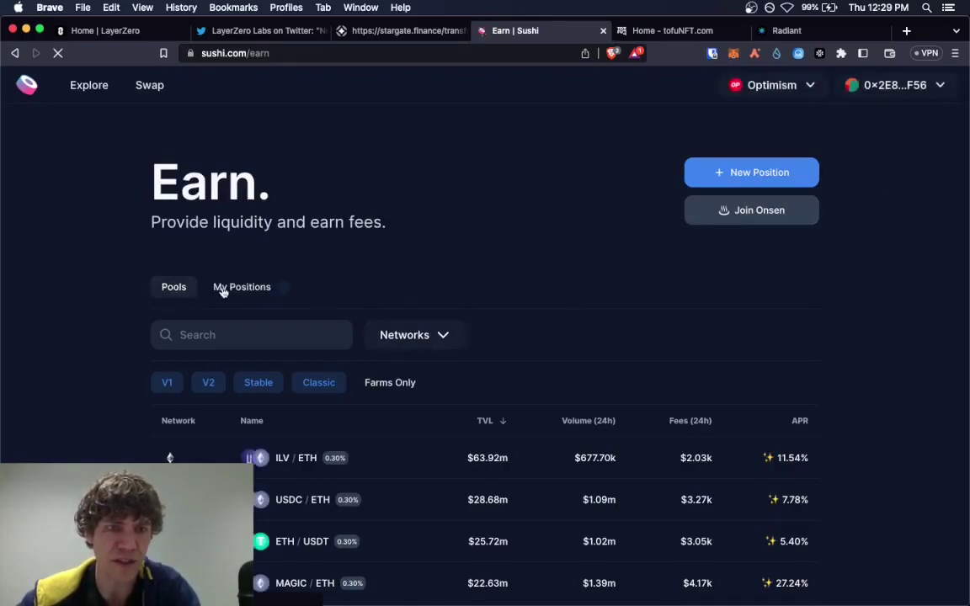
Check the wallet's own positions on Sushi's Earn page, disconnect the wallet and close the Sushi site
left_click(230, 288)
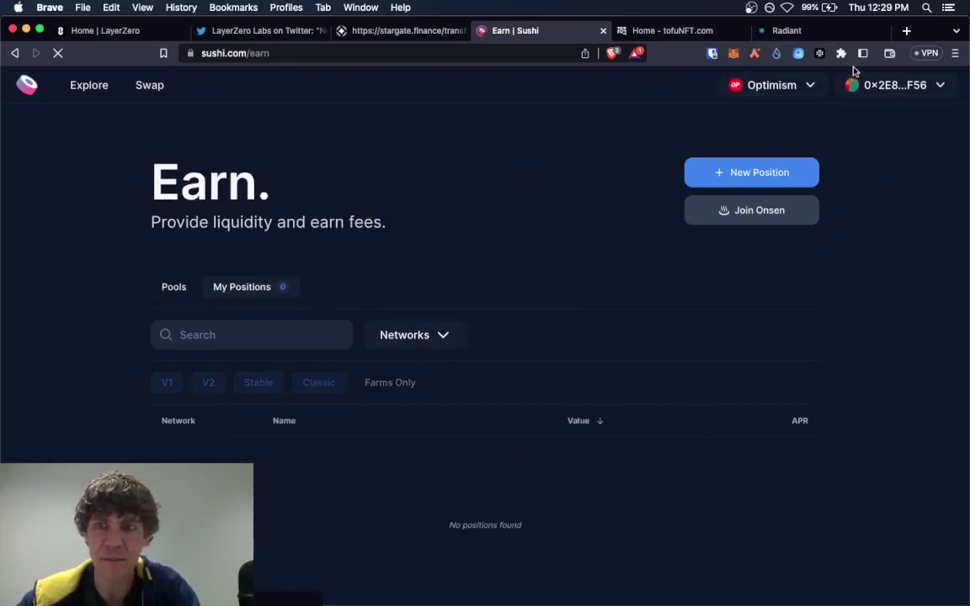
left_click(921, 92)
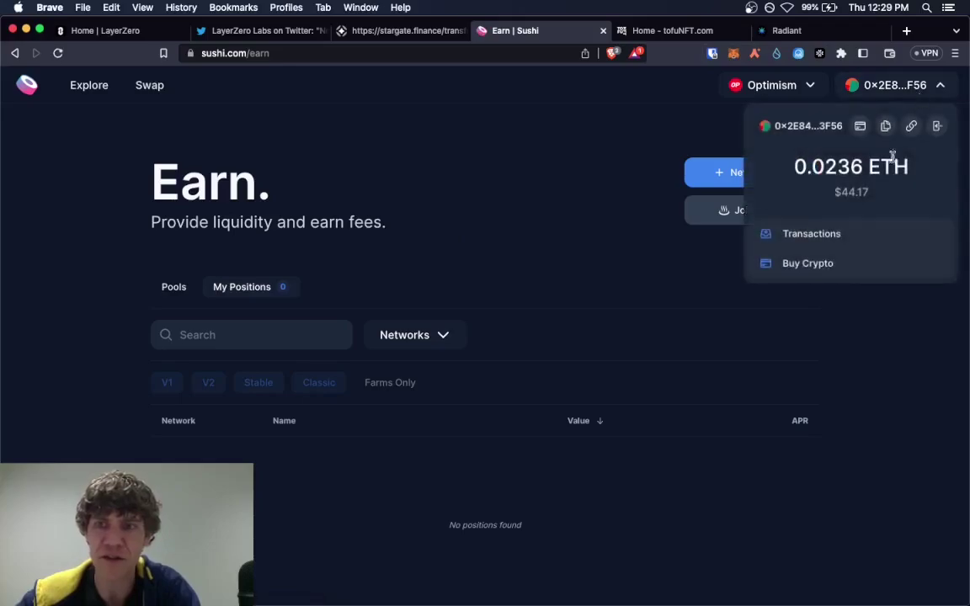
left_click(938, 126)
left_click(637, 32)
type("r")
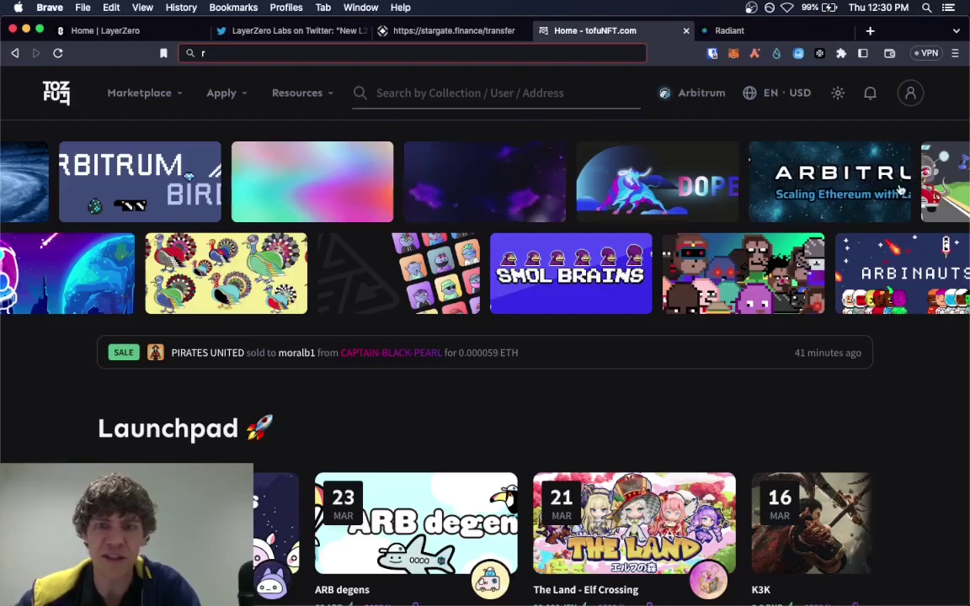
Browse tofuNFT's Arbitrum home page and set the Hot collections period to 30 Days
scroll(905, 380, "down", 5)
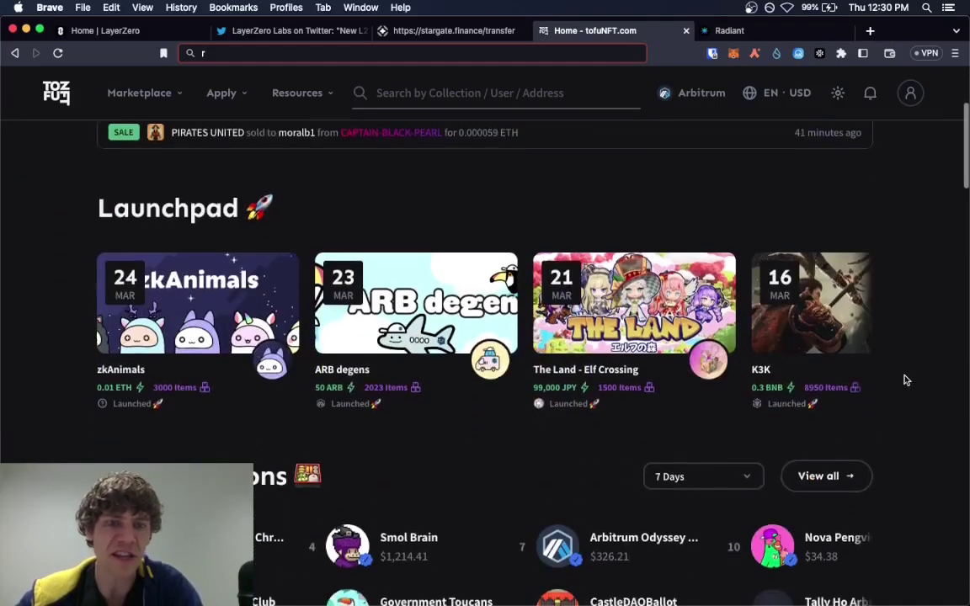
scroll(906, 380, "down", 2)
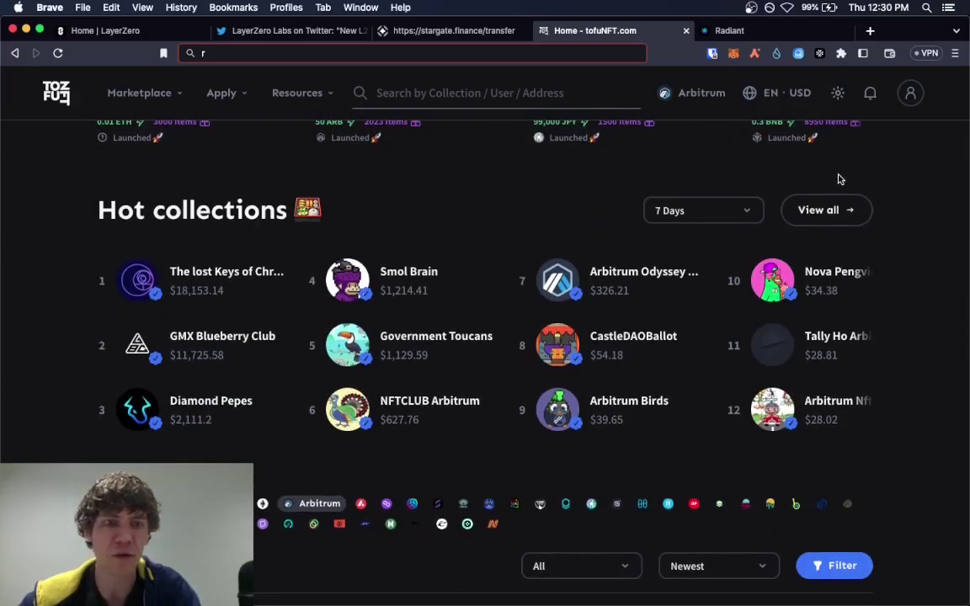
scroll(838, 179, "down", 8)
scroll(838, 179, "up", 11)
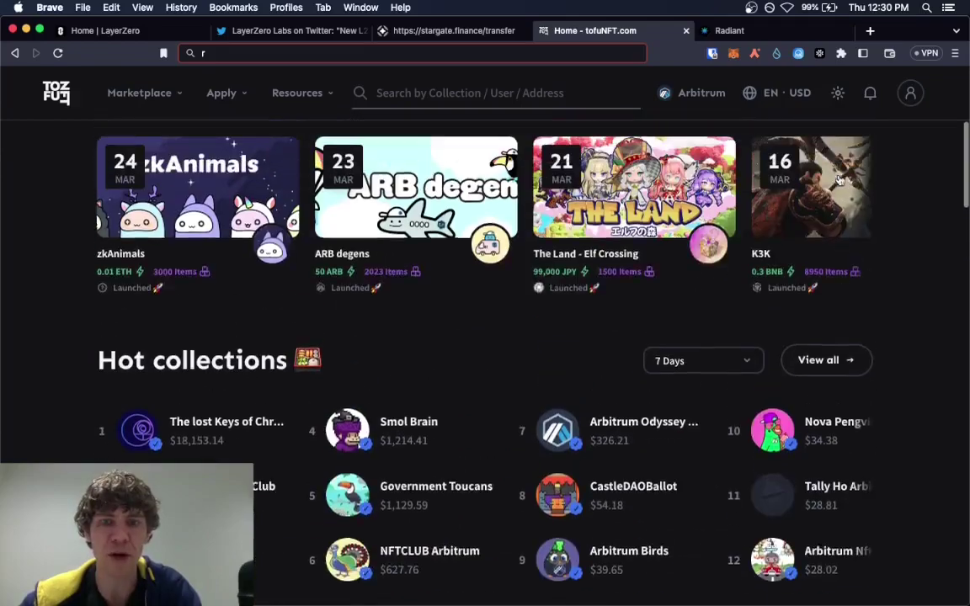
left_click(741, 390)
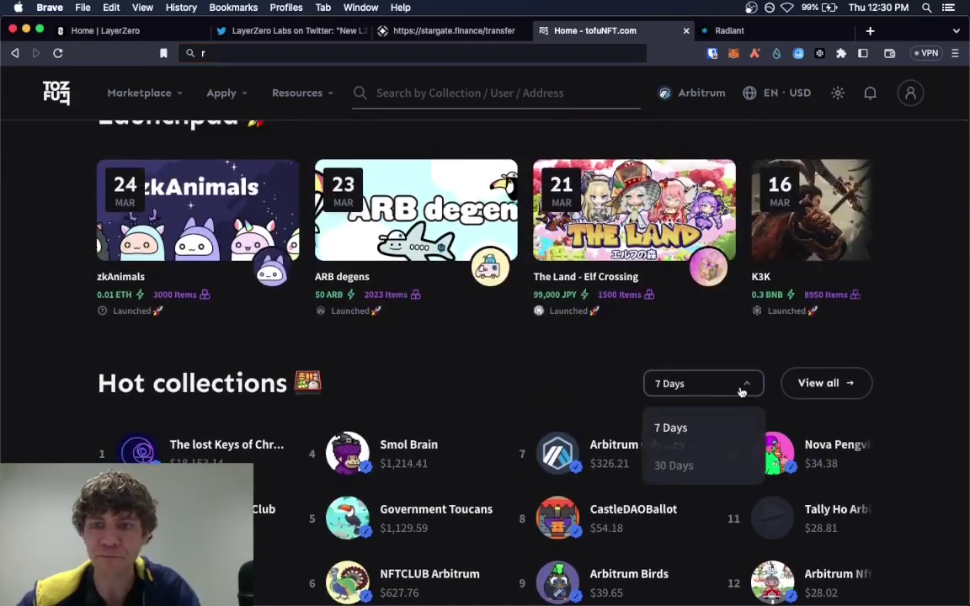
left_click(716, 469)
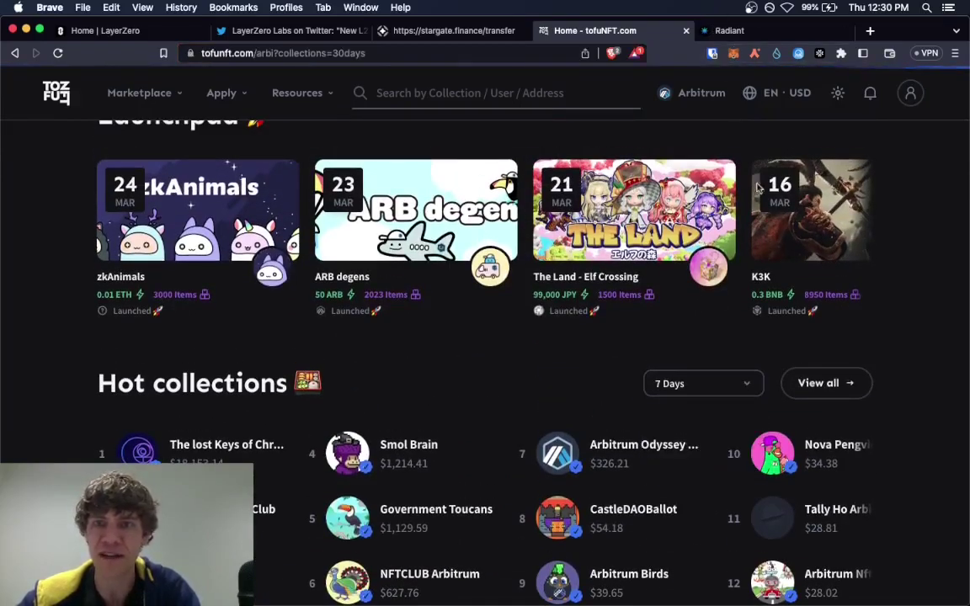
Examine the networks tofuNFT supports, its hot collections, the listed Arbitrum items and the Launchpad projects
left_click(691, 94)
scroll(706, 264, "down", 5)
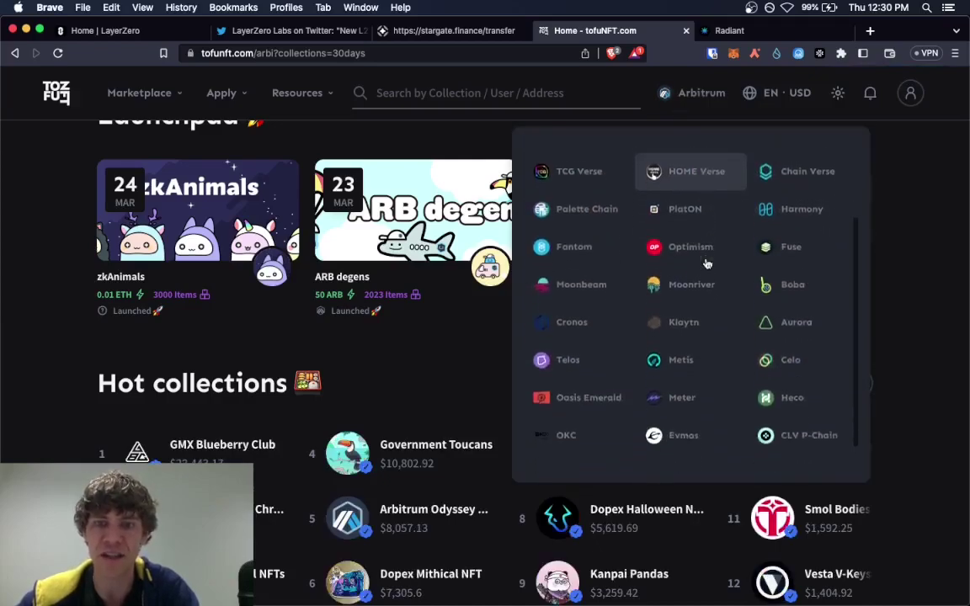
scroll(914, 310, "down", 3)
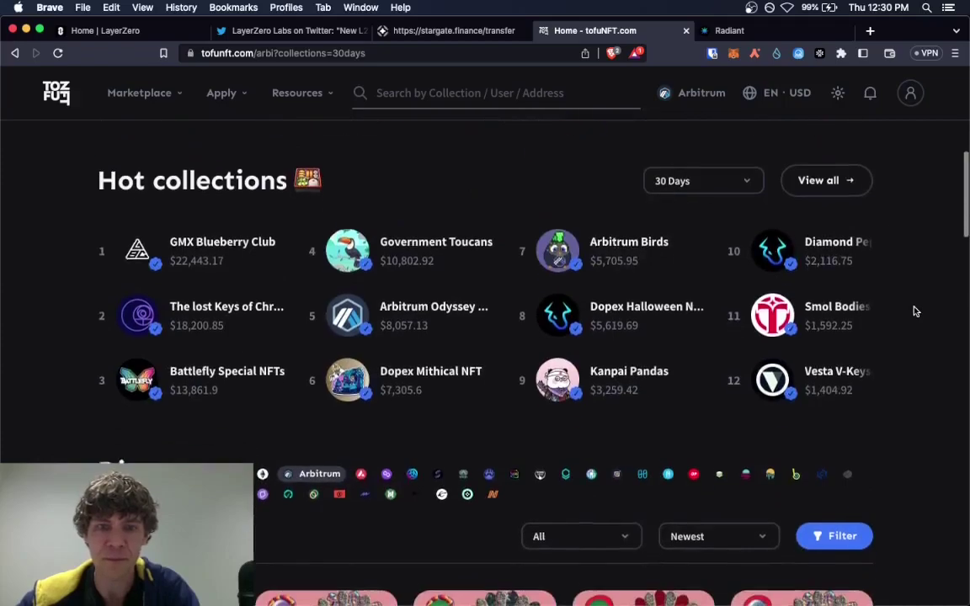
scroll(916, 312, "up", 1)
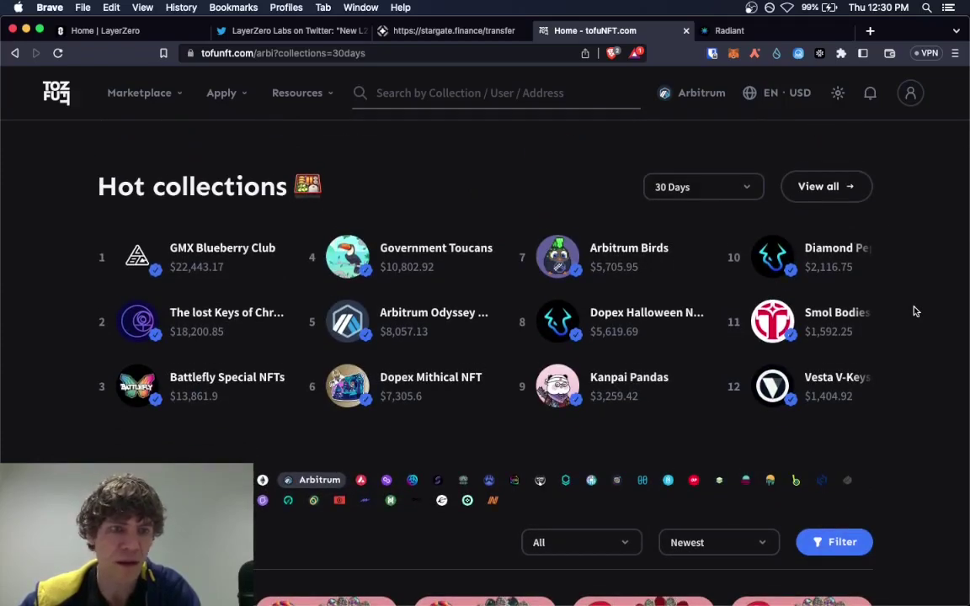
scroll(915, 311, "down", 5)
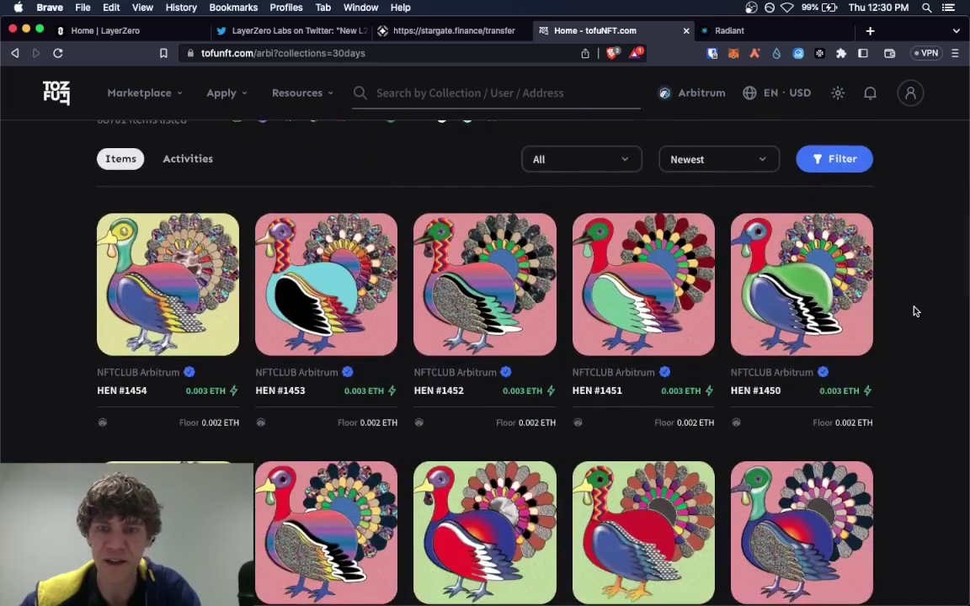
scroll(915, 311, "down", 5)
scroll(916, 312, "up", 15)
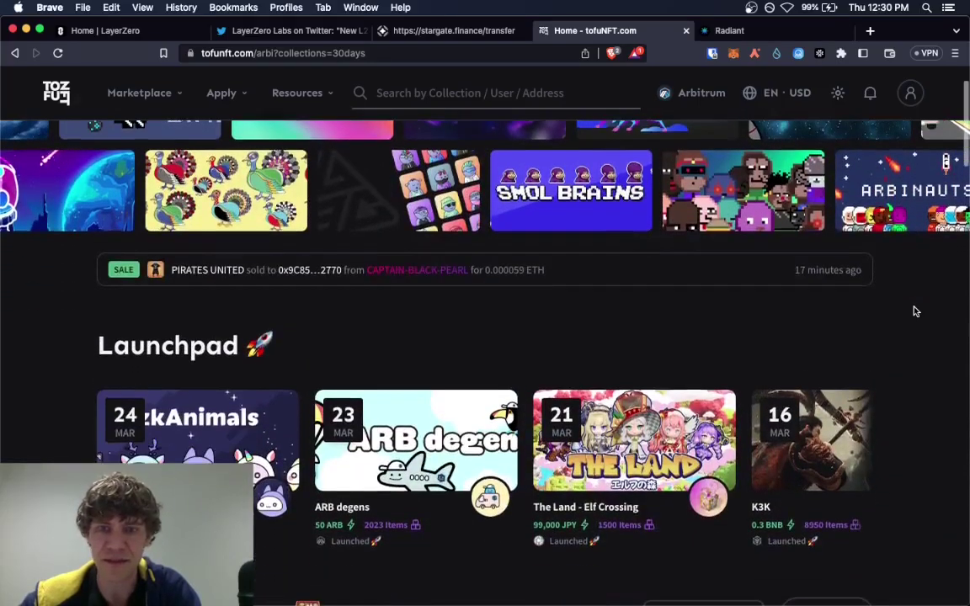
scroll(916, 312, "up", 1)
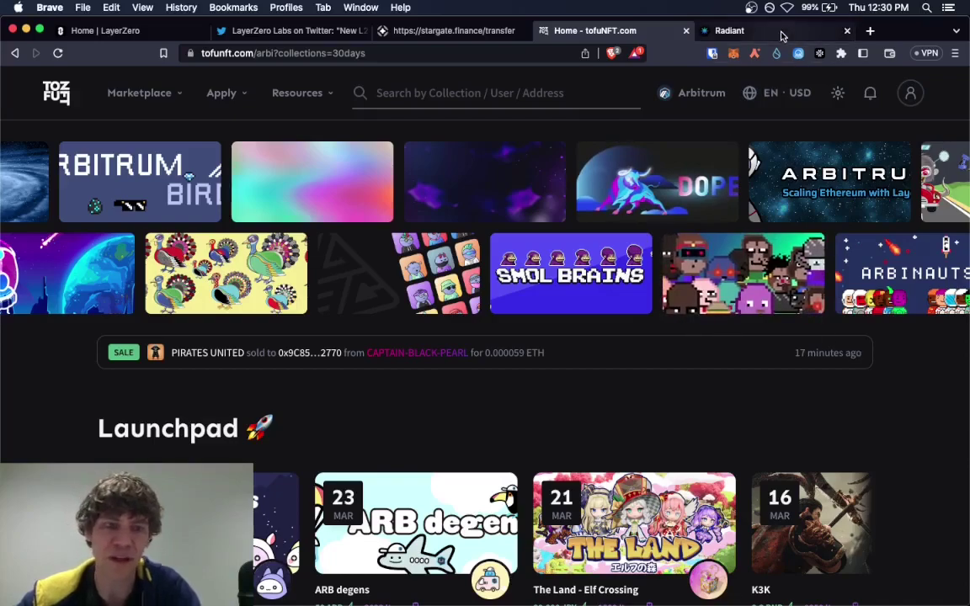
scroll(890, 390, "down", 3)
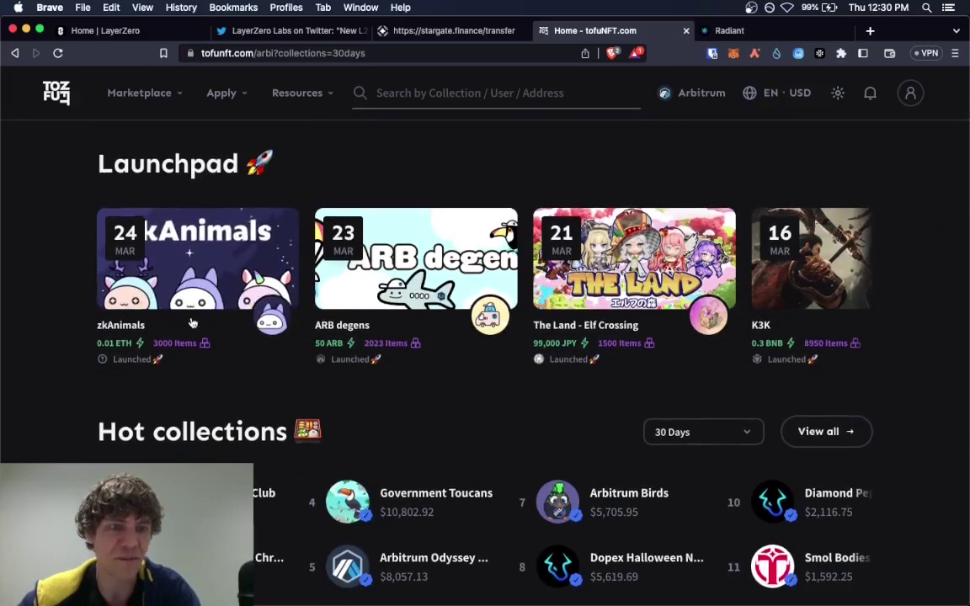
scroll(890, 239, "up", 3)
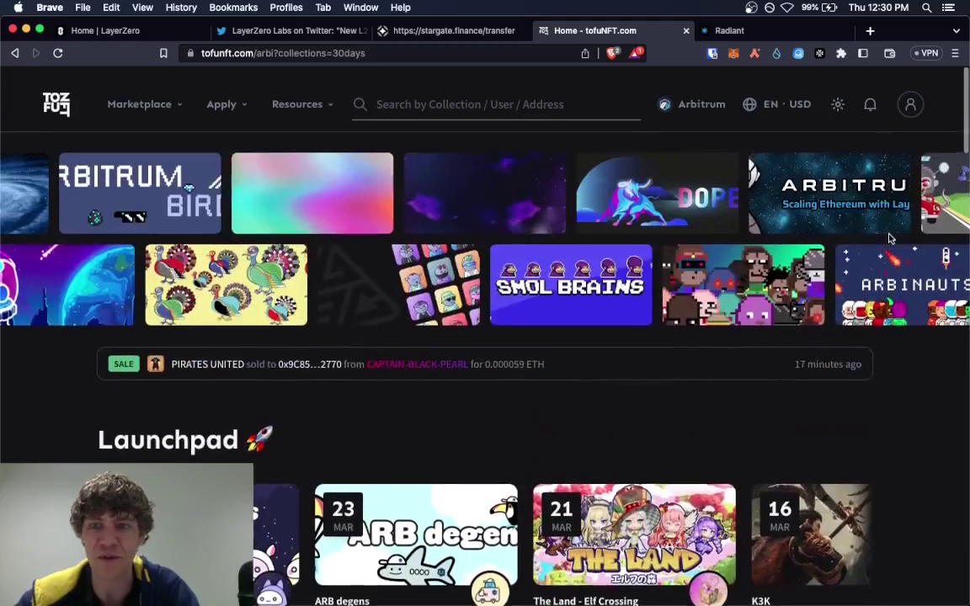
Switch to the Radiant site, launch its app and close the landing page
left_click(732, 34)
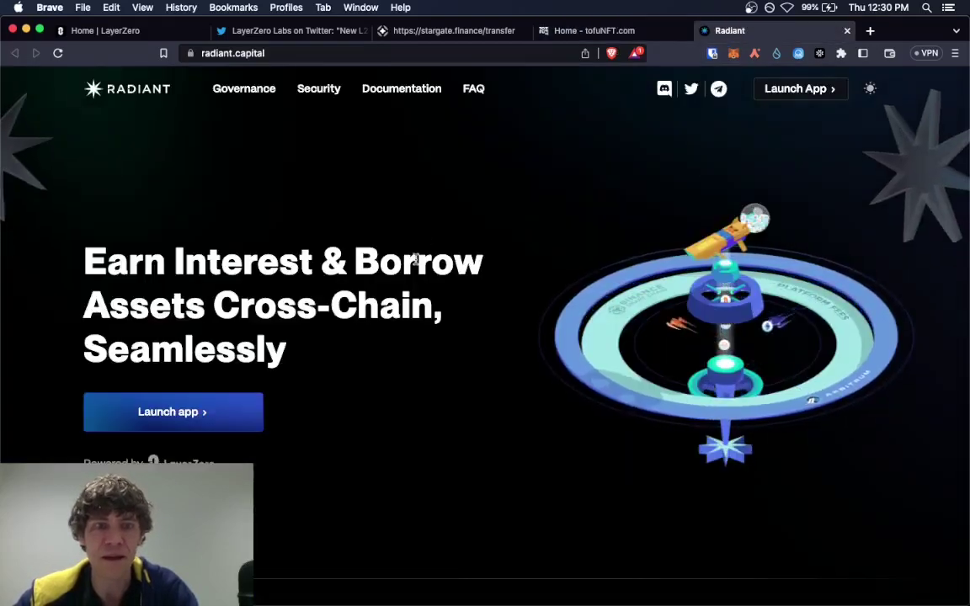
left_click(807, 91)
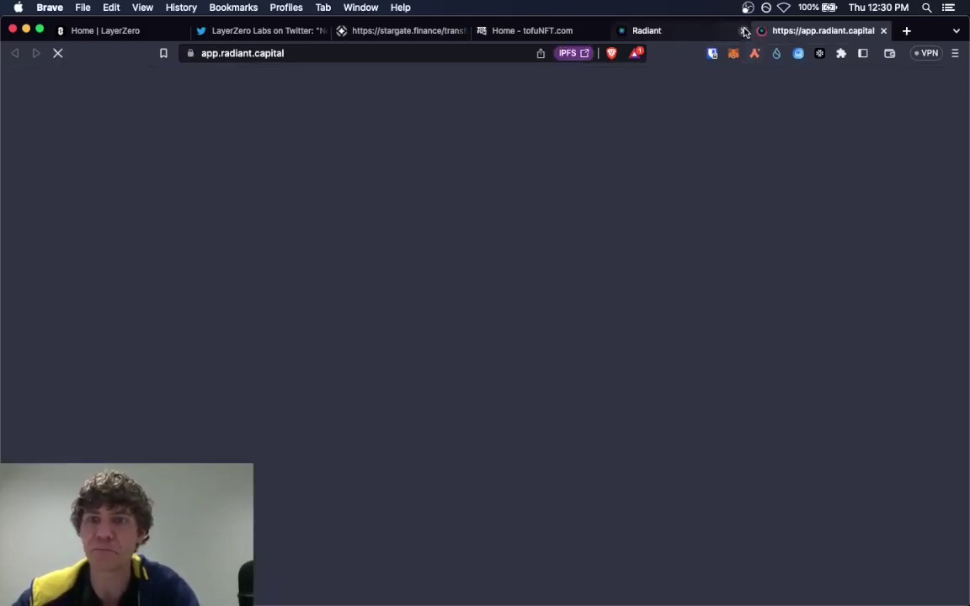
left_click(729, 34)
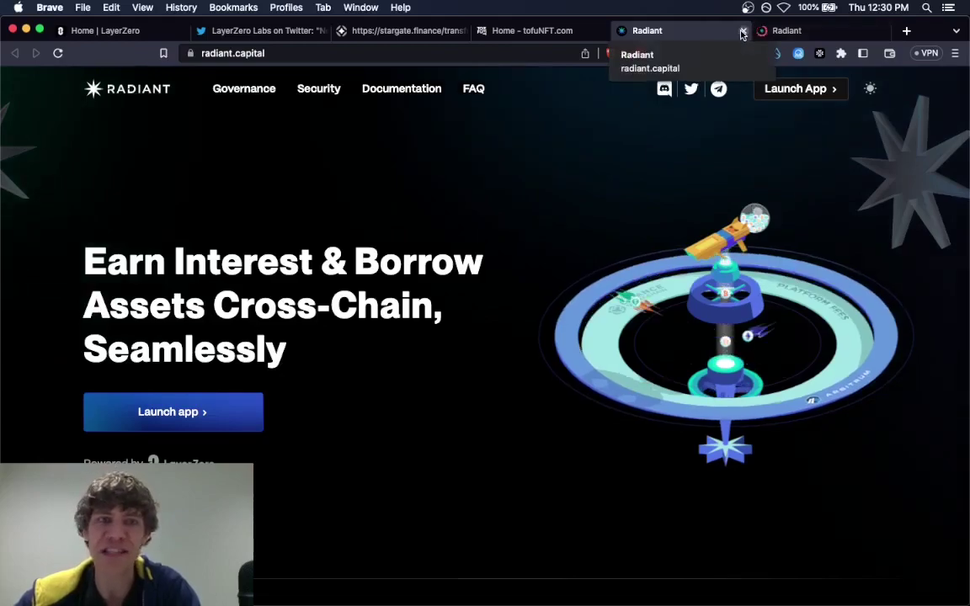
left_click(743, 32)
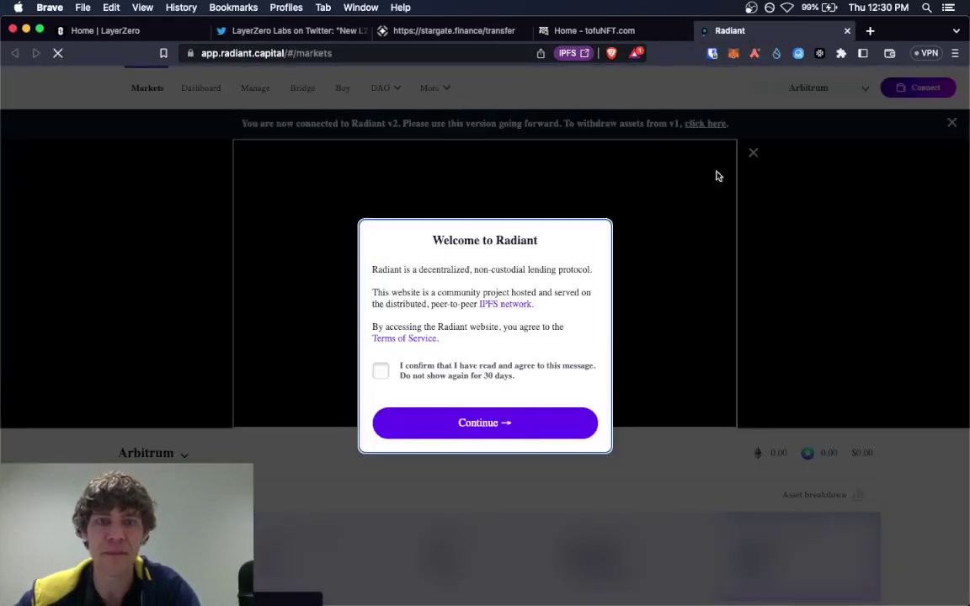
Accept Radiant's welcome agreement and switch the app to its dark theme
left_click(383, 389)
left_click(489, 448)
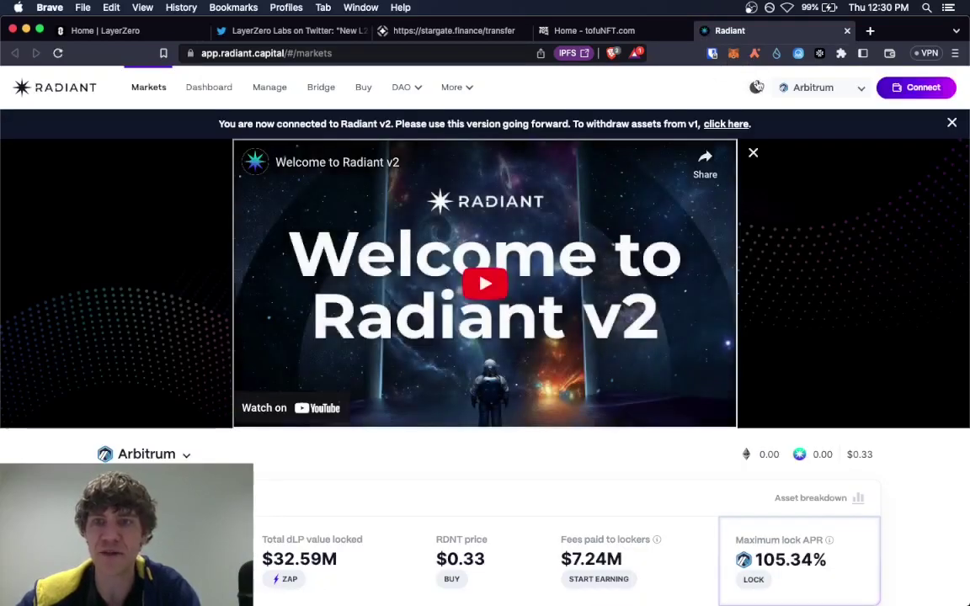
left_click(756, 87)
View the networks available in Radiant and dismiss the v2 notice banner
left_click(814, 87)
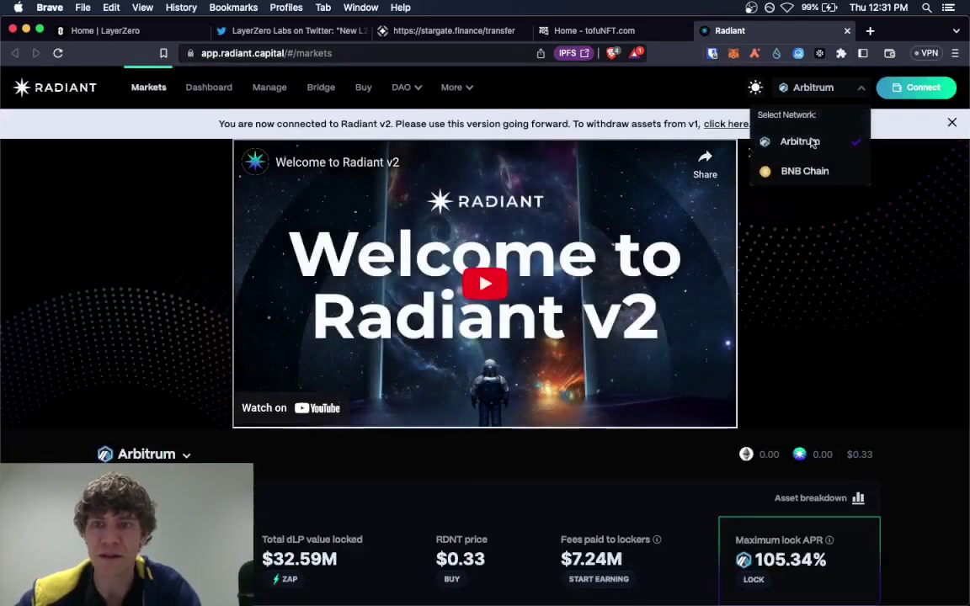
left_click(899, 156)
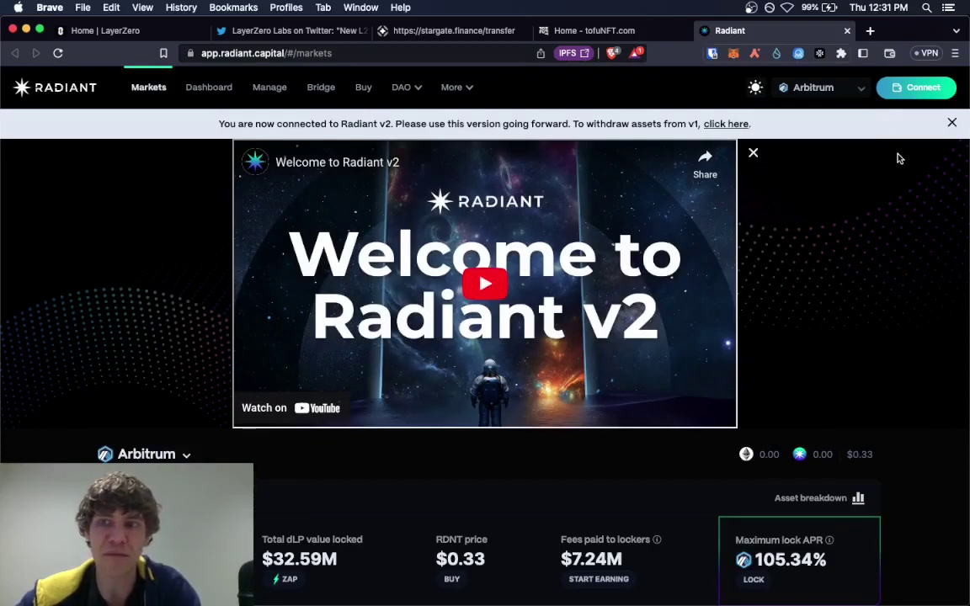
left_click(952, 123)
Try to connect the MetaMask browser wallet to Radiant with Arbitrum as the preferred network
left_click(891, 87)
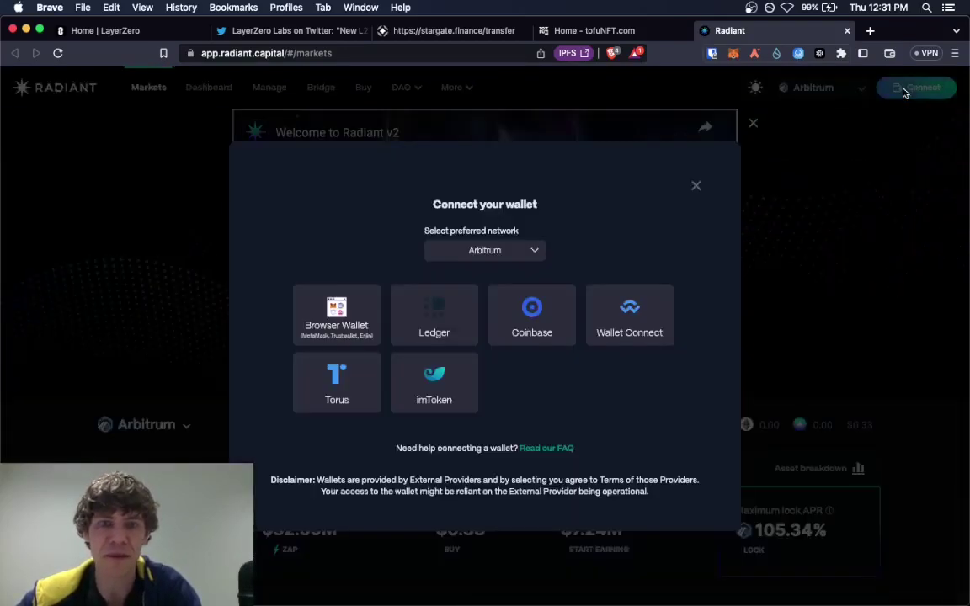
left_click(360, 308)
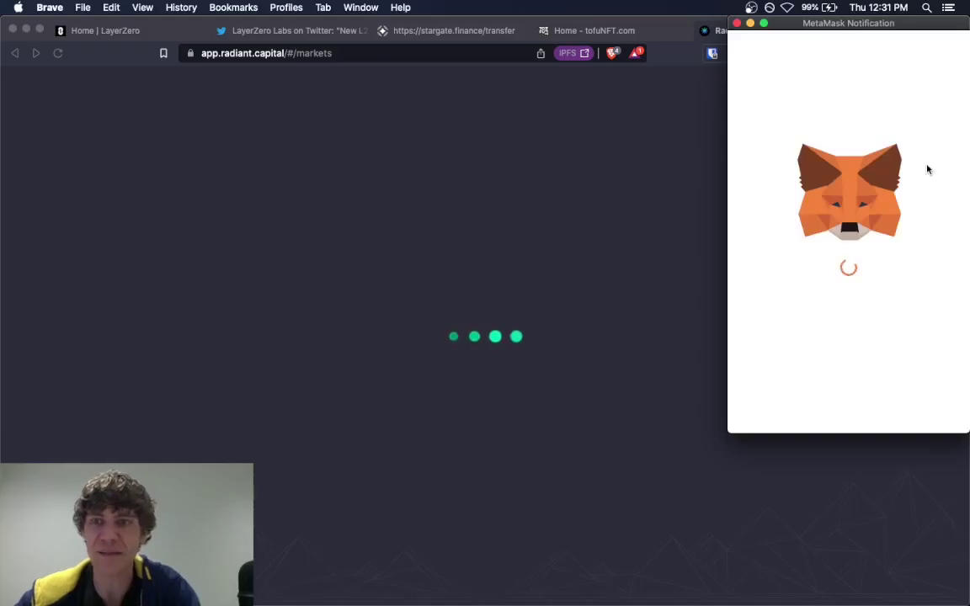
left_click(926, 409)
left_click(929, 411)
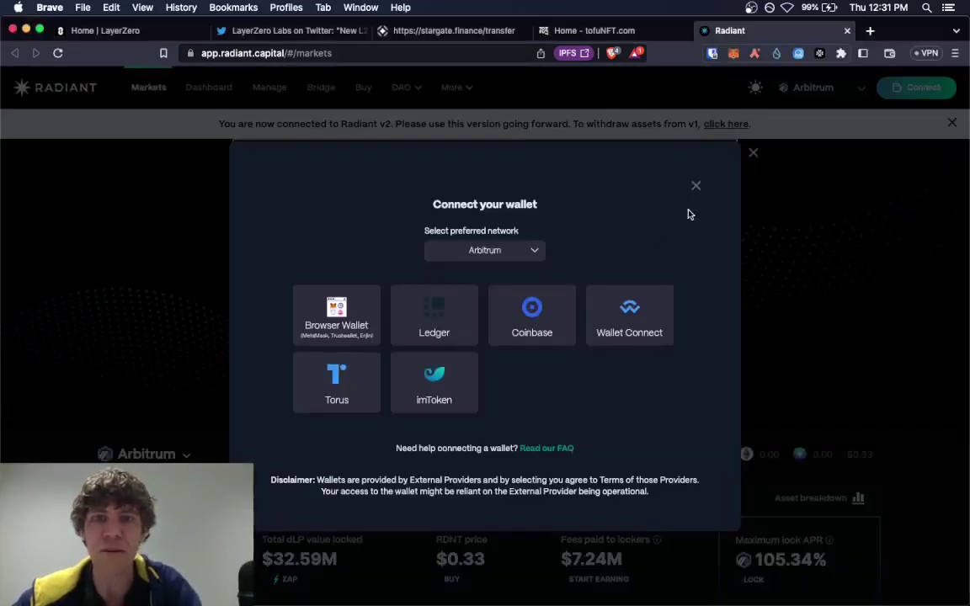
Close the tofuNFT site and check the pending USDC transfer to Polygon on Stargate
left_click(579, 32)
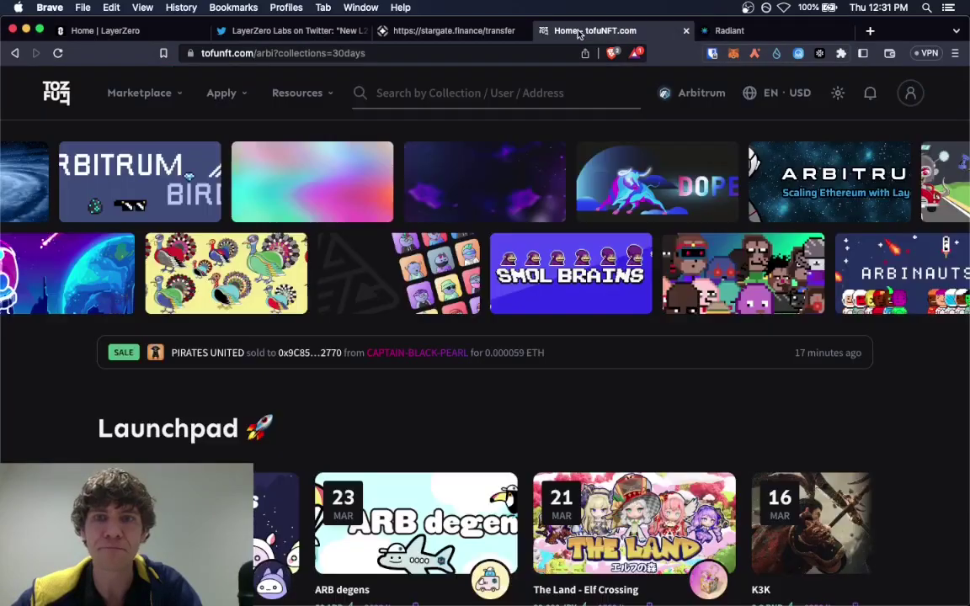
left_click(686, 32)
left_click(438, 35)
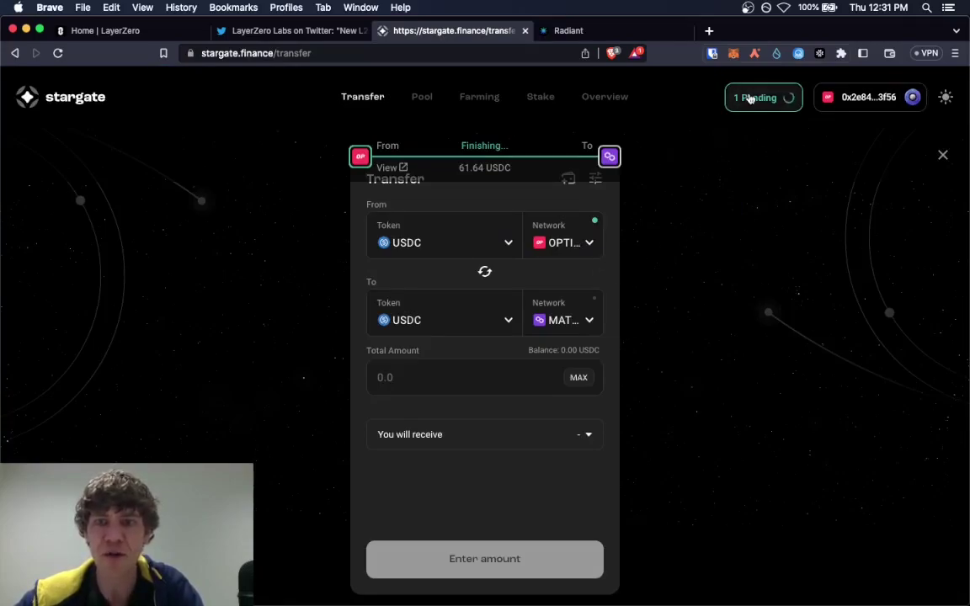
left_click(750, 97)
left_click(862, 197)
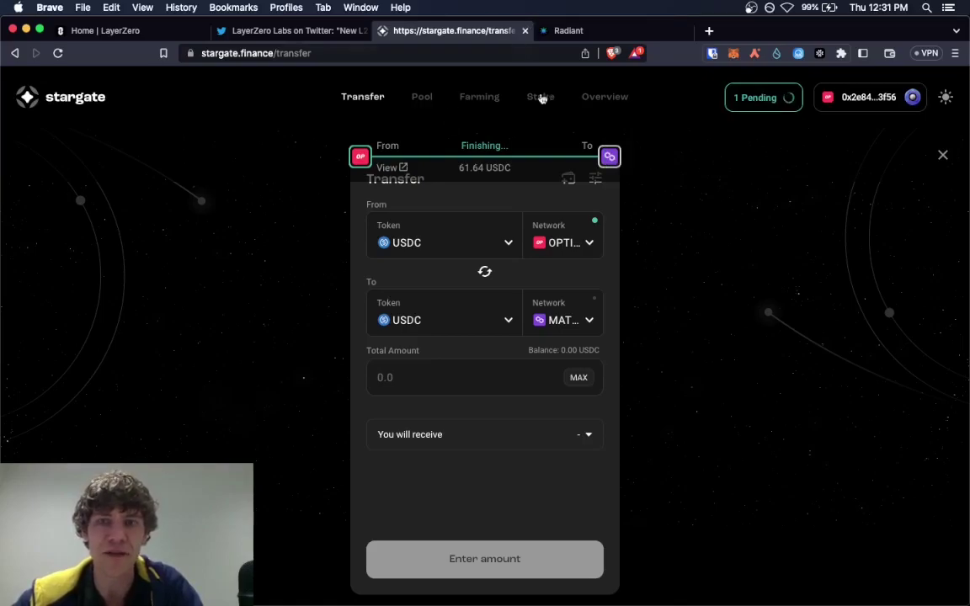
Review the connected wallet's token balances in the Stargate account profile and close it
left_click(874, 107)
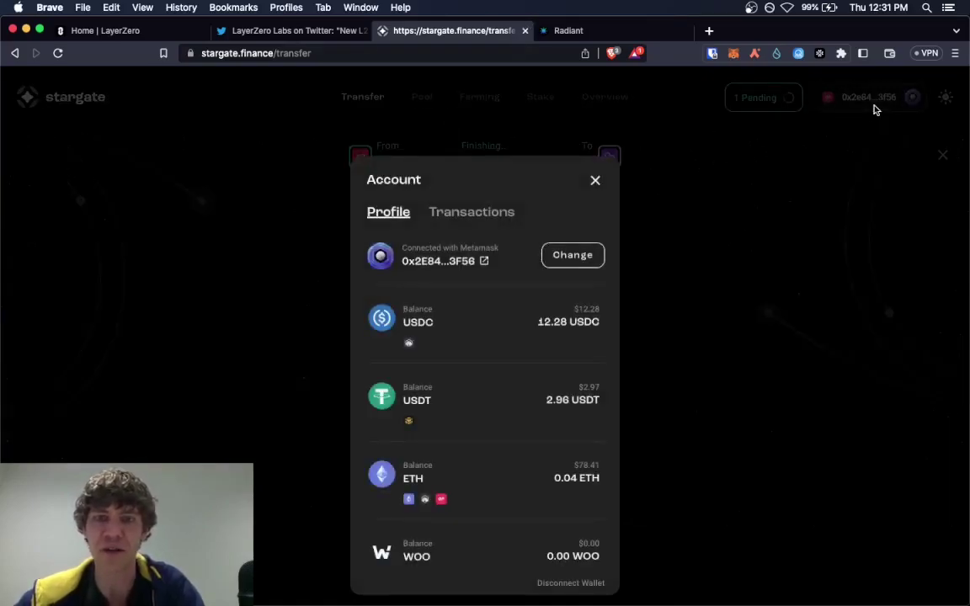
left_click(595, 182)
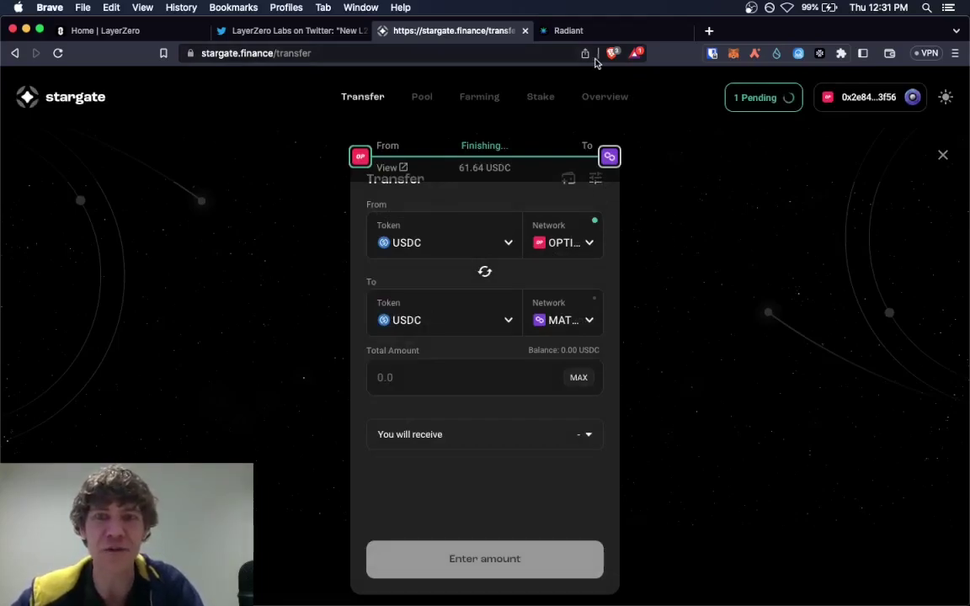
Switch to the Radiant app and change the MetaMask network to Arbitrum Mainnet
left_click(582, 30)
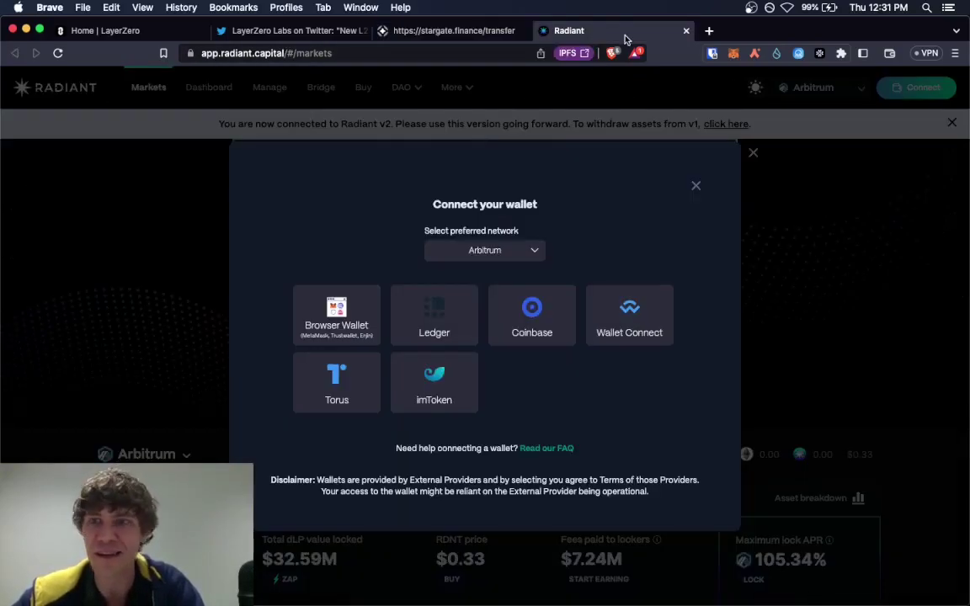
left_click(332, 317)
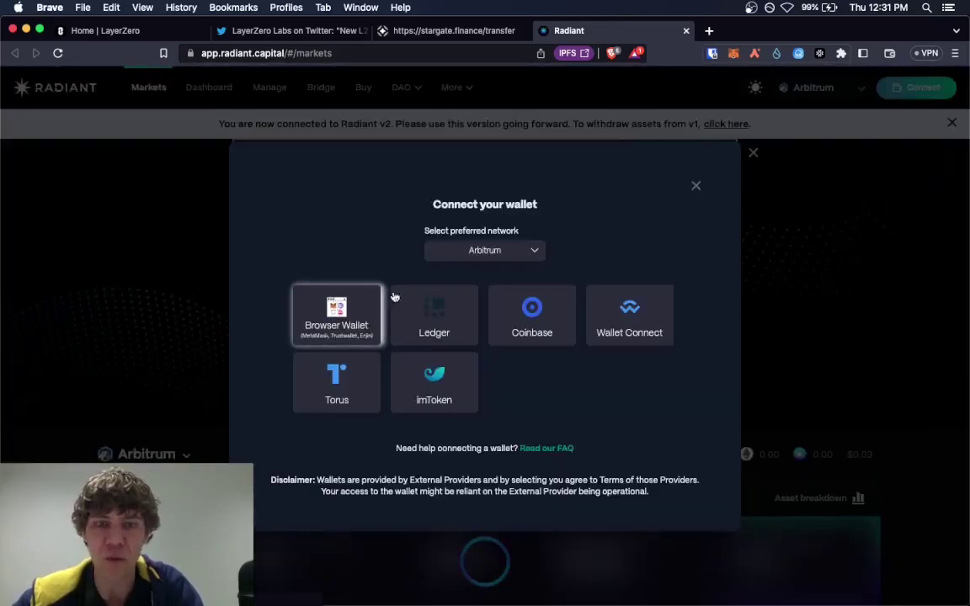
left_click(734, 53)
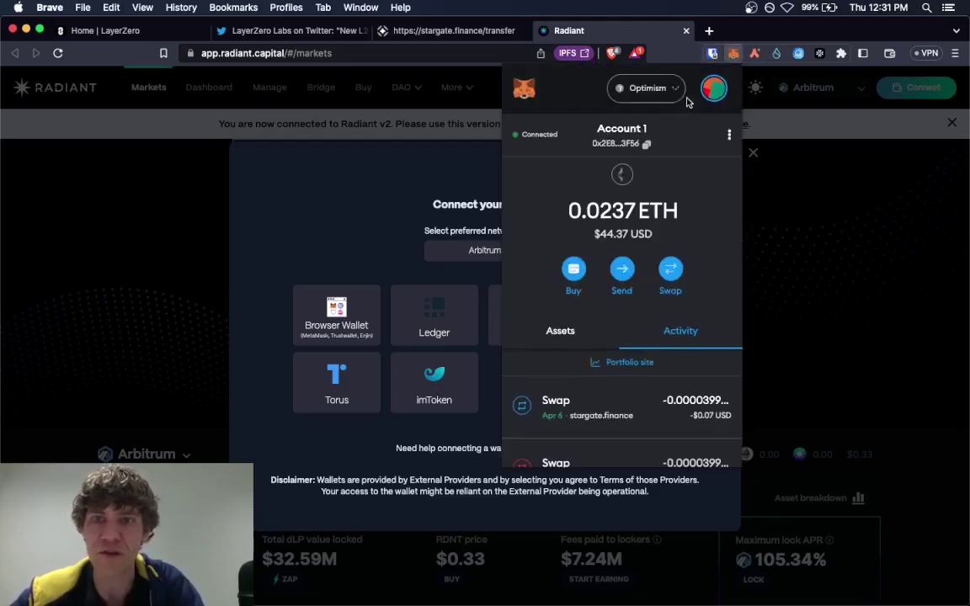
left_click(659, 88)
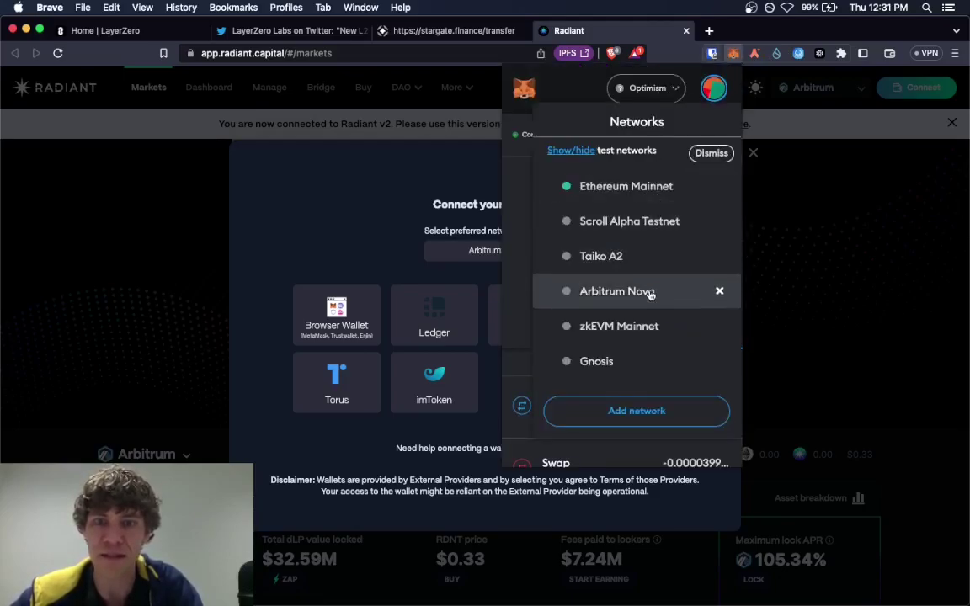
scroll(648, 294, "down", 3)
left_click(633, 386)
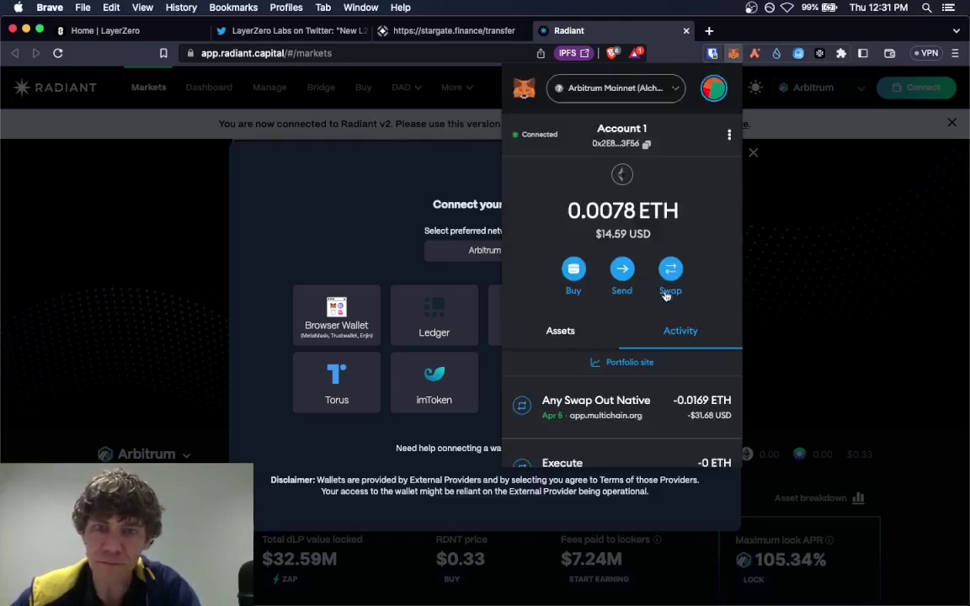
Check the MetaMask assets, connect the browser wallet to Radiant on Arbitrum, and dismiss the intro video
left_click(569, 338)
scroll(594, 272, "down", 3)
left_click(795, 240)
left_click(321, 316)
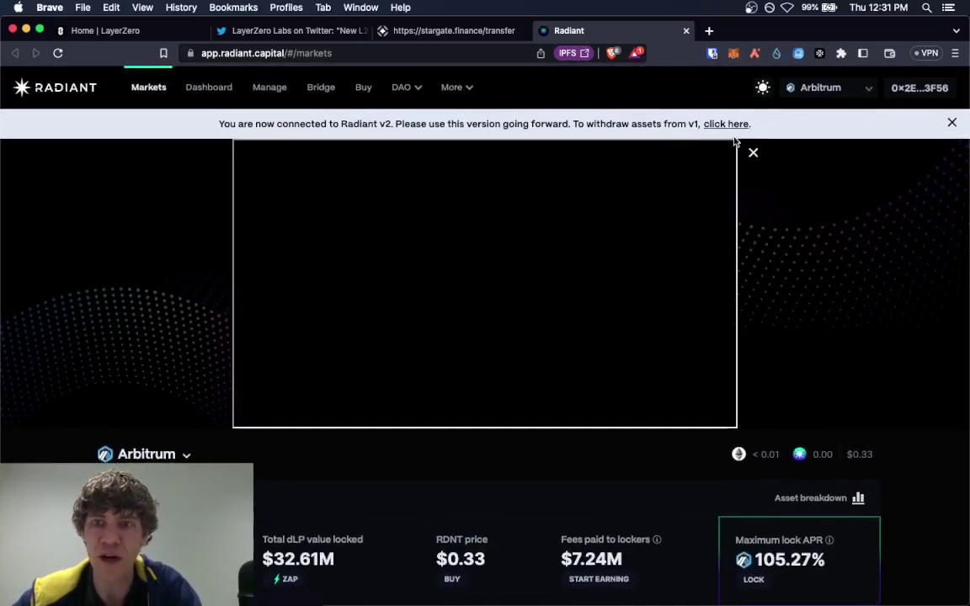
left_click(753, 158)
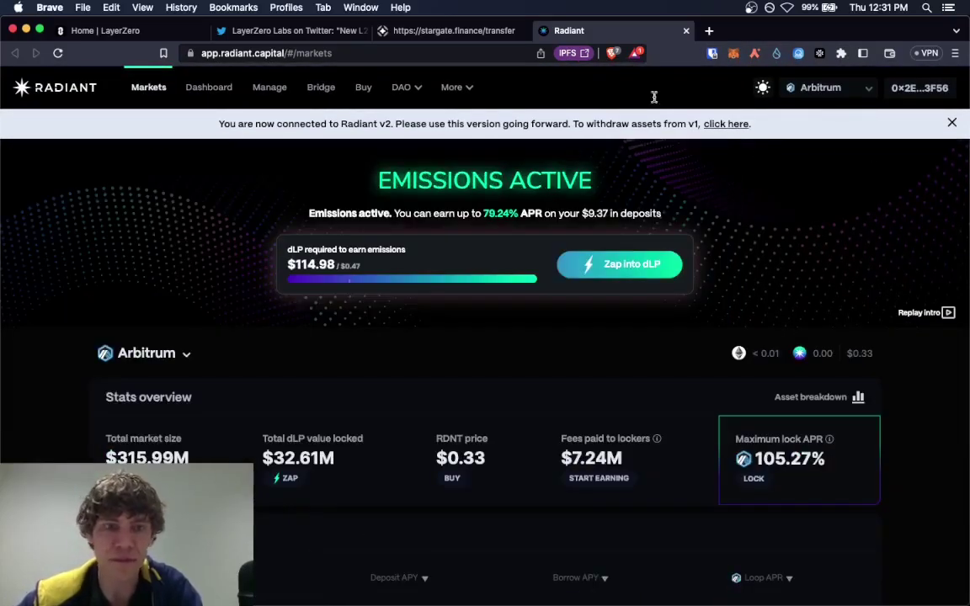
Examine the locked dLP, platform revenue and vesting overview on Radiant's Manage page
left_click(266, 88)
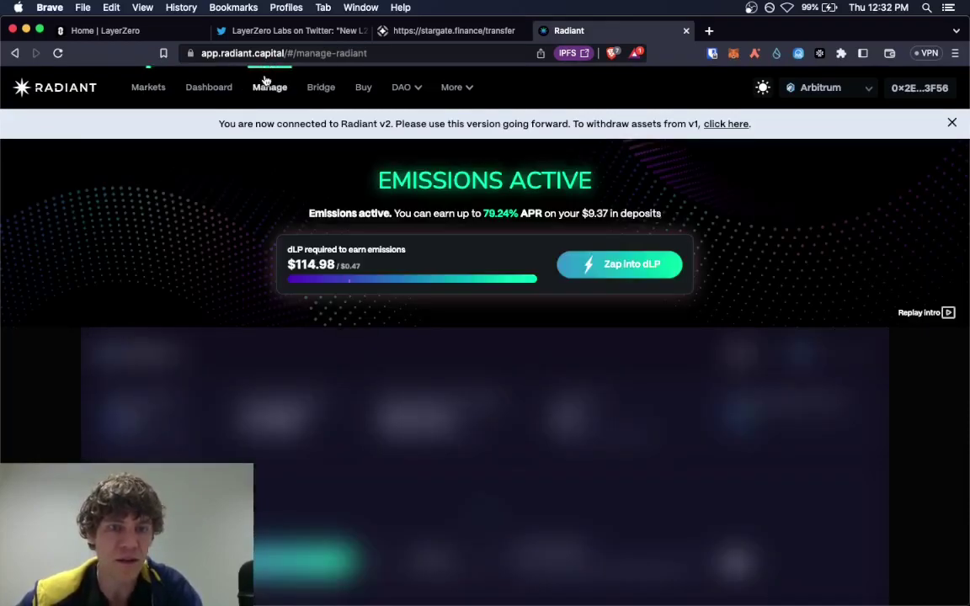
scroll(876, 202, "down", 4)
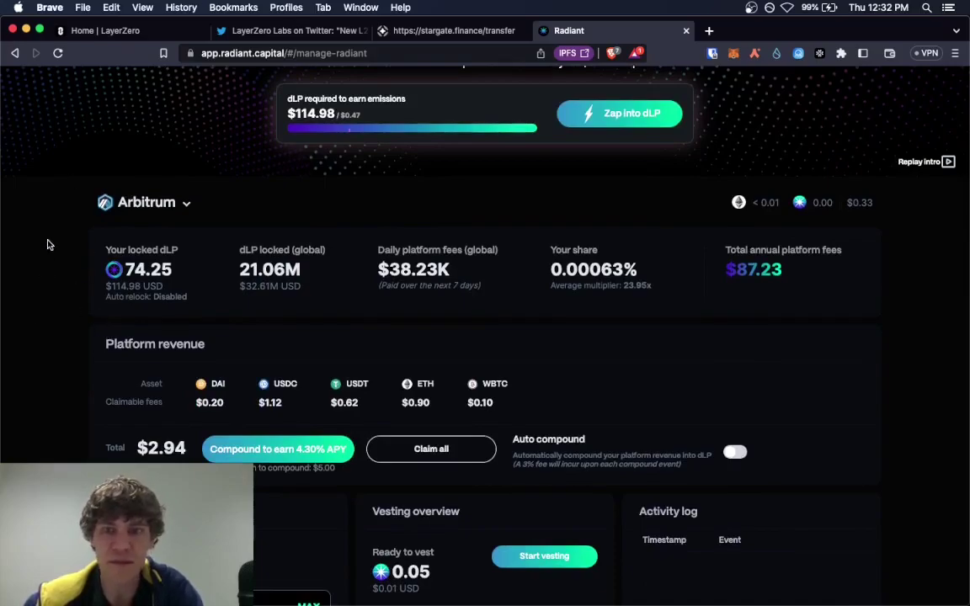
scroll(33, 210, "up", 4)
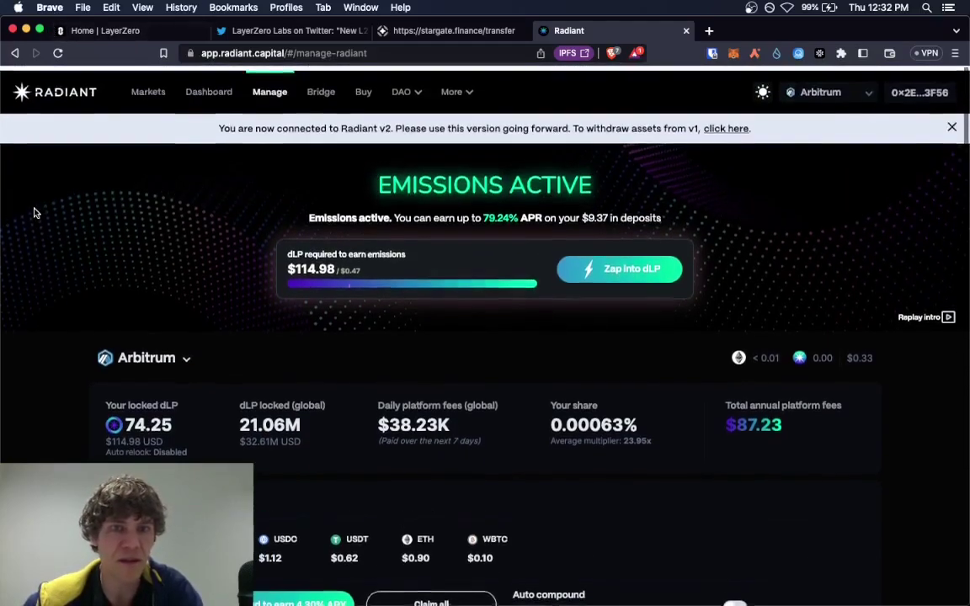
Inspect the RDNT cross-chain bridge's destination networks, and view and dismiss the Balancer redirect notice for buying RDNT
left_click(329, 95)
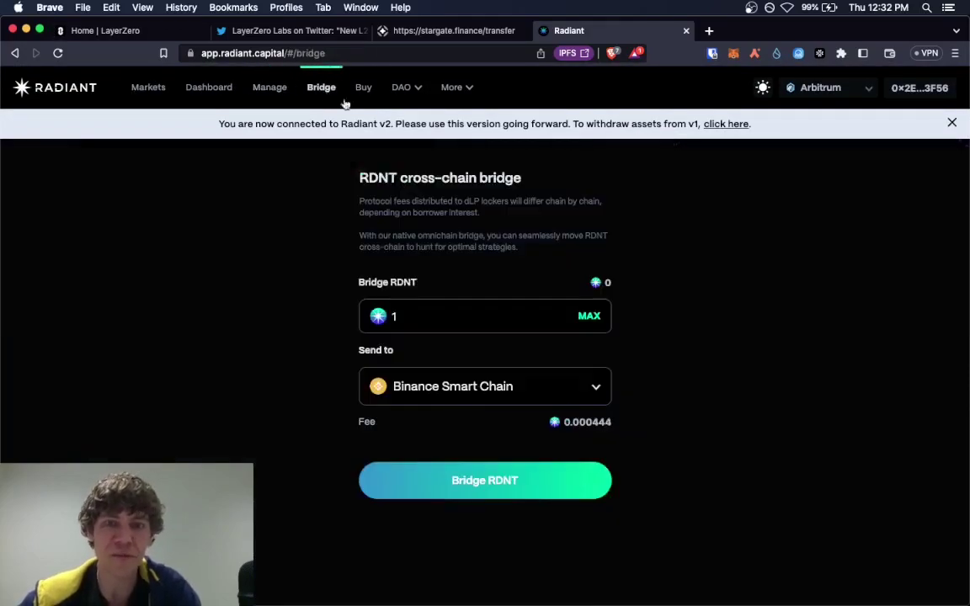
left_click(558, 389)
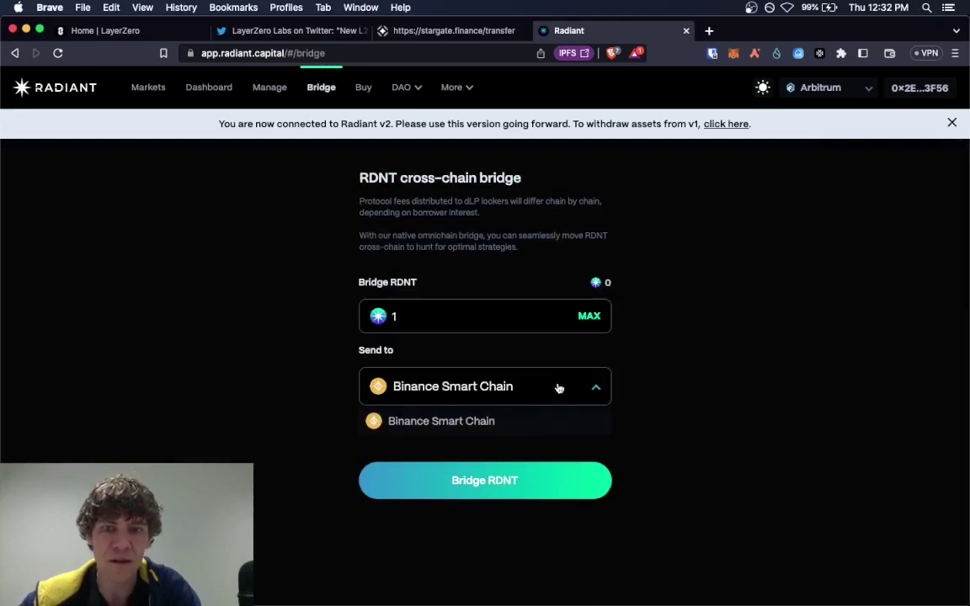
left_click(466, 385)
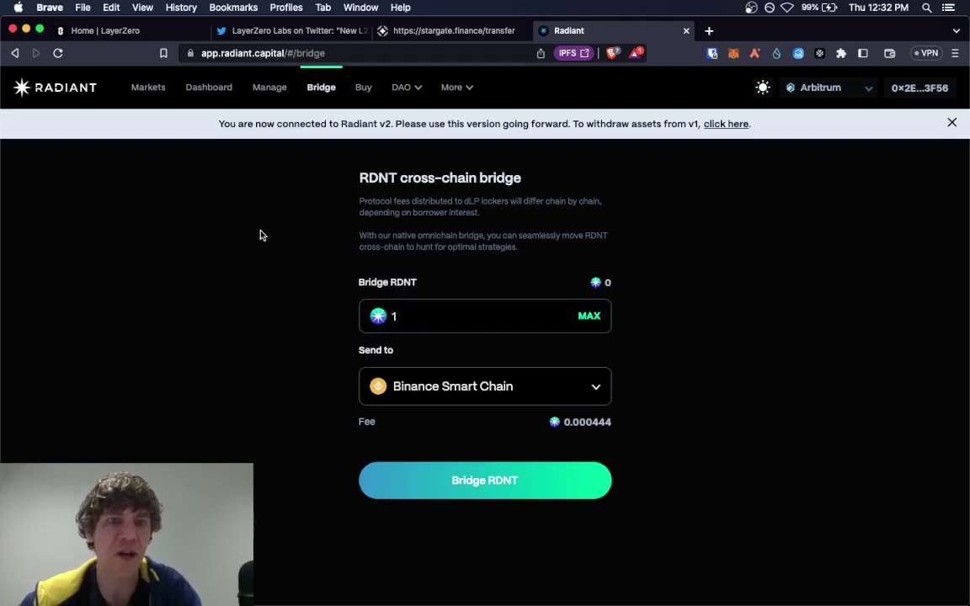
left_click(360, 88)
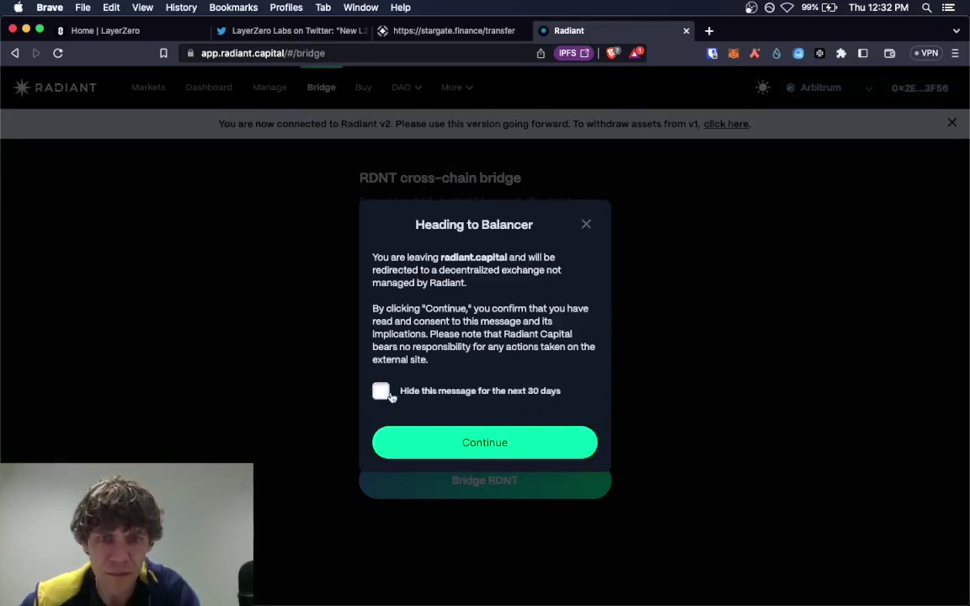
left_click(587, 227)
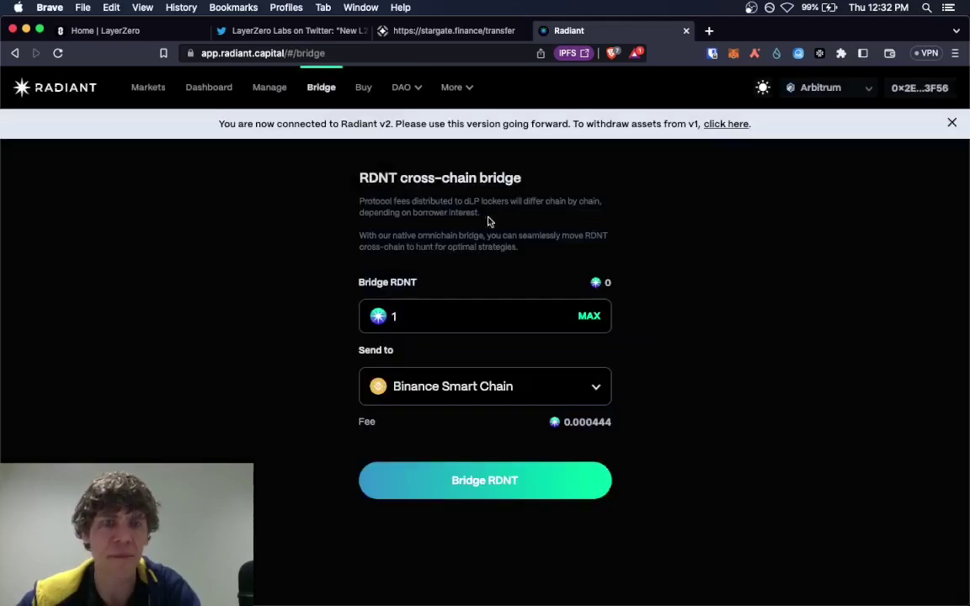
Examine the deposits, borrows and rewards on the Radiant Dashboard
left_click(215, 82)
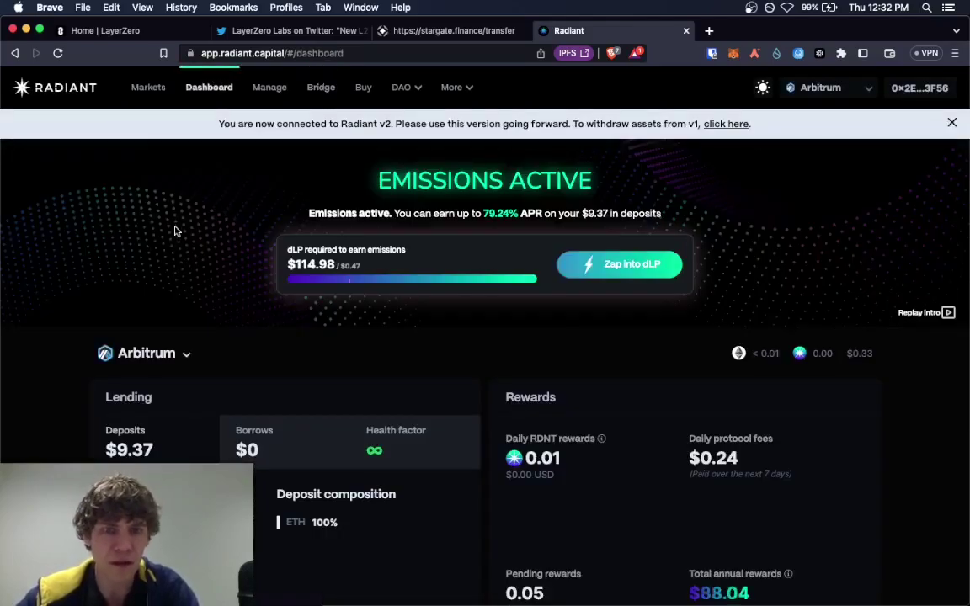
scroll(175, 231, "down", 5)
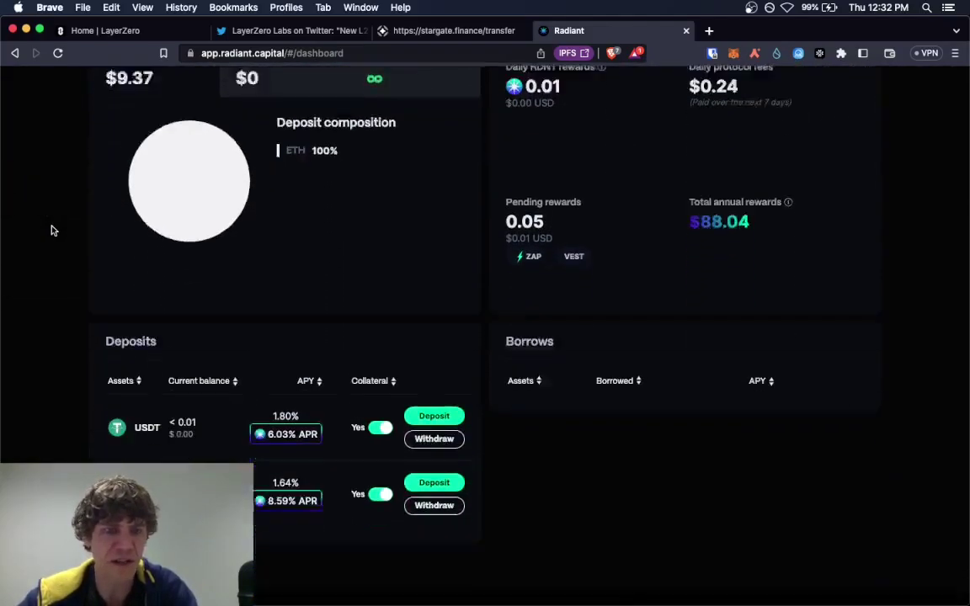
scroll(52, 230, "down", 1)
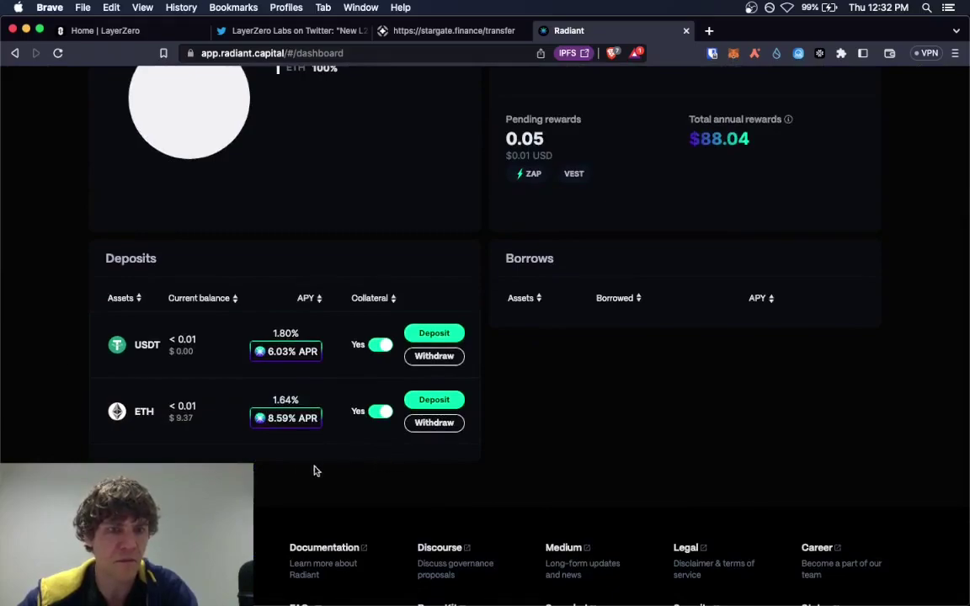
scroll(412, 500, "up", 7)
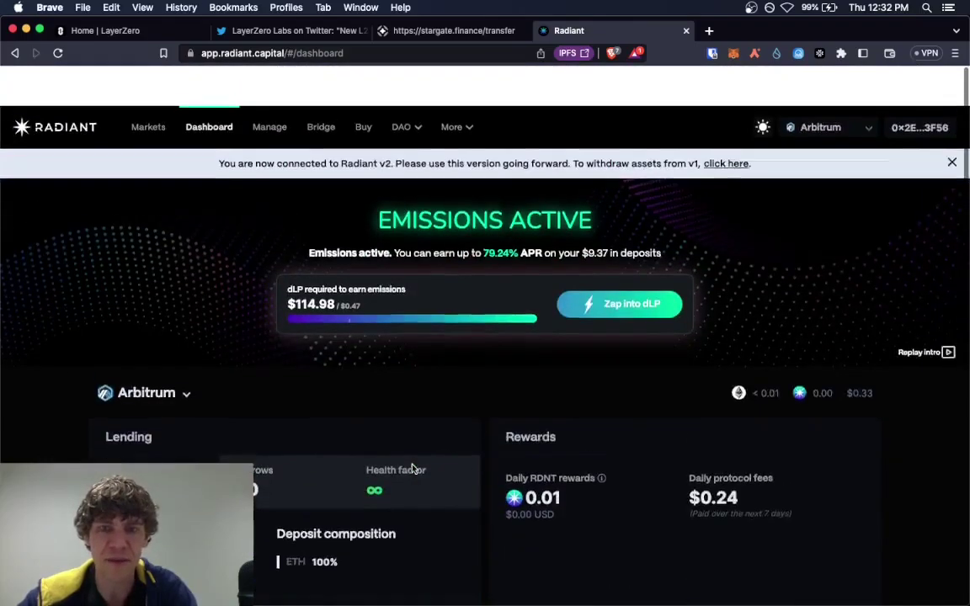
Return to the Markets page and inspect the Zap into dLP form, closing it without entering an amount
left_click(154, 87)
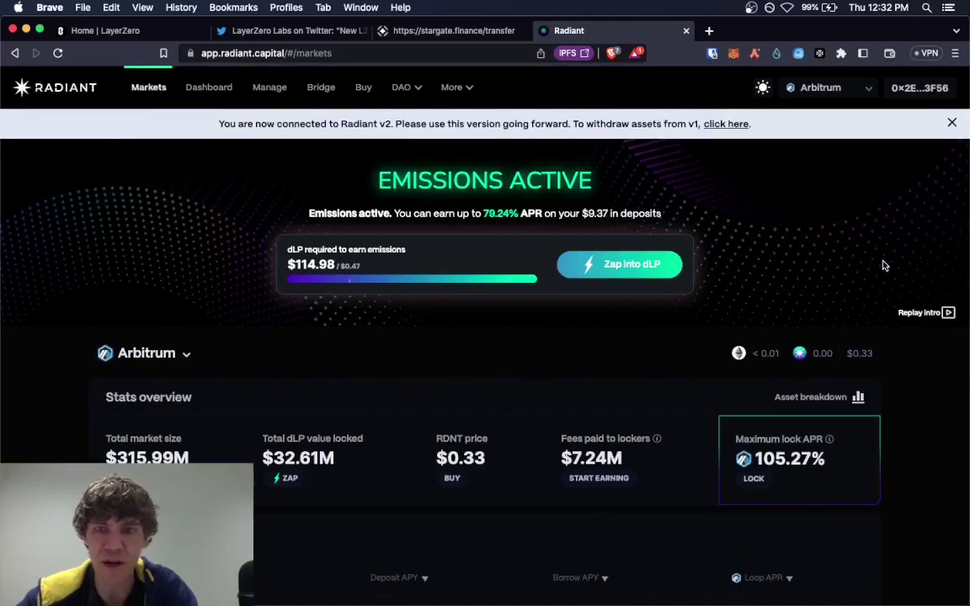
scroll(884, 266, "down", 2)
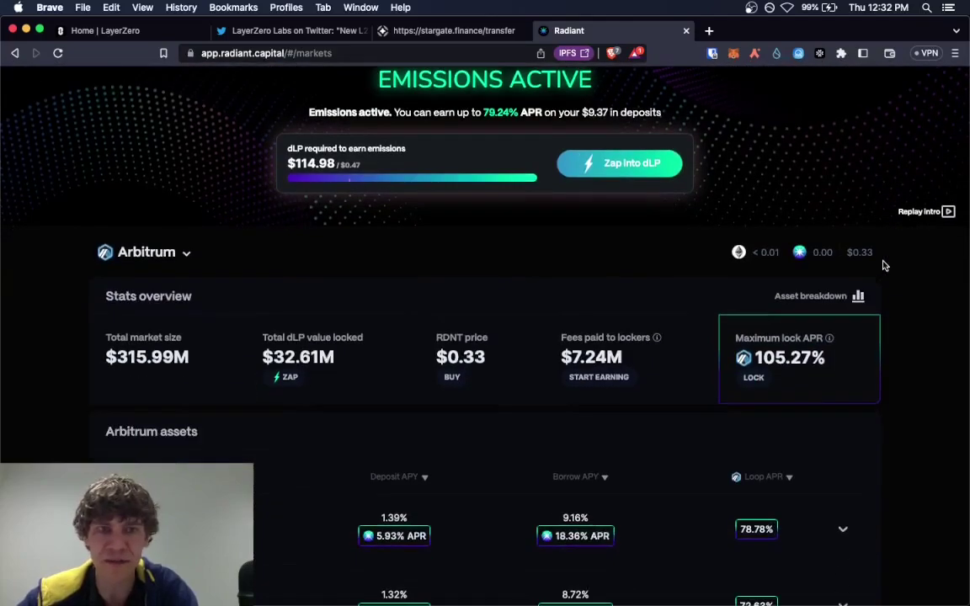
left_click(600, 173)
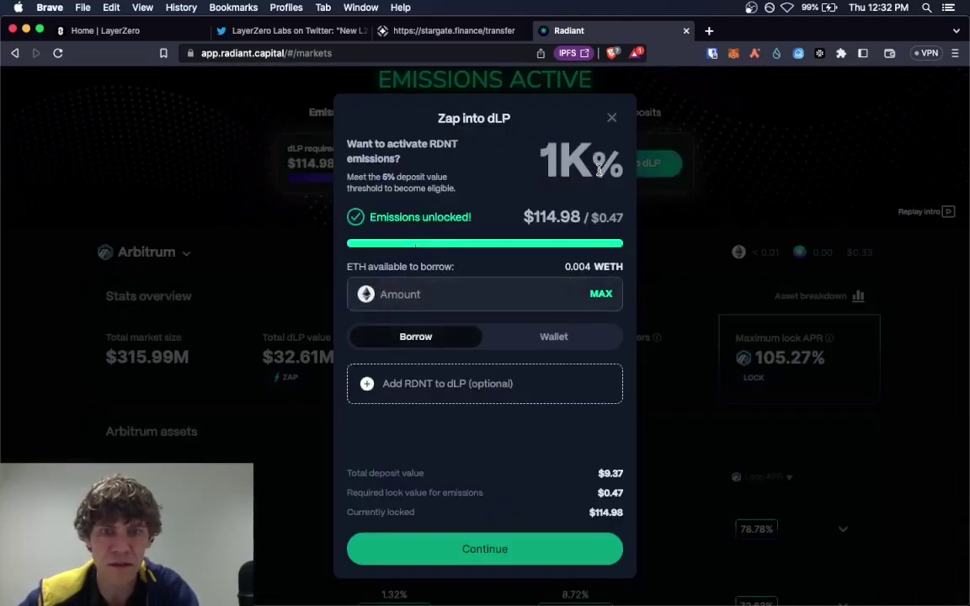
left_click(612, 119)
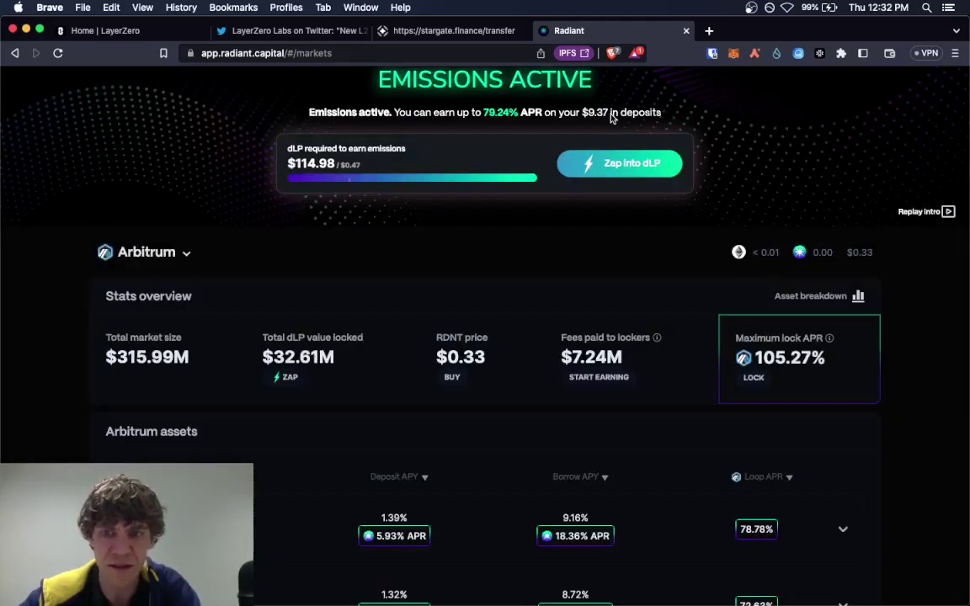
Examine the Arbitrum assets' deposit, borrow and loop rates and the explanation of the maximum lock APR
scroll(712, 254, "down", 3)
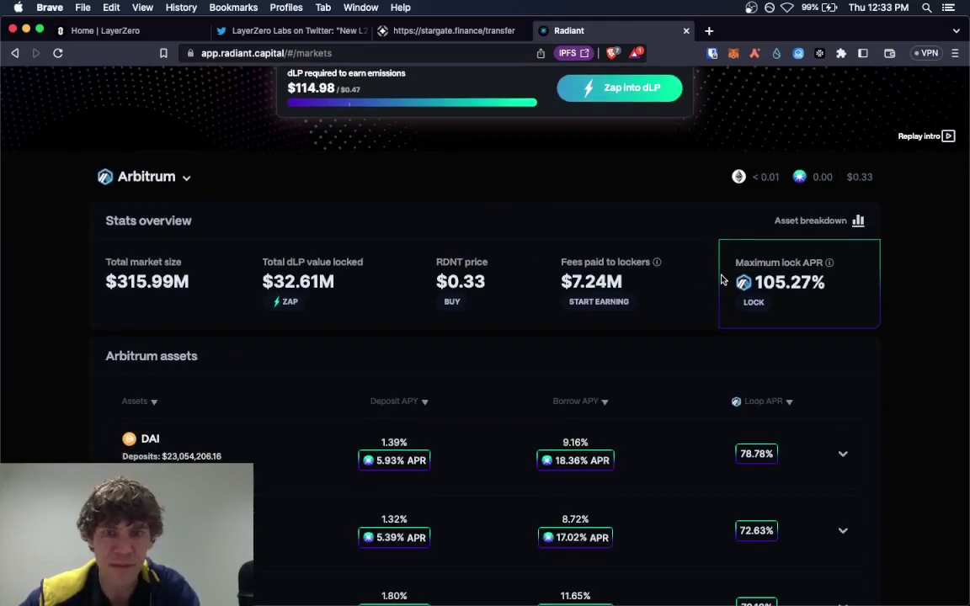
scroll(875, 305, "down", 5)
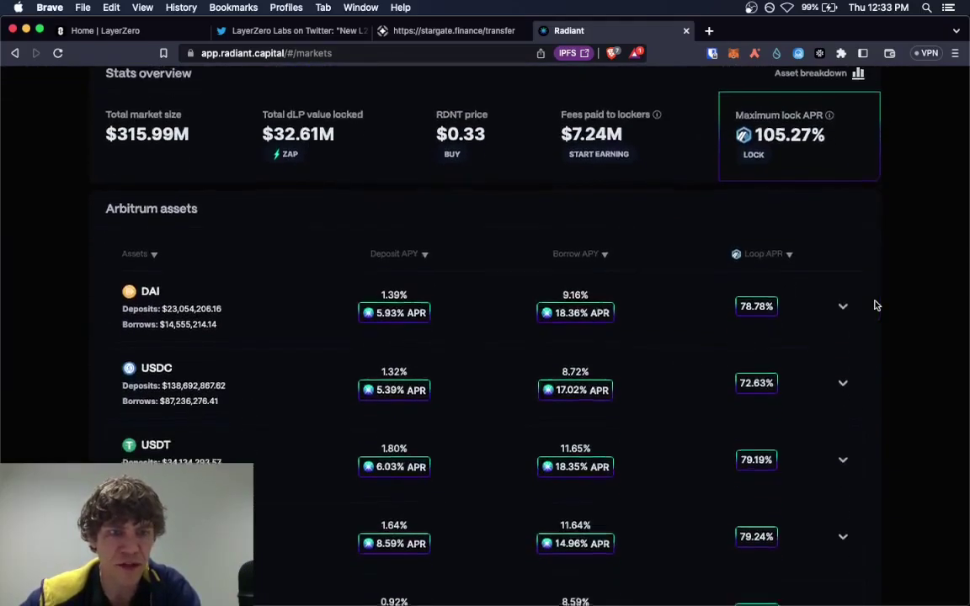
scroll(875, 306, "up", 2)
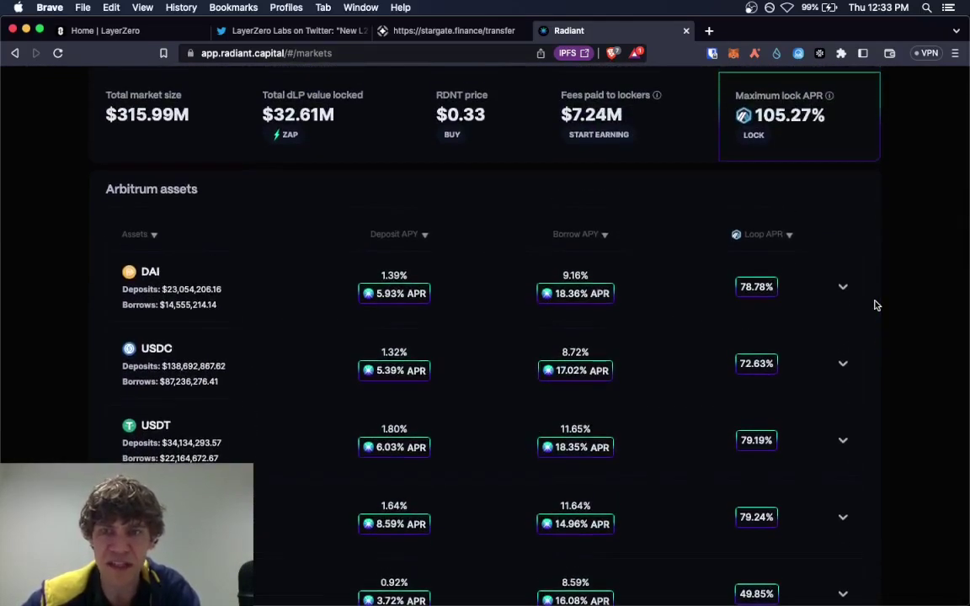
scroll(875, 305, "down", 6)
scroll(875, 305, "up", 10)
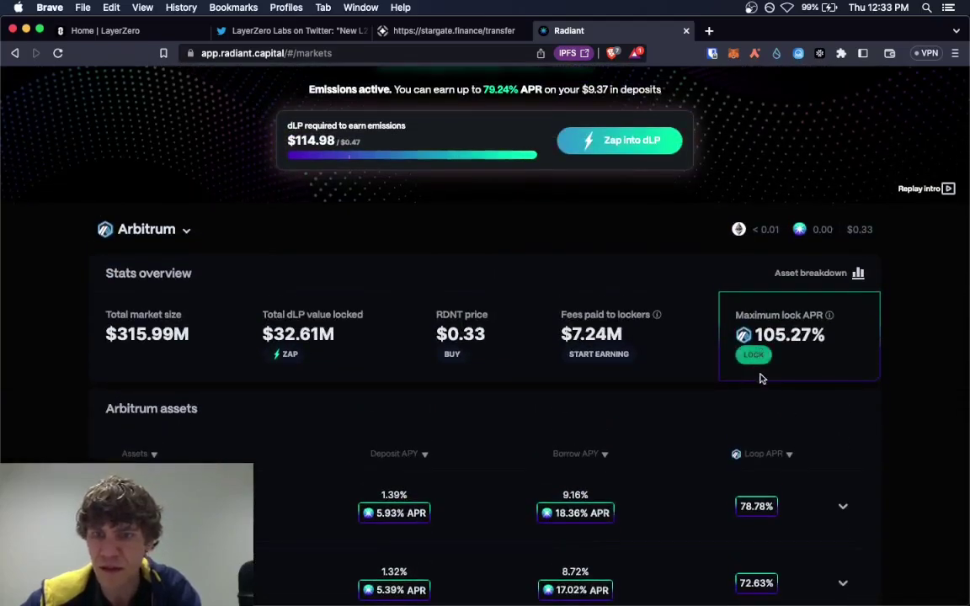
mouse_move(830, 319)
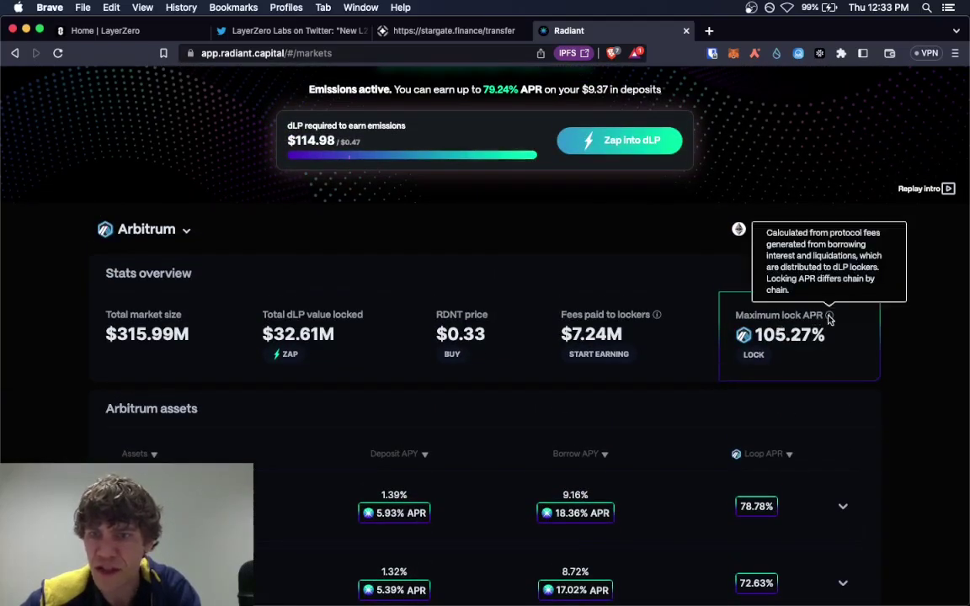
scroll(743, 292, "up", 3)
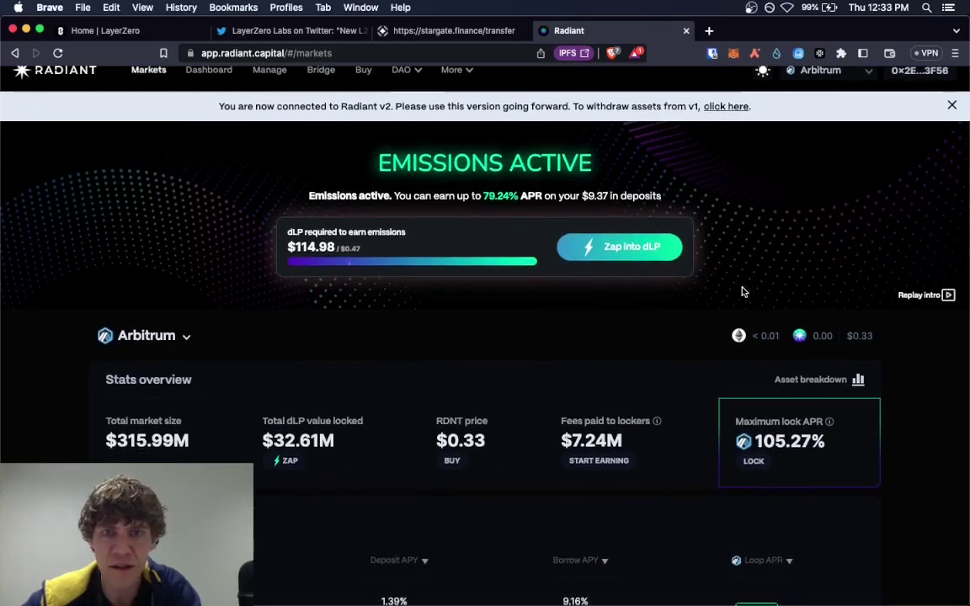
left_click(413, 74)
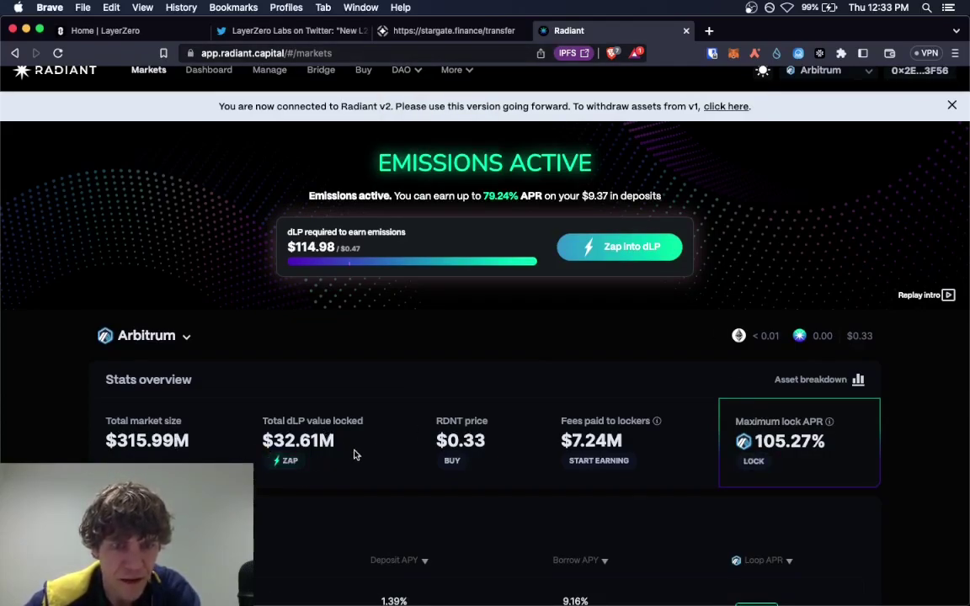
scroll(214, 244, "up", 1)
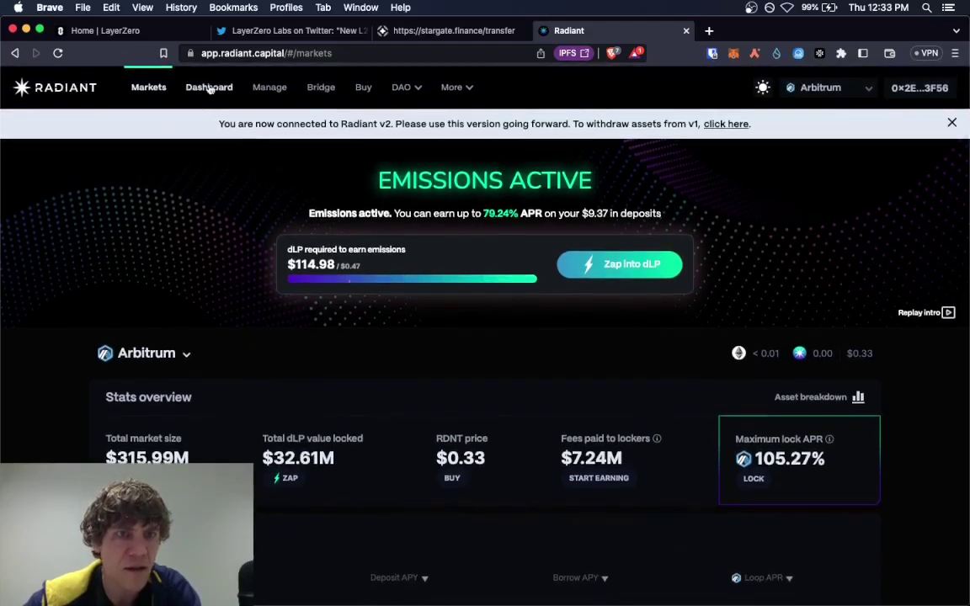
Go back to the Dashboard and review the lending position, deposit composition and pending rewards
left_click(209, 87)
scroll(155, 309, "down", 4)
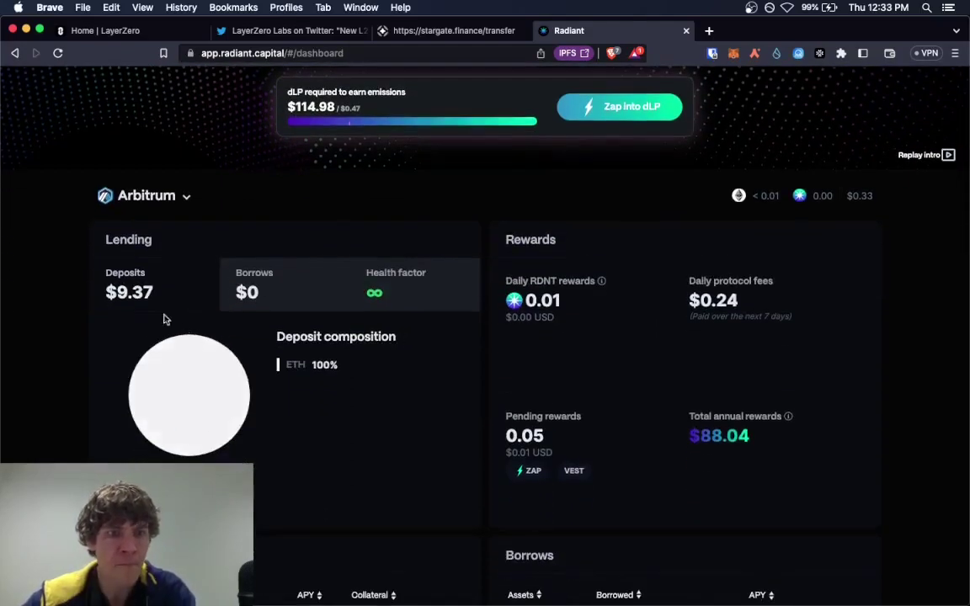
scroll(618, 221, "down", 1)
scroll(505, 185, "up", 5)
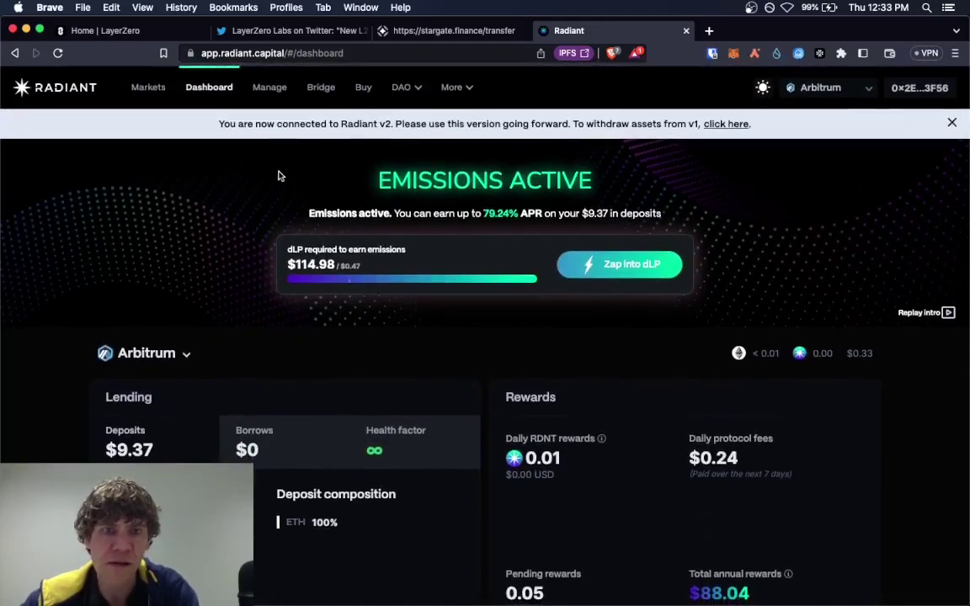
Return to the Markets page and open the dLP locking page from the maximum lock APR figure
left_click(150, 88)
scroll(382, 306, "down", 15)
scroll(381, 306, "up", 12)
scroll(381, 306, "up", 1)
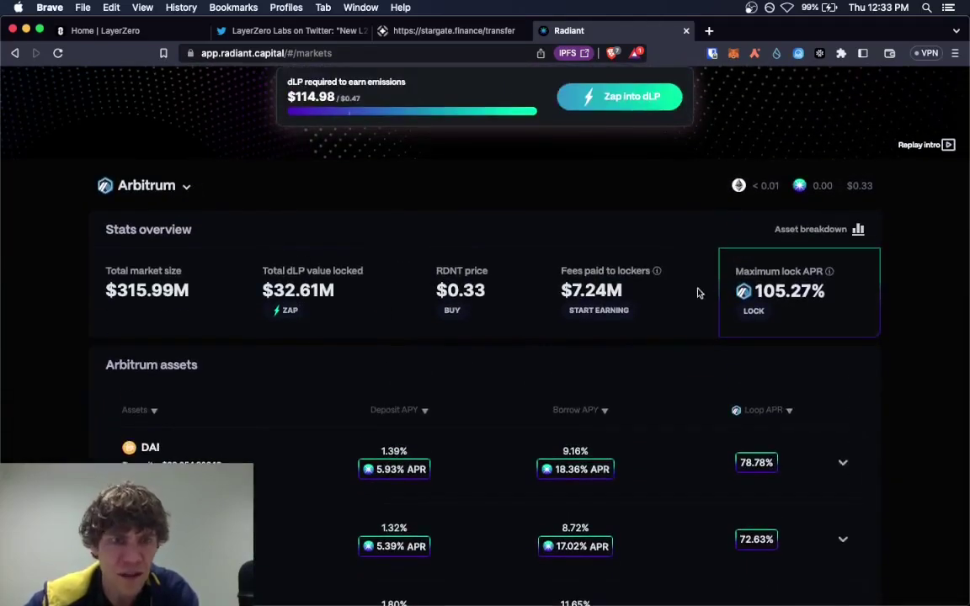
left_click(755, 312)
Examine the locked dLP, platform revenue, lock lengths, vesting overview and bounties on the Manage page
scroll(782, 234, "down", 3)
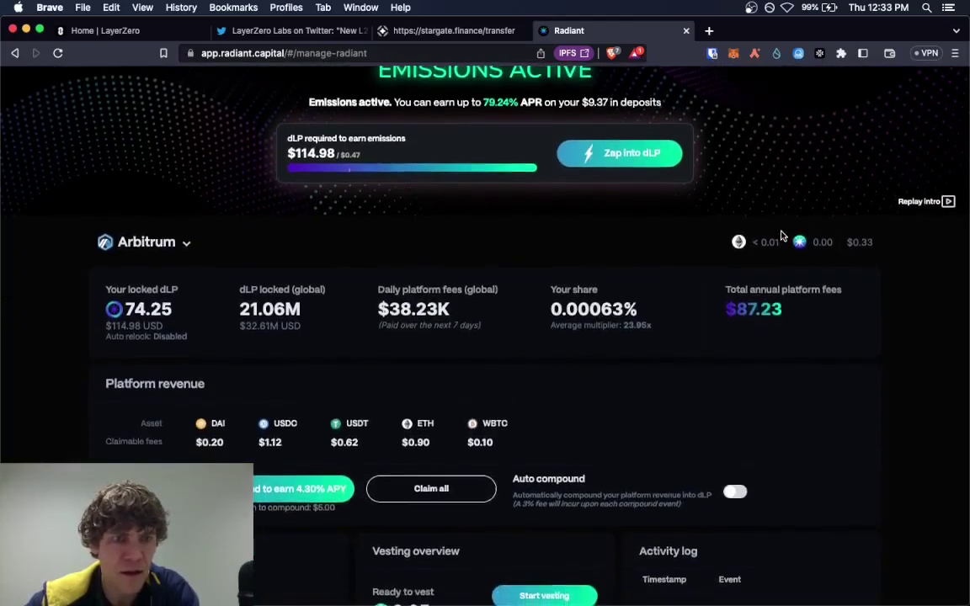
scroll(782, 234, "down", 3)
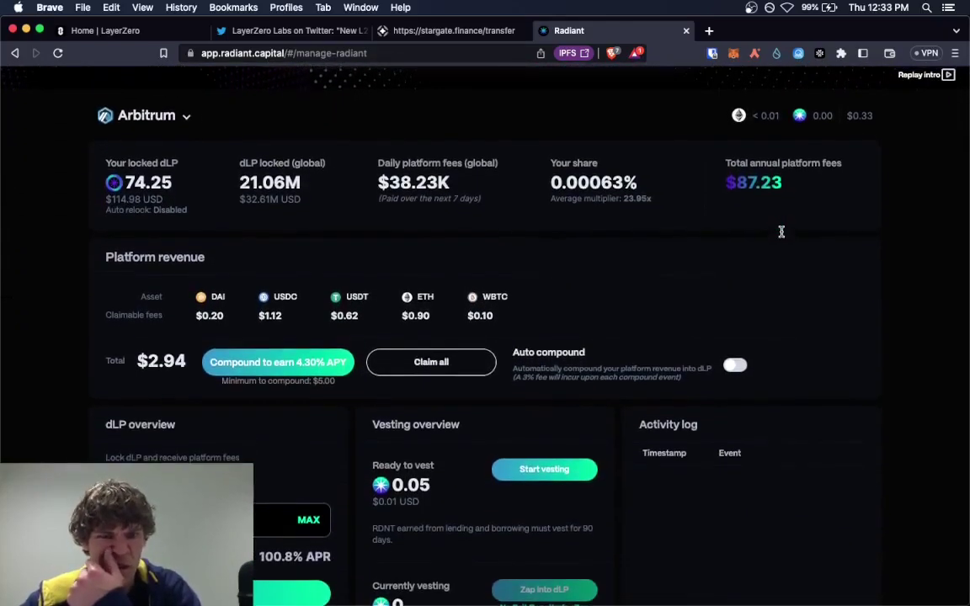
scroll(782, 234, "down", 6)
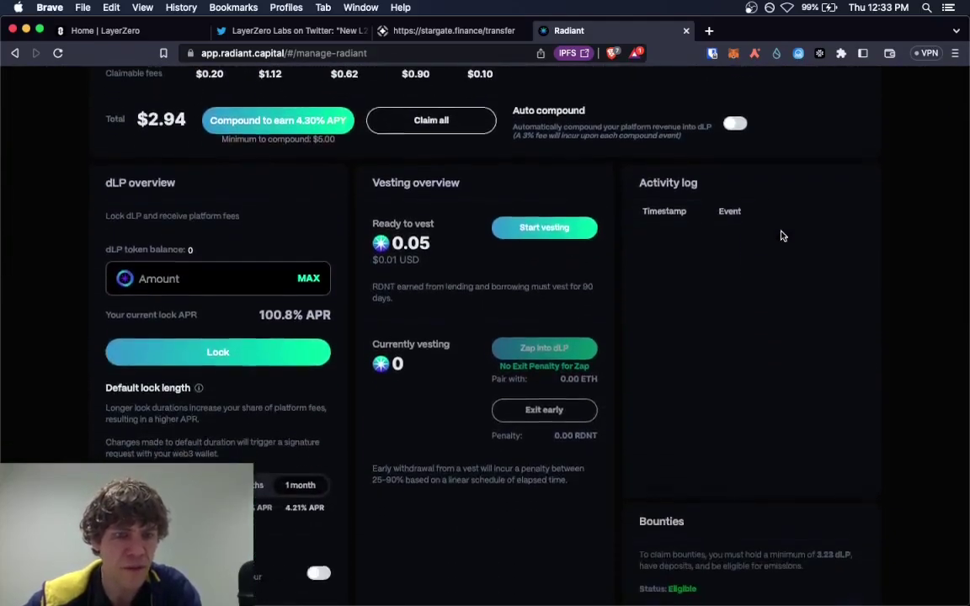
scroll(782, 234, "down", 9)
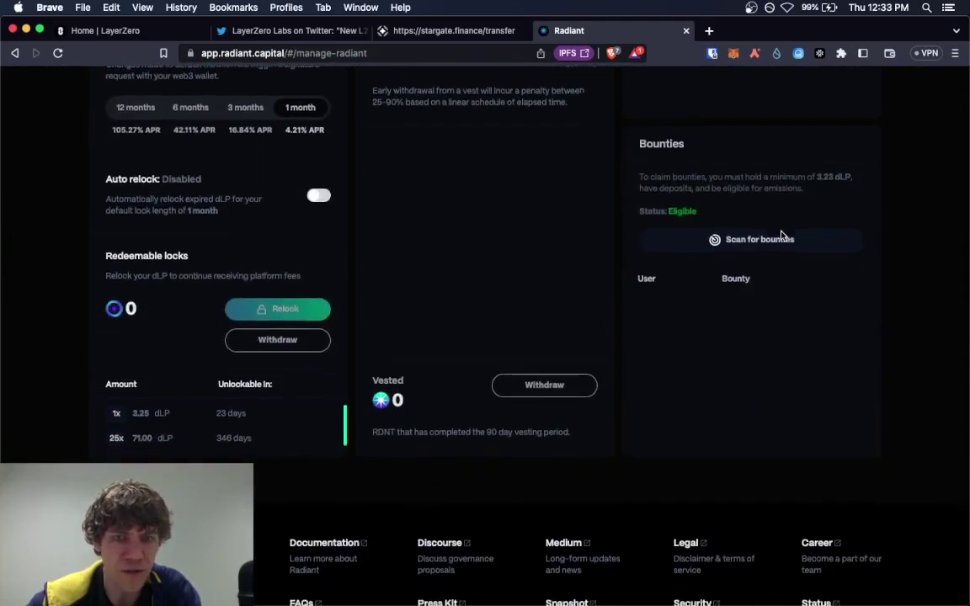
scroll(782, 234, "up", 15)
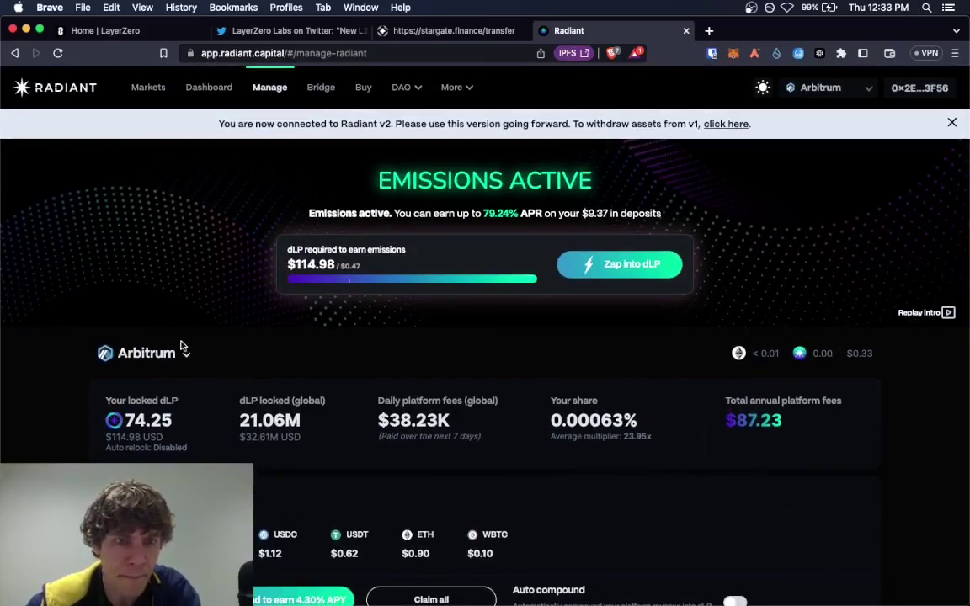
scroll(295, 341, "down", 3)
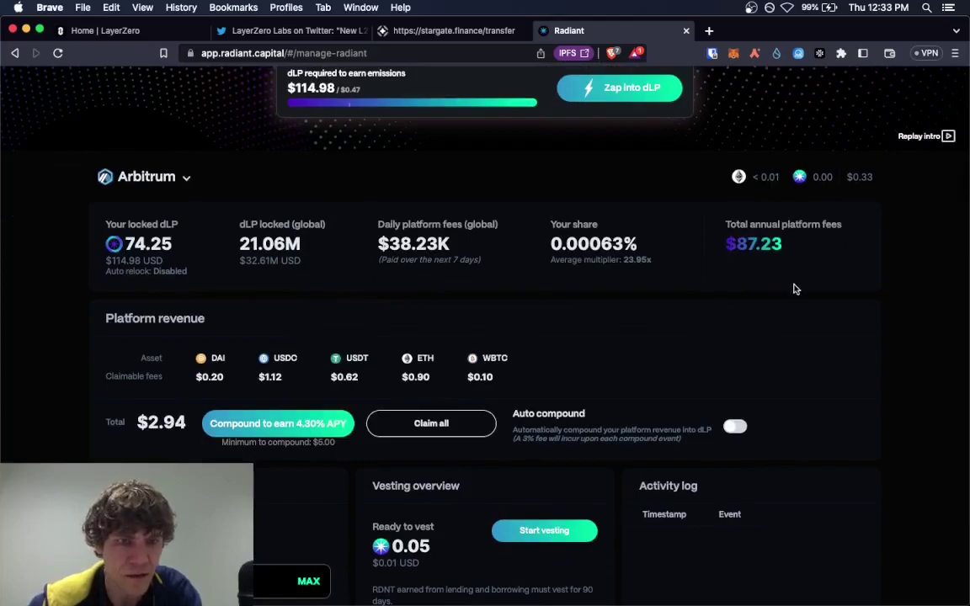
scroll(851, 276, "up", 1)
scroll(851, 275, "down", 1)
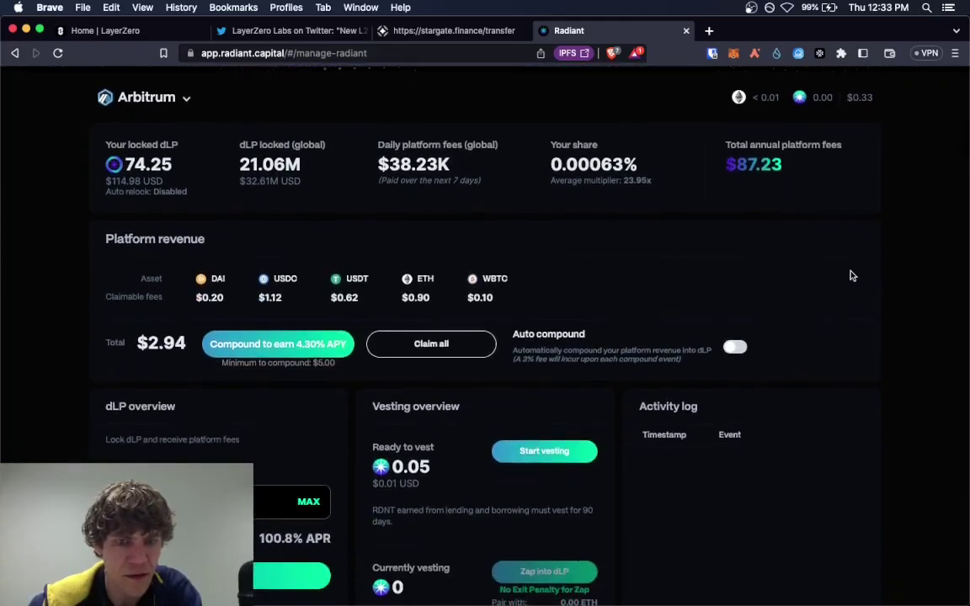
scroll(851, 276, "up", 5)
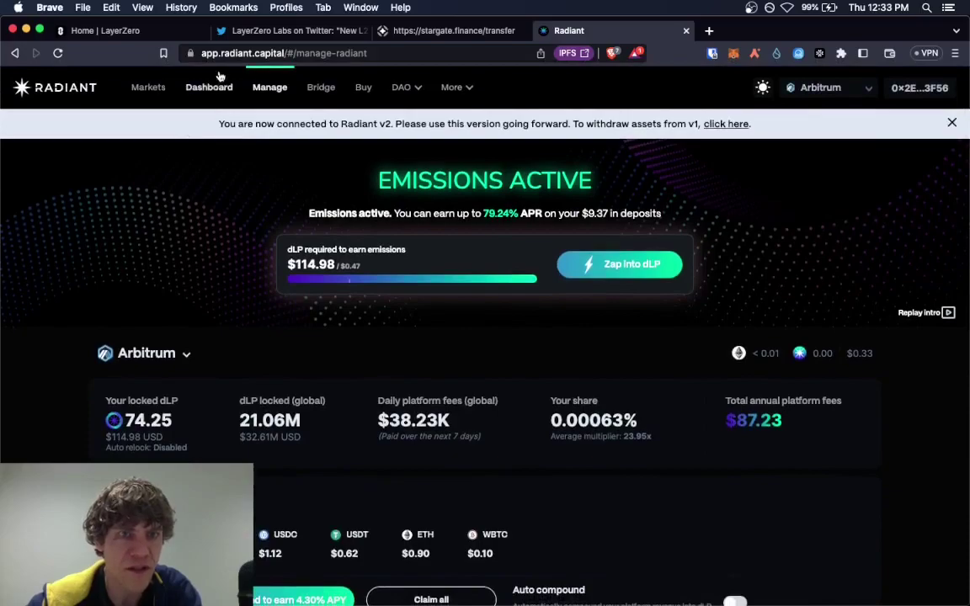
Open the Dashboard and review the USDT and ETH deposits alongside the borrows
left_click(461, 89)
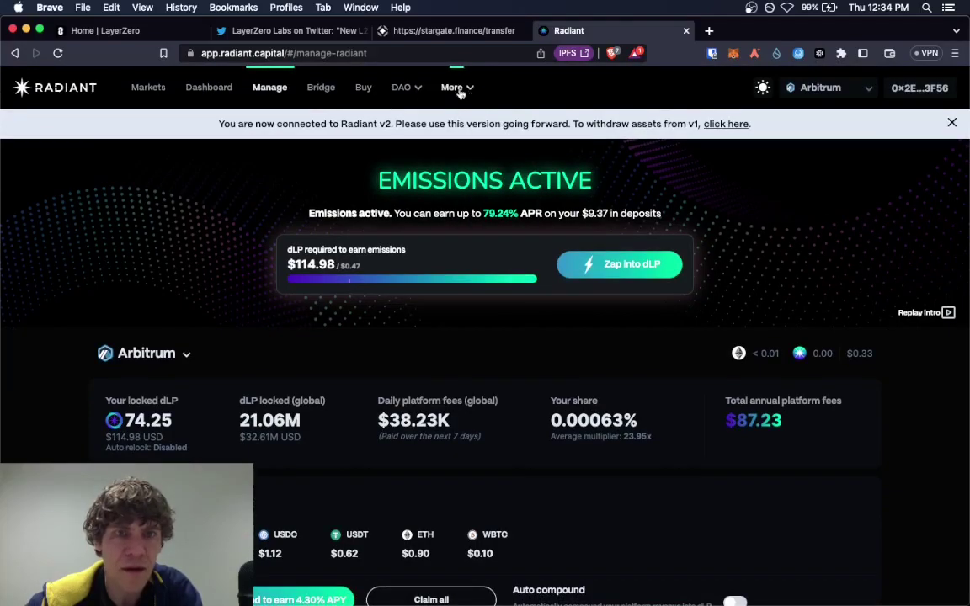
left_click(213, 89)
scroll(114, 302, "down", 10)
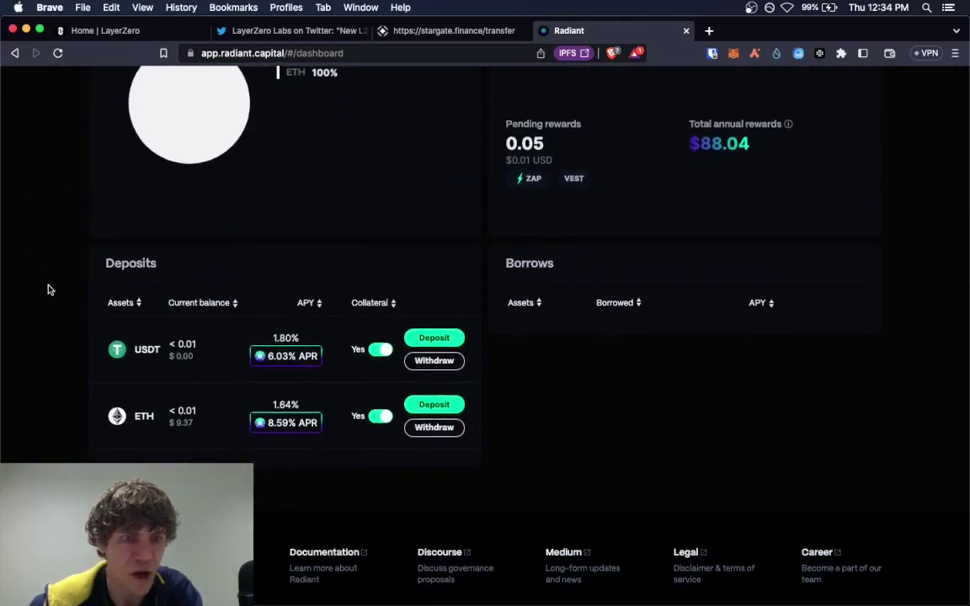
Switch to Stargate, set the transfer's source network to Arbitrum and connect the MetaMask wallet to show the source token balances
left_click(433, 33)
left_click(580, 246)
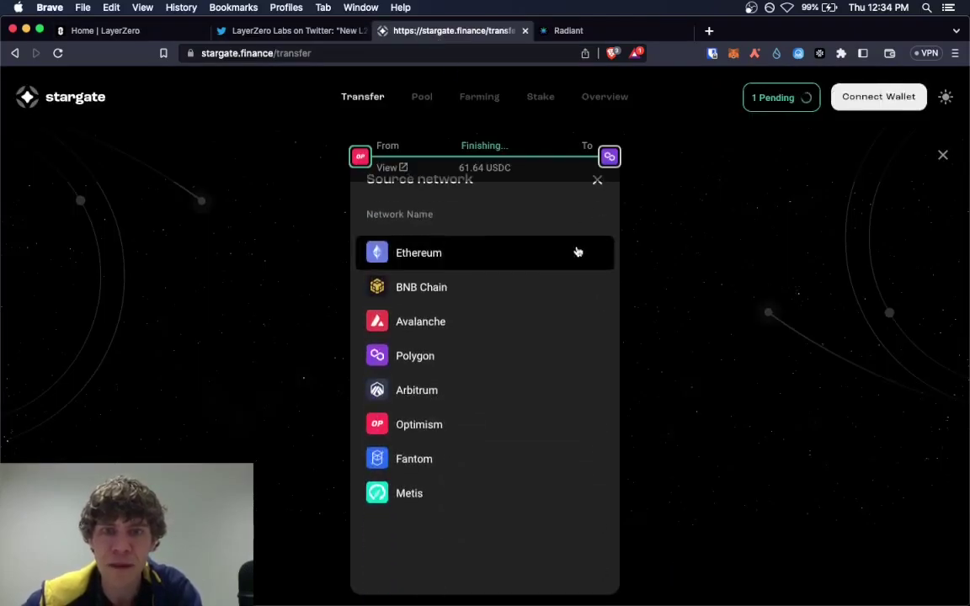
left_click(431, 391)
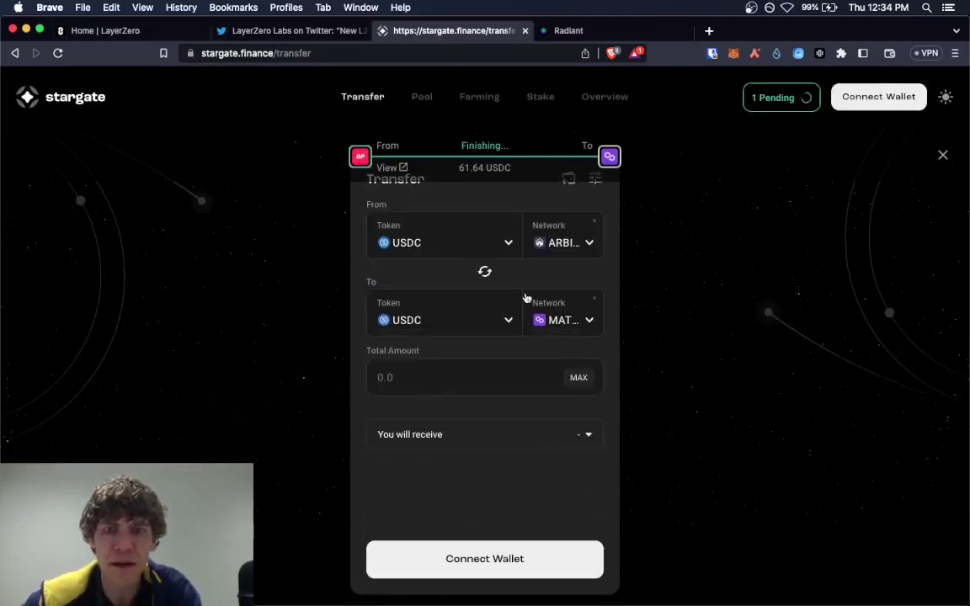
left_click(500, 244)
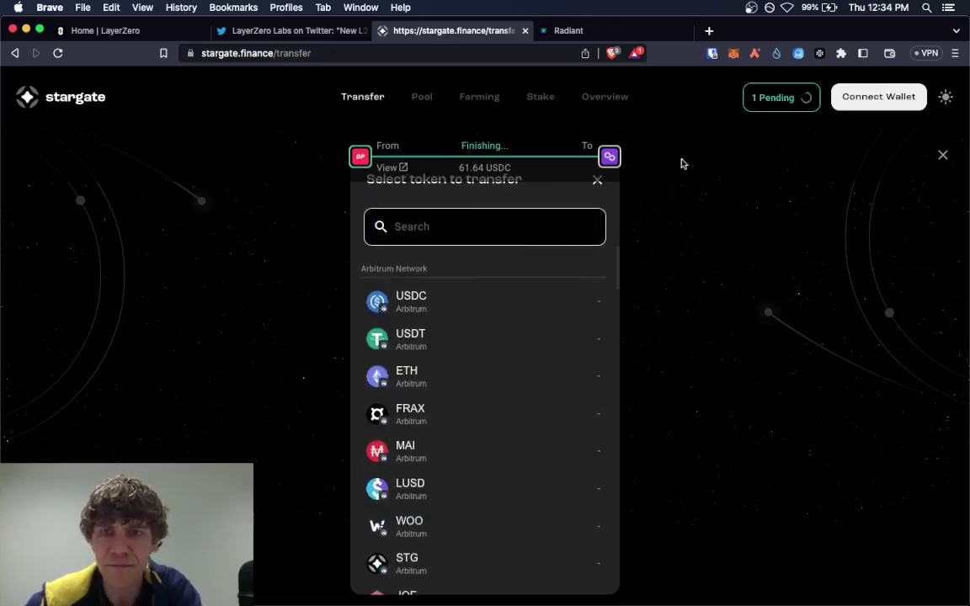
left_click(907, 113)
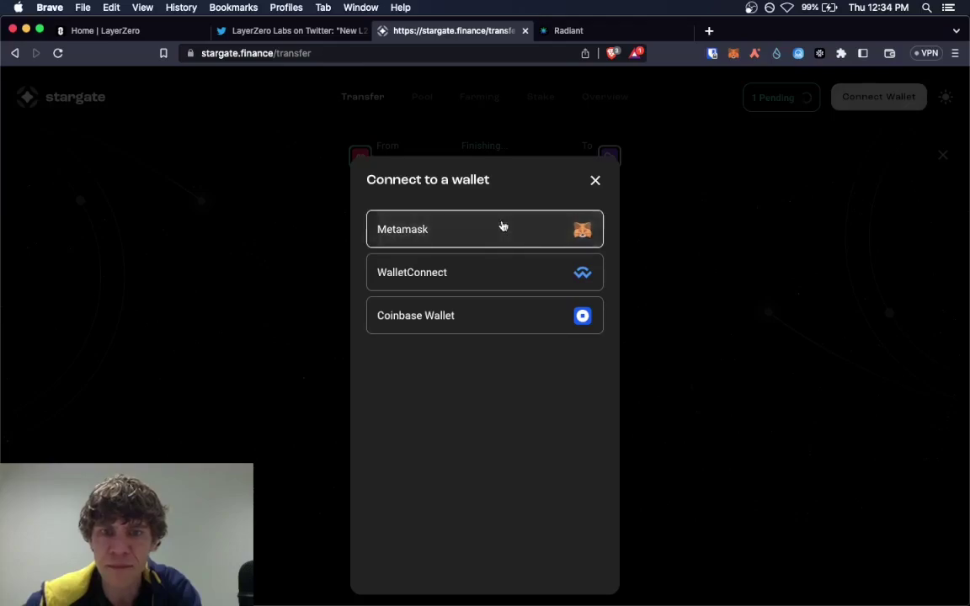
left_click(502, 224)
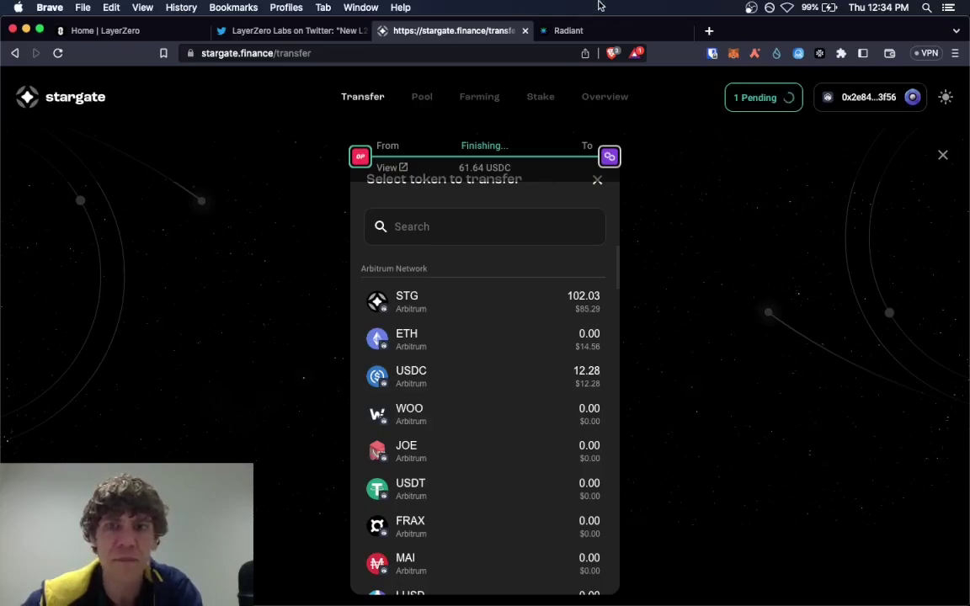
Return to Radiant's Markets page and open the USDC asset page from the Arbitrum assets
left_click(595, 27)
scroll(18, 178, "up", 5)
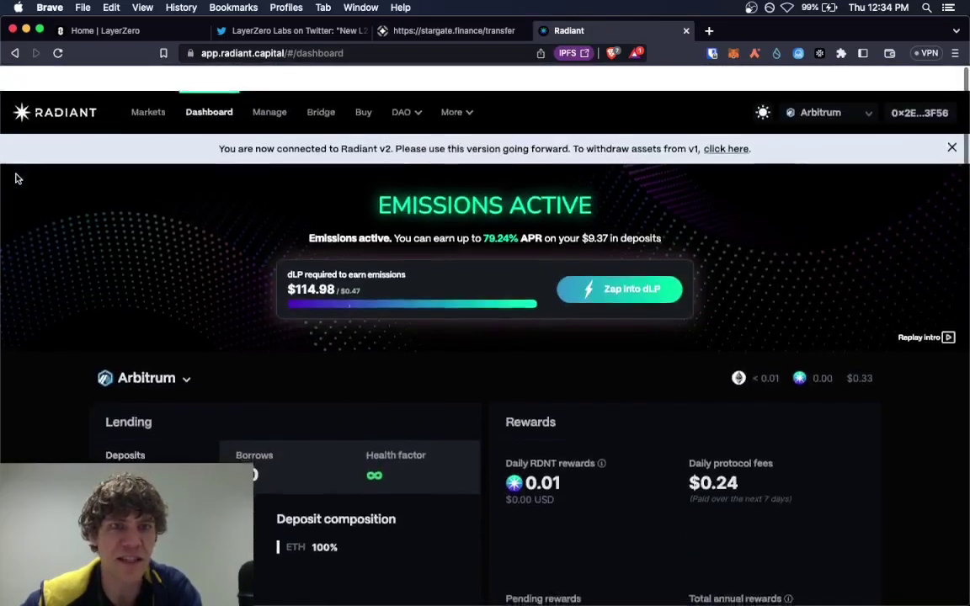
left_click(146, 89)
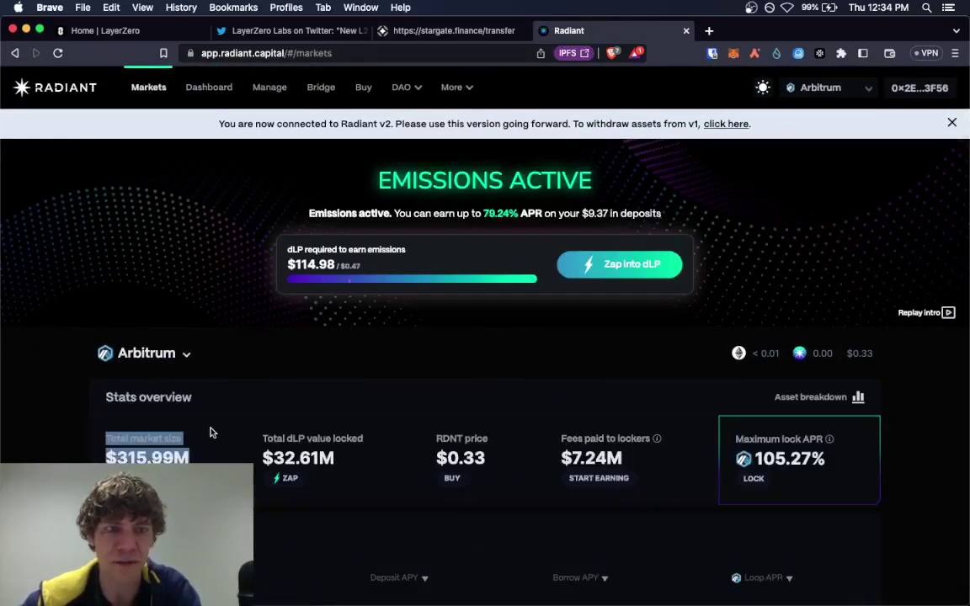
scroll(210, 431, "down", 10)
scroll(210, 430, "up", 3)
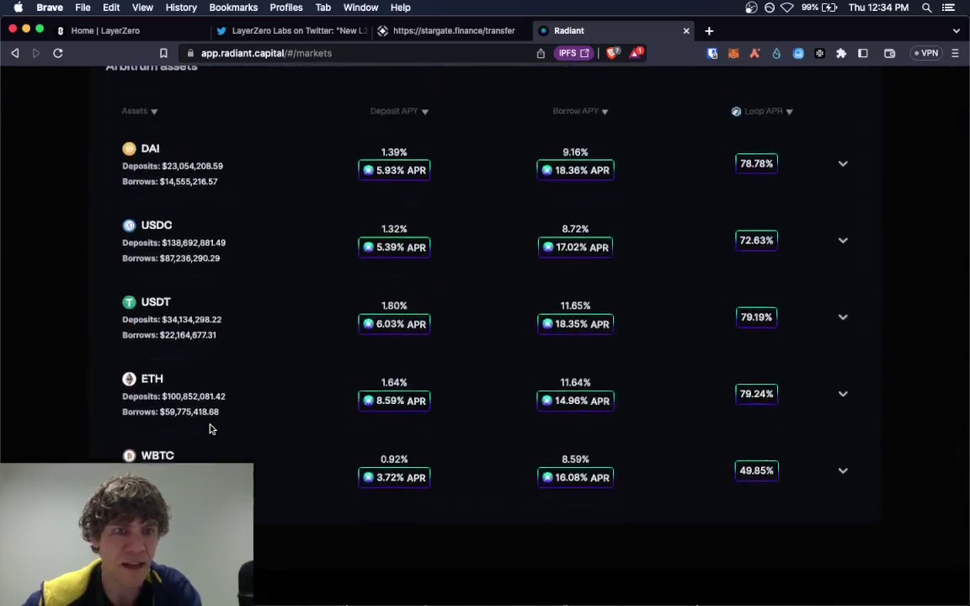
left_click(792, 244)
scroll(793, 245, "down", 4)
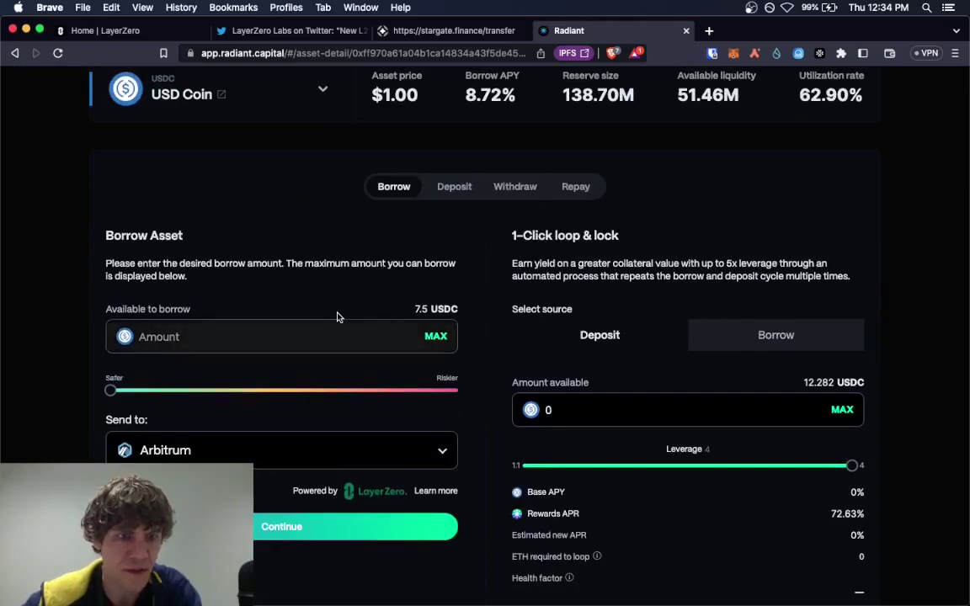
Prepare a deposit of the maximum available amount, 12.282 USDC, and continue to its overview
left_click(455, 187)
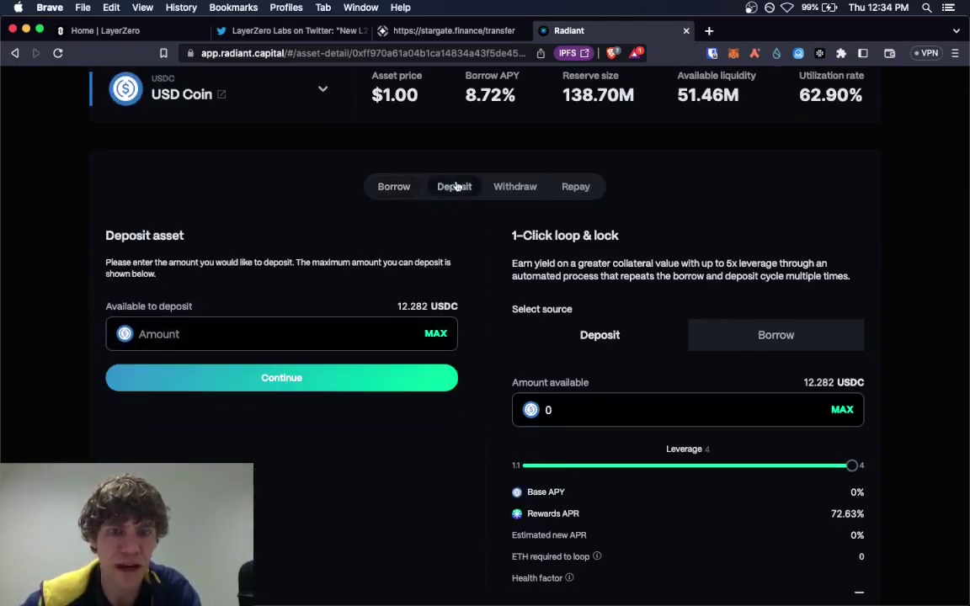
left_click(436, 334)
left_click(400, 380)
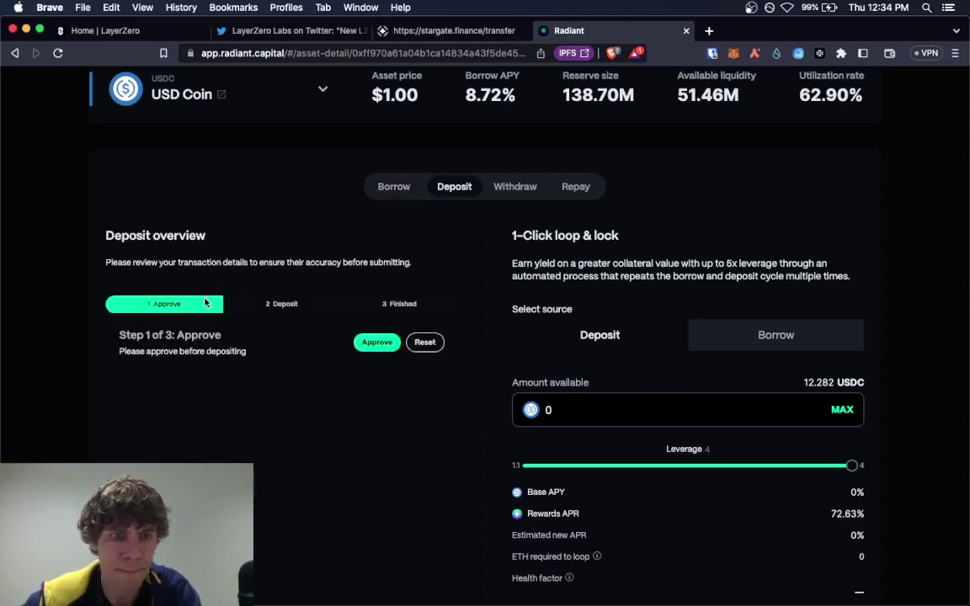
Approve Radiant's USDC spending in MetaMask with the maximum custom spending cap of 12.282083
left_click(395, 345)
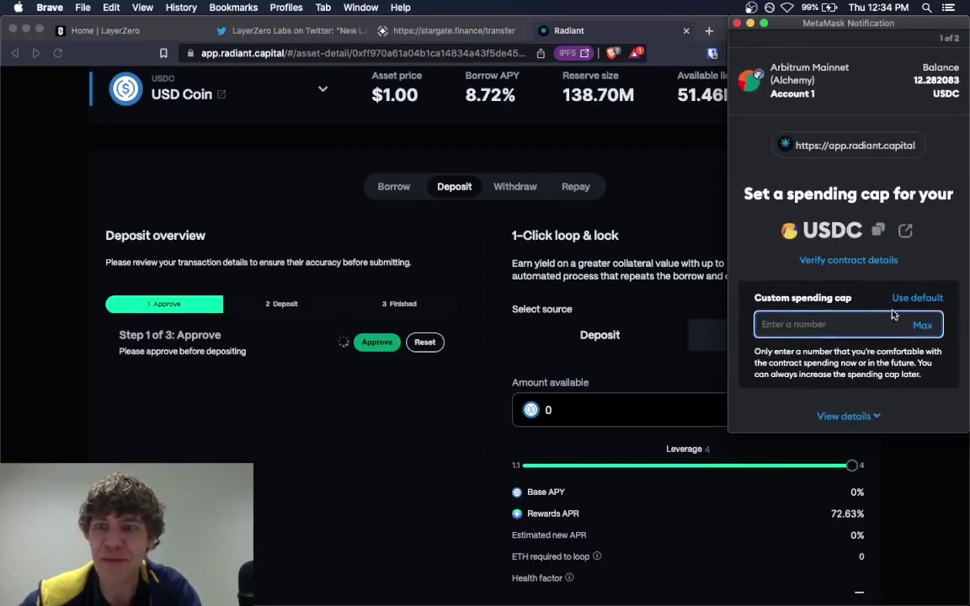
left_click(923, 324)
scroll(923, 327, "down", 1)
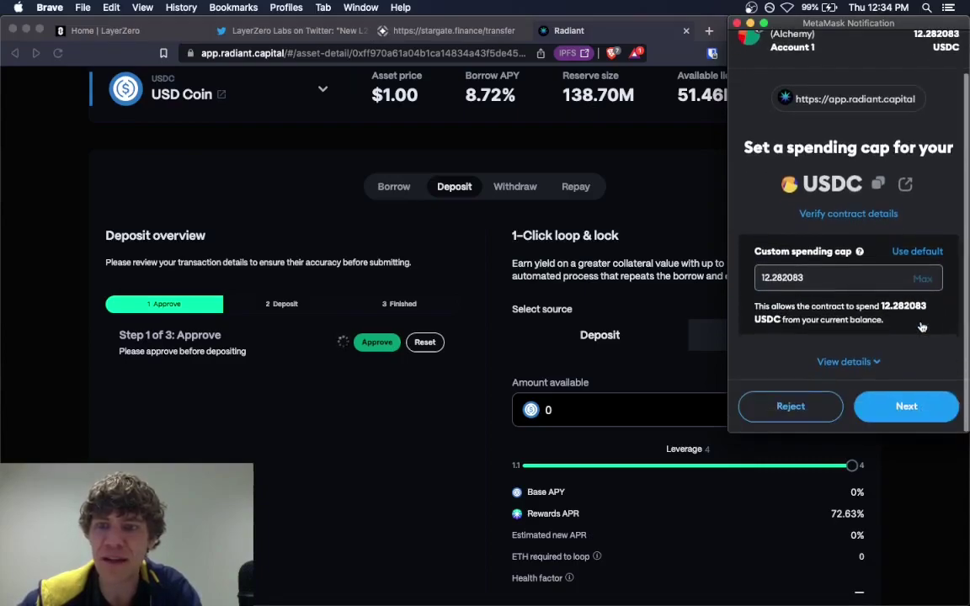
left_click(907, 413)
left_click(907, 425)
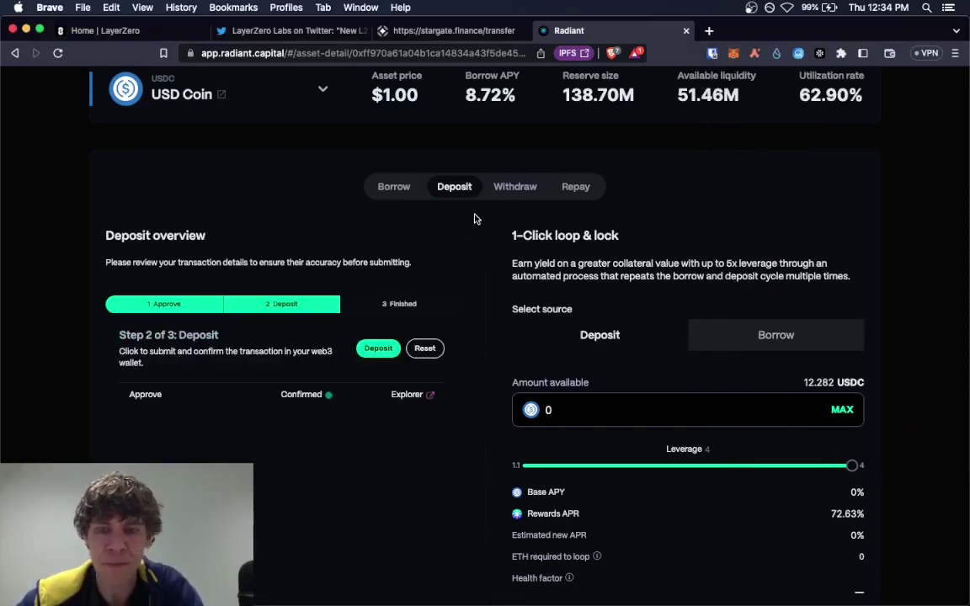
Examine the 1-Click loop & lock terms, the eligibility notice and the USDC overview and liquidation stats
scroll(475, 219, "down", 5)
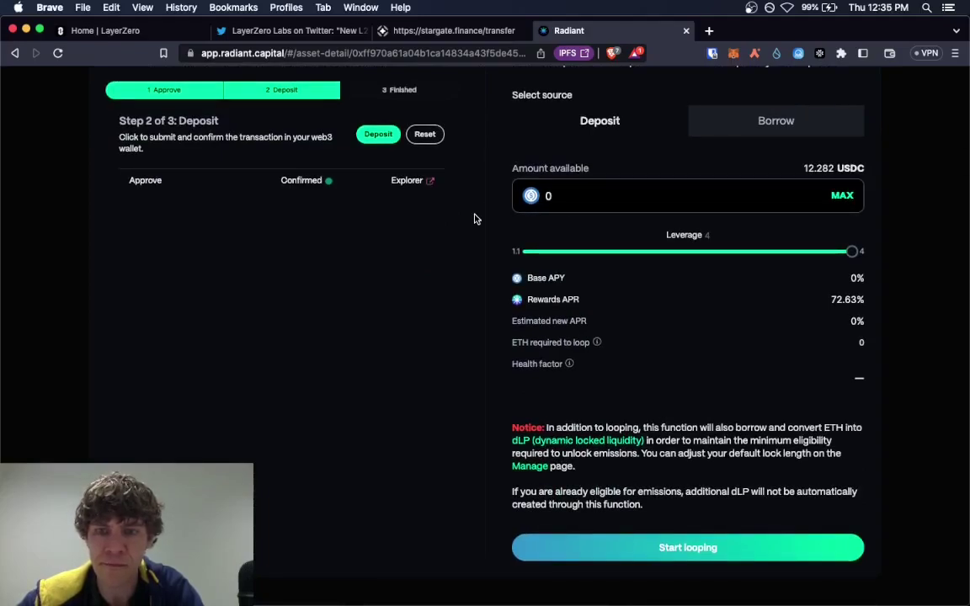
scroll(471, 326, "up", 10)
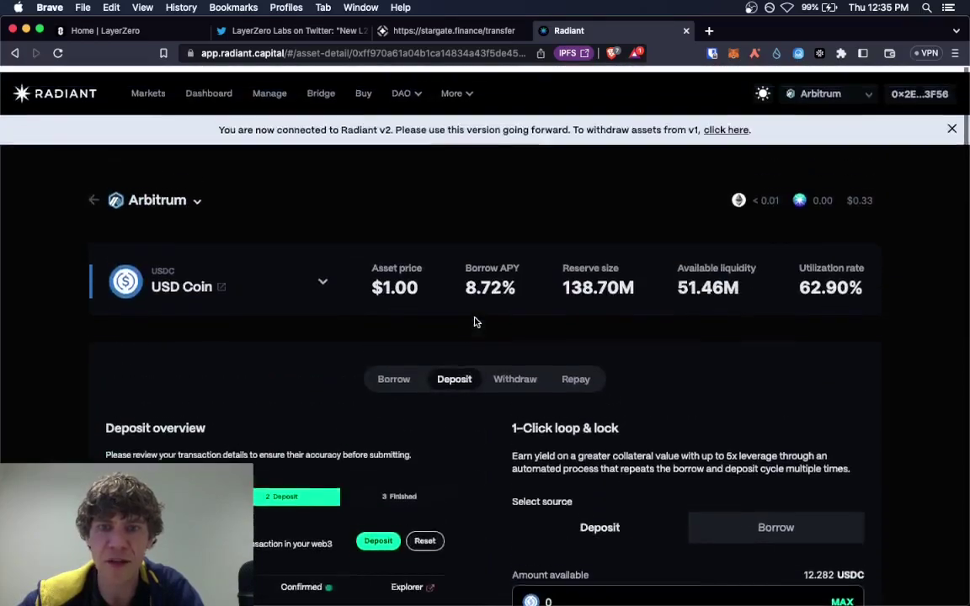
scroll(663, 411, "down", 3)
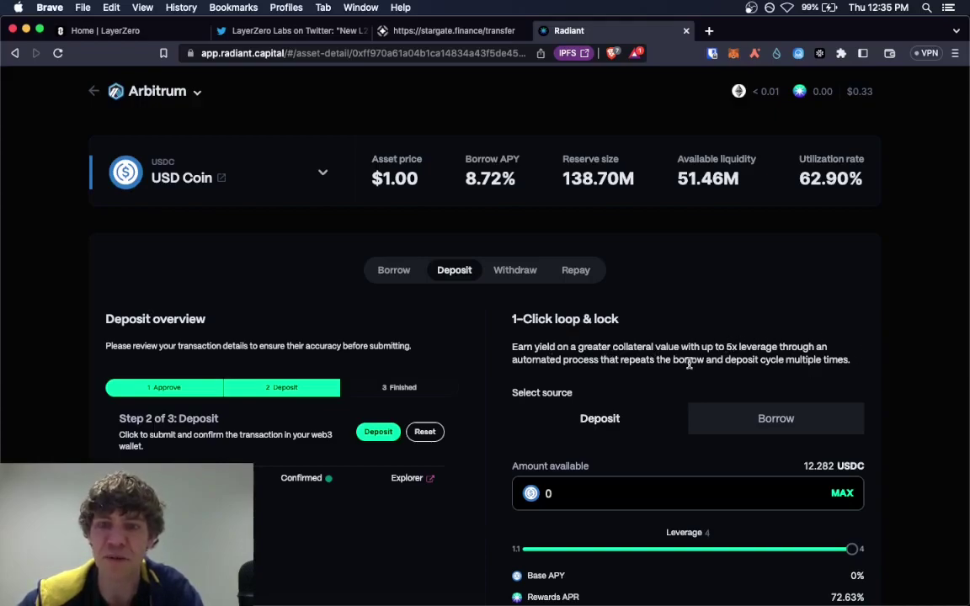
scroll(869, 356, "down", 8)
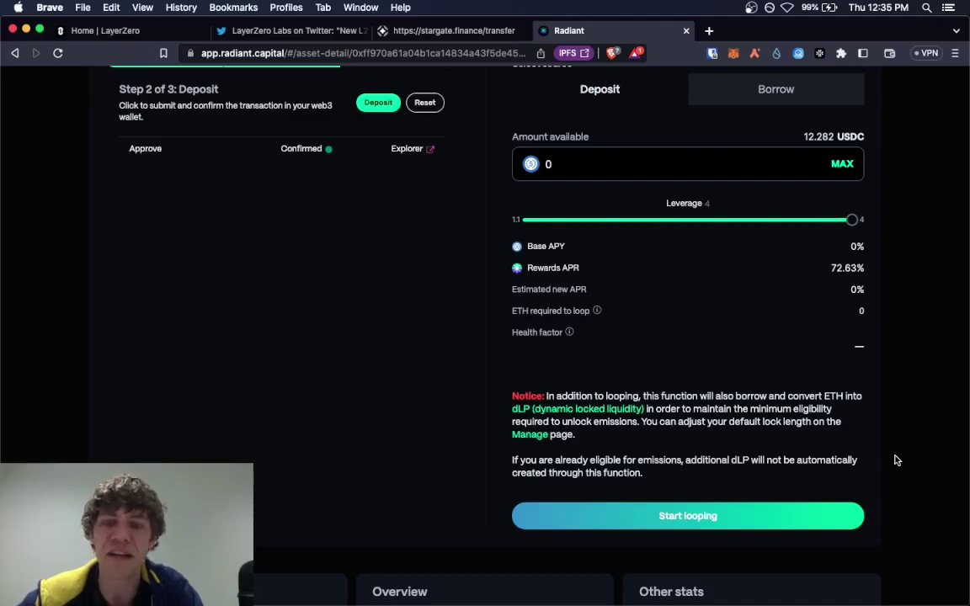
scroll(897, 460, "down", 5)
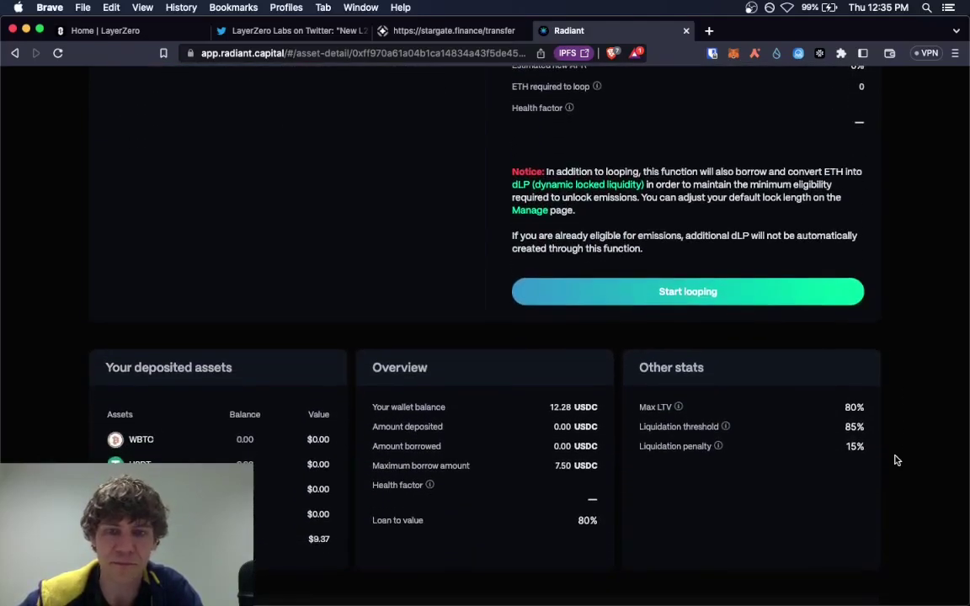
scroll(897, 466, "up", 10)
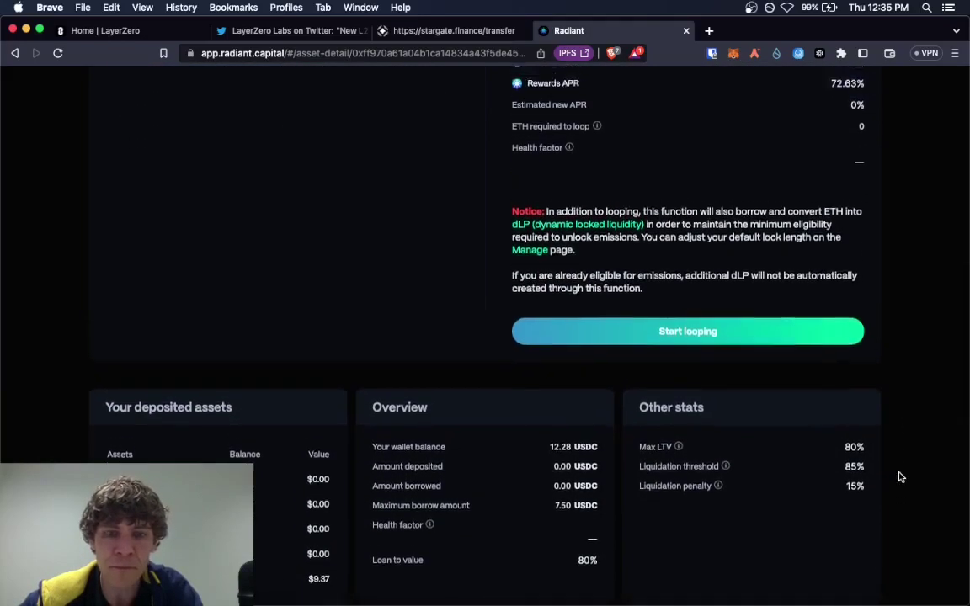
Submit the approved USDC deposit and confirm the transaction in MetaMask
scroll(264, 450, "down", 3)
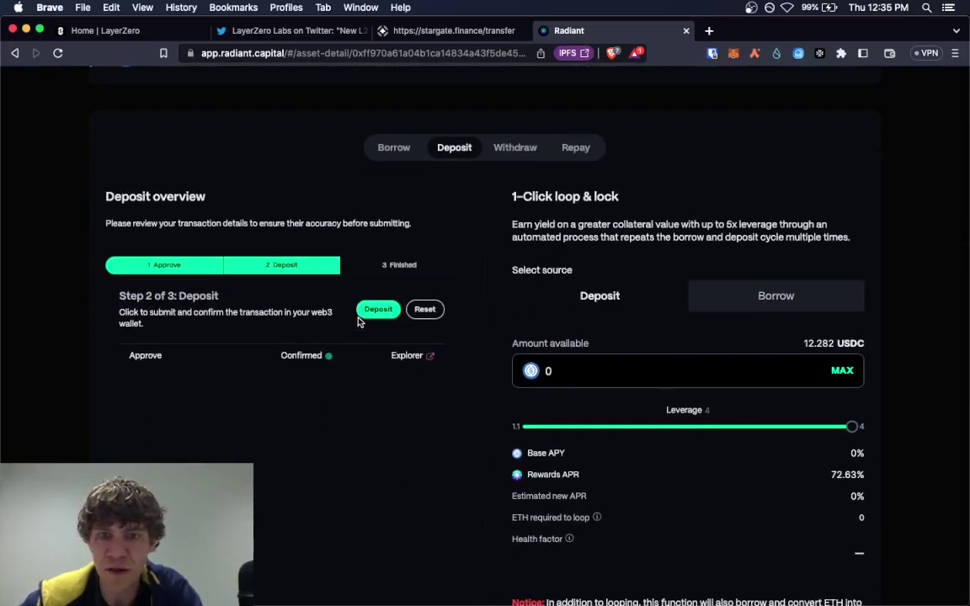
left_click(390, 311)
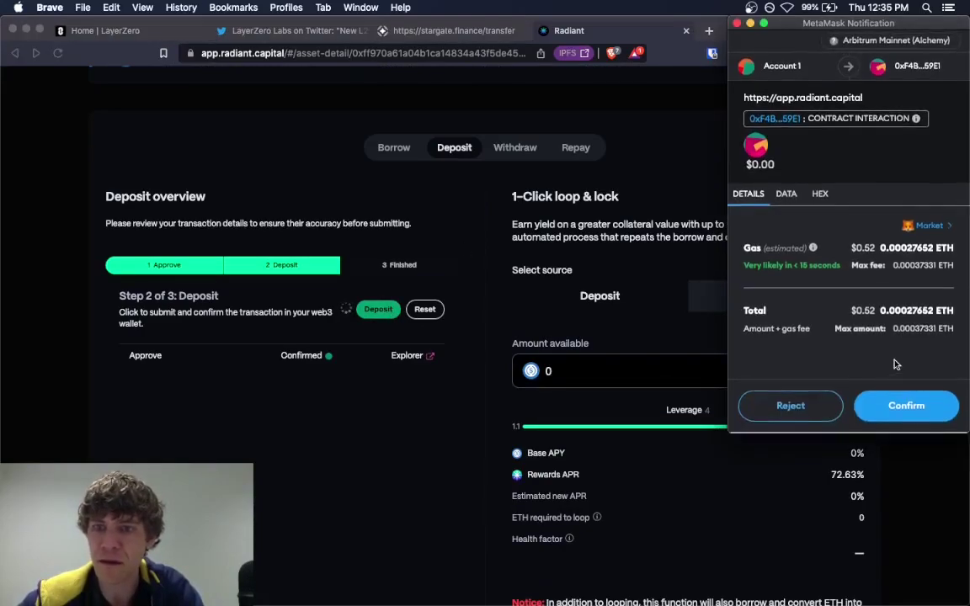
left_click(928, 413)
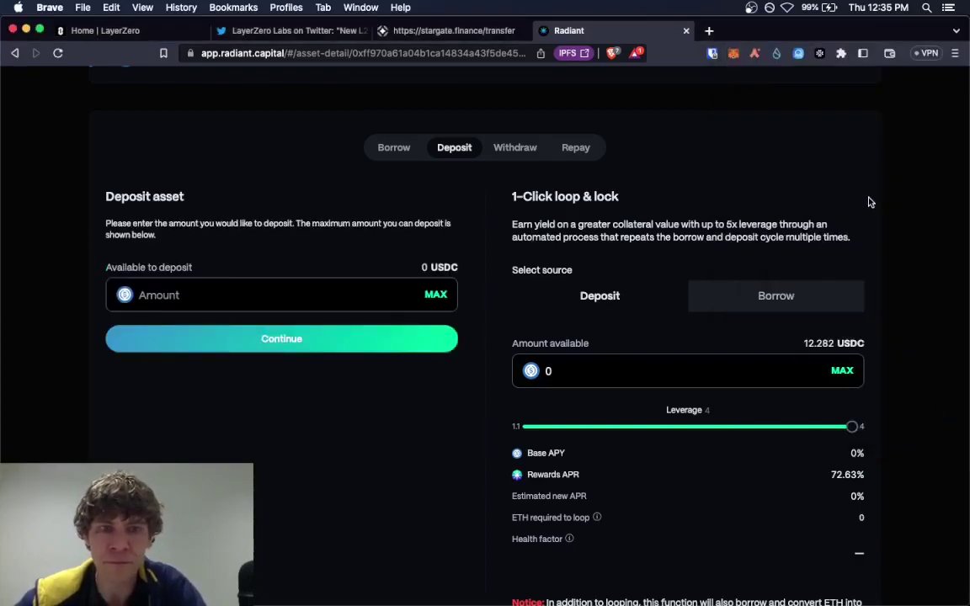
scroll(871, 202, "down", 3)
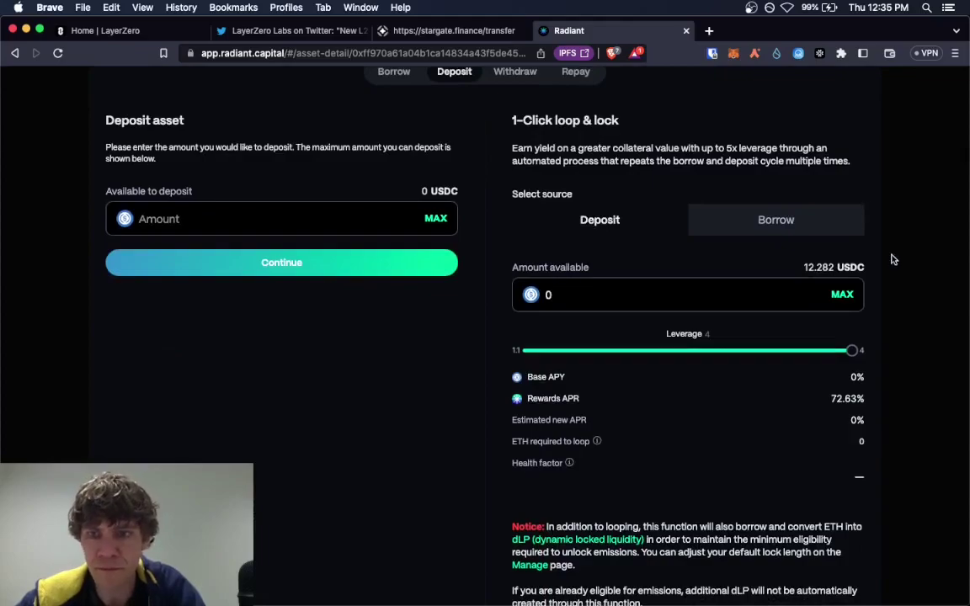
Set the 1-Click loop & lock amount to the maximum 12.282083 USDC at leverage 4 and start looping
scroll(894, 260, "up", 1)
scroll(893, 260, "down", 3)
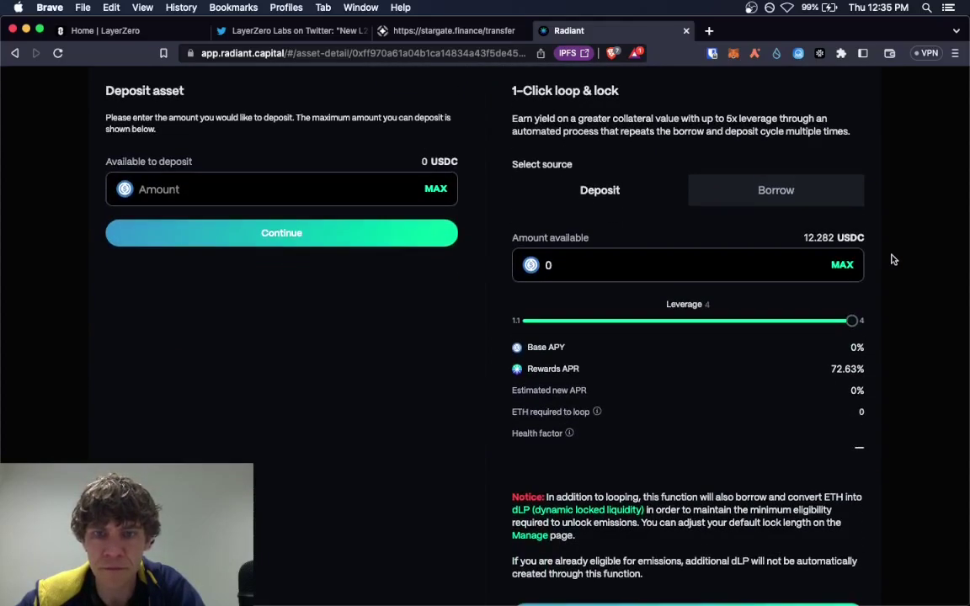
scroll(891, 258, "up", 3)
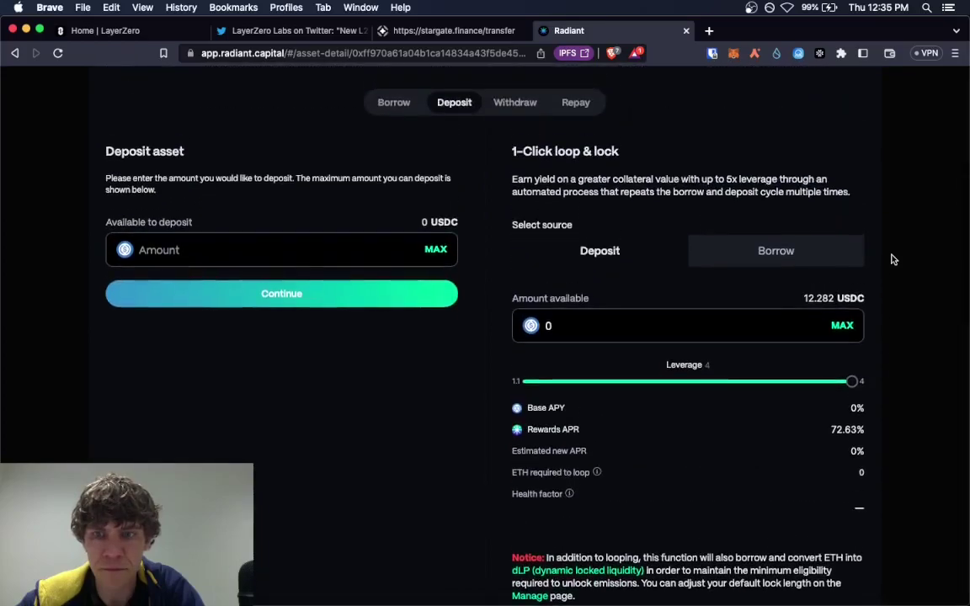
left_click(841, 328)
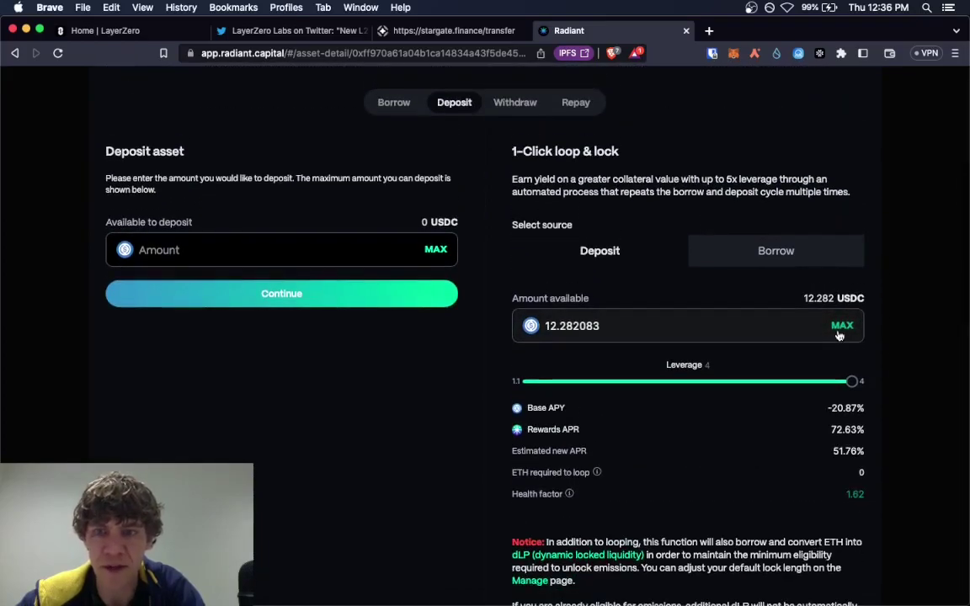
scroll(884, 295, "down", 1)
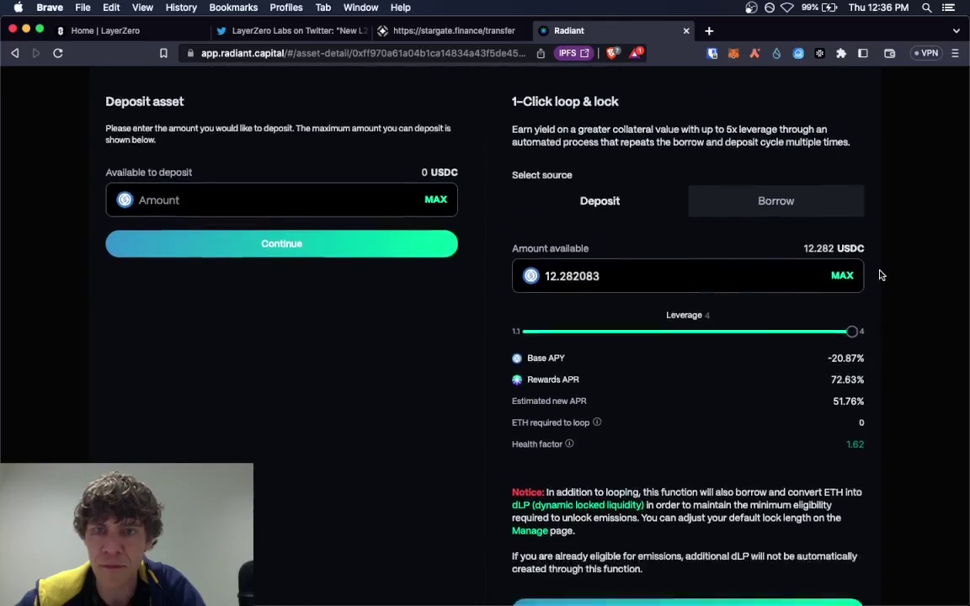
scroll(881, 276, "up", 3)
scroll(881, 276, "down", 4)
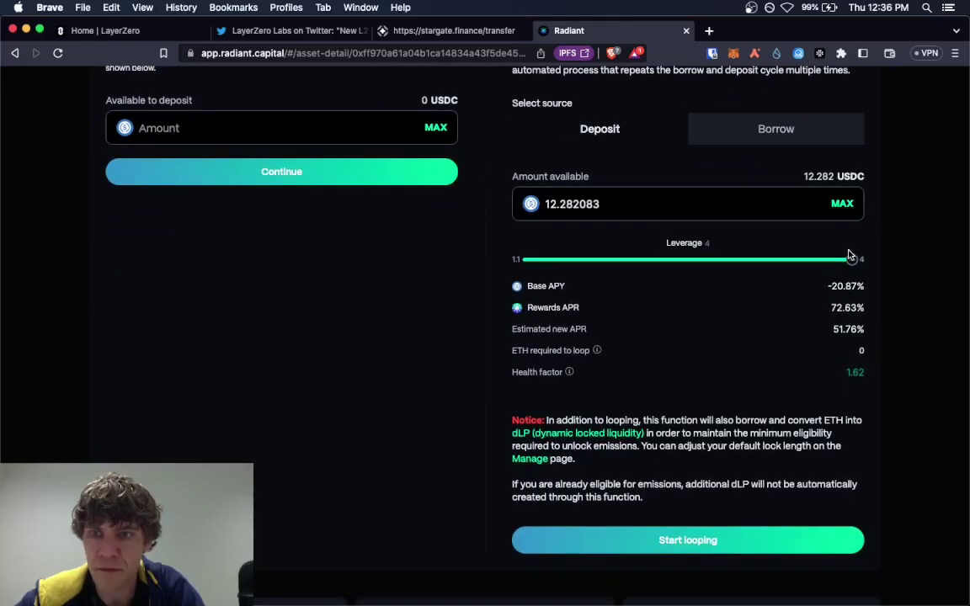
mouse_move(851, 258)
left_mouse_down()
mouse_move(672, 245)
mouse_move(600, 254)
mouse_move(573, 243)
mouse_move(512, 249)
mouse_move(758, 258)
mouse_move(966, 292)
left_mouse_up()
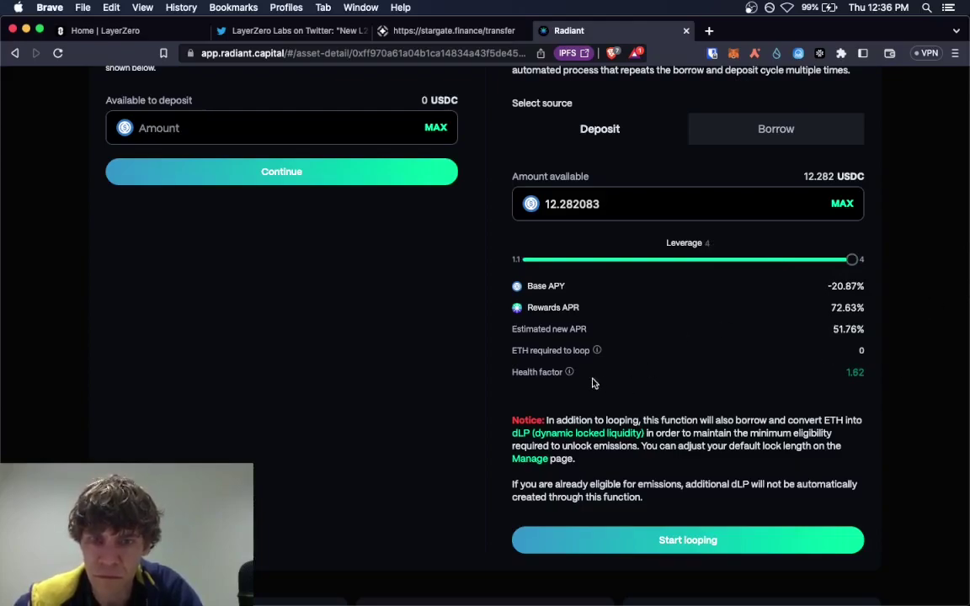
mouse_move(569, 377)
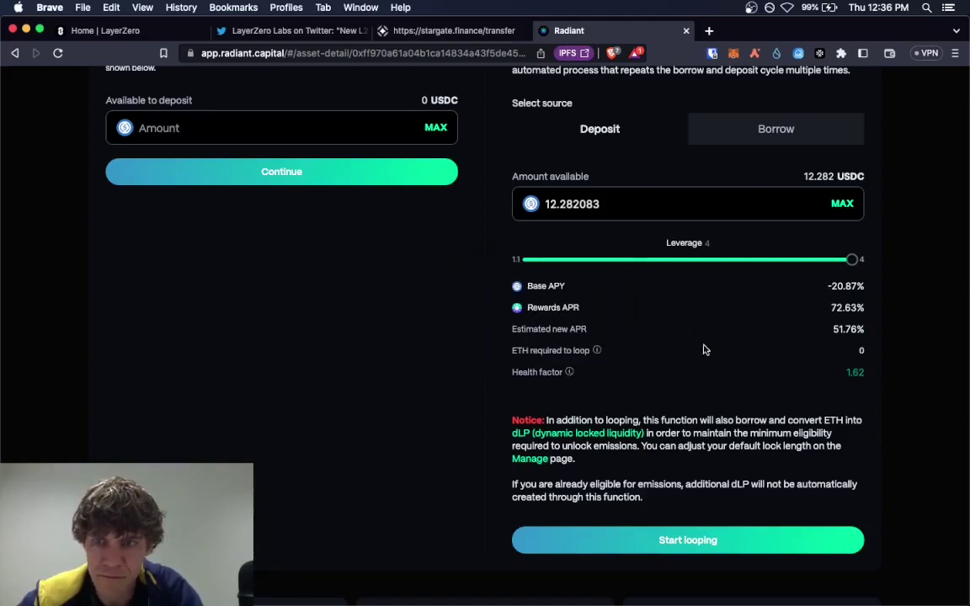
mouse_move(853, 259)
left_mouse_down()
mouse_move(645, 275)
mouse_move(510, 269)
mouse_move(910, 258)
left_mouse_up()
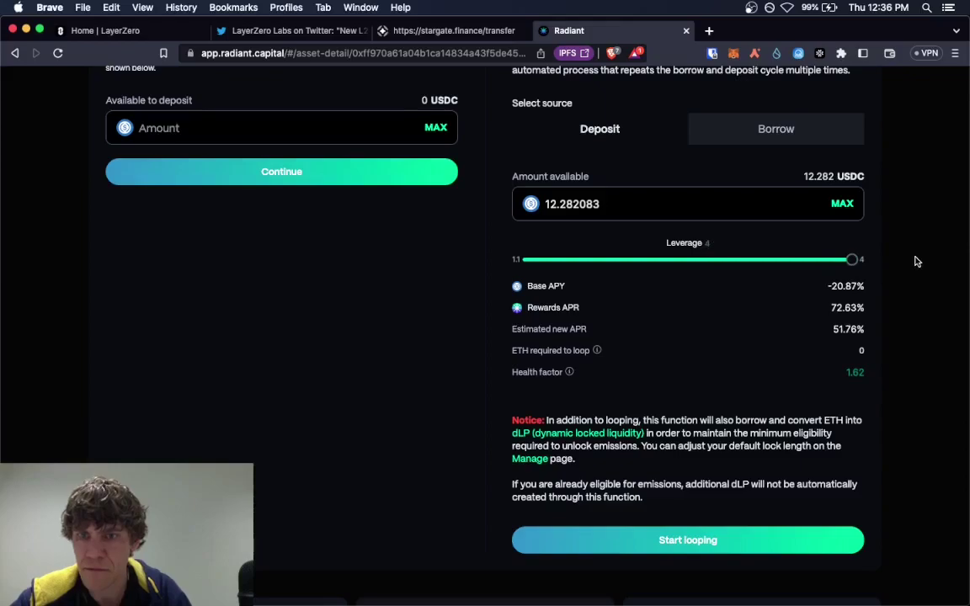
left_click(764, 543)
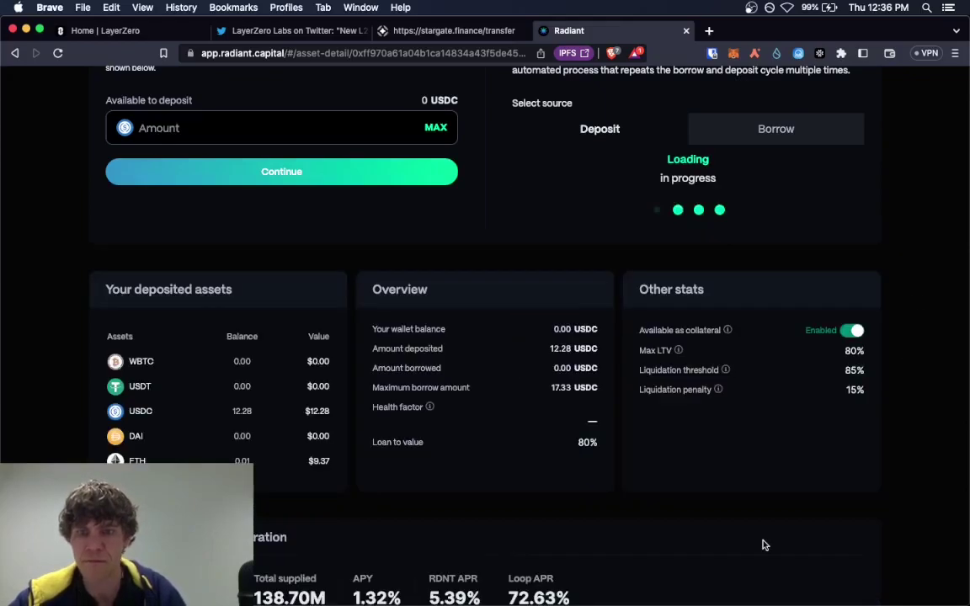
Approve USDC spending for the loop in MetaMask using the maximum custom spending cap of 0
scroll(761, 535, "down", 2)
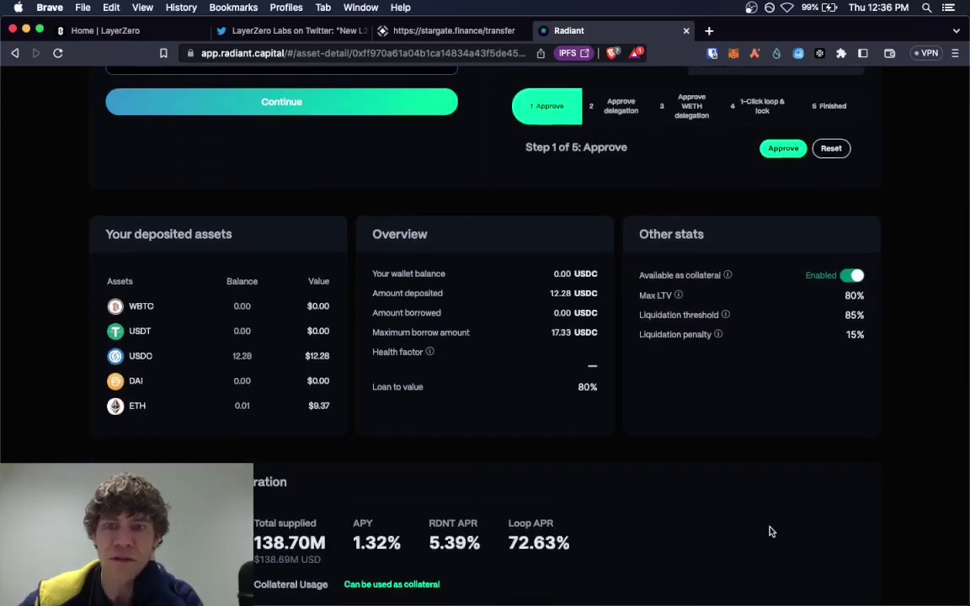
scroll(770, 528, "up", 5)
left_click(785, 349)
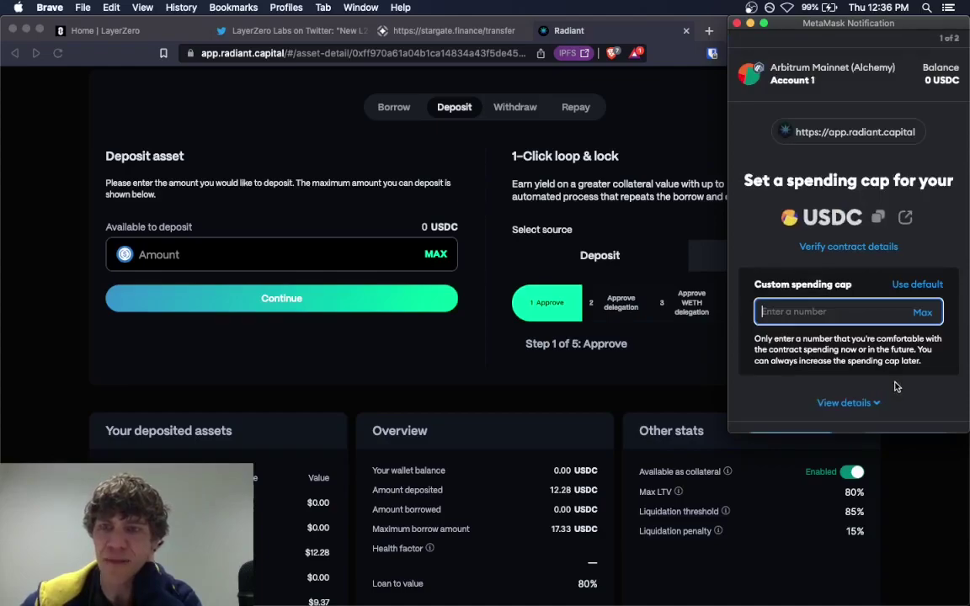
left_click(918, 313)
scroll(918, 315, "down", 1)
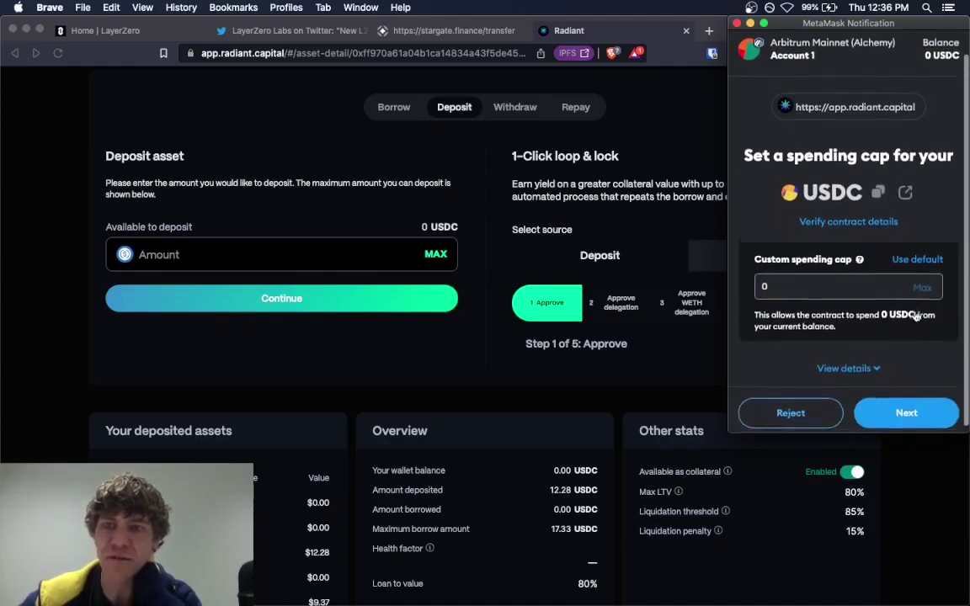
left_click(919, 412)
scroll(918, 423, "down", 1)
left_click(917, 415)
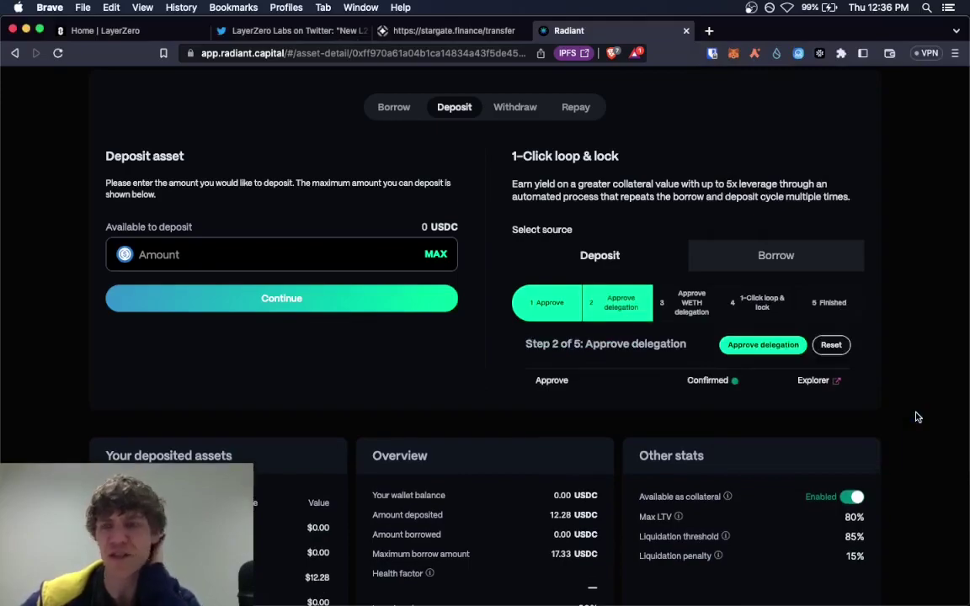
Approve the delegation and the WETH delegation for the loop, confirming each transaction in MetaMask
left_click(758, 347)
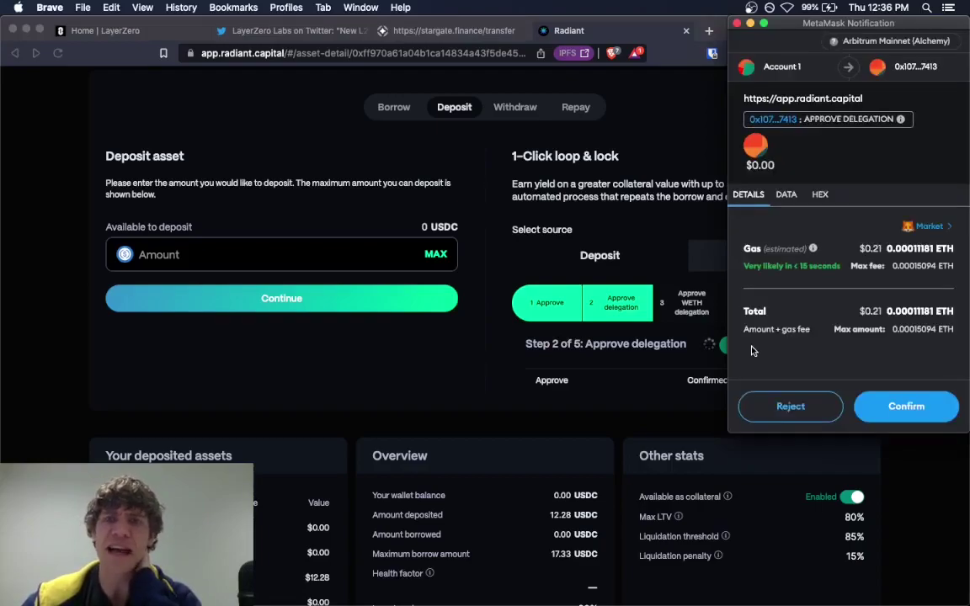
left_click(903, 406)
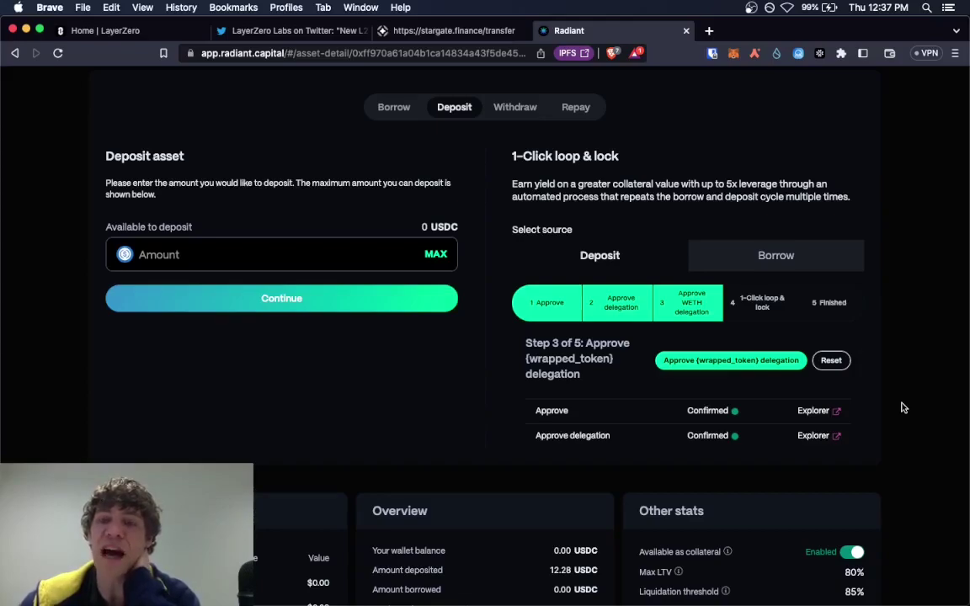
left_click(756, 365)
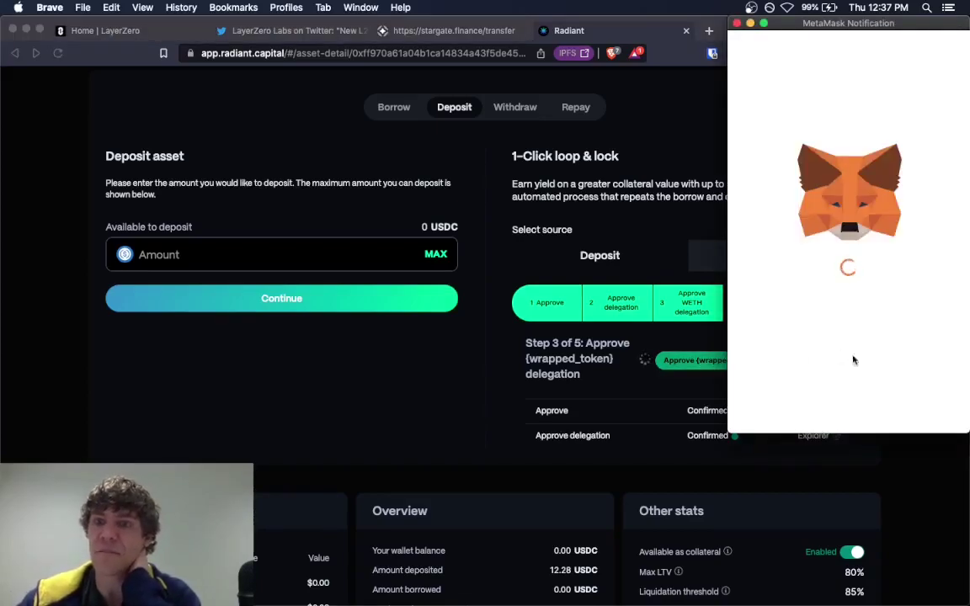
left_click(907, 407)
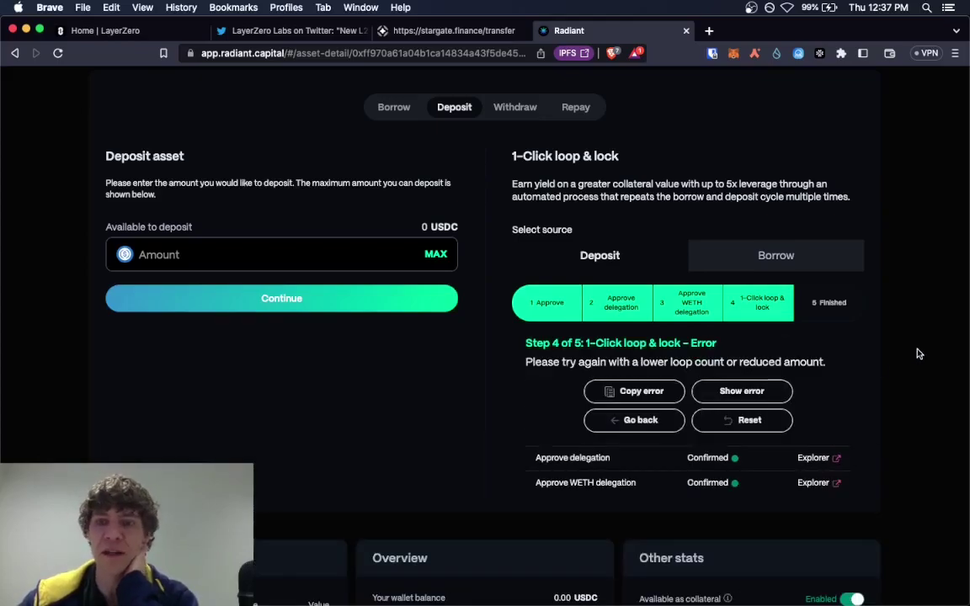
Reset the loop & lock process and start looping again with 12.282083 USDC at leverage 4
left_click(746, 421)
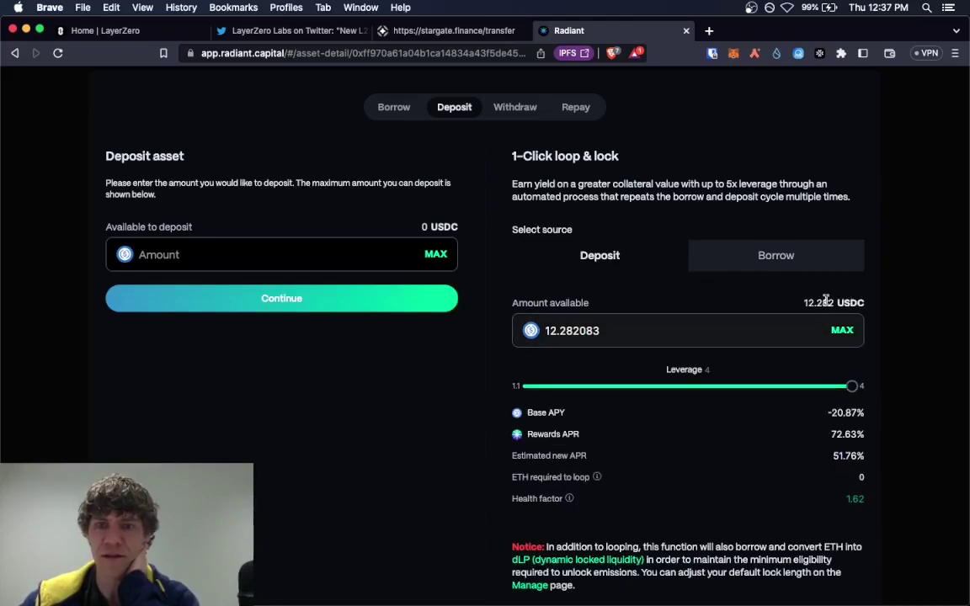
scroll(844, 343, "down", 3)
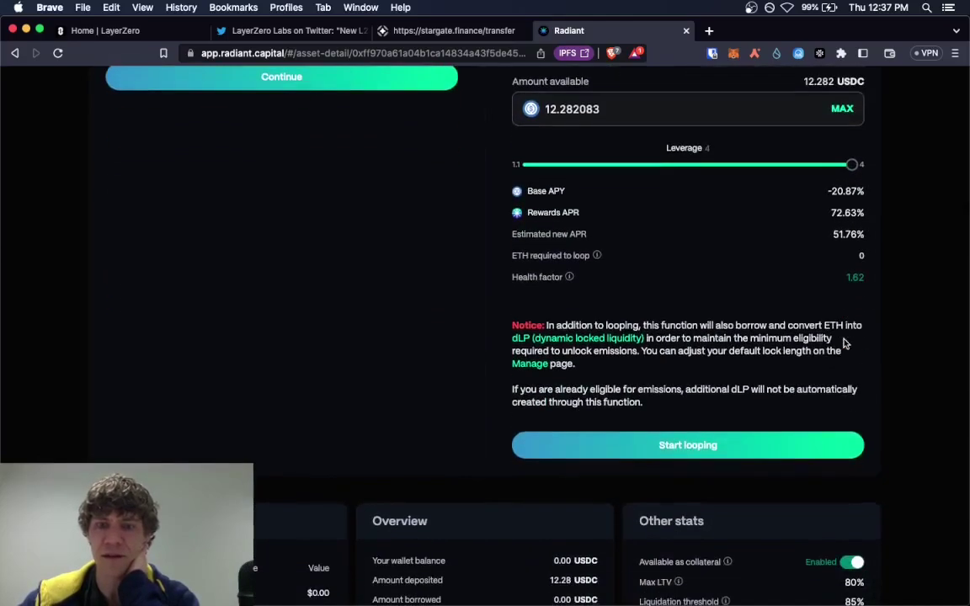
left_click(736, 448)
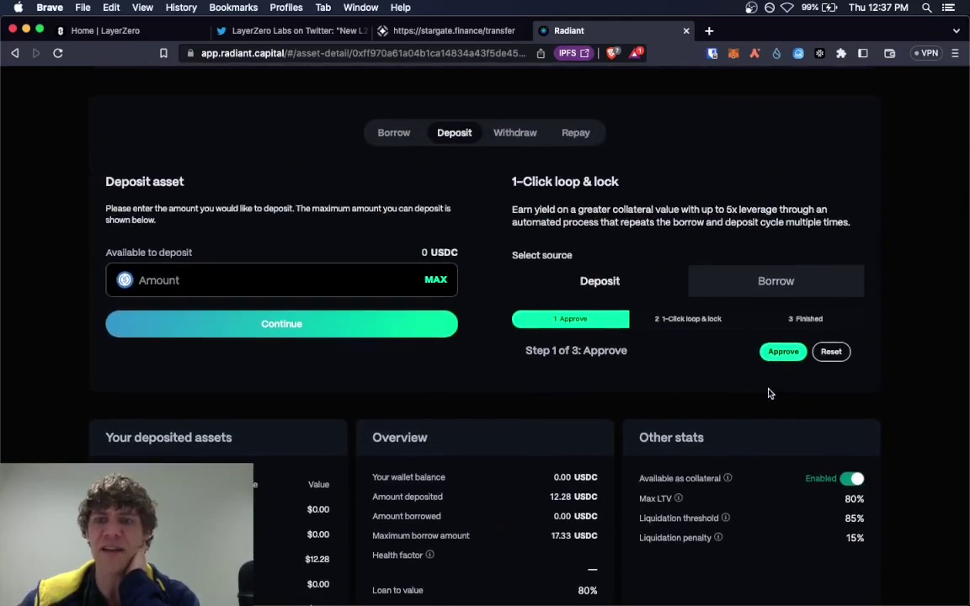
Approve a USDC spending cap of 0 in MetaMask, try to submit the 1-Click loop & lock, and go back
left_click(782, 361)
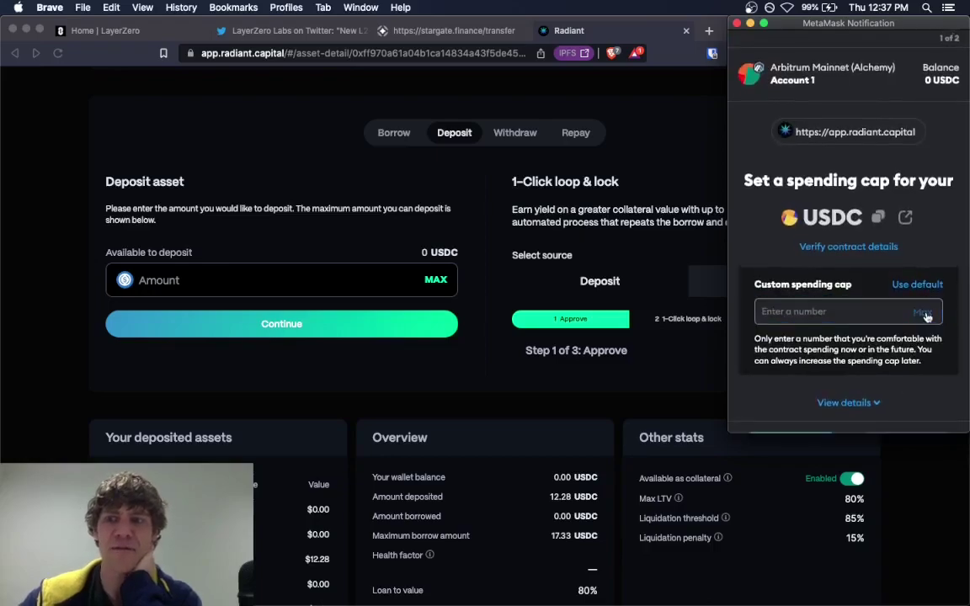
type("0")
left_click(914, 406)
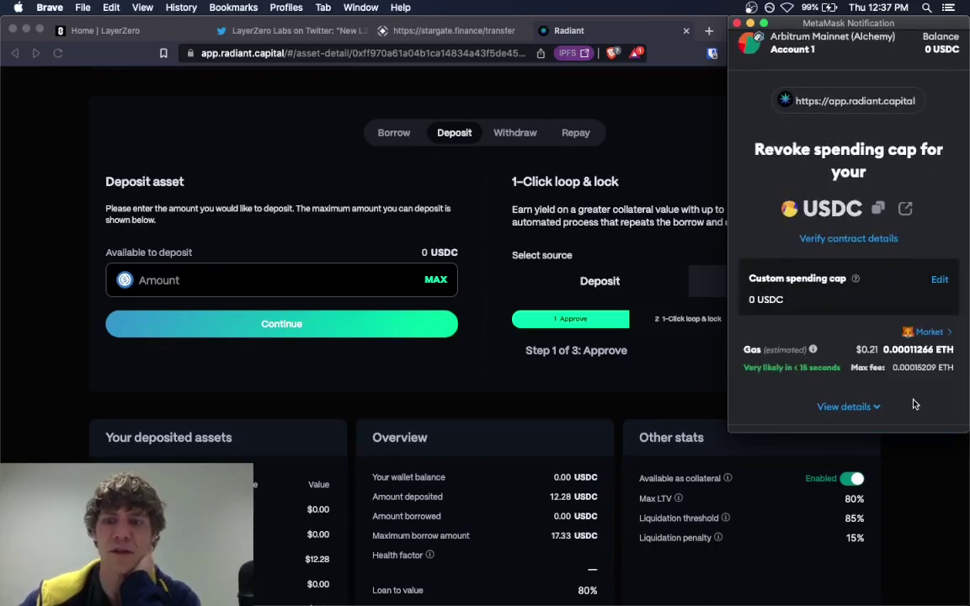
scroll(914, 408, "down", 2)
left_click(907, 407)
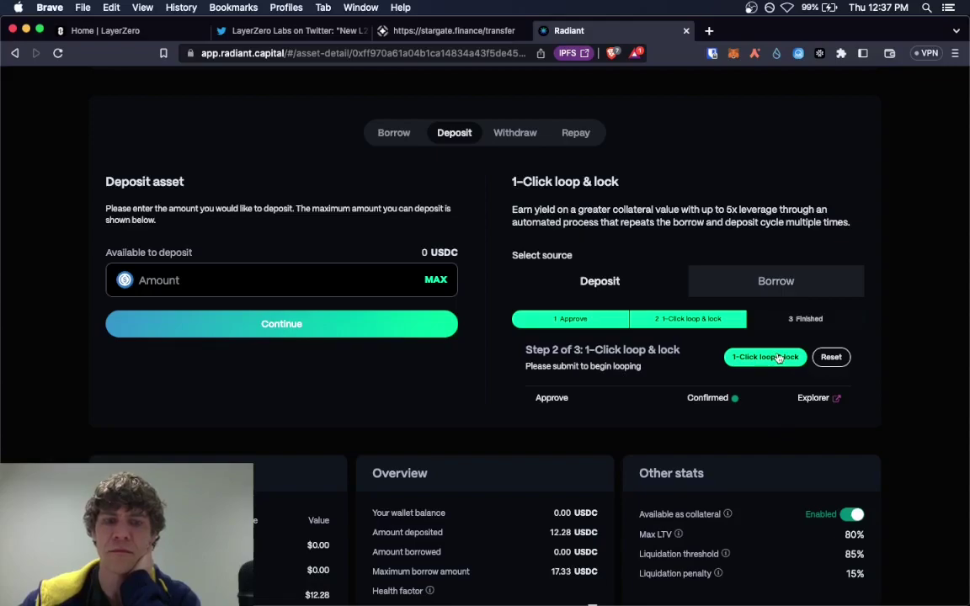
left_click(780, 358)
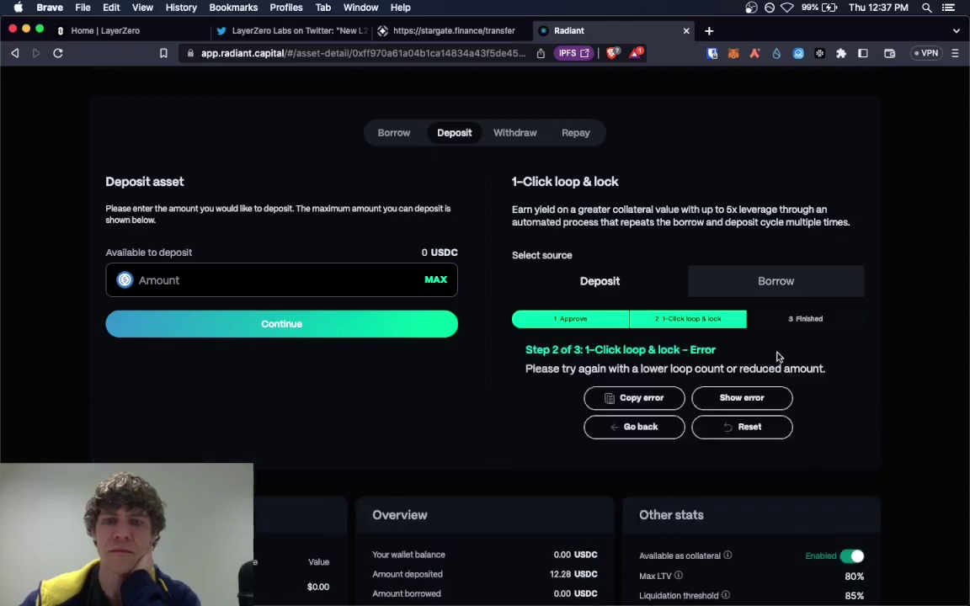
left_click(640, 427)
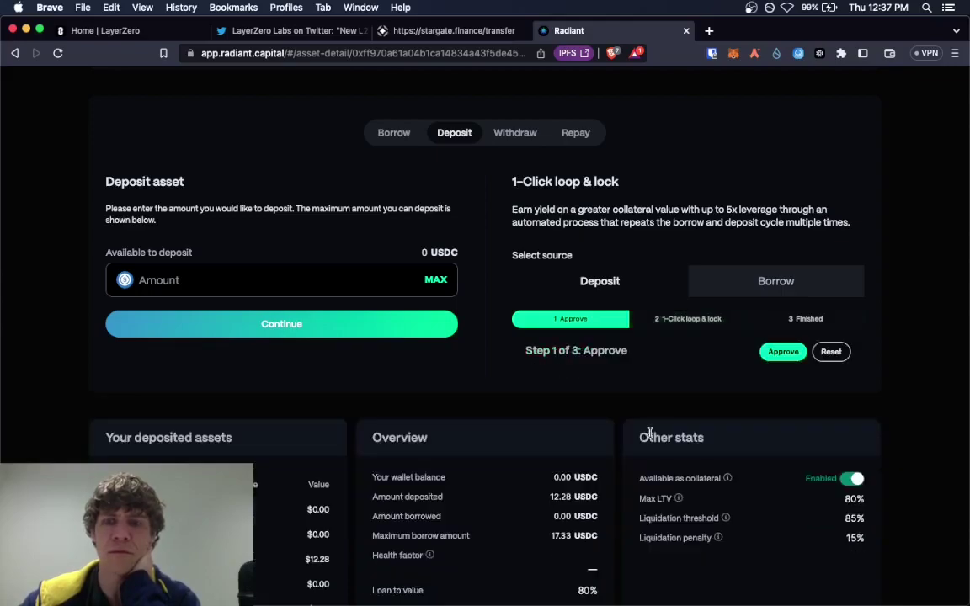
Open the USDC withdrawal form and check the deposit composition, deposited assets and overview
left_click(510, 140)
scroll(511, 143, "down", 5)
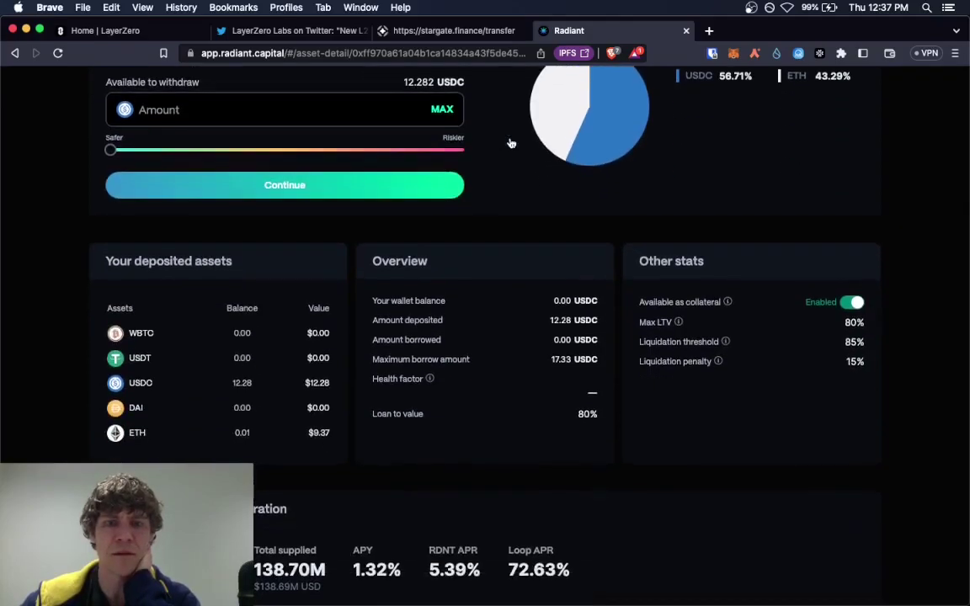
scroll(510, 143, "up", 10)
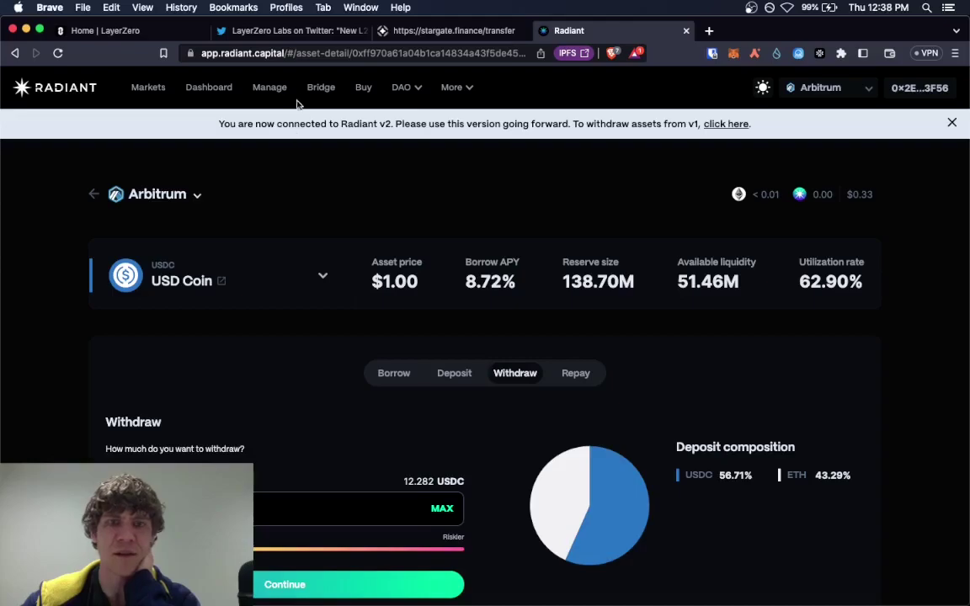
Examine the Manage page's locked dLP, platform revenue, lock lengths, vesting overview and bounties
left_click(270, 89)
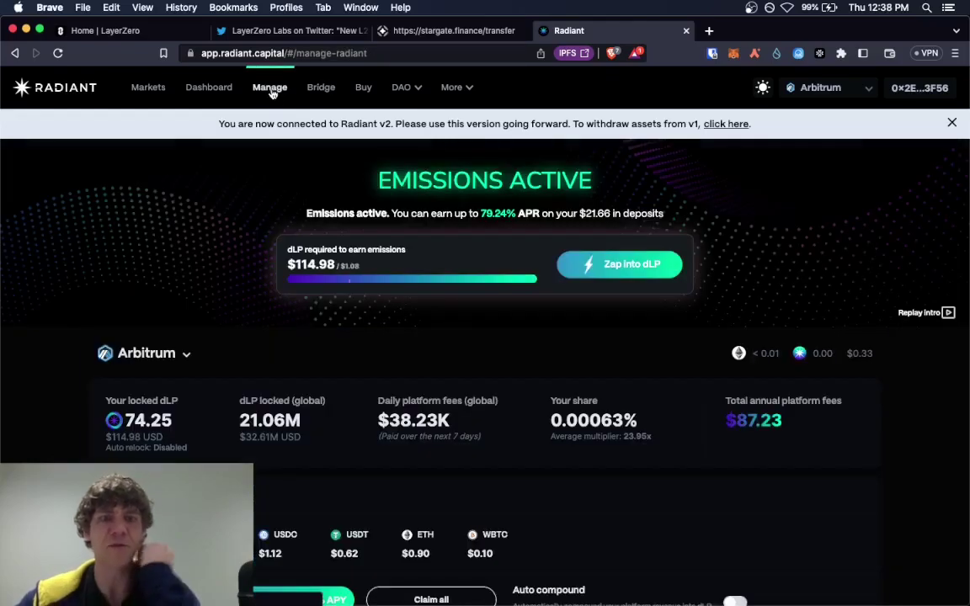
scroll(193, 340, "down", 10)
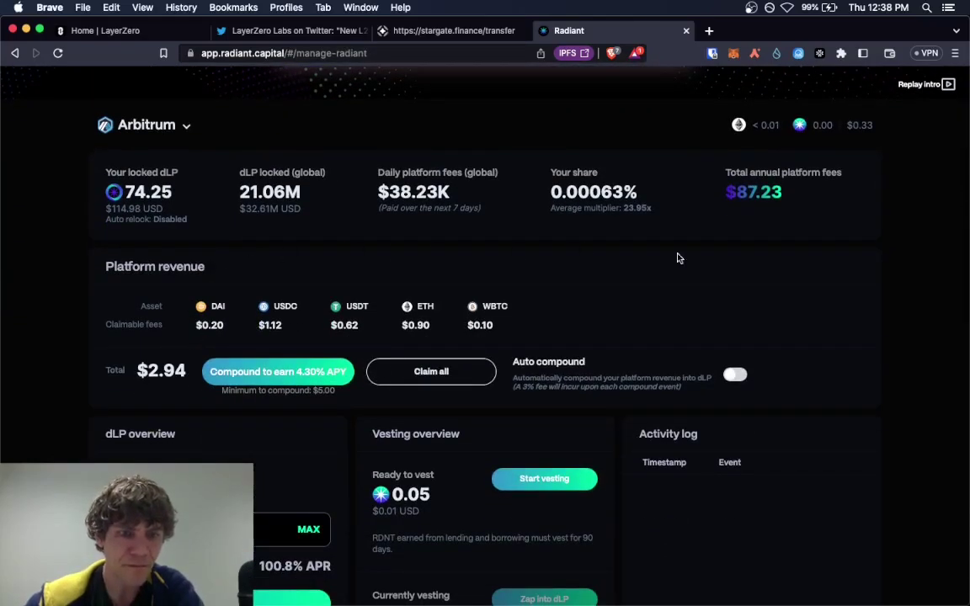
scroll(679, 258, "down", 1)
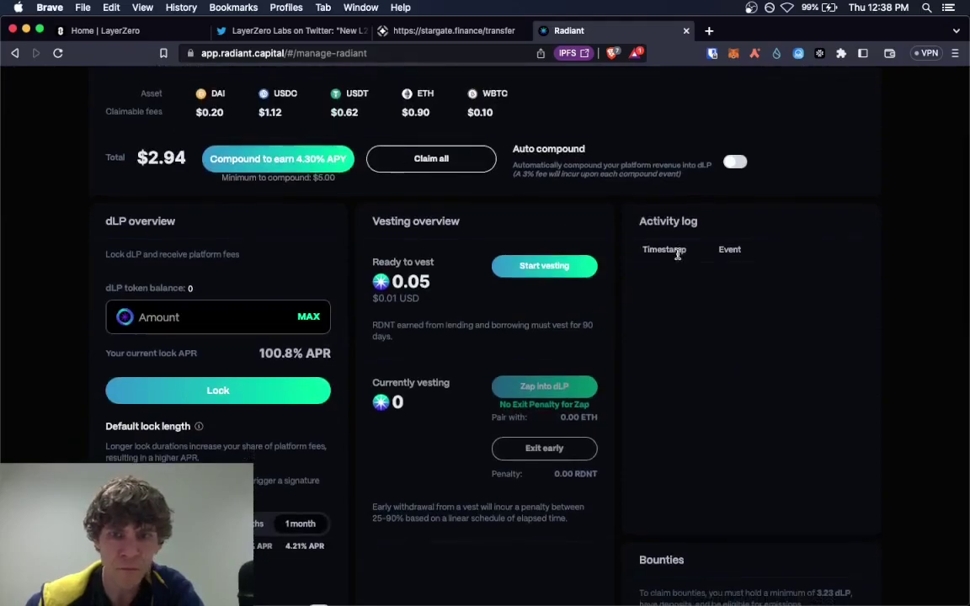
scroll(679, 255, "down", 6)
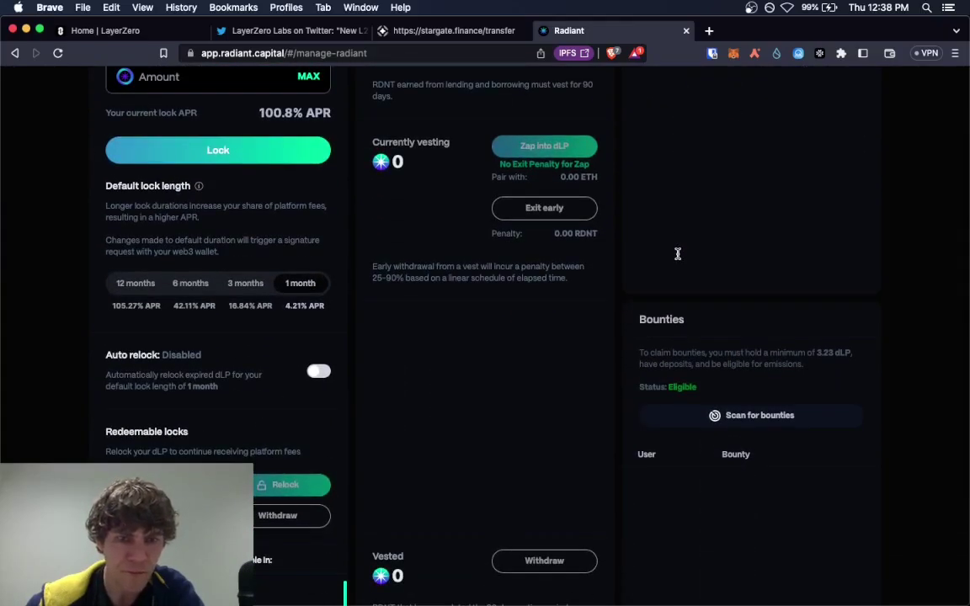
scroll(678, 254, "up", 16)
scroll(679, 258, "down", 2)
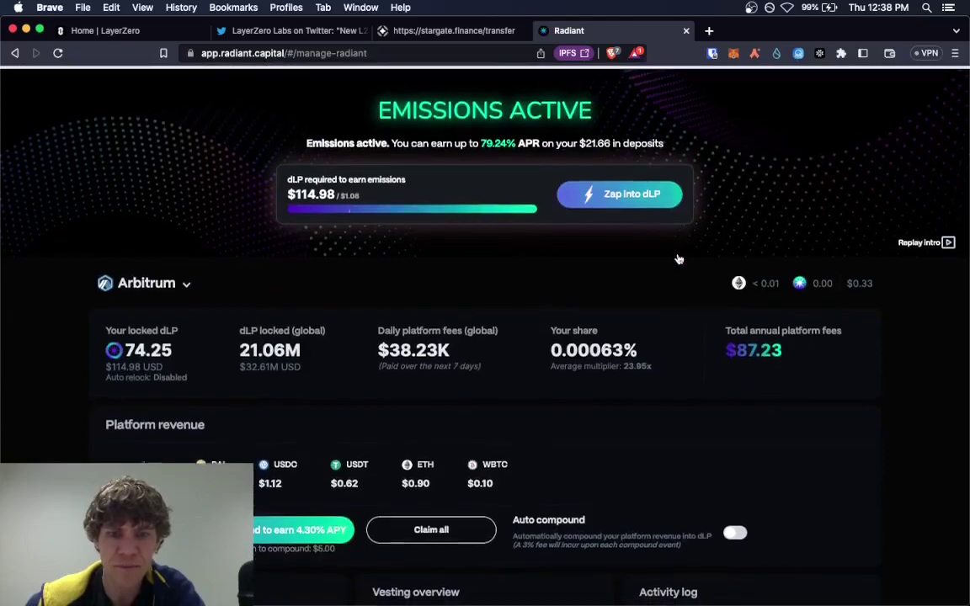
scroll(679, 259, "up", 1)
scroll(679, 259, "up", 3)
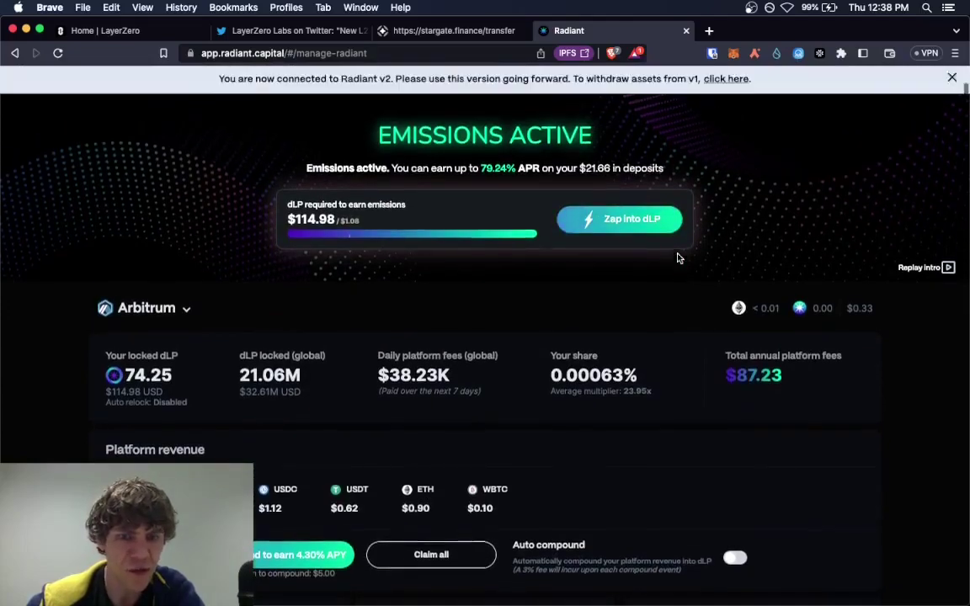
Open the dashboard and review the deposited assets, including the USDC balance and rates
left_click(221, 91)
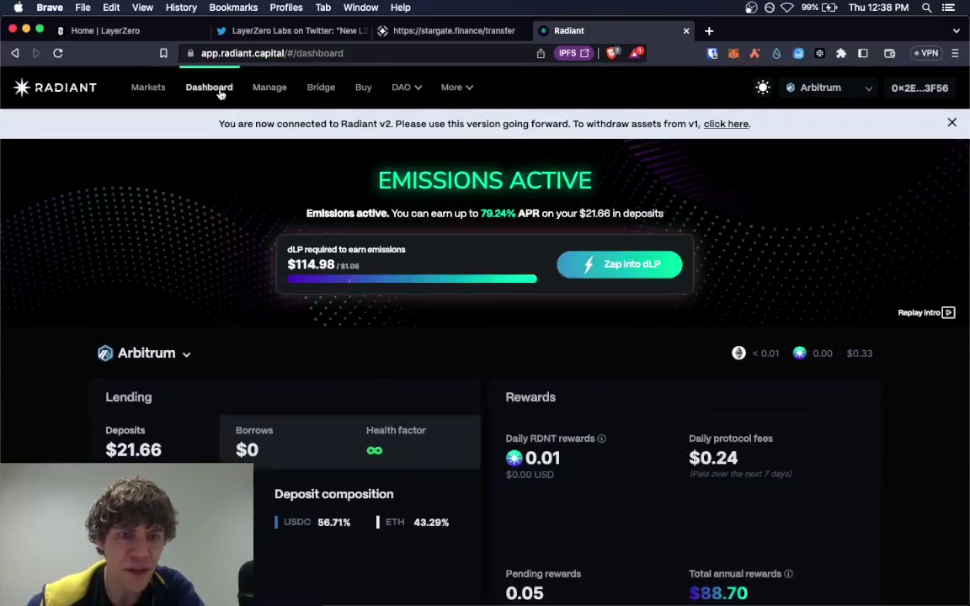
scroll(189, 344, "down", 6)
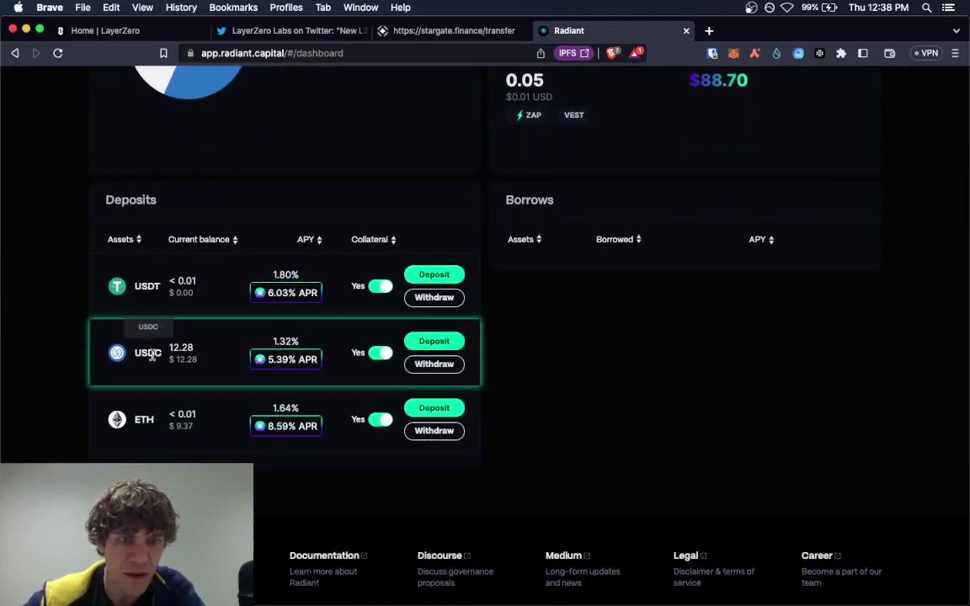
Open the USDC asset page's deposit form and examine the 1-Click loop & lock settings, notice and account overview
left_click(201, 348)
scroll(386, 301, "down", 3)
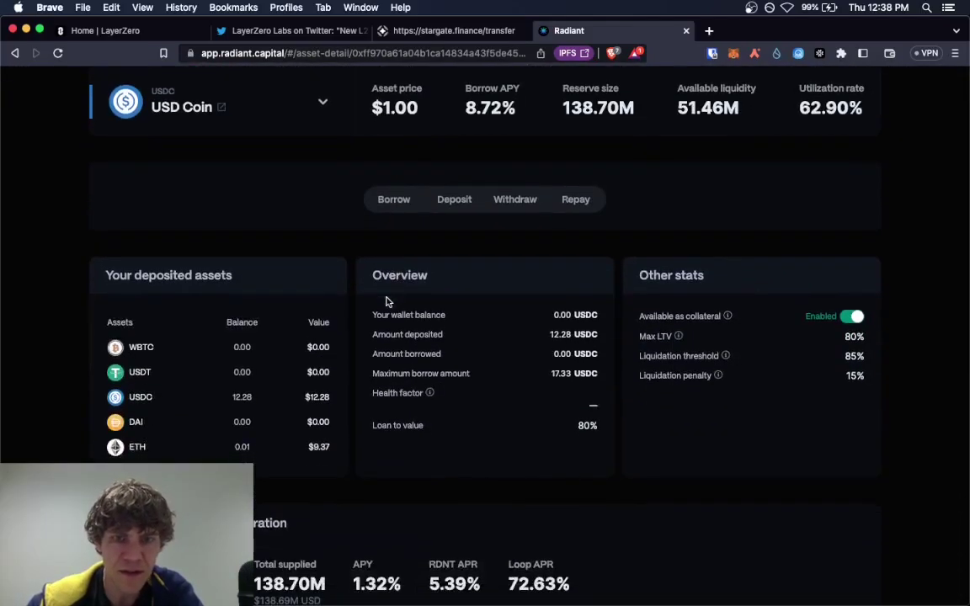
left_click(454, 200)
scroll(452, 208, "down", 2)
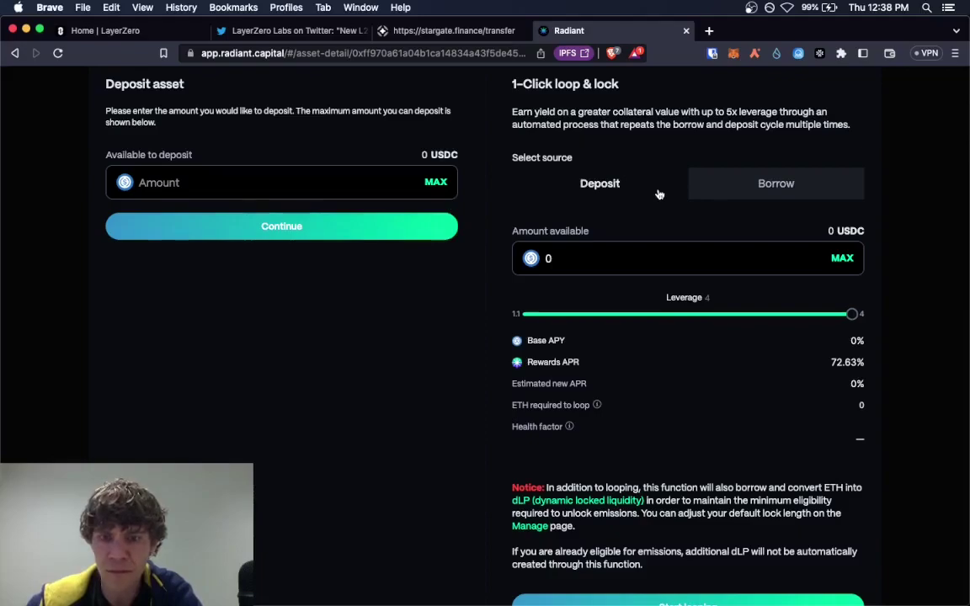
scroll(659, 195, "down", 5)
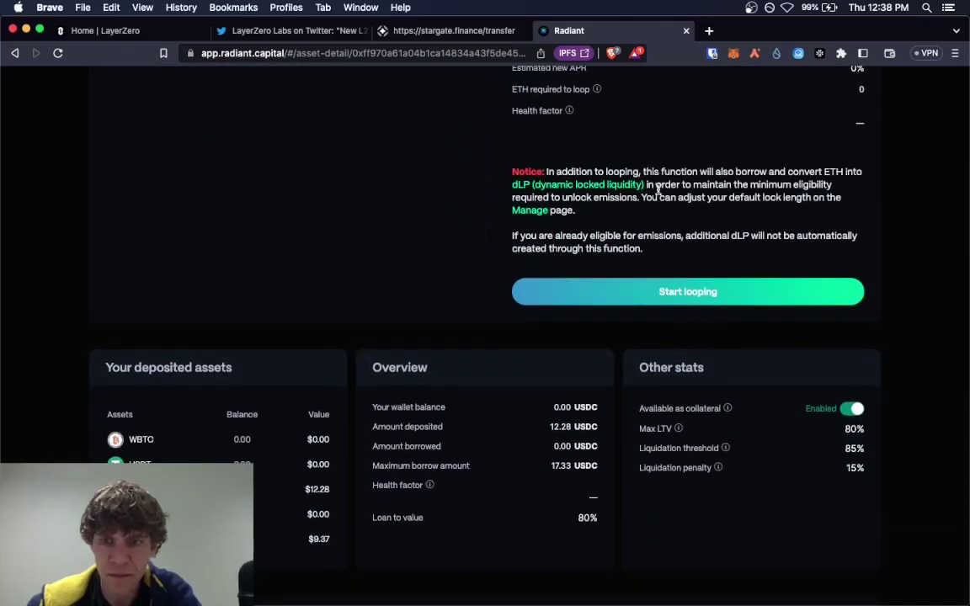
scroll(659, 189, "up", 1)
scroll(659, 189, "up", 5)
scroll(658, 193, "down", 1)
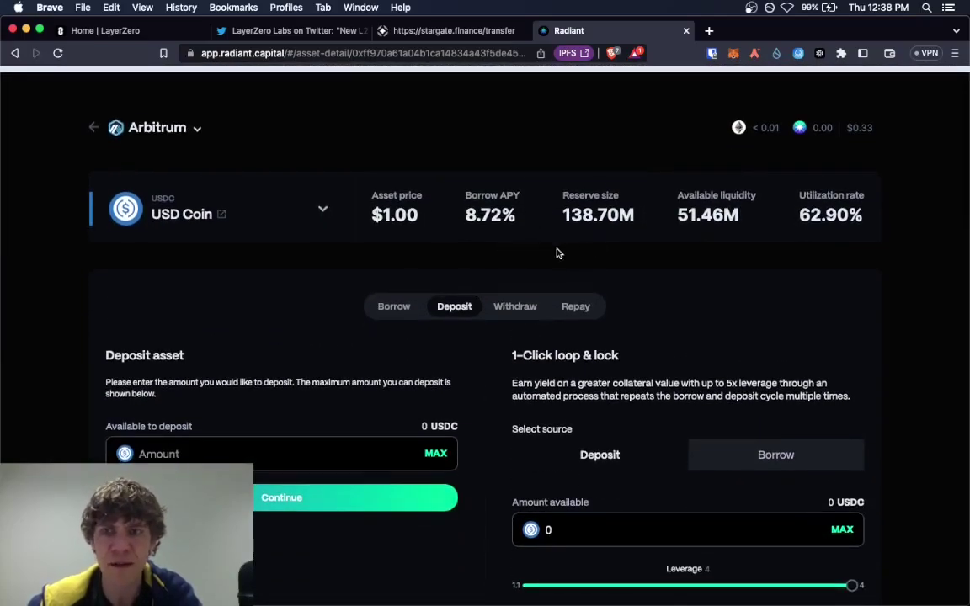
scroll(305, 212, "up", 2)
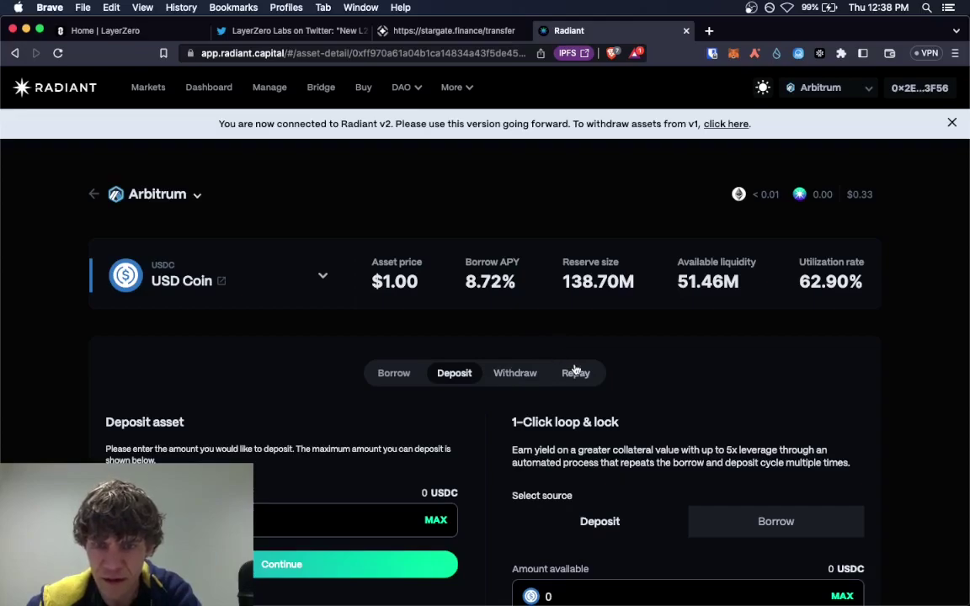
Withdraw the maximum 12.282084 USDC from the deposit and confirm the transaction in MetaMask
left_click(510, 375)
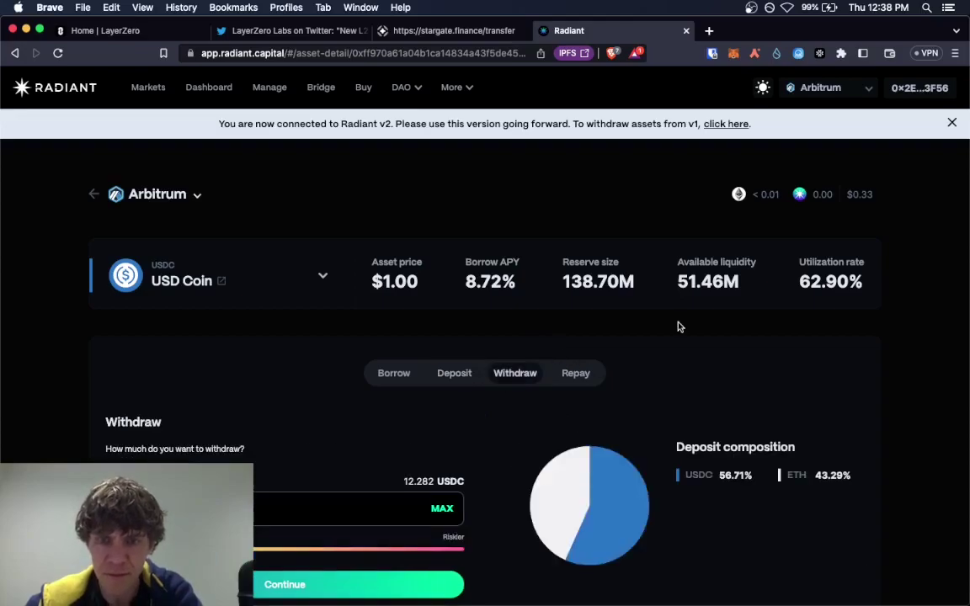
scroll(678, 325, "down", 2)
left_click(442, 333)
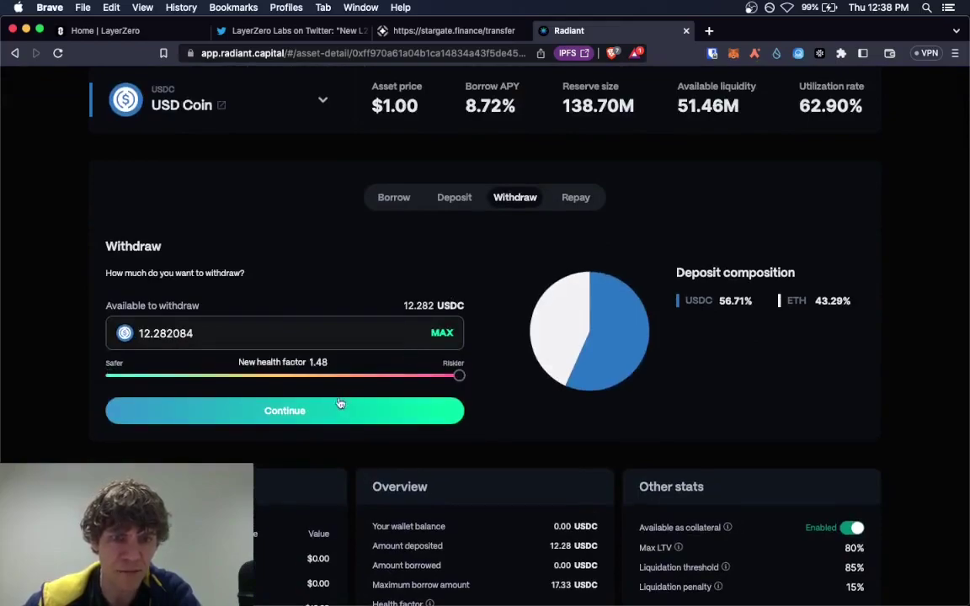
left_click(336, 415)
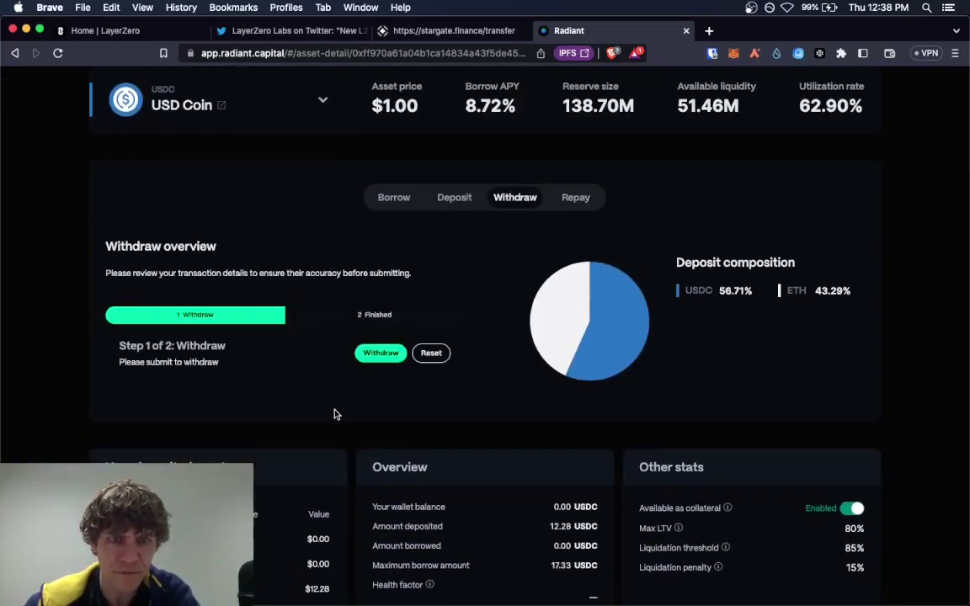
left_click(394, 354)
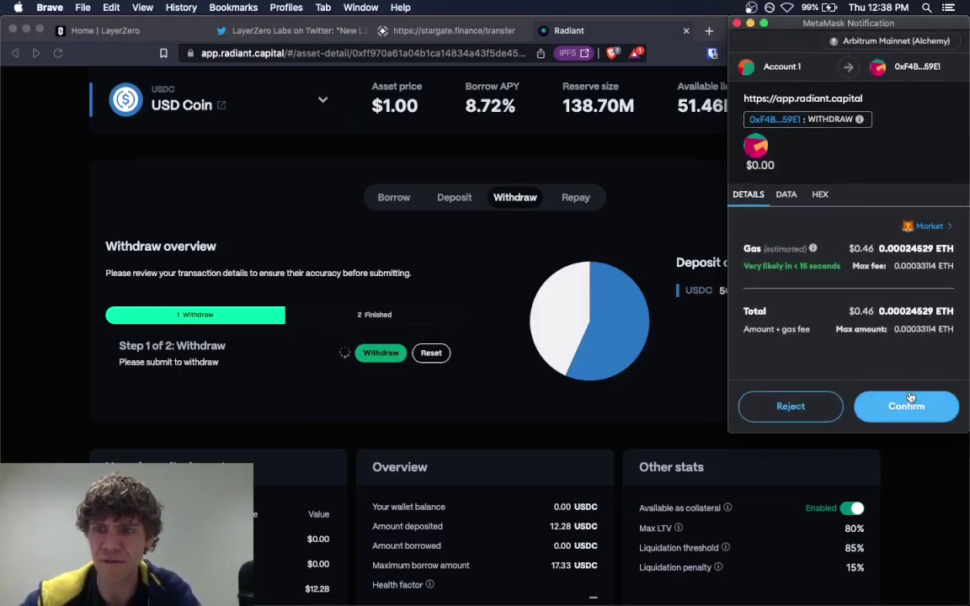
left_click(910, 399)
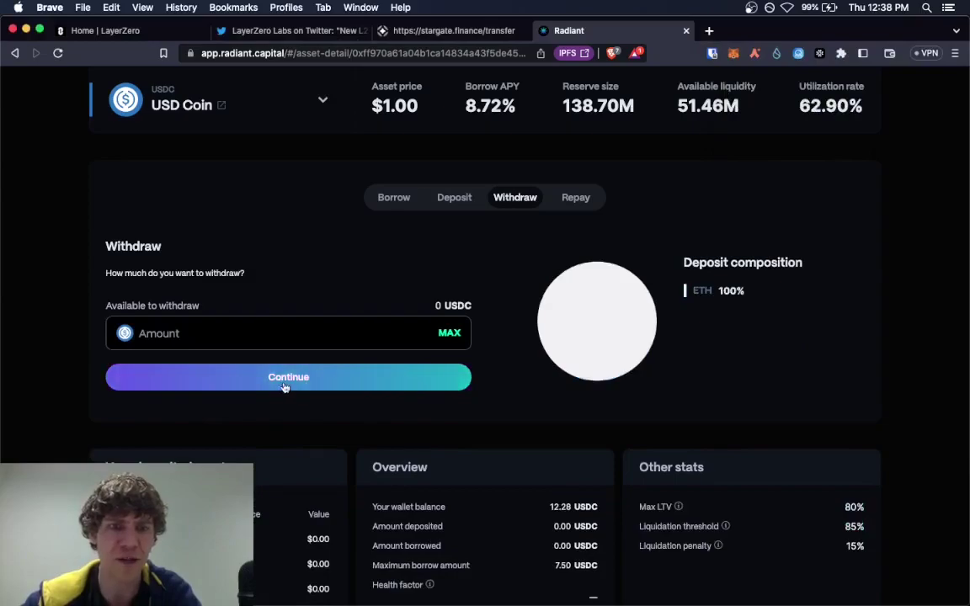
Set up a 1-Click loop & lock from the deposit source with 12.282084 USDC and leverage well below the maximum
left_click(441, 195)
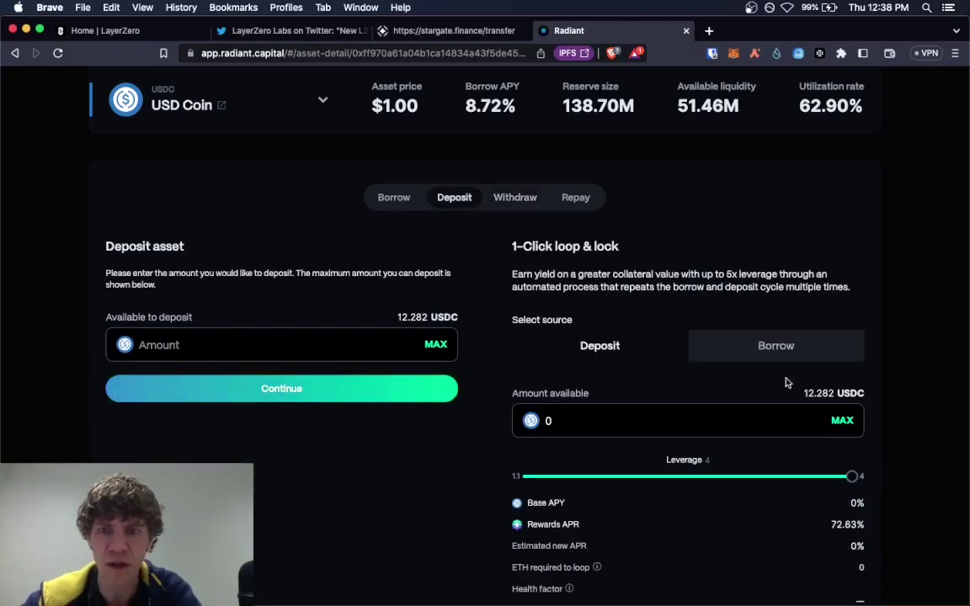
left_click(842, 421)
scroll(843, 424, "down", 4)
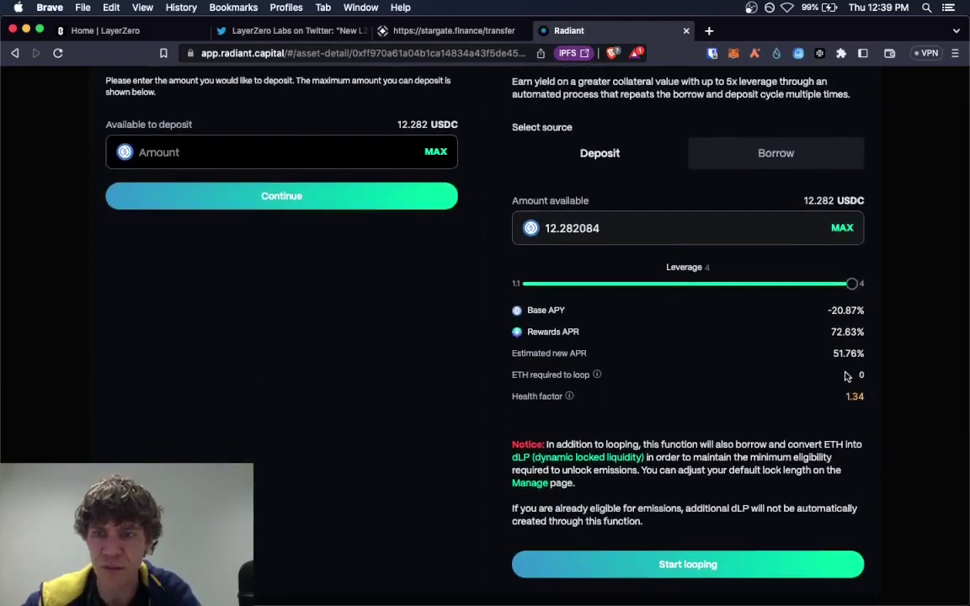
scroll(906, 289, "down", 3)
scroll(906, 288, "up", 2)
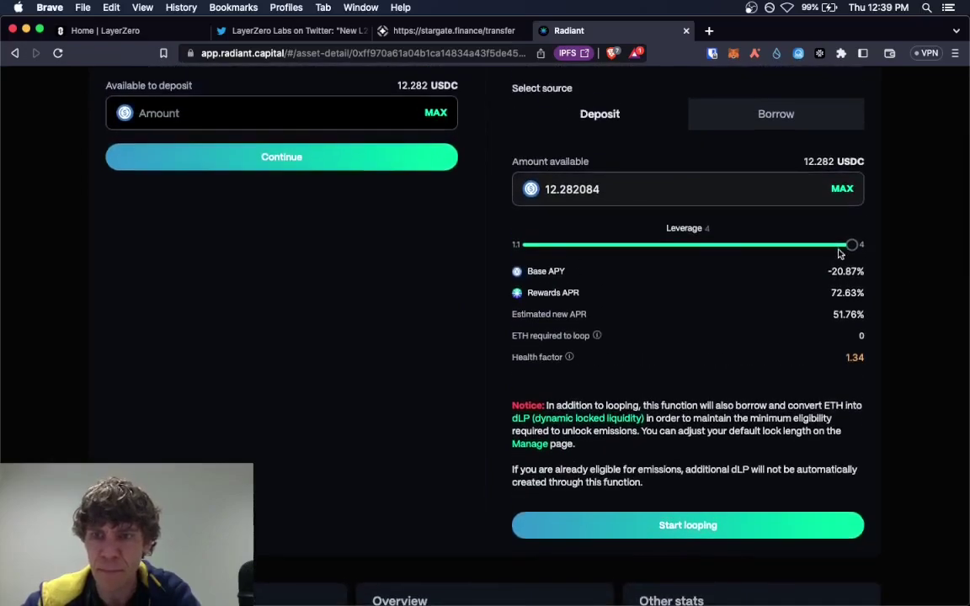
mouse_move(853, 244)
left_mouse_down()
mouse_move(762, 248)
mouse_move(710, 266)
mouse_move(735, 266)
left_mouse_up()
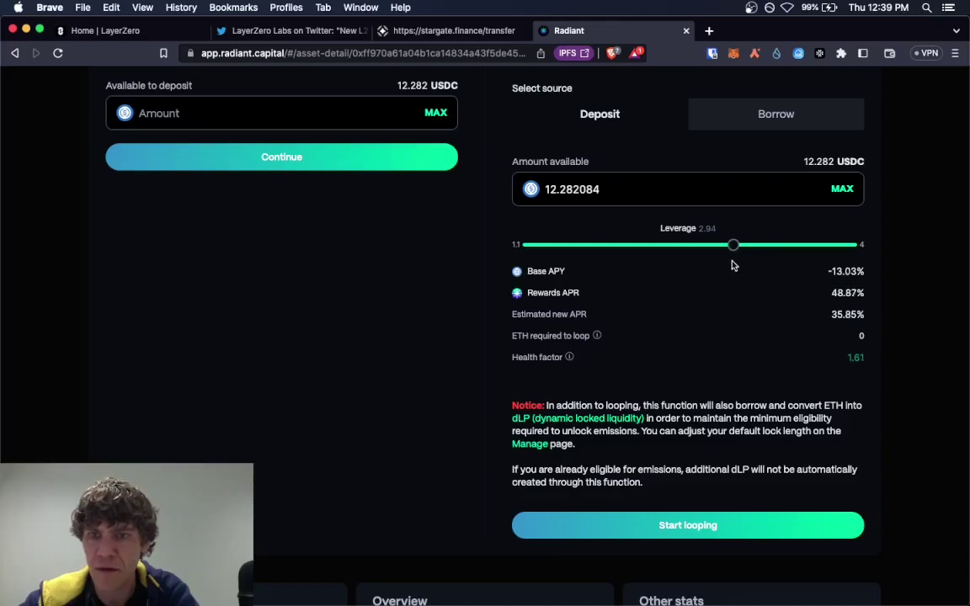
mouse_move(732, 266)
left_mouse_down()
mouse_move(749, 264)
mouse_move(693, 266)
left_mouse_up()
Start looping and approve a USDC spending cap of 12.282084 in MetaMask
left_click(775, 526)
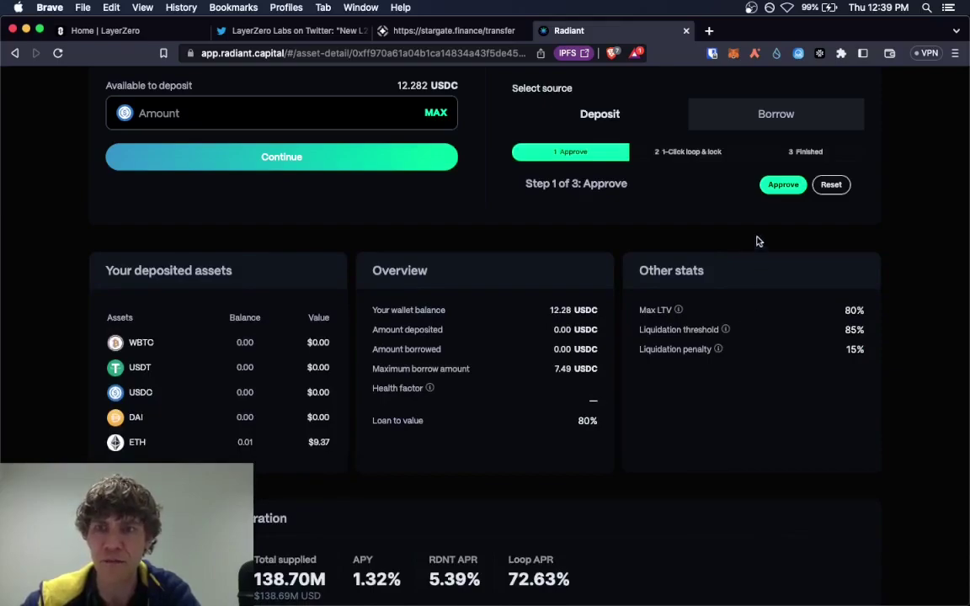
left_click(792, 184)
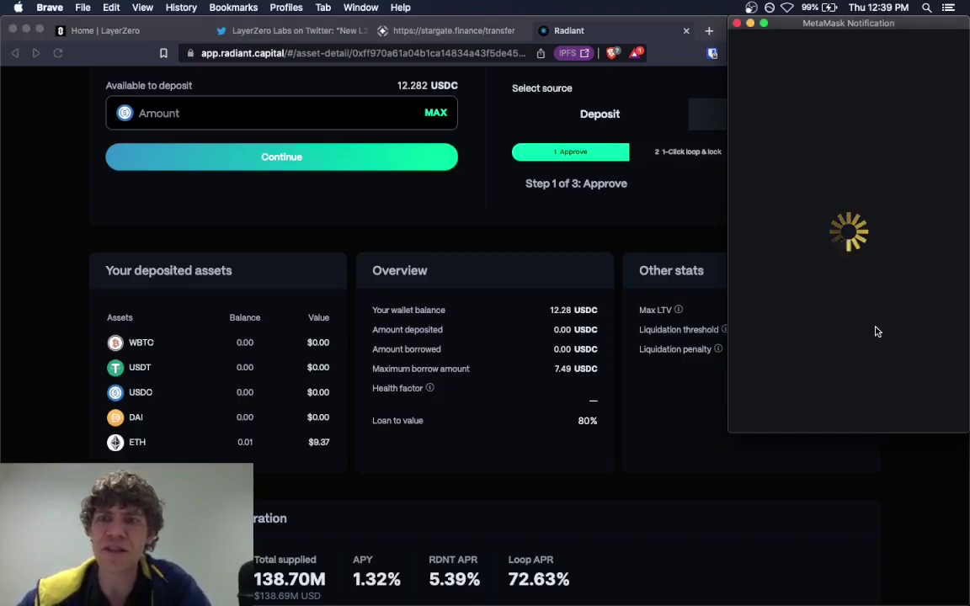
left_click(922, 325)
scroll(868, 328, "down", 1)
left_click(906, 407)
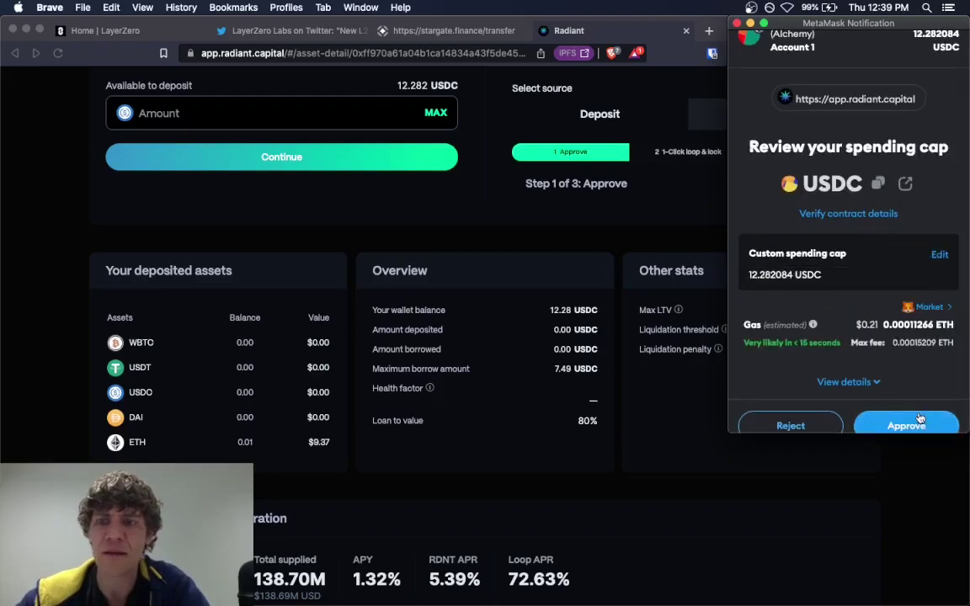
left_click(920, 418)
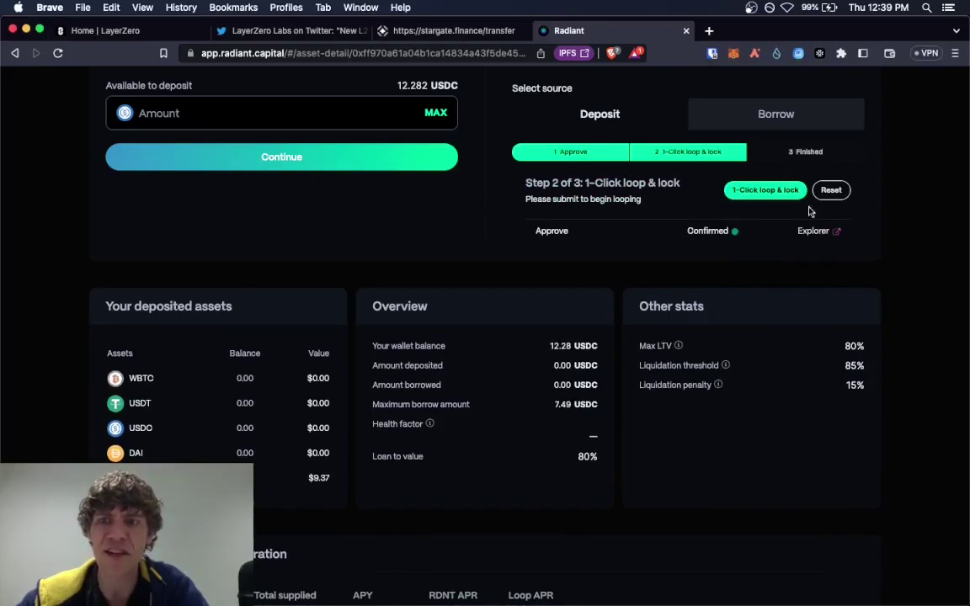
Submit the 1-Click loop & lock, confirm it in MetaMask, and go to the dashboard
left_click(769, 190)
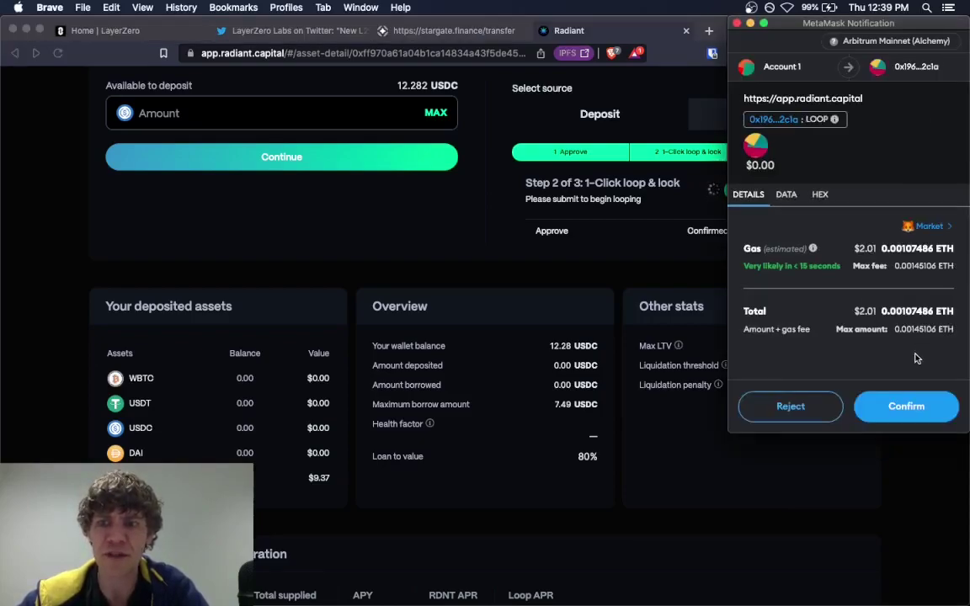
left_click(908, 408)
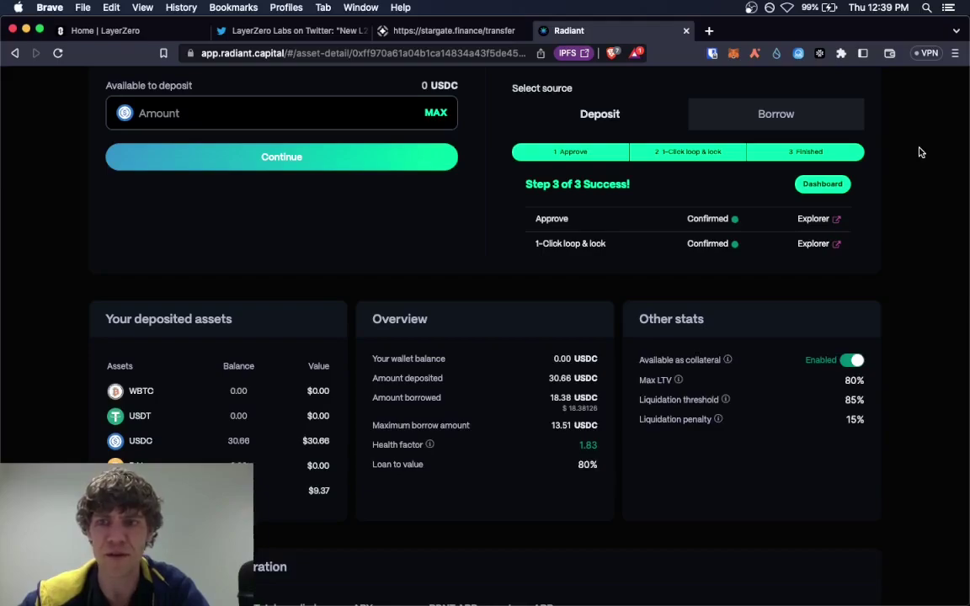
left_click(825, 187)
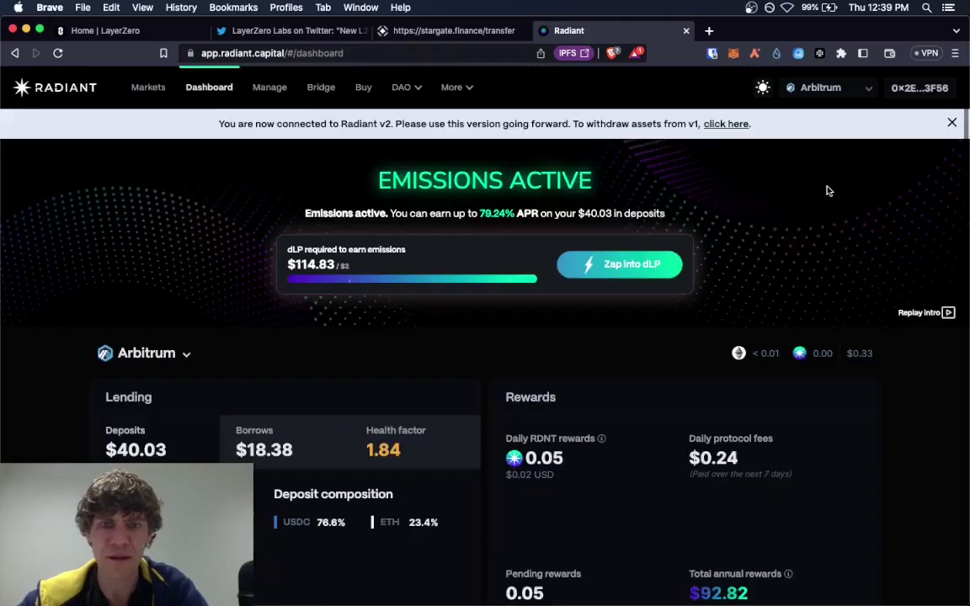
Review the dashboard's lending totals, health factor gauge, rewards, deposits and borrows
scroll(826, 190, "down", 3)
scroll(827, 187, "down", 1)
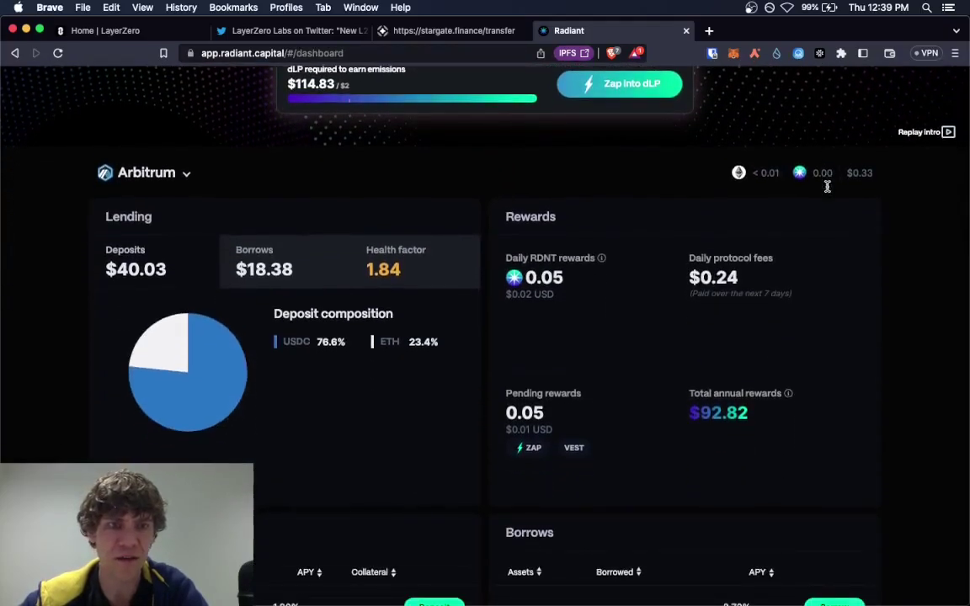
scroll(827, 187, "down", 3)
left_click(390, 182)
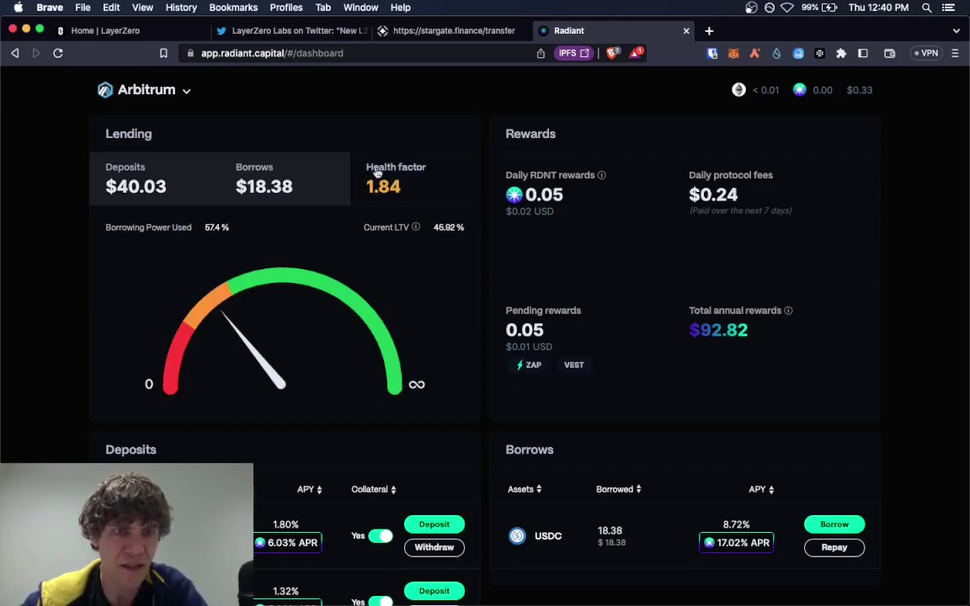
scroll(455, 177, "down", 5)
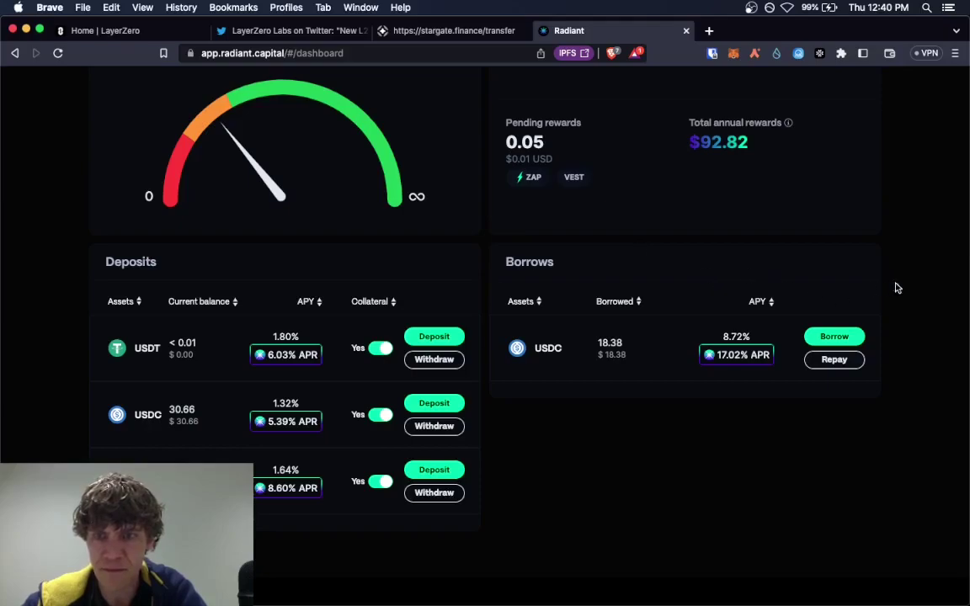
scroll(922, 349, "up", 3)
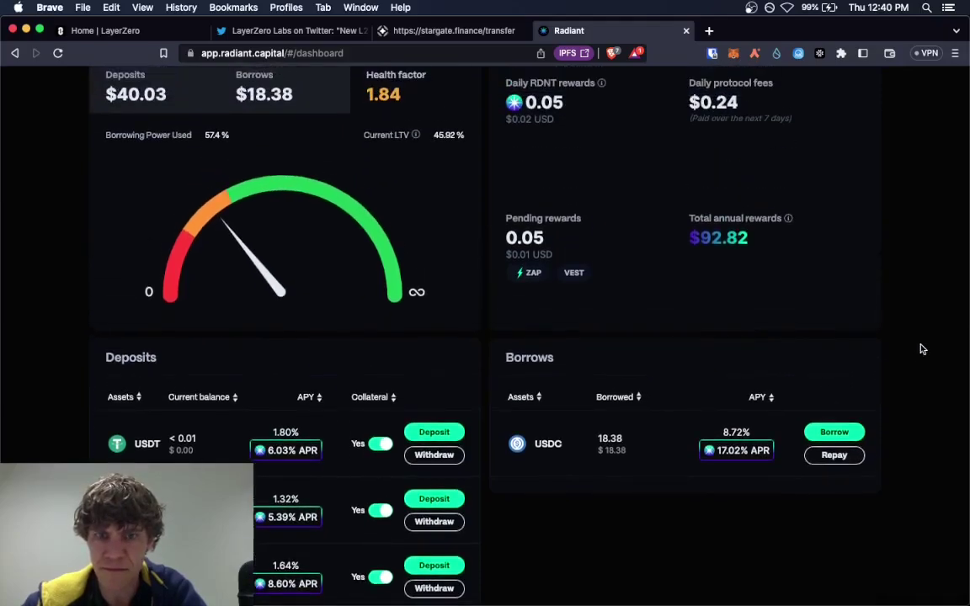
Open the repay form for the borrowed USDC and examine the borrow composition, deposited assets and overview
left_click(835, 468)
scroll(876, 333, "down", 5)
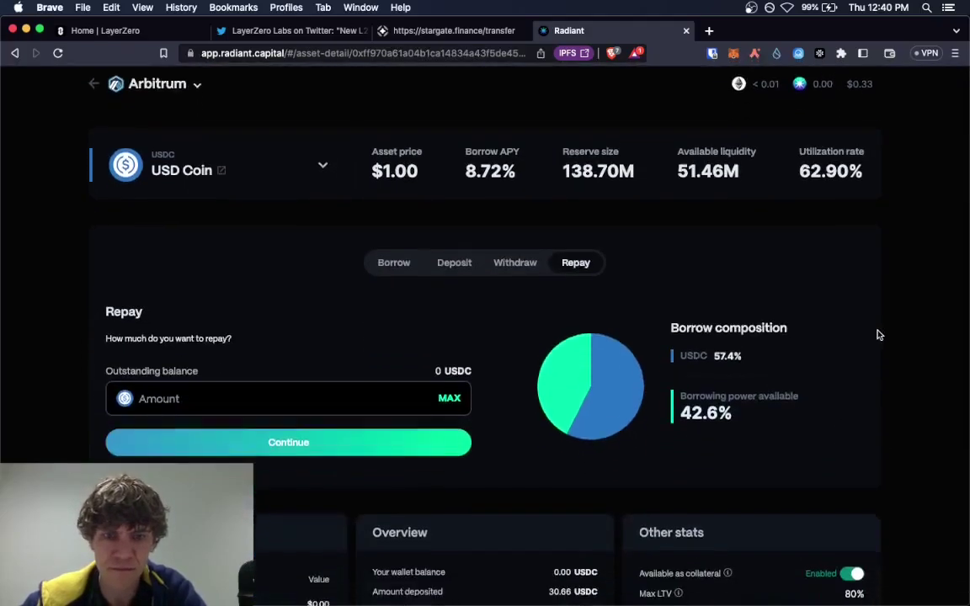
scroll(879, 297, "down", 1)
scroll(879, 296, "down", 2)
scroll(879, 296, "up", 1)
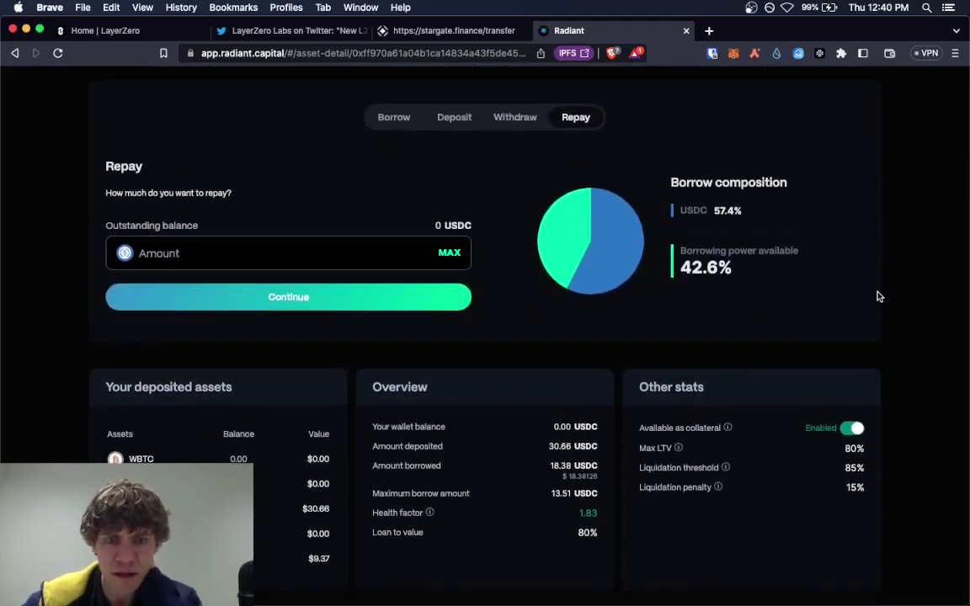
scroll(879, 297, "down", 3)
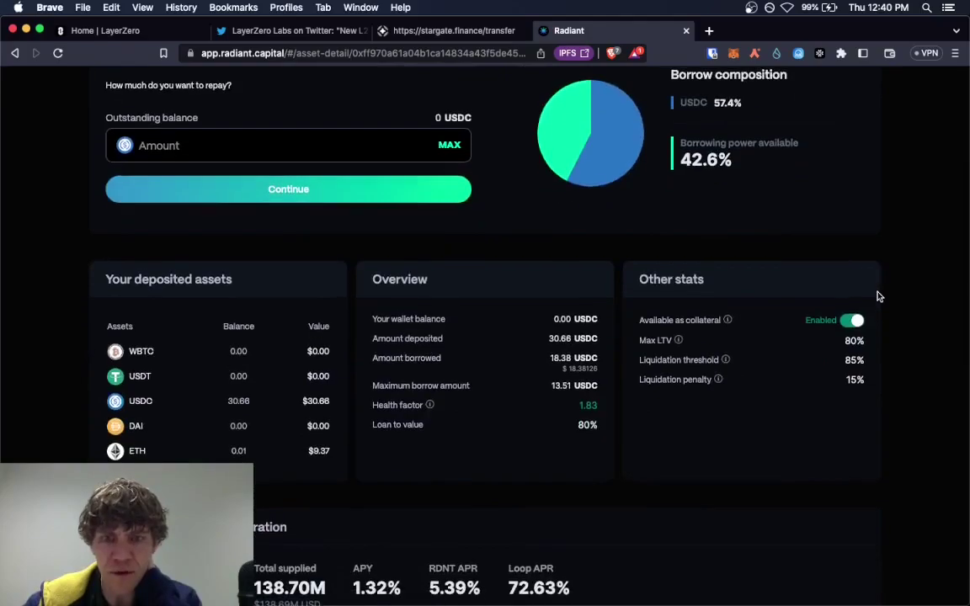
scroll(878, 296, "down", 4)
scroll(879, 297, "up", 10)
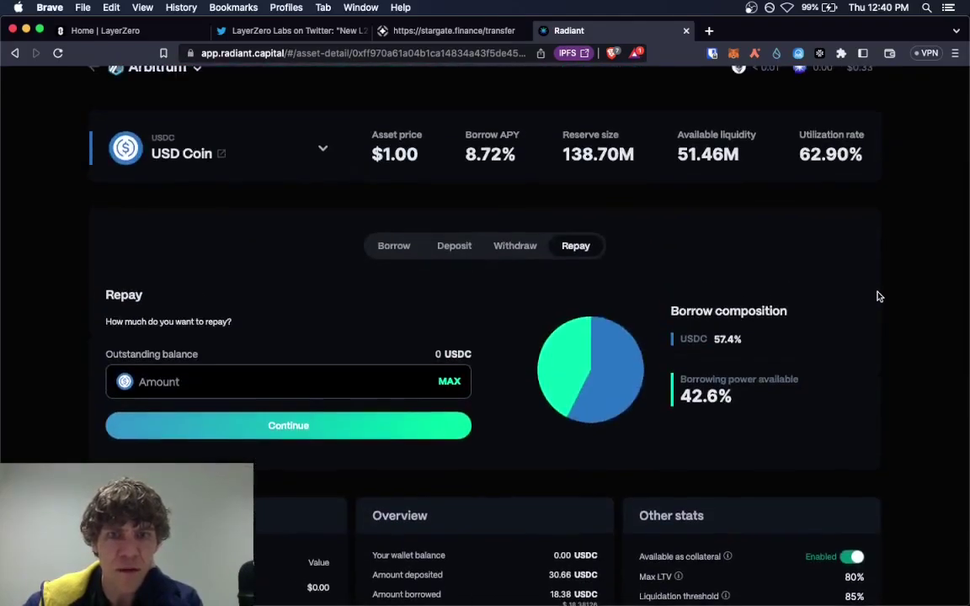
Look through the USDC borrow, repay, withdraw and deposit forms, checking the available amounts in each
left_click(392, 246)
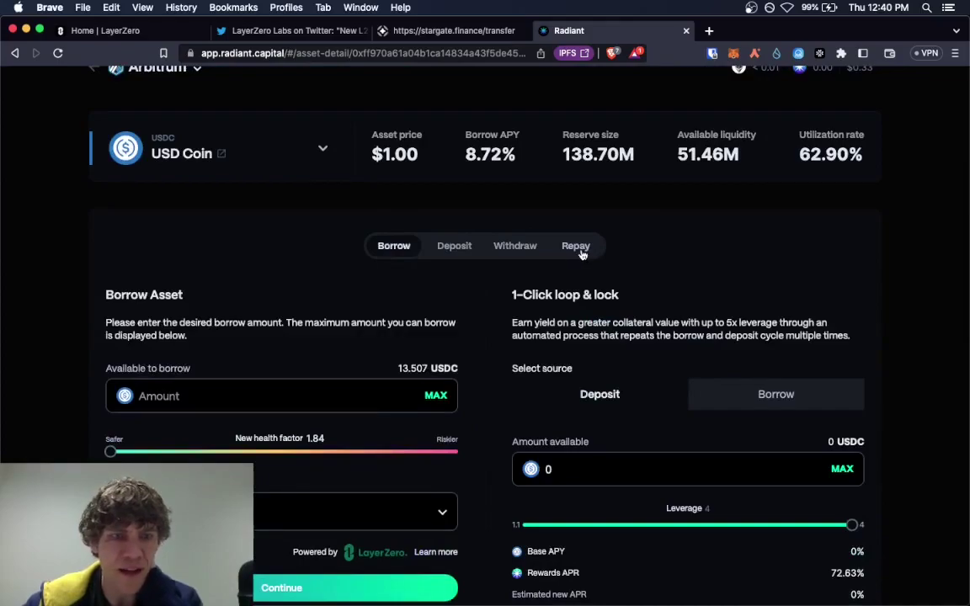
left_click(577, 247)
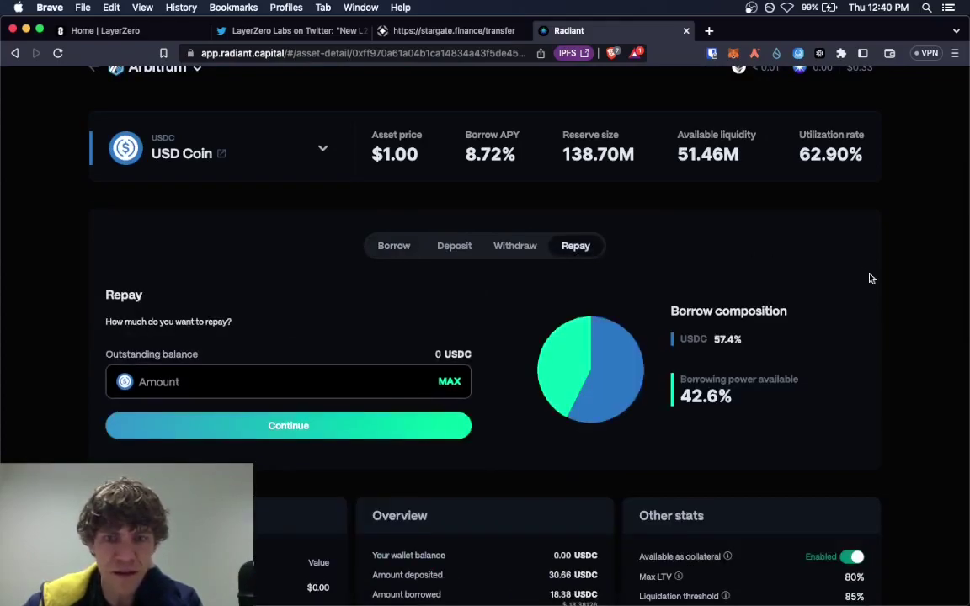
scroll(871, 279, "down", 1)
left_click(518, 226)
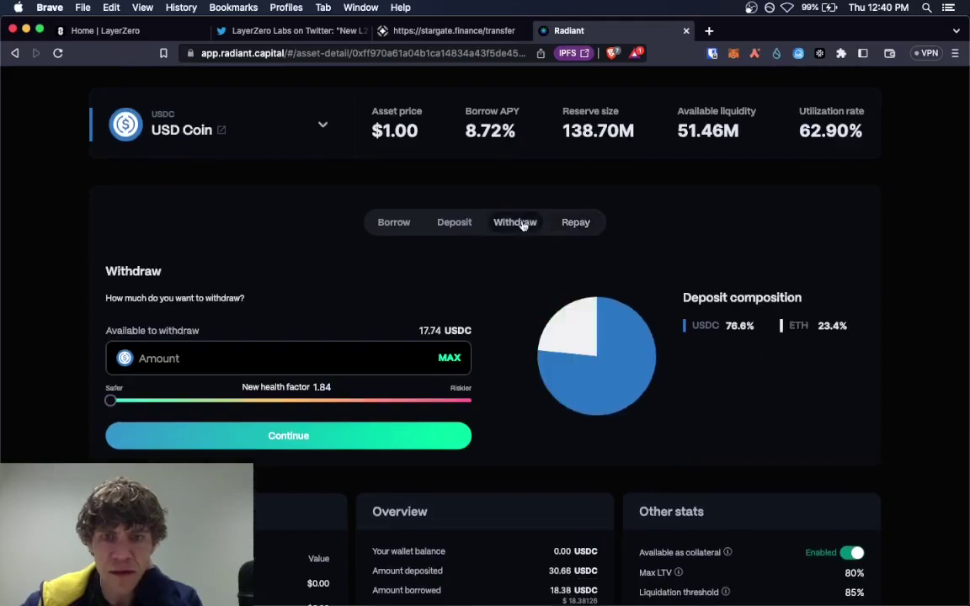
left_click(455, 222)
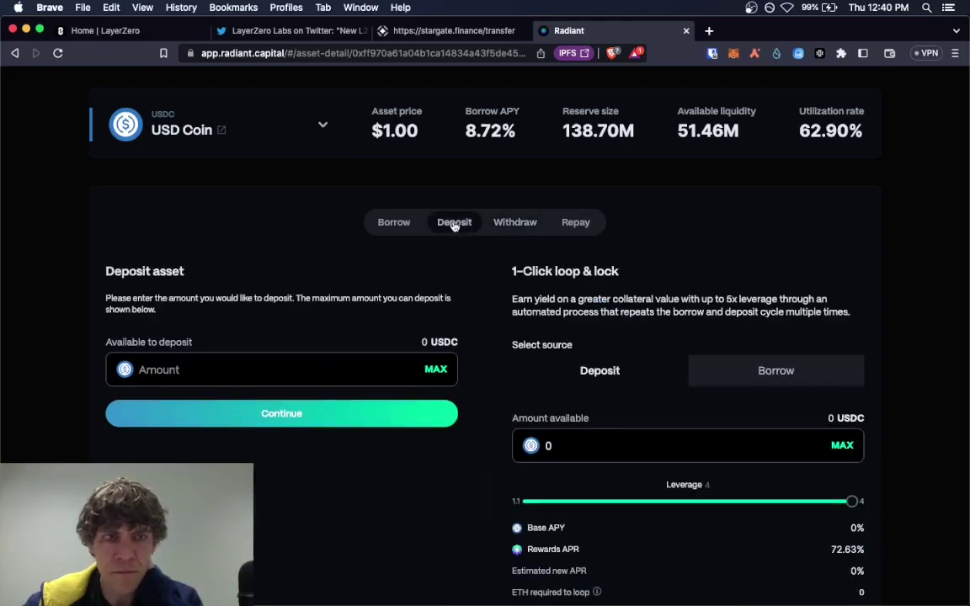
scroll(270, 184, "up", 1)
scroll(272, 185, "down", 4)
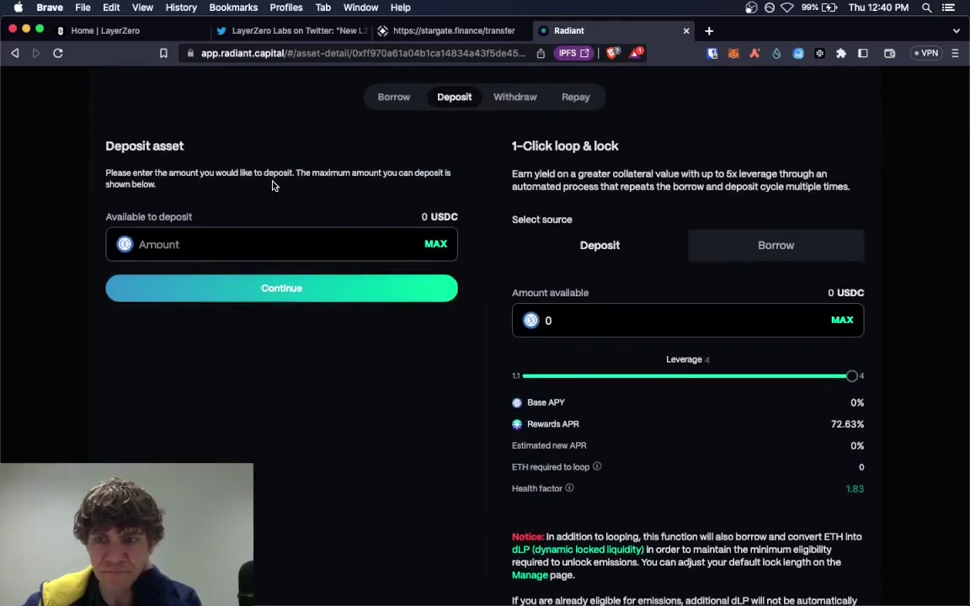
scroll(272, 185, "up", 5)
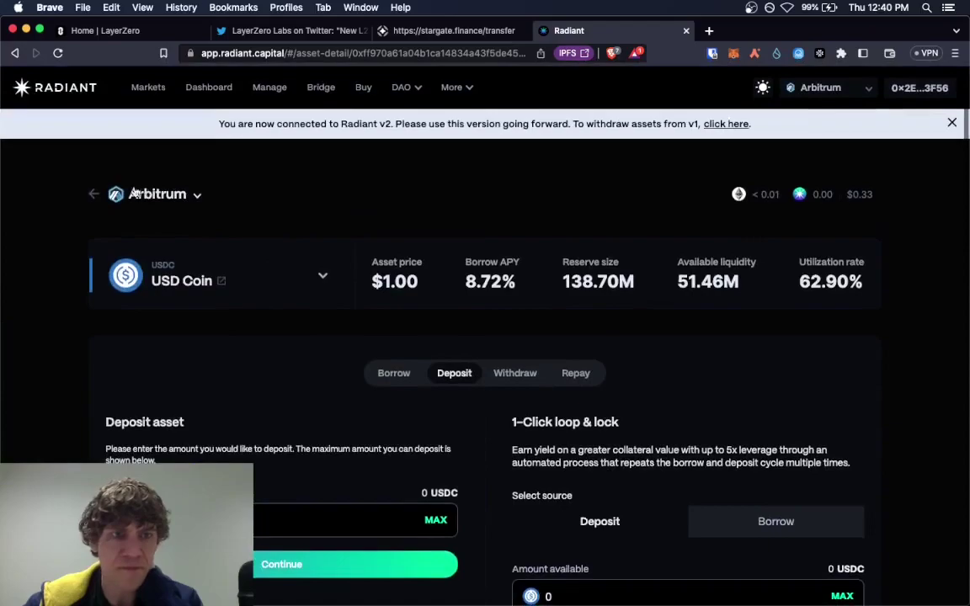
Return to the Arbitrum markets, inspect the Zap into dLP dialog, and close it without zapping
left_click(90, 193)
scroll(247, 291, "down", 4)
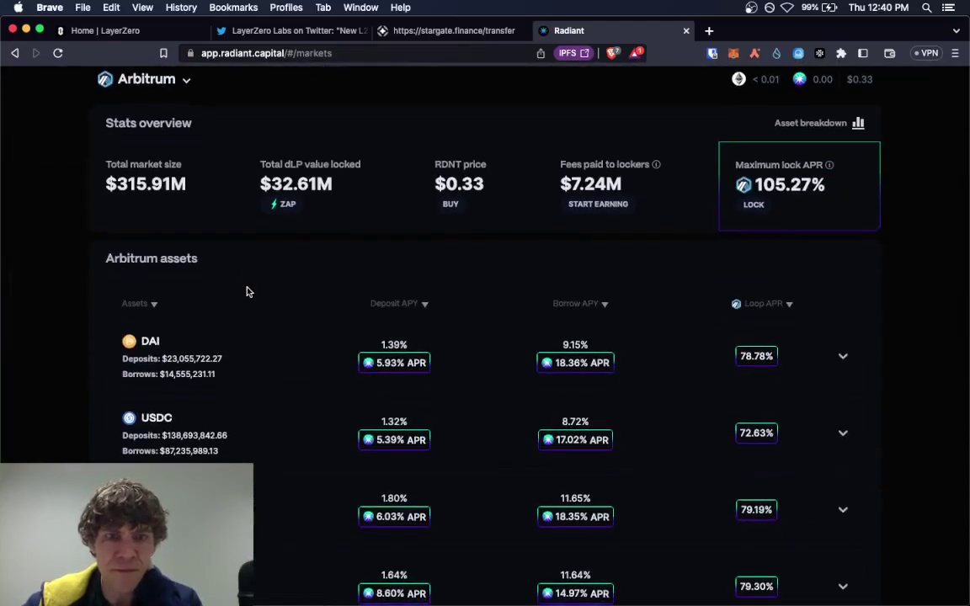
scroll(246, 291, "up", 4)
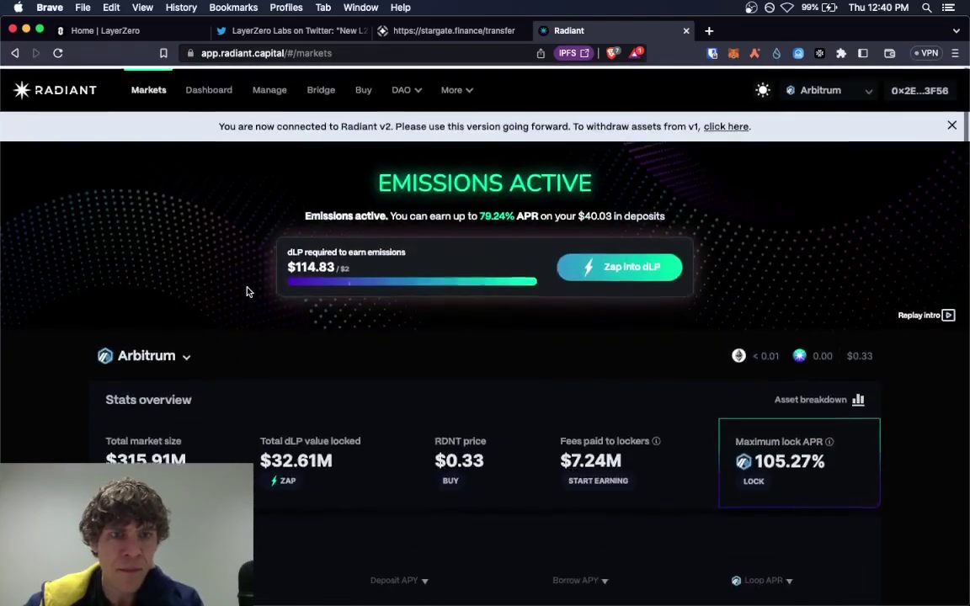
left_click(640, 268)
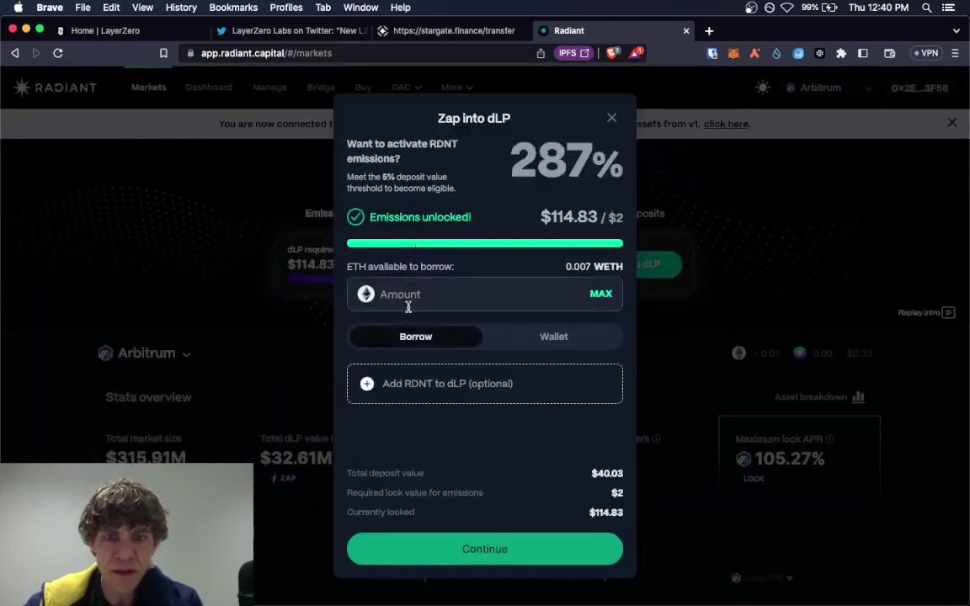
left_click(614, 119)
scroll(801, 315, "down", 5)
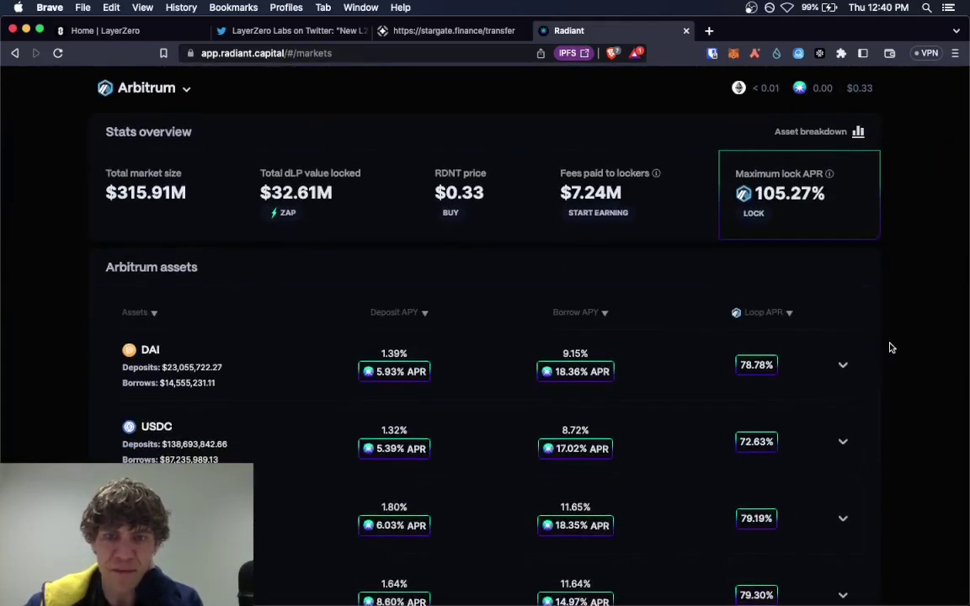
Open the loop page for USDC from the markets list and look through its borrow, deposit, withdraw and repay forms
left_click(849, 442)
scroll(849, 442, "down", 4)
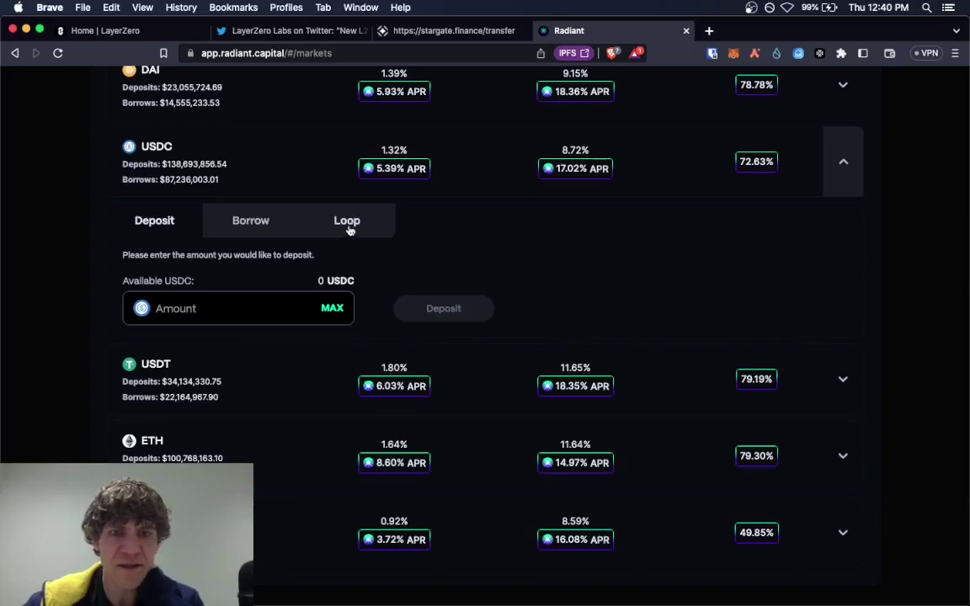
left_click(347, 221)
scroll(350, 229, "down", 3)
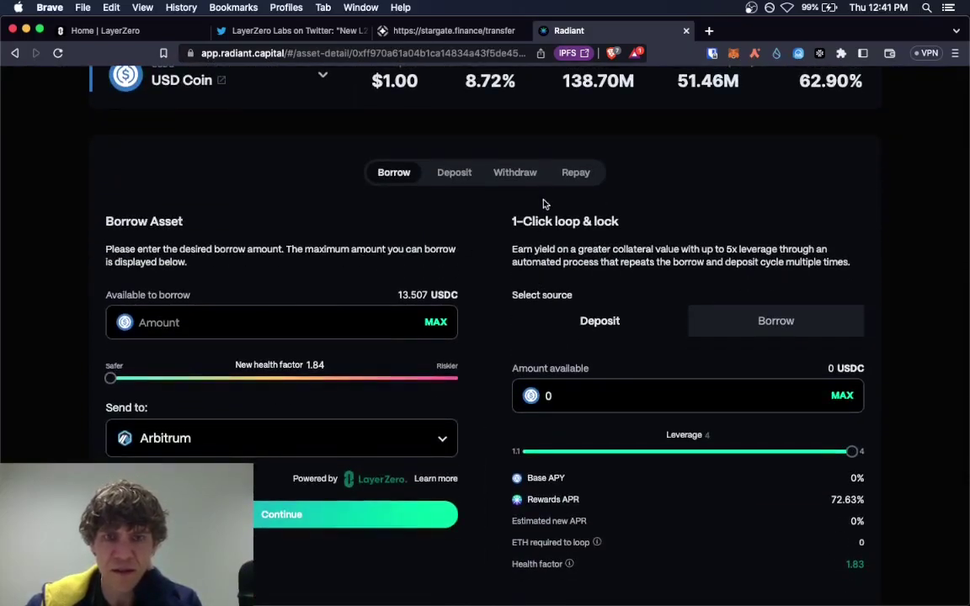
left_click(454, 174)
left_click(512, 173)
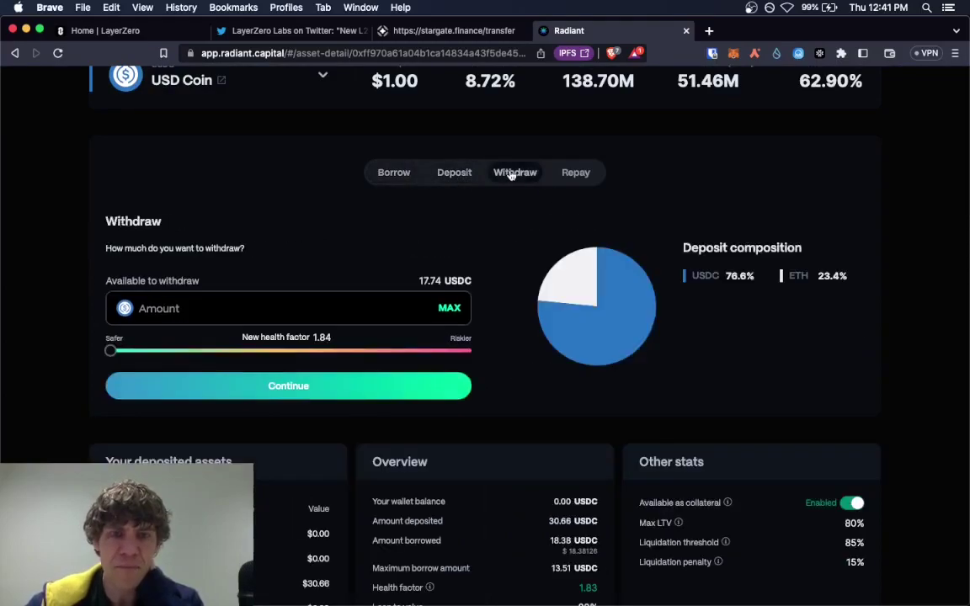
left_click(574, 173)
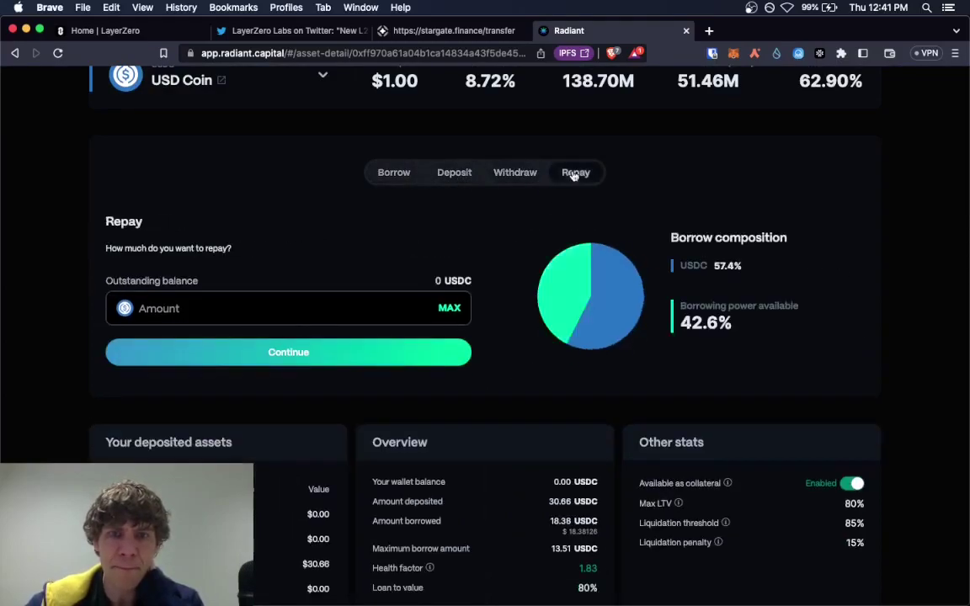
left_click(394, 172)
Review the dashboard's lending section, comparing the borrows view with the deposit composition and the deposits and borrows lists
scroll(412, 179, "up", 3)
left_click(209, 89)
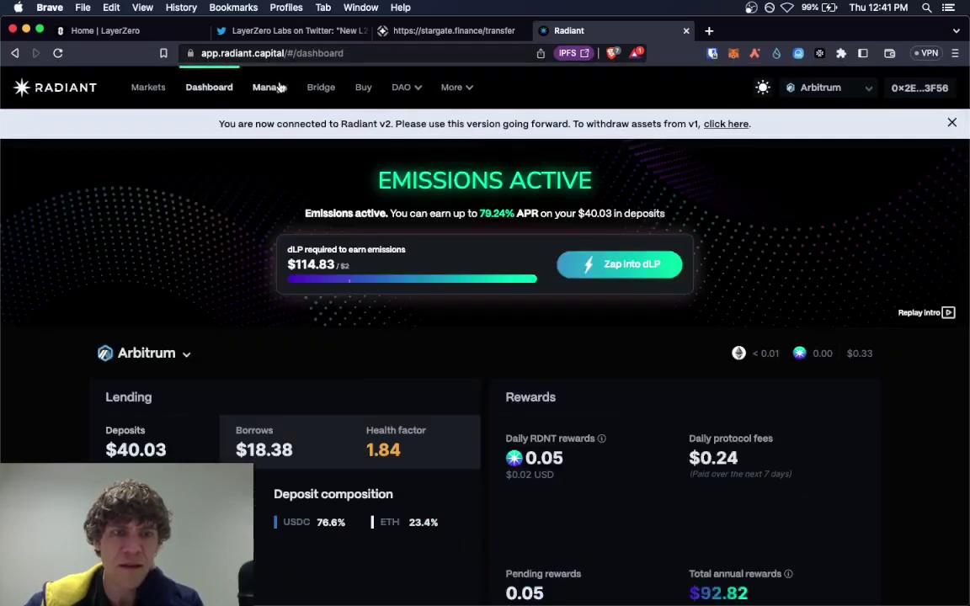
scroll(240, 298, "down", 1)
scroll(239, 299, "down", 5)
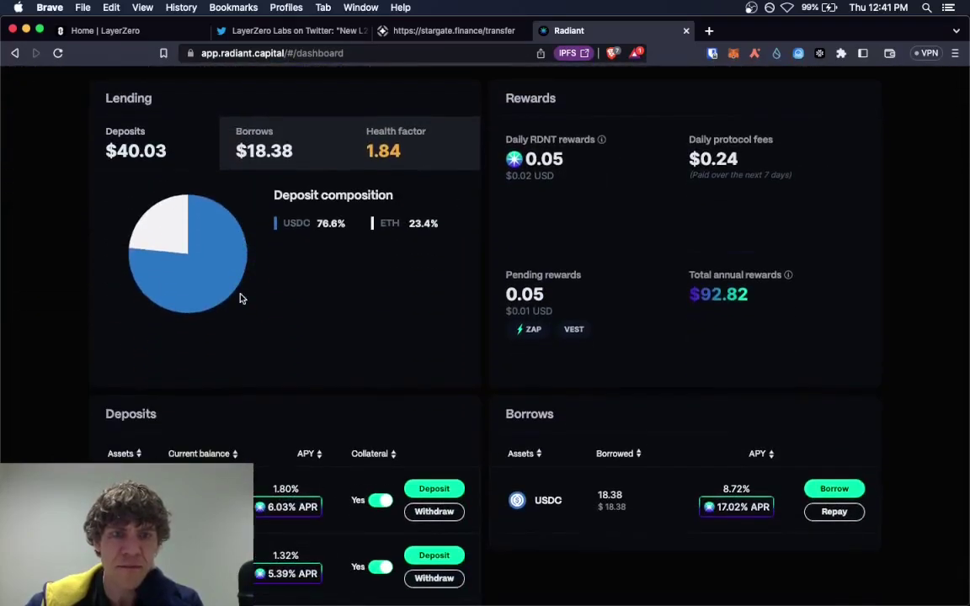
left_click(274, 150)
left_click(174, 162)
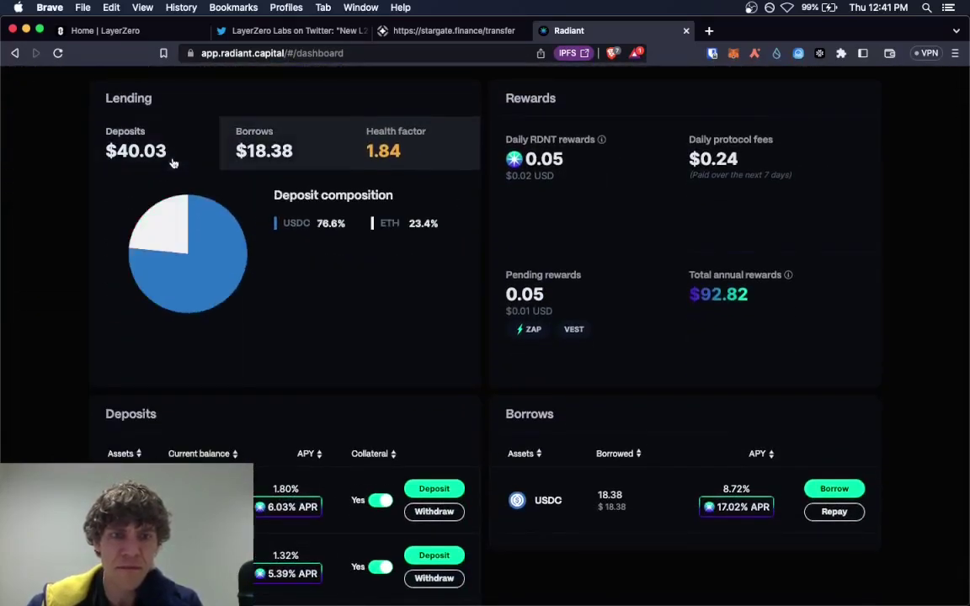
scroll(174, 162, "down", 2)
scroll(173, 163, "up", 2)
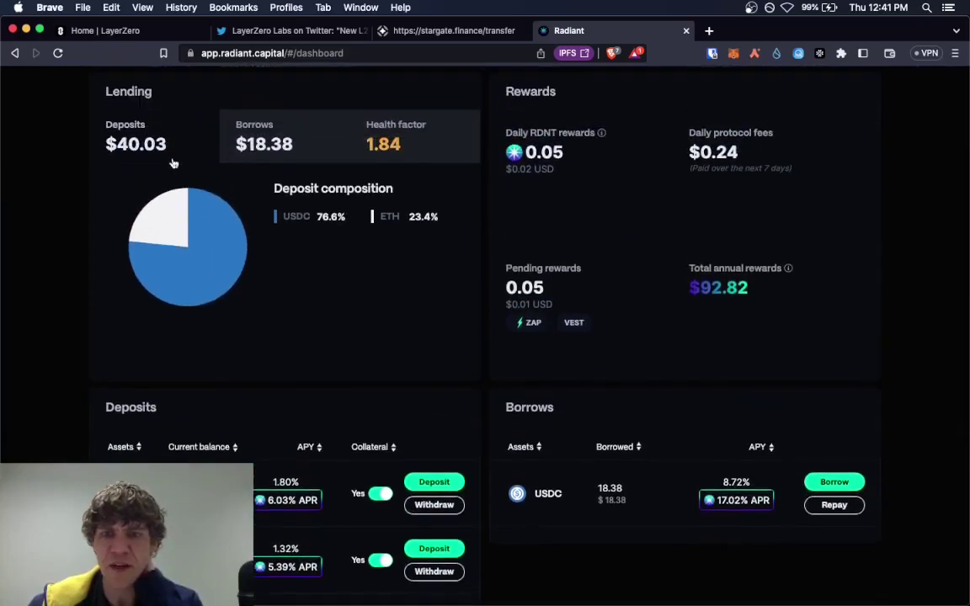
Try the maximum repayment for the borrowed USDC, review the page's details, and dismiss the Radiant v2 notice
left_click(842, 506)
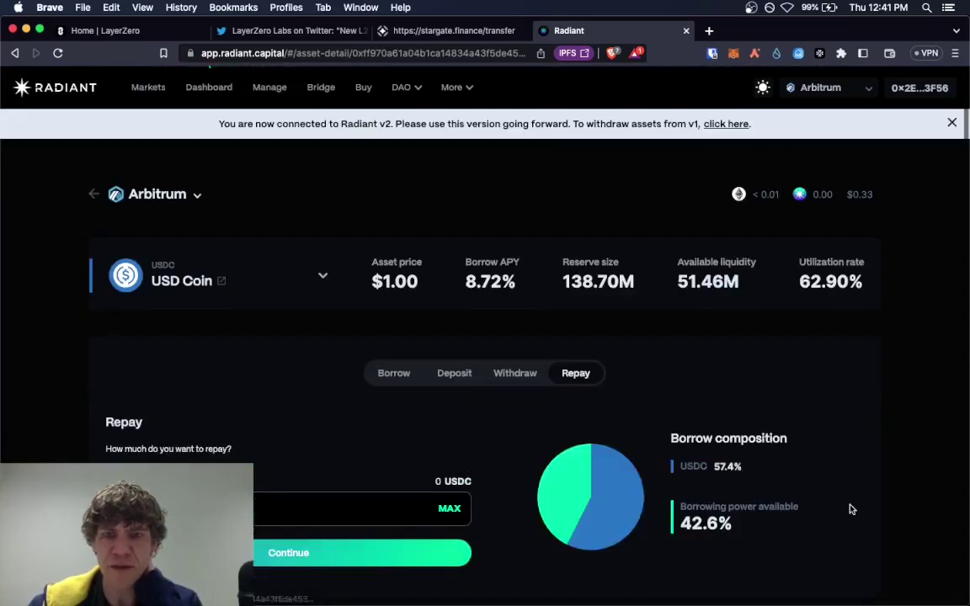
scroll(840, 371, "down", 5)
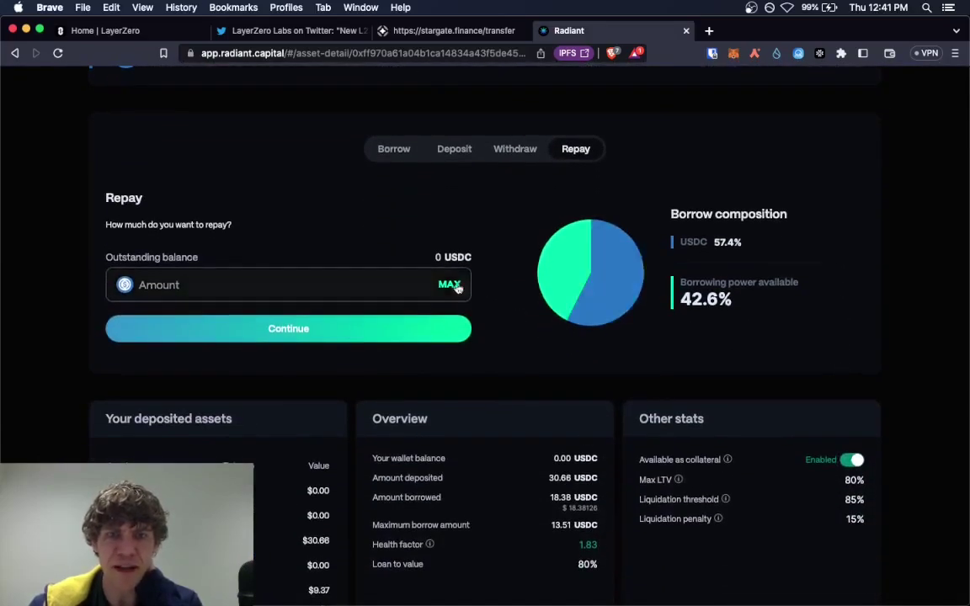
left_click(451, 285)
scroll(451, 287, "down", 4)
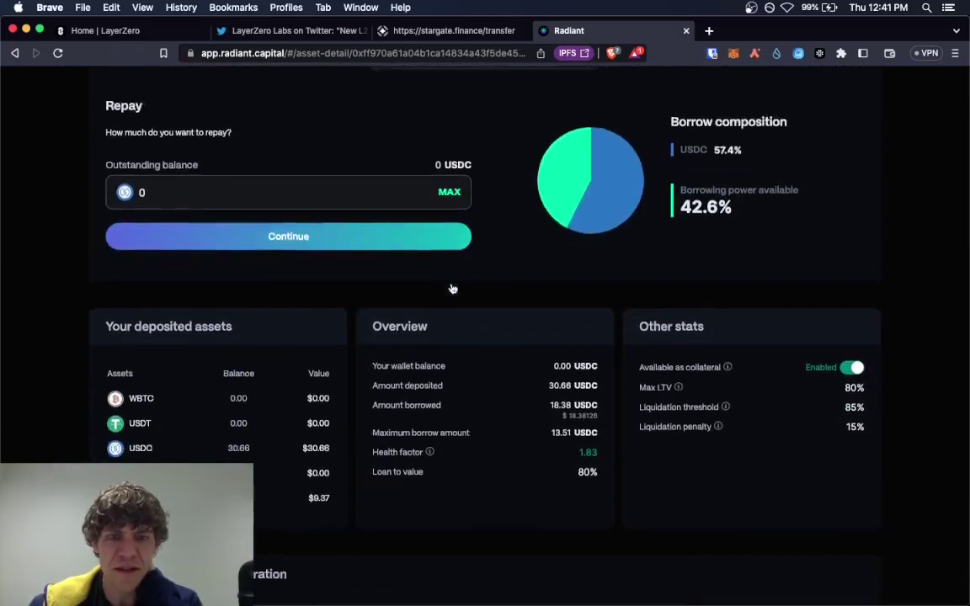
scroll(451, 289, "down", 15)
scroll(450, 288, "up", 20)
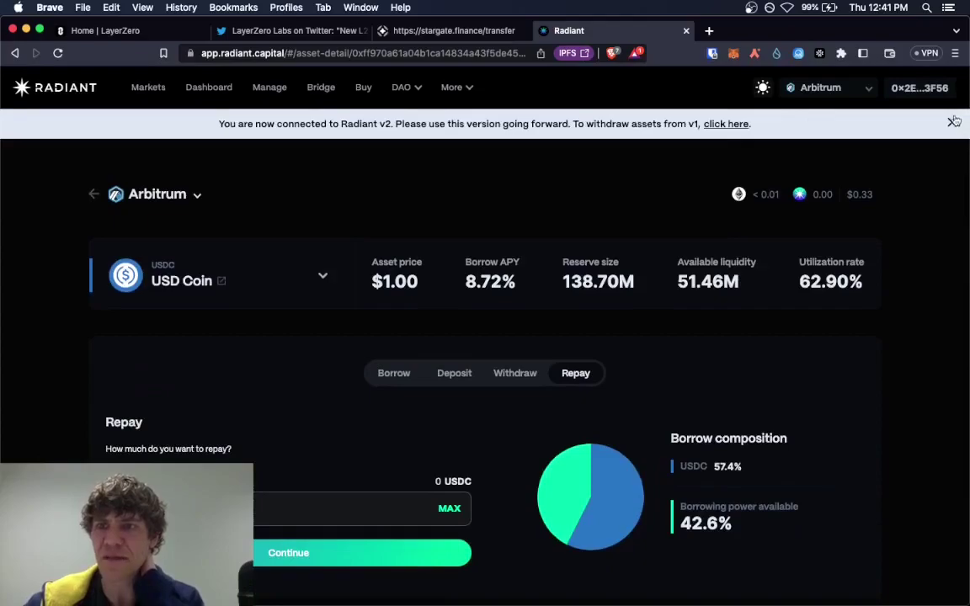
left_click(953, 122)
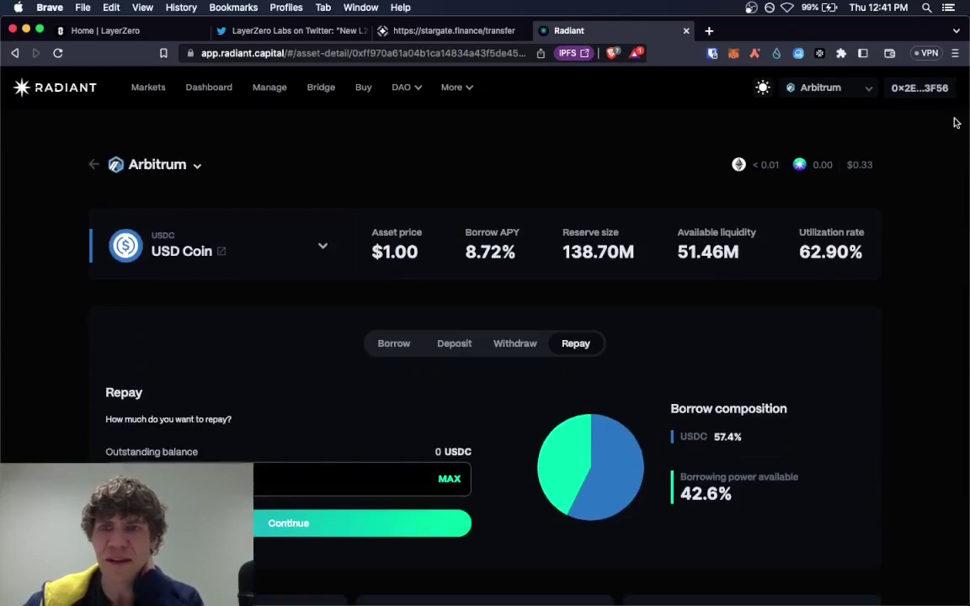
Look over the Arbitrum assets on the markets page and the deposits and borrows on the dashboard
left_click(91, 166)
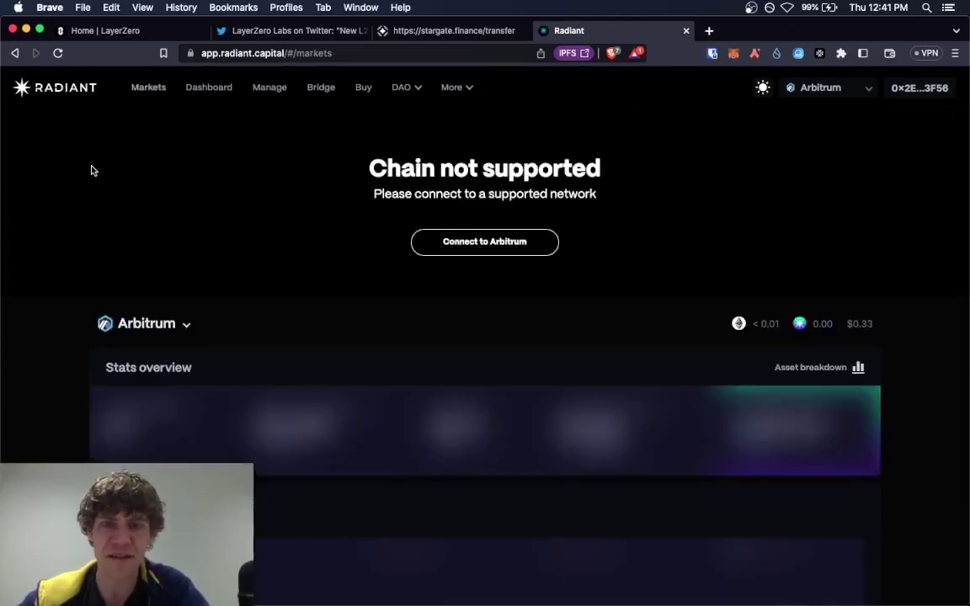
scroll(61, 388, "down", 3)
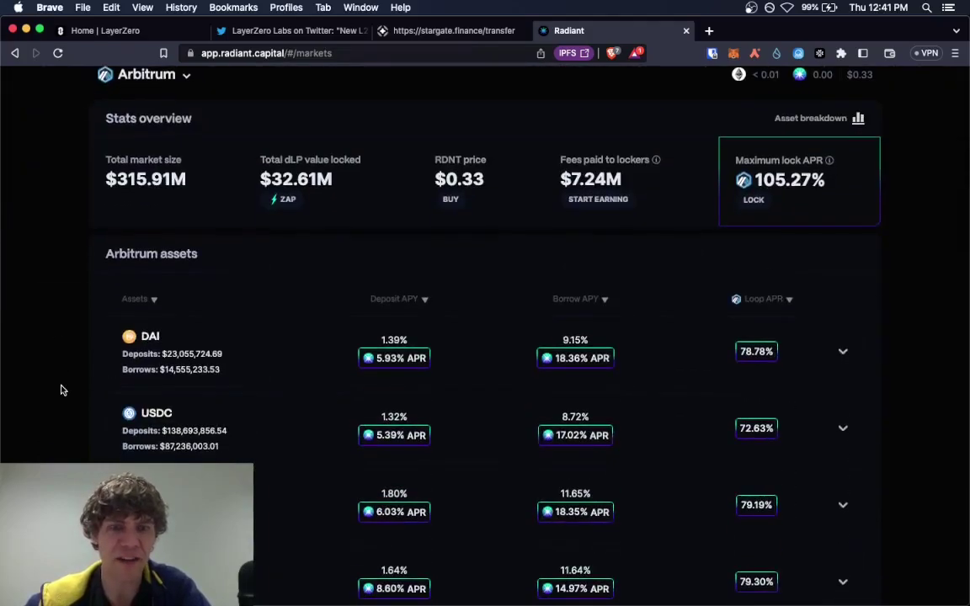
scroll(60, 390, "down", 3)
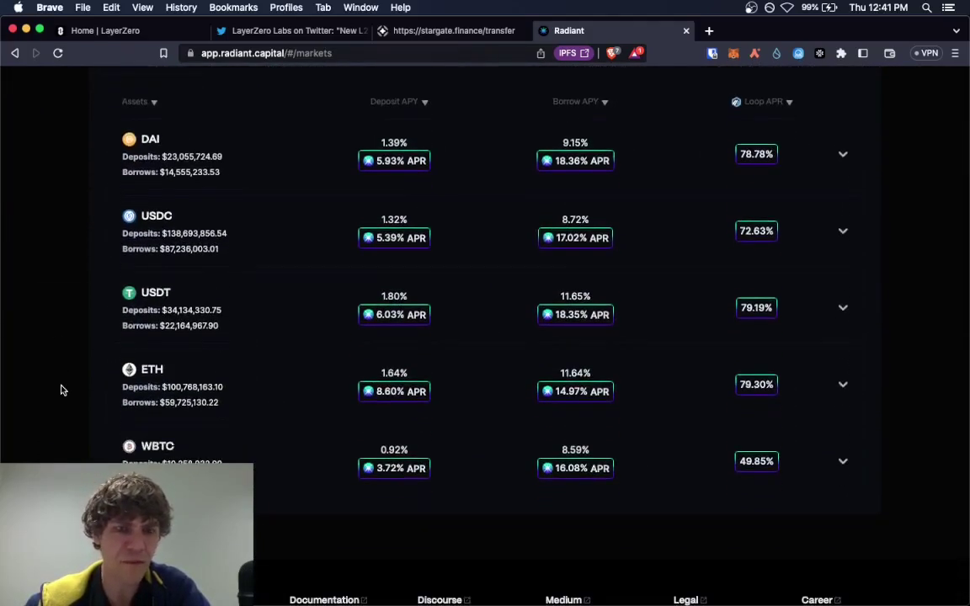
scroll(61, 390, "up", 10)
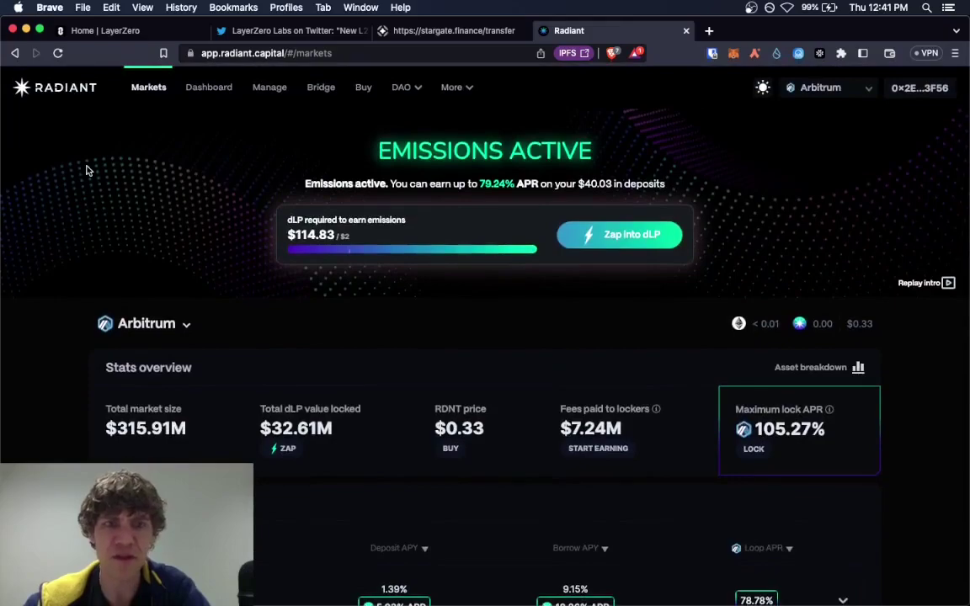
left_click(218, 91)
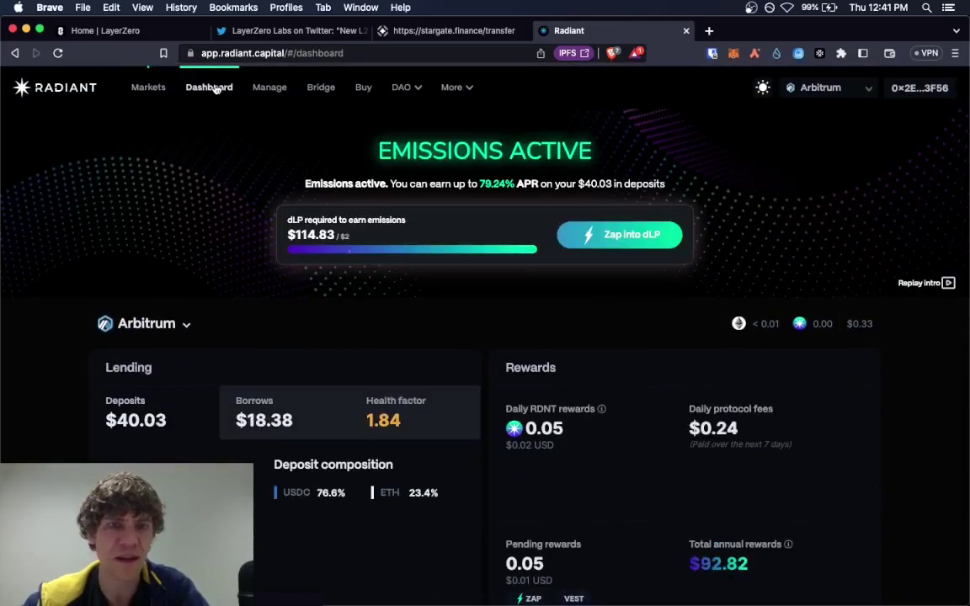
scroll(48, 354, "down", 10)
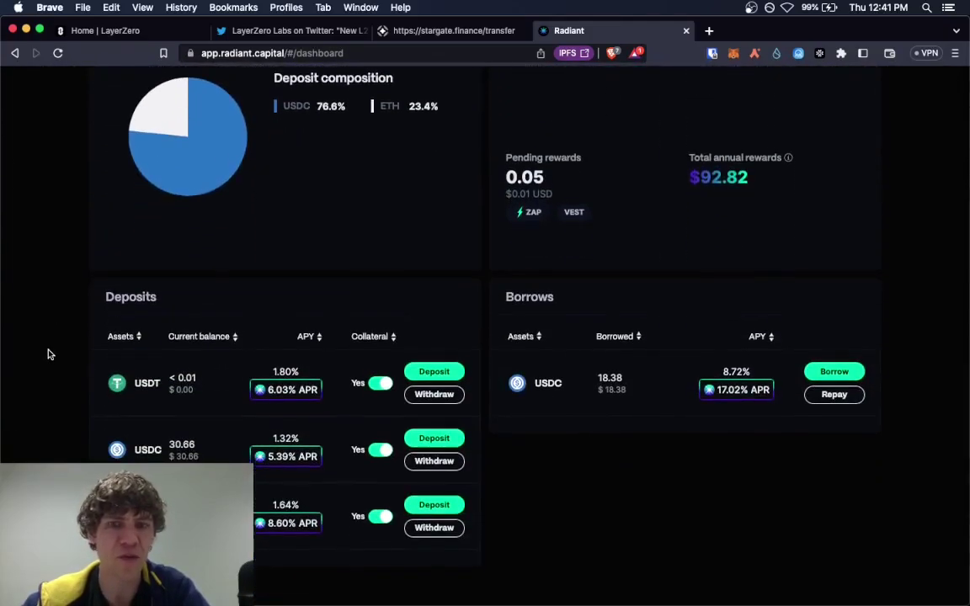
scroll(48, 353, "up", 10)
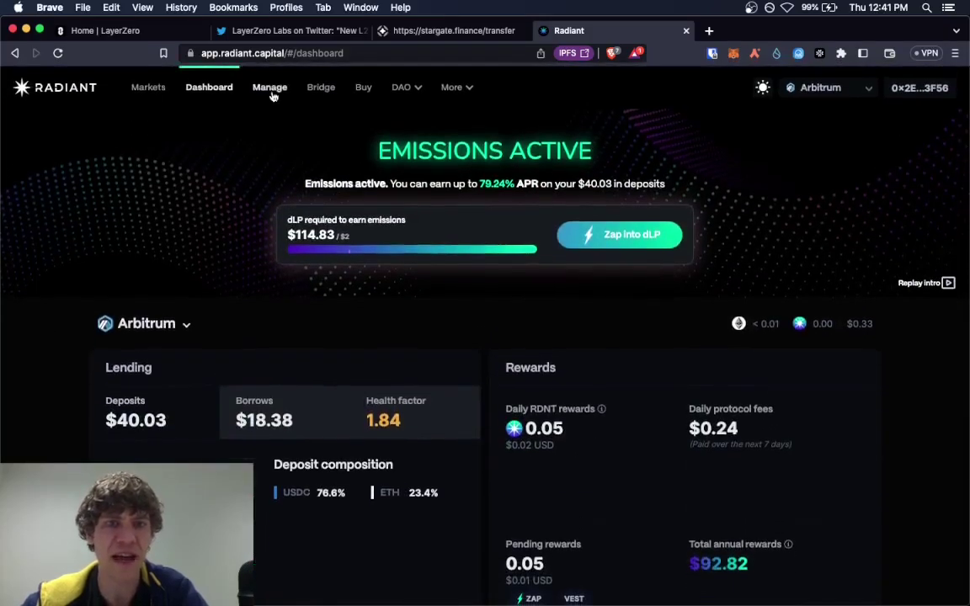
Open Radiant's Manage page, and switch to Preview to examine the LayerZero Ecosystem image before putting it away
left_click(269, 89)
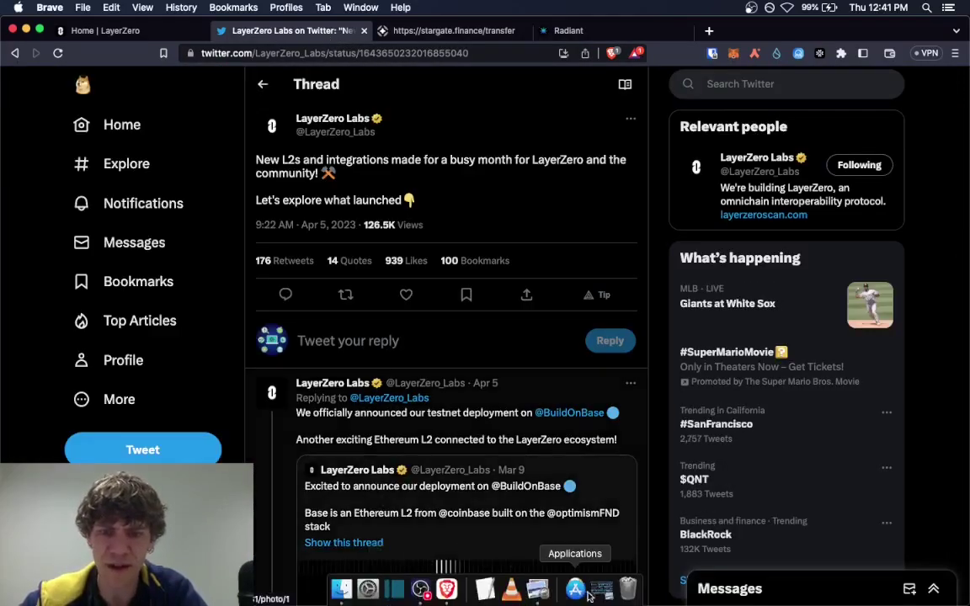
left_click(556, 592)
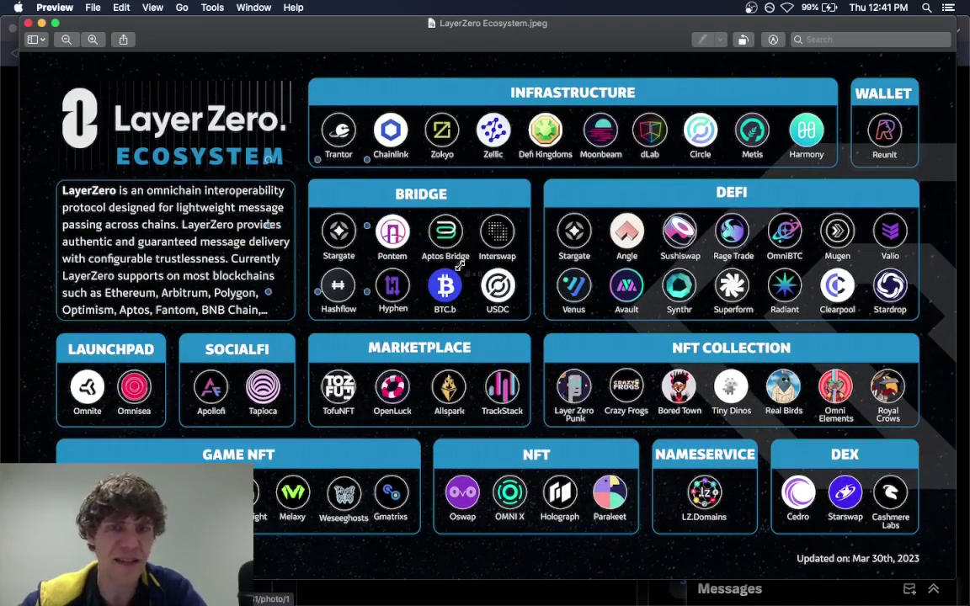
left_click(41, 24)
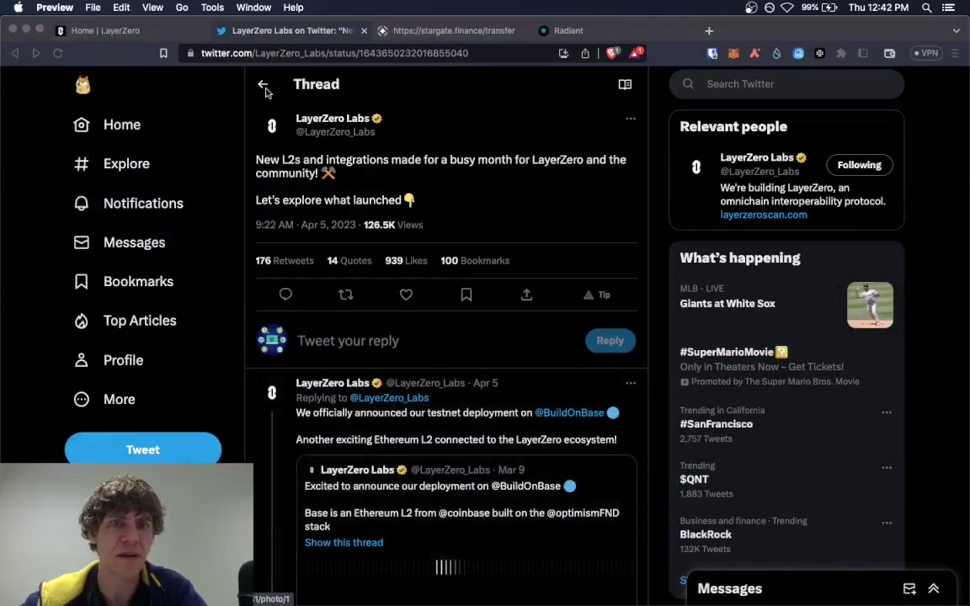
Switch to the LayerZero home page in Brave and open its Aptos, BTC.b, USDC and ETH Goerli bridge sites
left_click(132, 31)
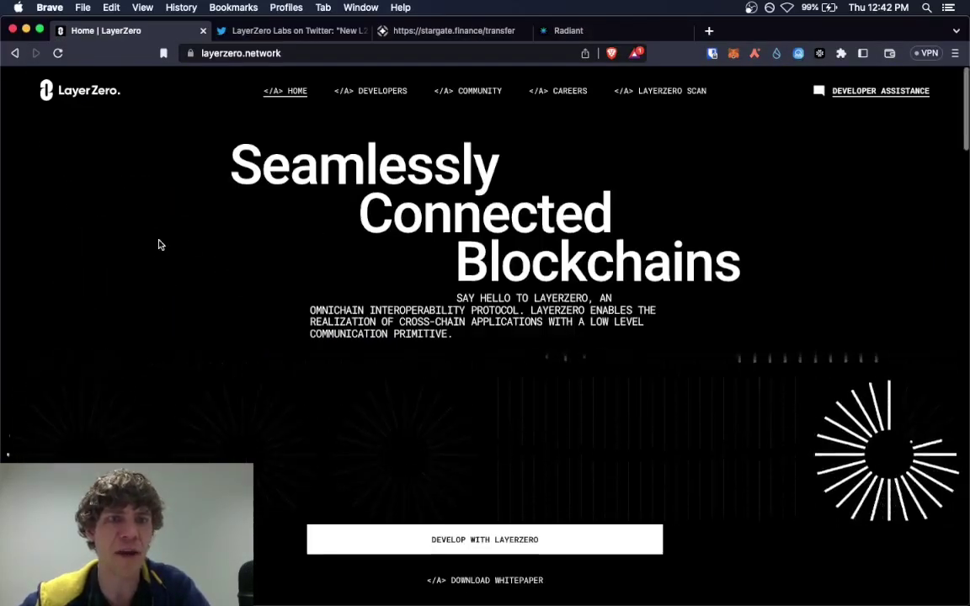
scroll(161, 245, "down", 10)
scroll(160, 244, "down", 10)
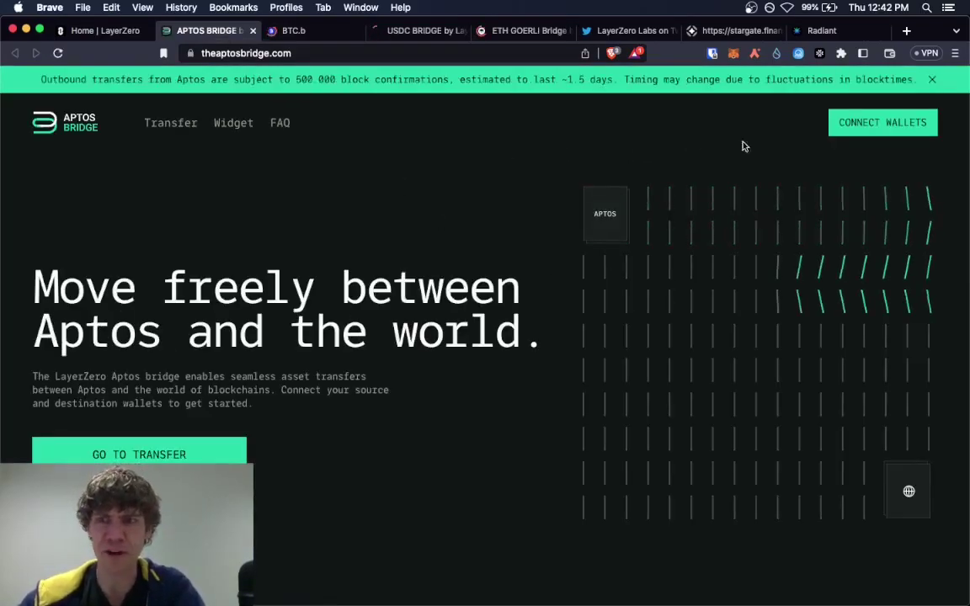
Review the EVM and Aptos wallet options on Aptos Bridge, close them, and open the transfer form
left_click(884, 123)
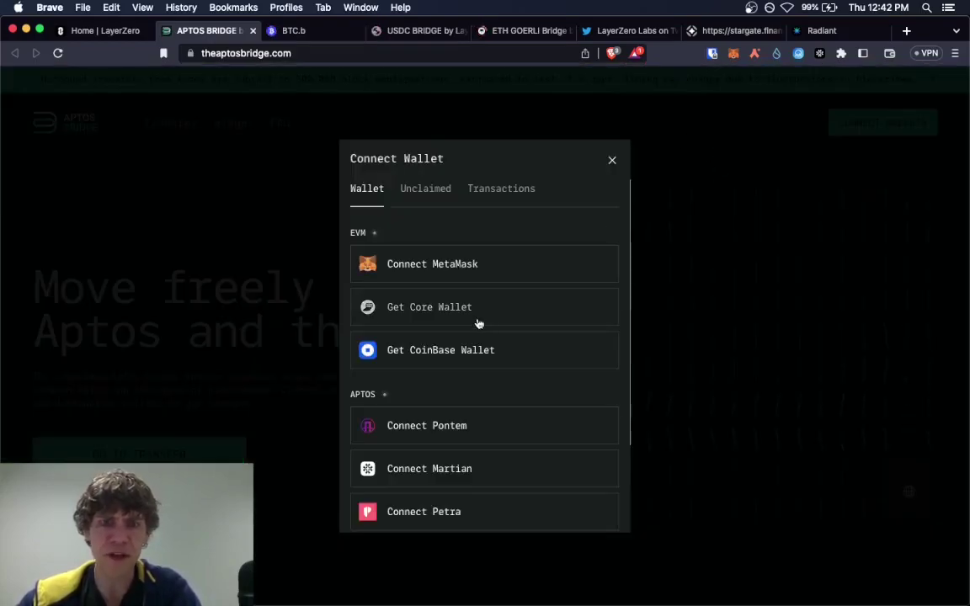
scroll(486, 265, "down", 2)
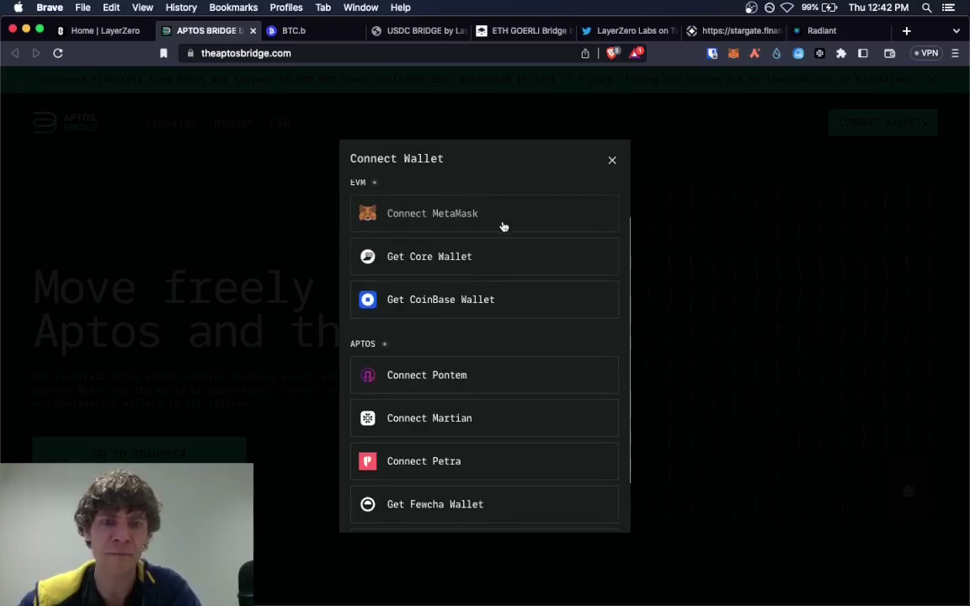
scroll(526, 231, "down", 2)
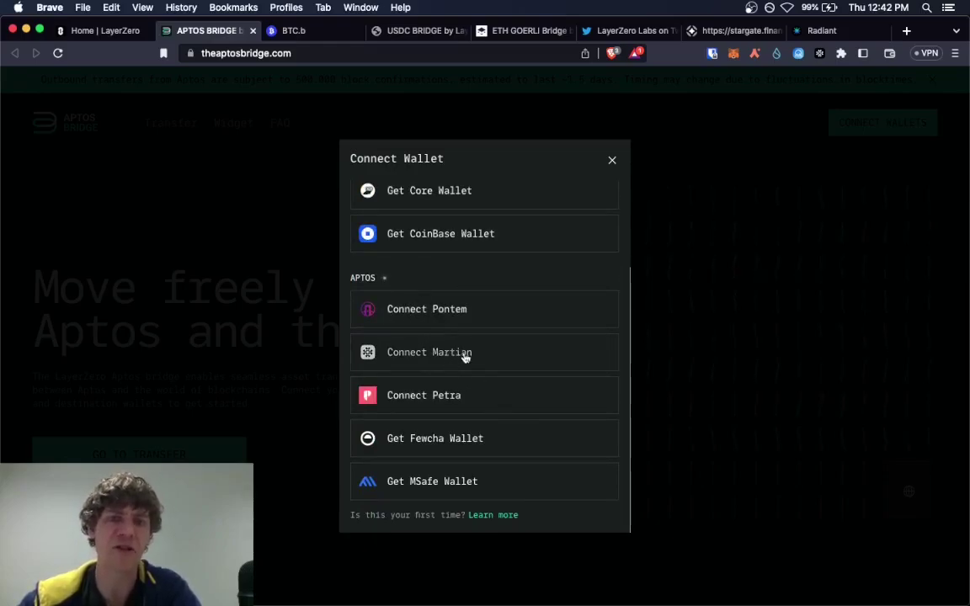
left_click(743, 224)
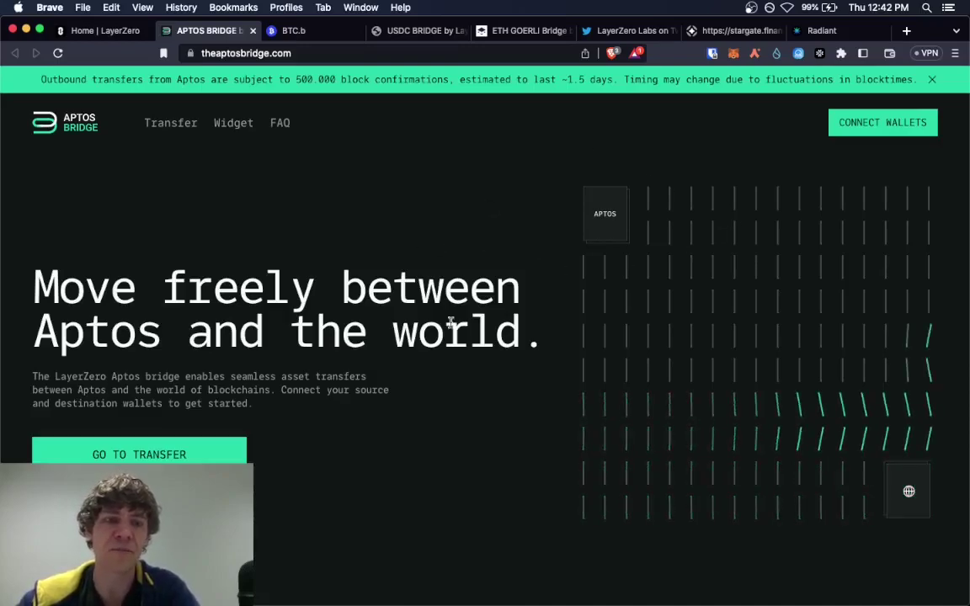
scroll(450, 323, "down", 1)
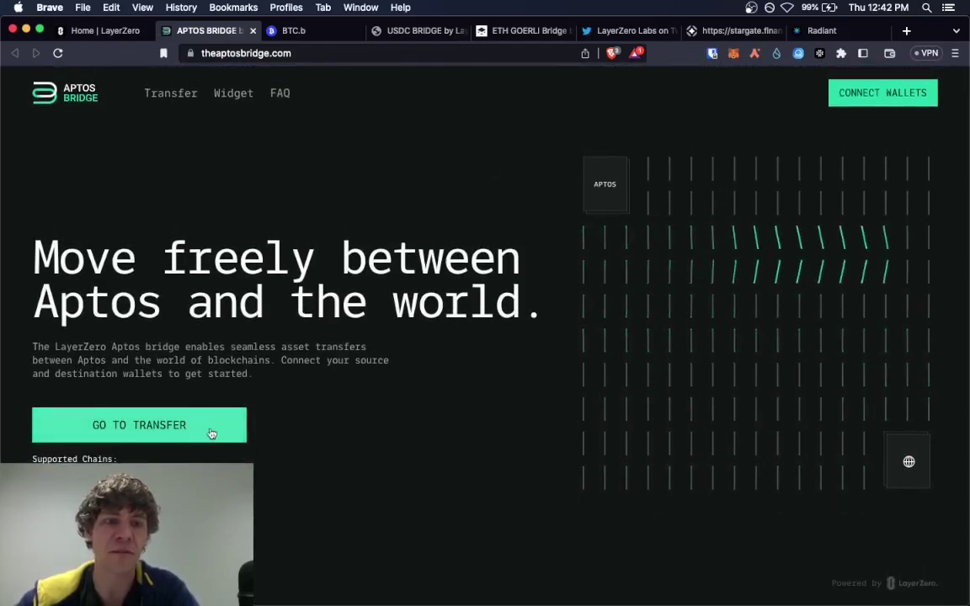
left_click(211, 433)
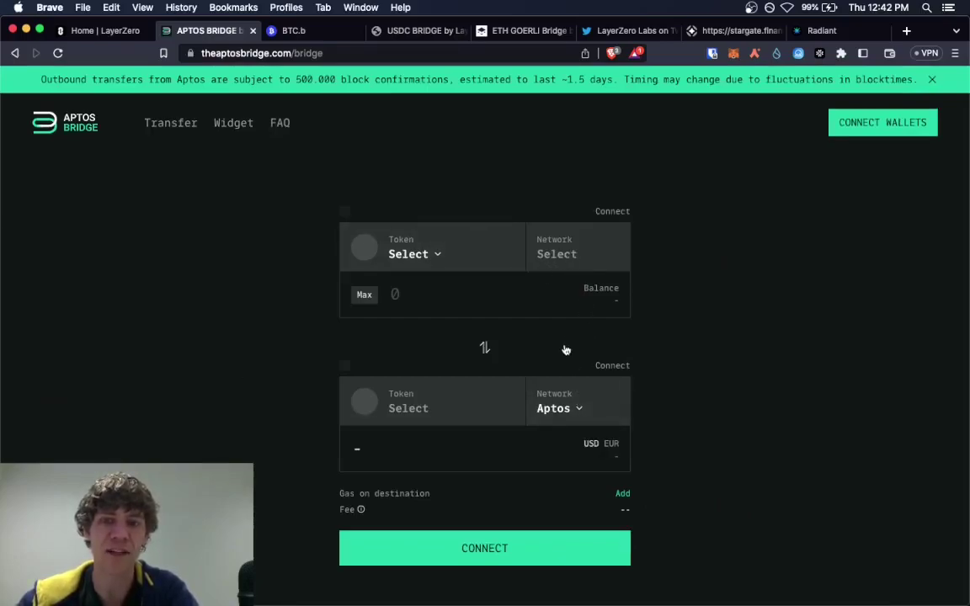
Review the destination networks offered on Aptos Bridge and close the list without changing the selection
left_click(561, 409)
left_click(668, 371)
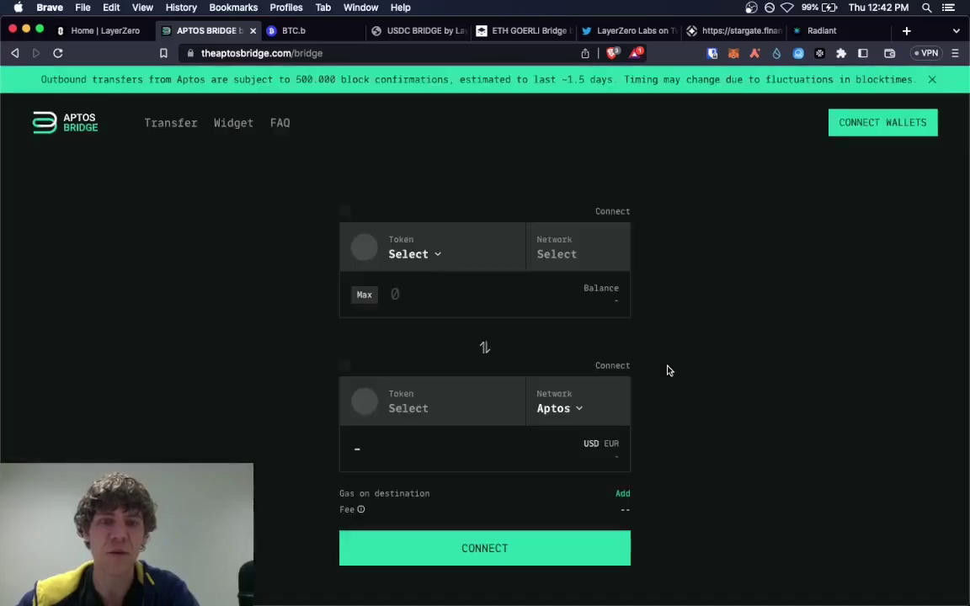
left_click(581, 400)
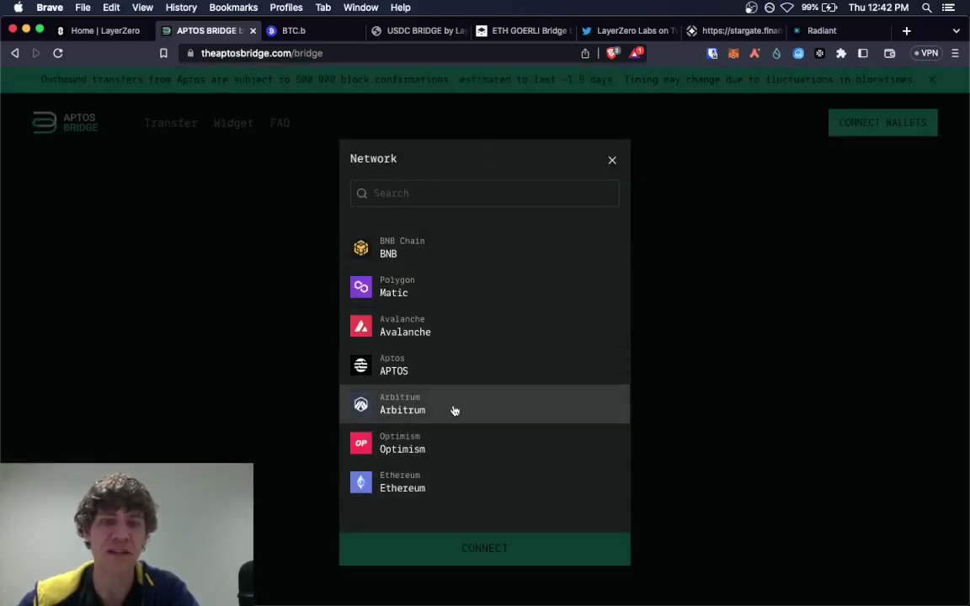
left_click(784, 370)
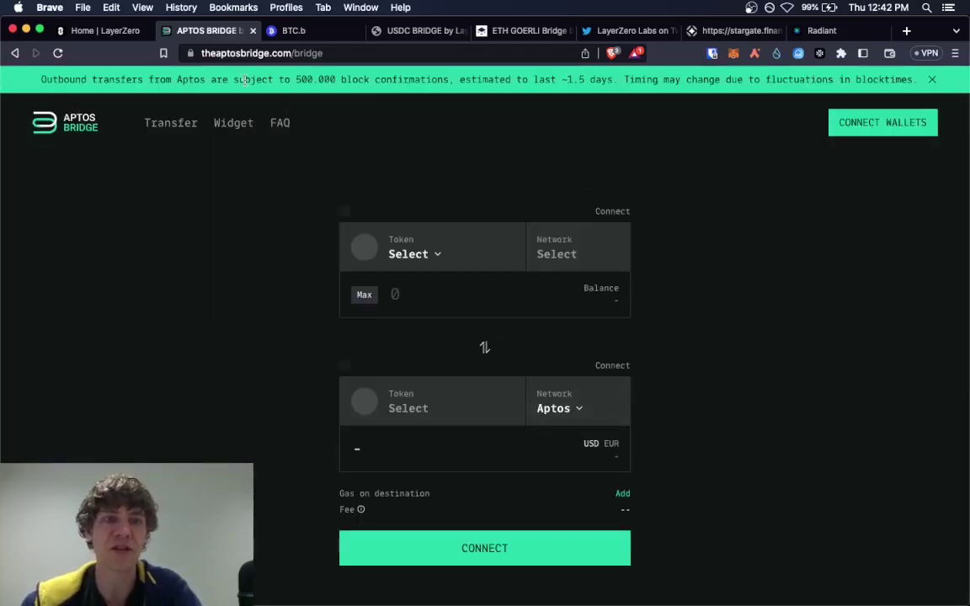
Open the BTC.b bridge's transfer form and review the From and To network lists, closing each without choosing a network
left_click(293, 31)
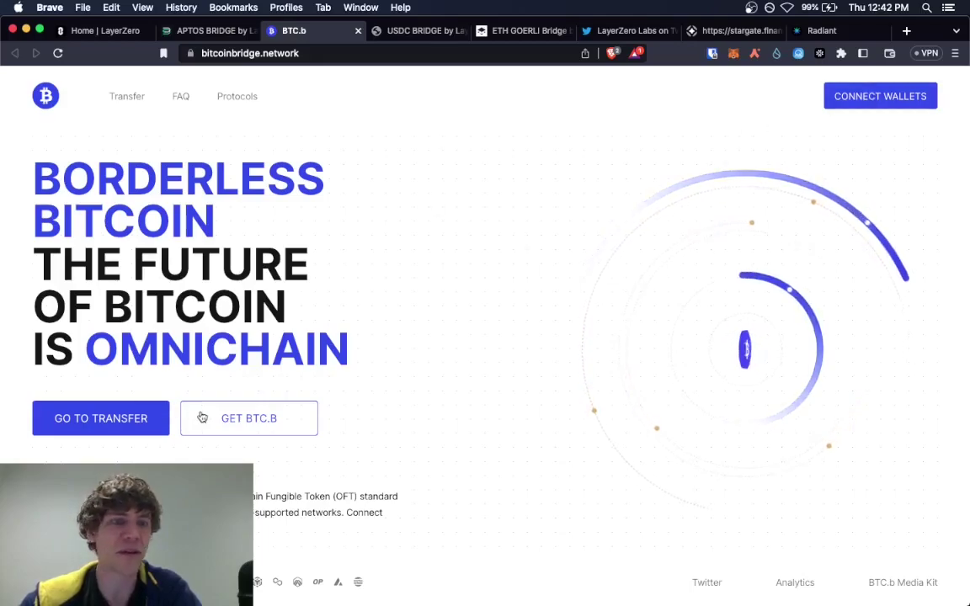
left_click(114, 425)
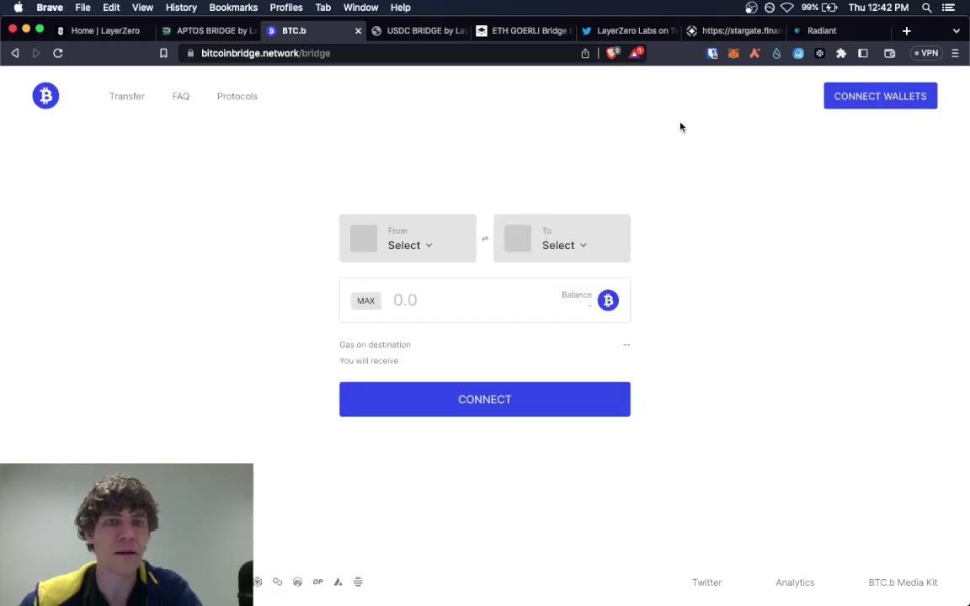
left_click(415, 246)
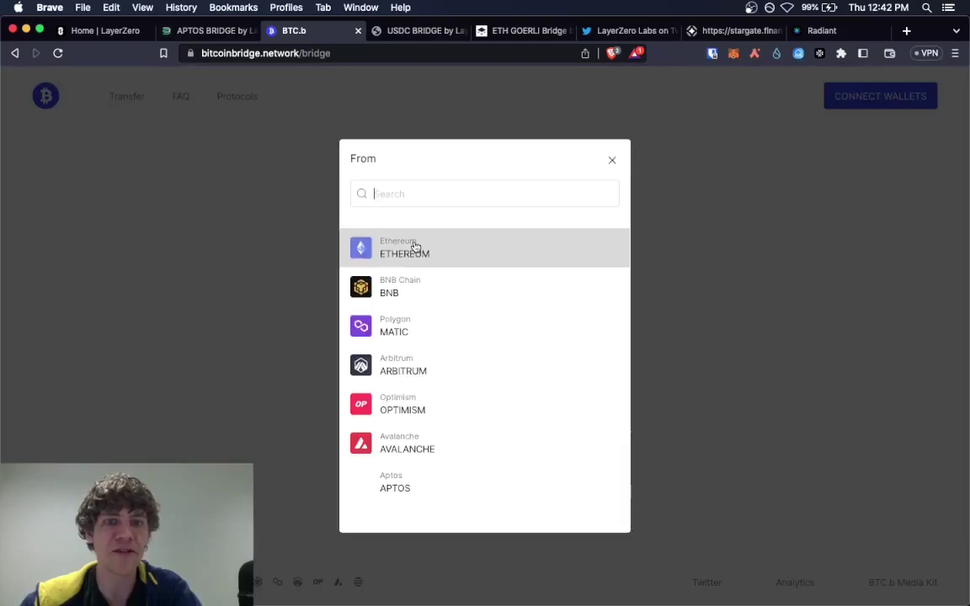
left_click(614, 162)
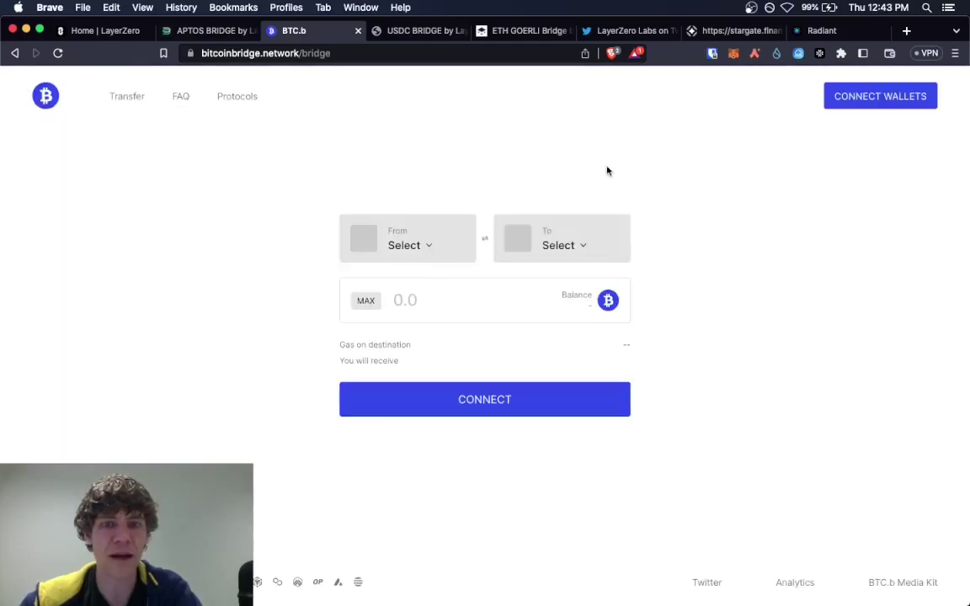
left_click(603, 229)
left_click(728, 135)
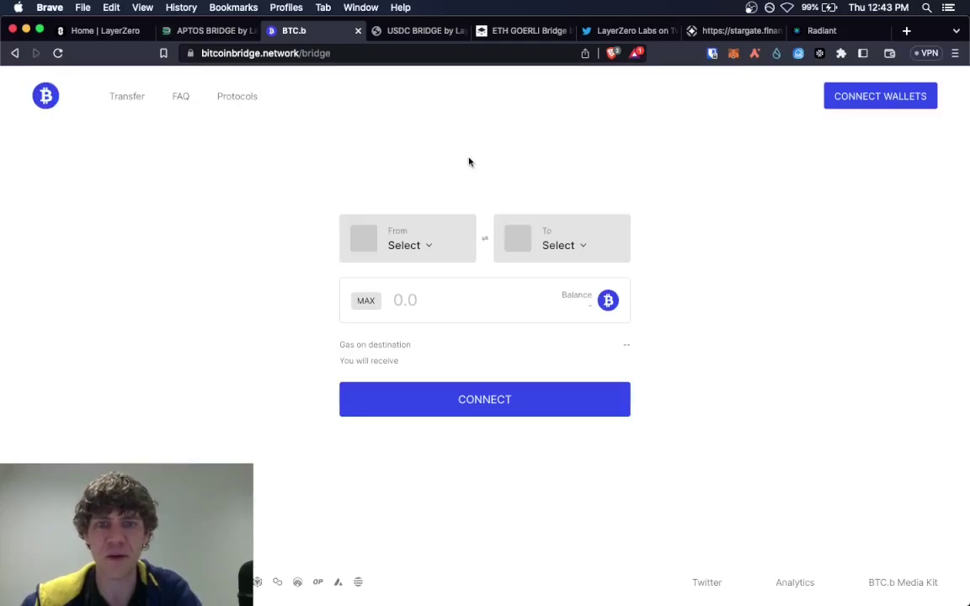
left_click(518, 221)
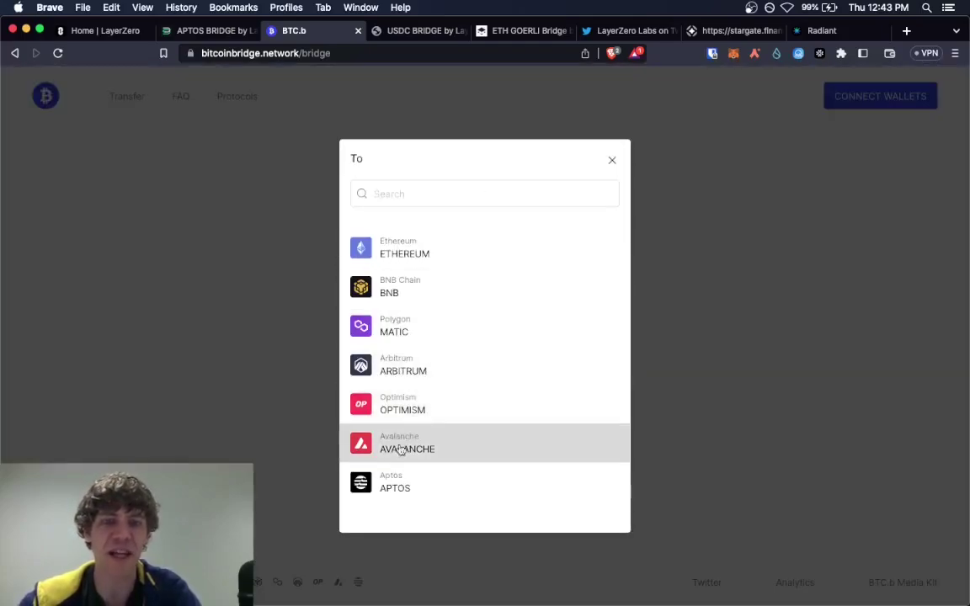
left_click(715, 242)
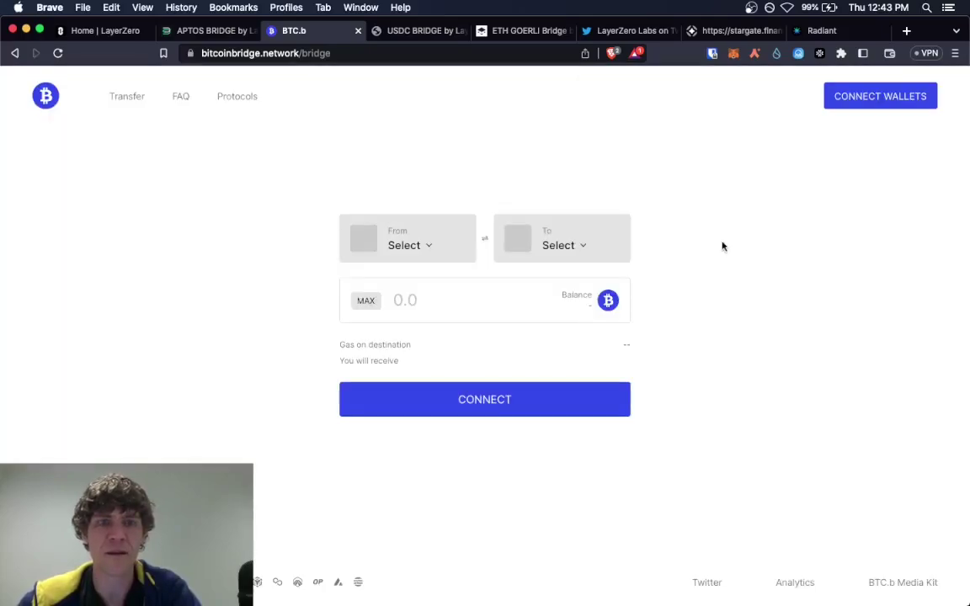
Open the USDC bridge's transfer form and check its source networks and wallet connection options, closing each without a selection
left_click(402, 32)
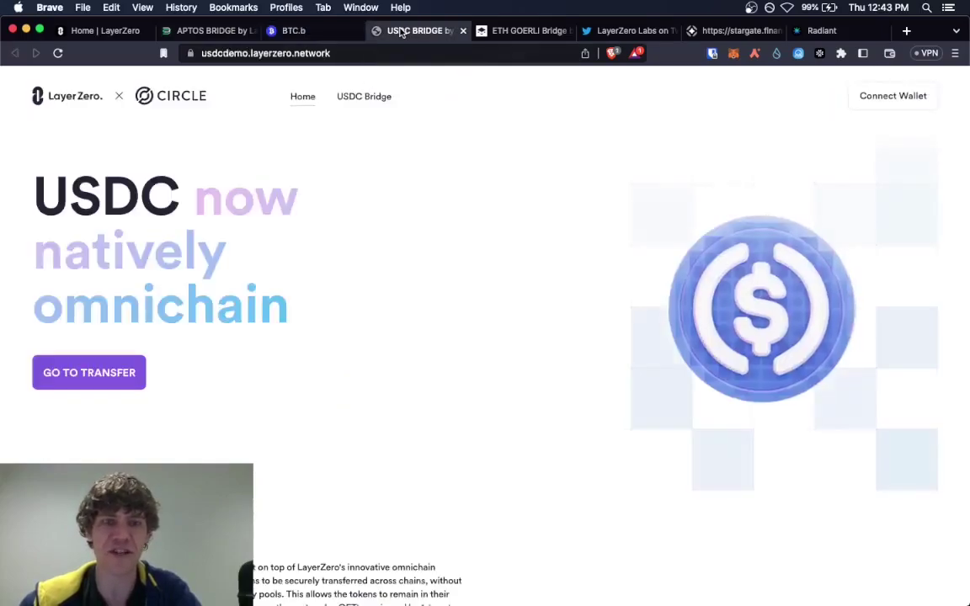
left_click(108, 371)
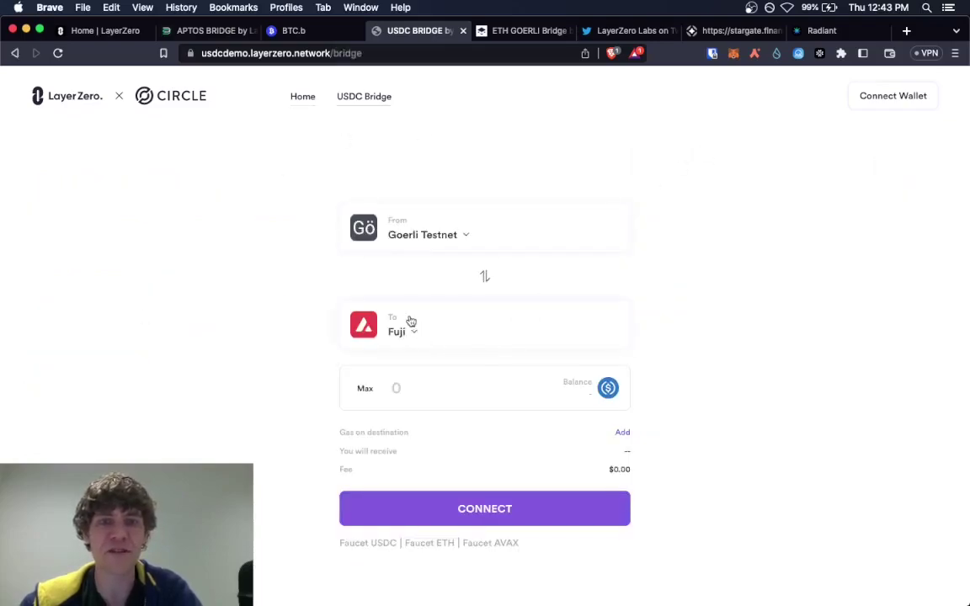
left_click(439, 243)
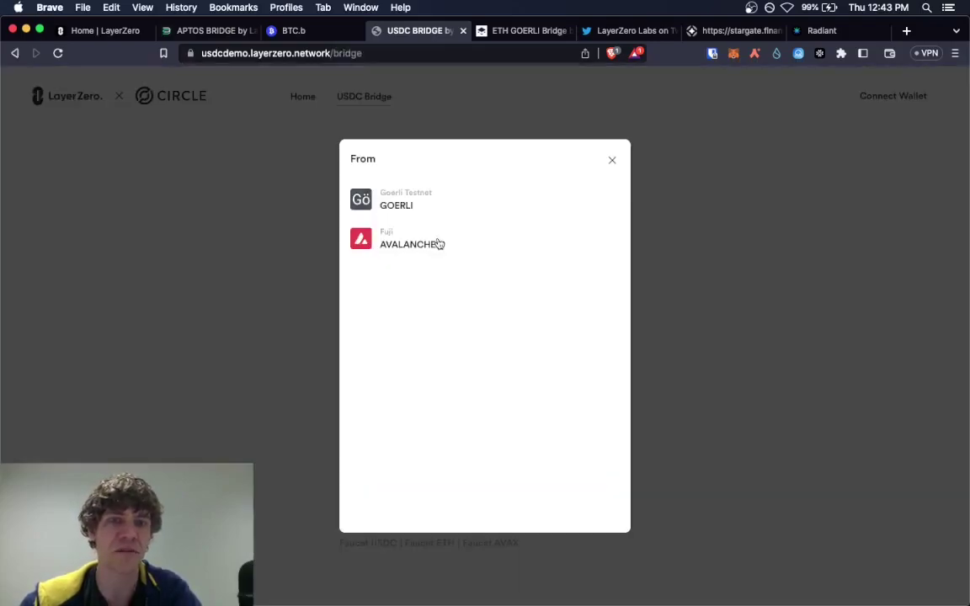
left_click(612, 162)
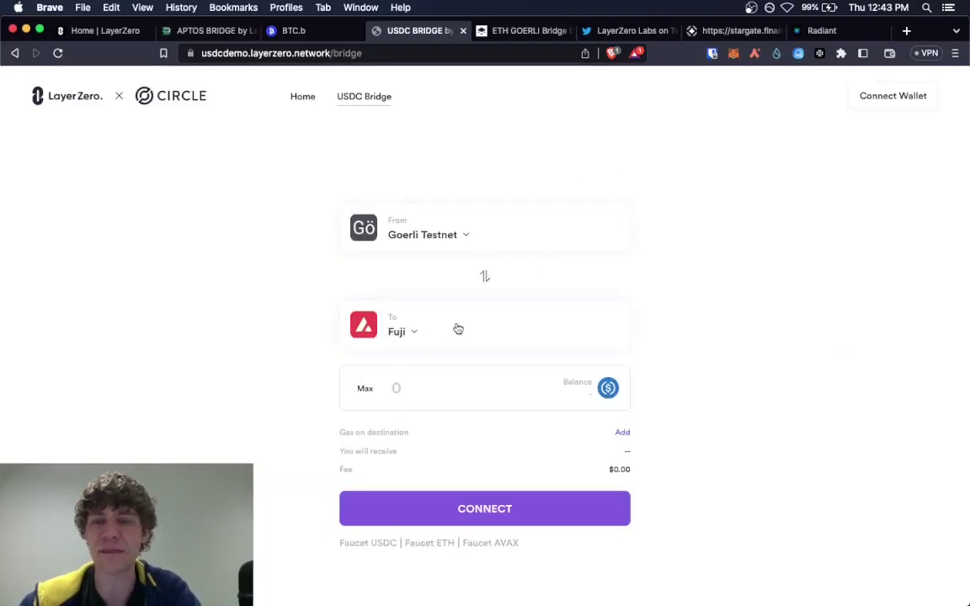
left_click(883, 98)
left_click(729, 206)
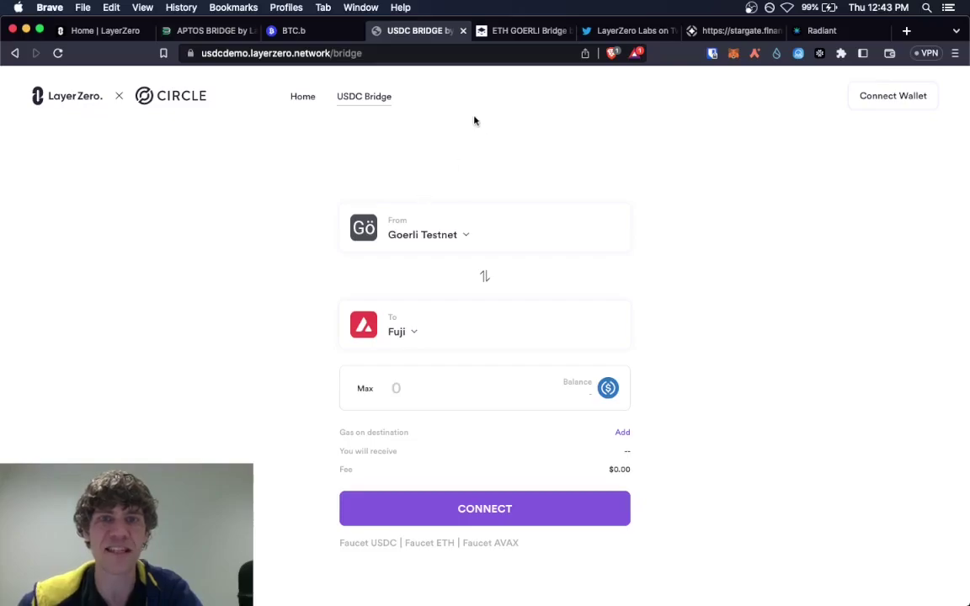
Switch to the ETH Goerli testnet bridge, review the source tokens by network, and close the list
left_click(497, 32)
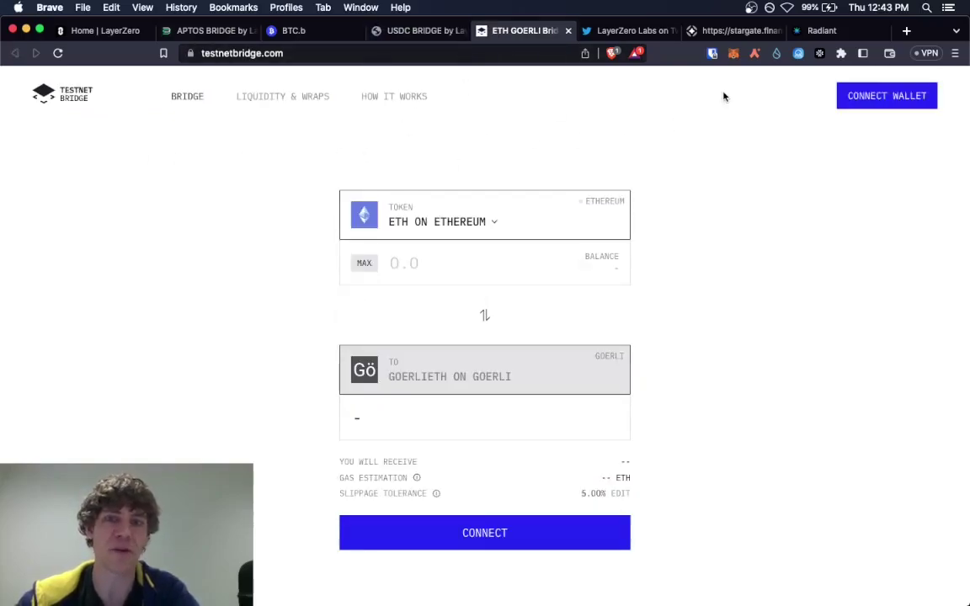
left_click(470, 232)
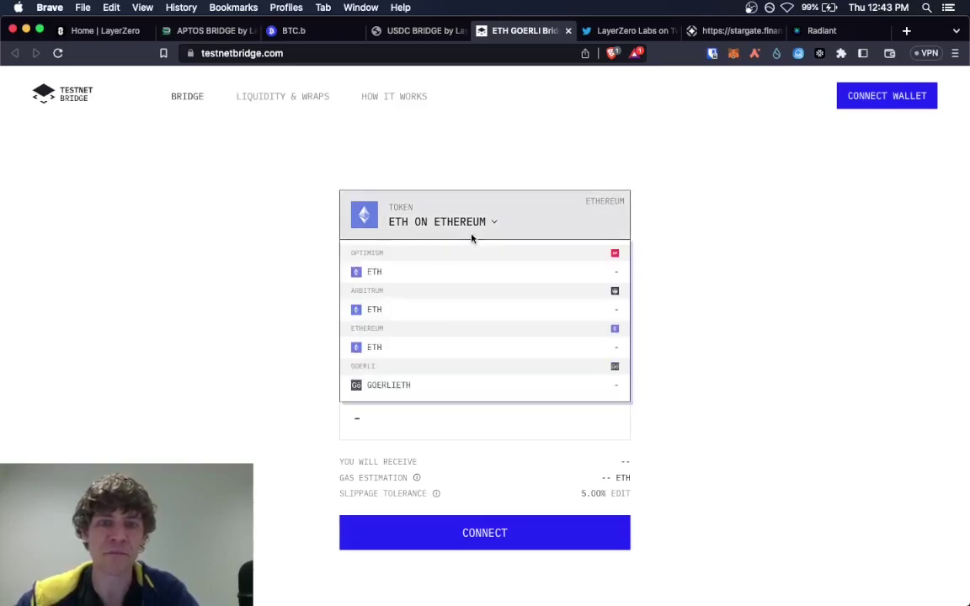
scroll(480, 322, "down", 1)
scroll(480, 322, "up", 1)
left_click(790, 196)
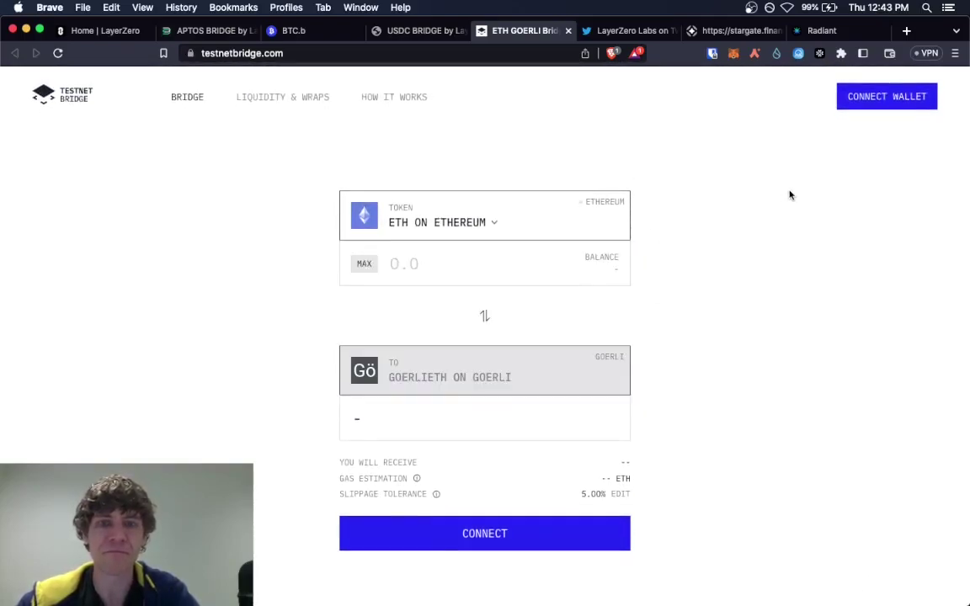
Open the testnet bridge's How It Works page and examine the Swap & Bridge diagram between mainnet and testnet
left_click(406, 101)
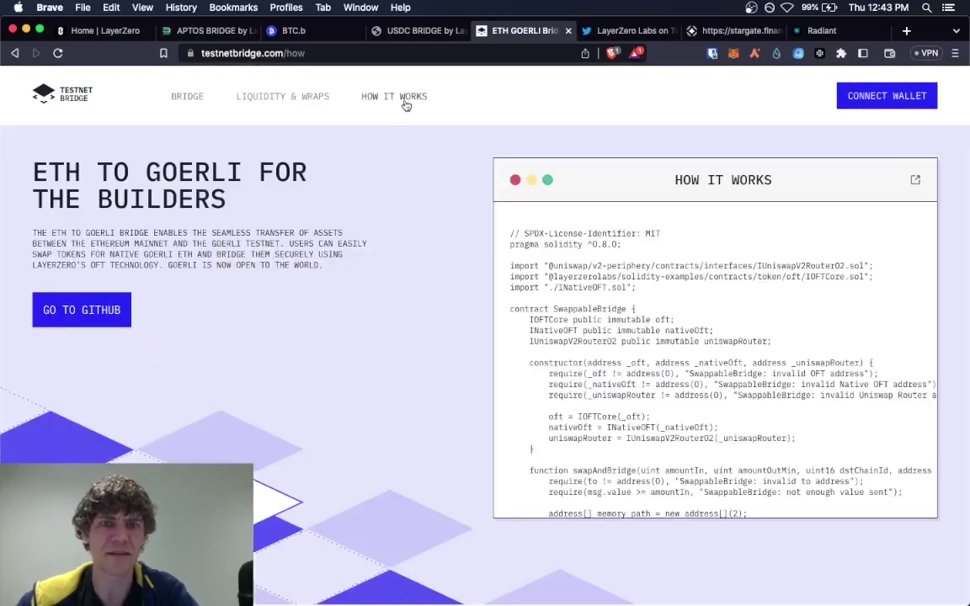
scroll(452, 168, "down", 5)
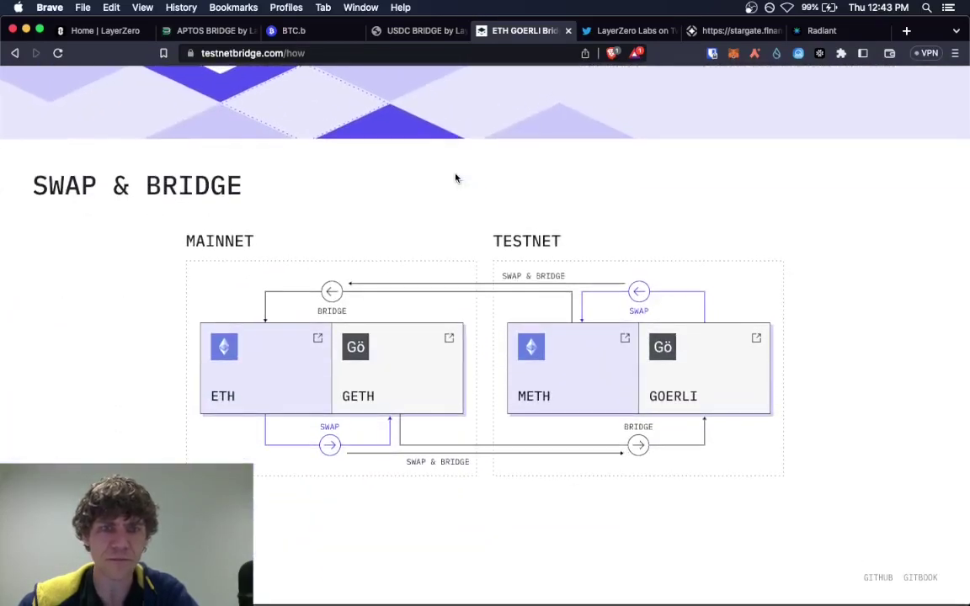
scroll(456, 178, "up", 1)
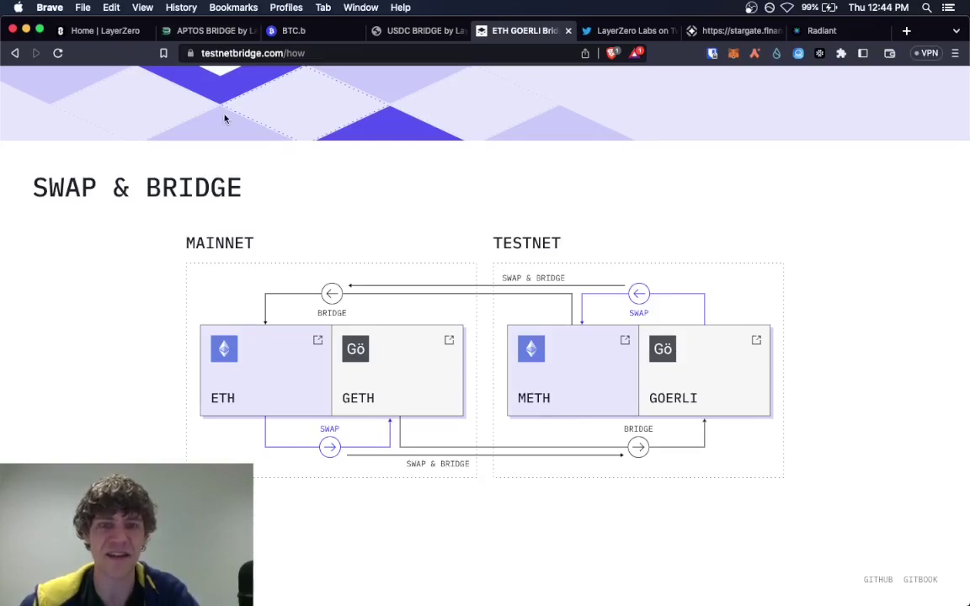
scroll(455, 89, "up", 10)
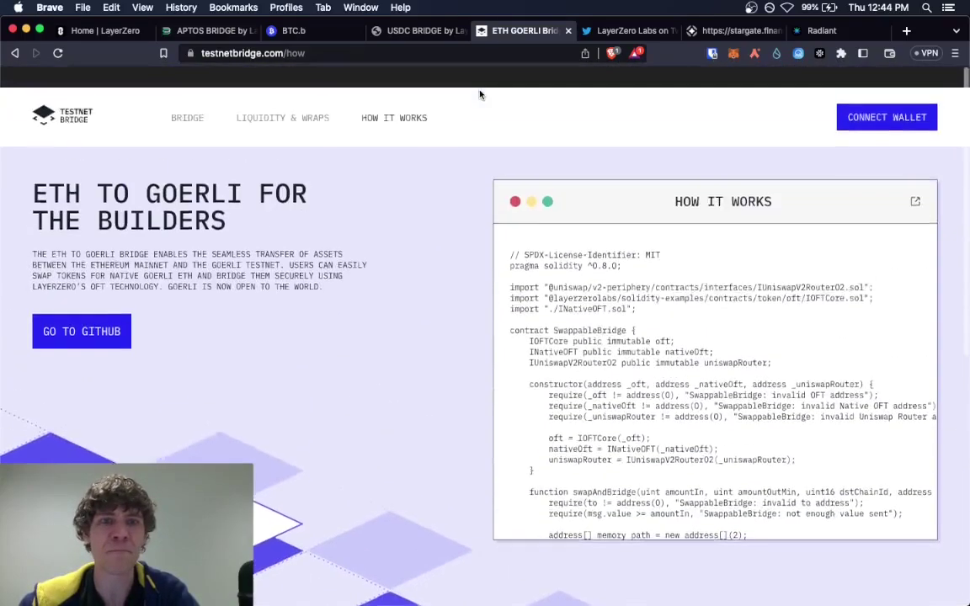
Switch to Stargate's transfer page and dismiss the completed transfer notice and the token selection list
left_click(226, 33)
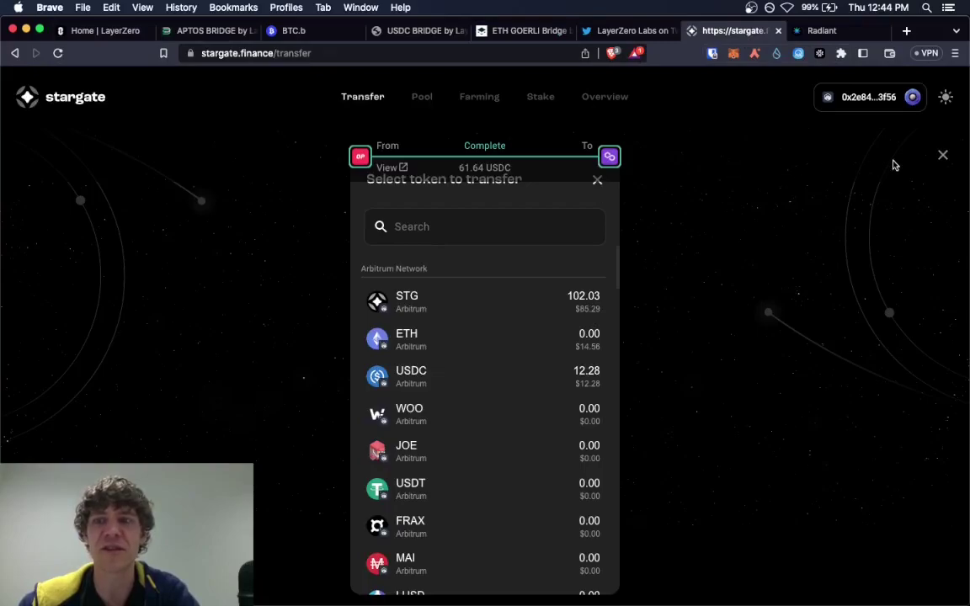
left_click(943, 158)
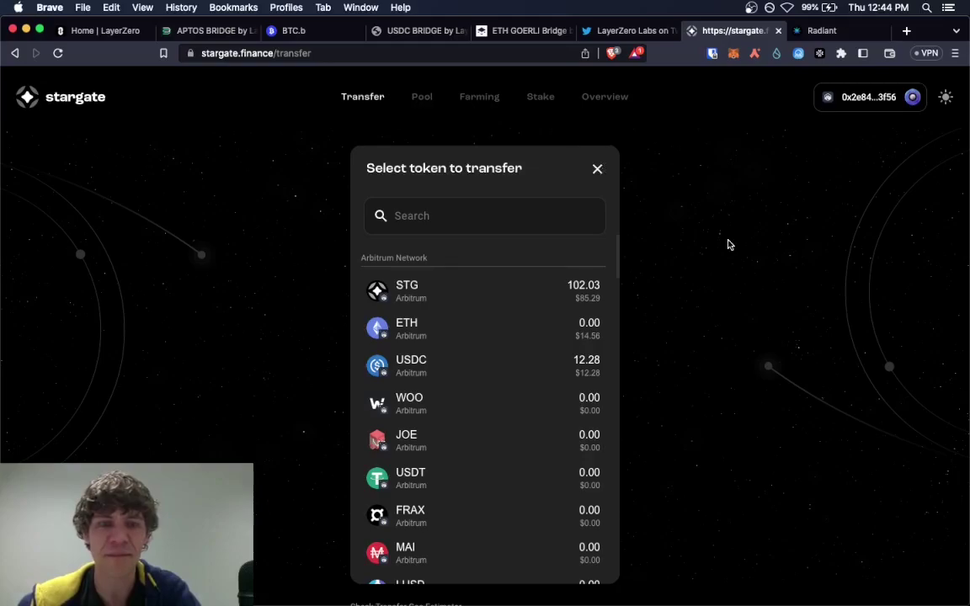
left_click(595, 170)
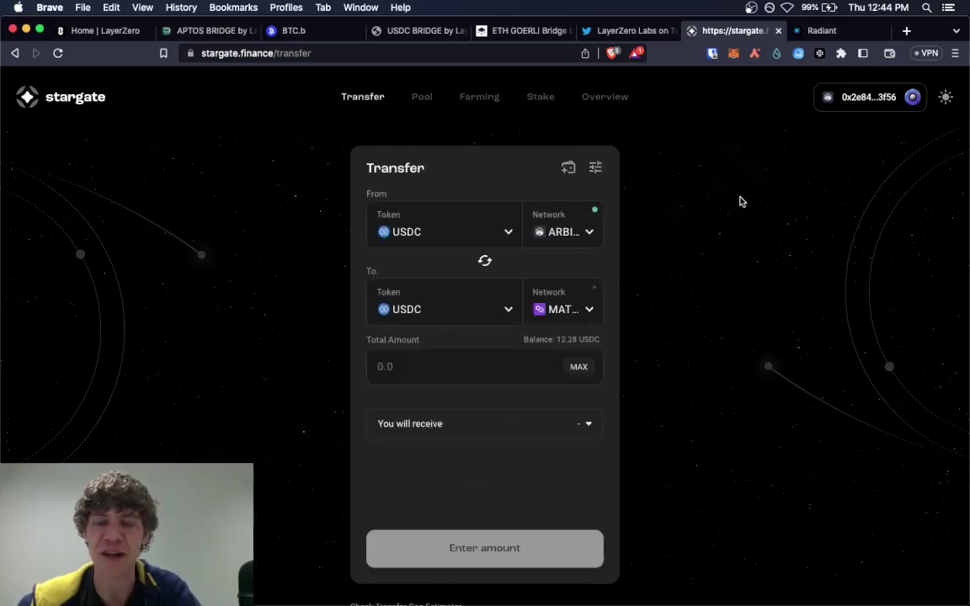
scroll(739, 201, "up", 2)
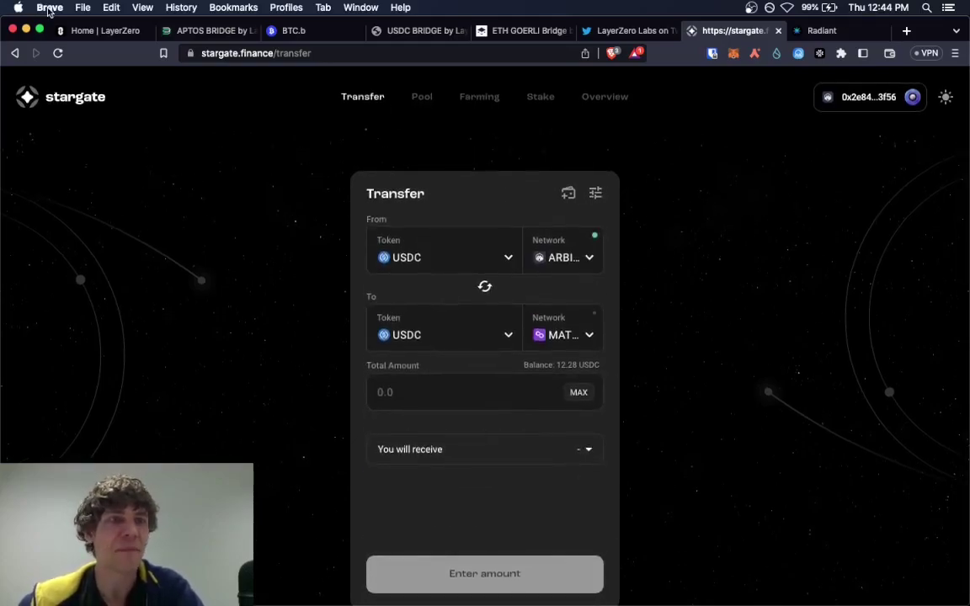
Return to the LayerZero home page and view its introduction
left_click(105, 30)
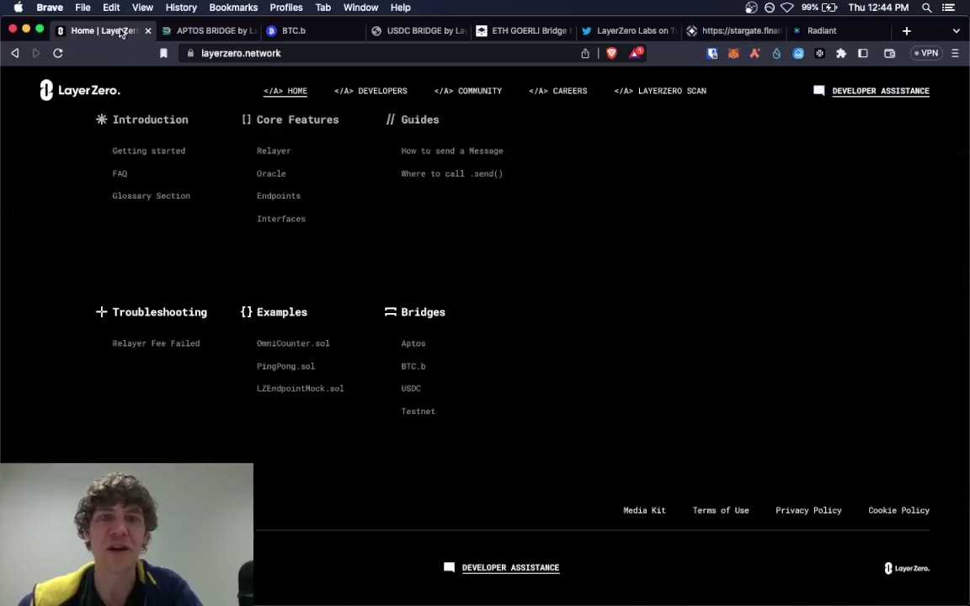
scroll(587, 161, "up", 15)
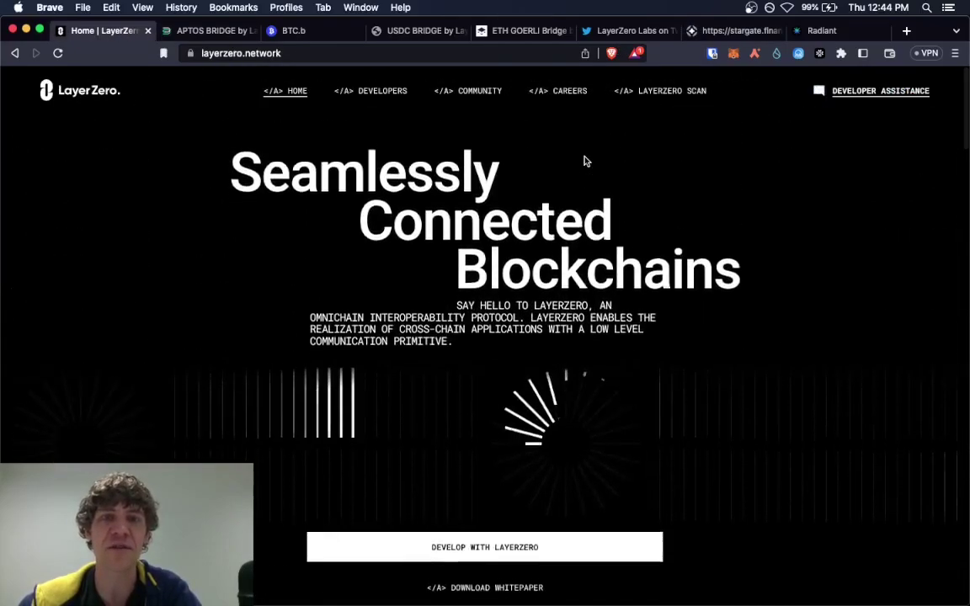